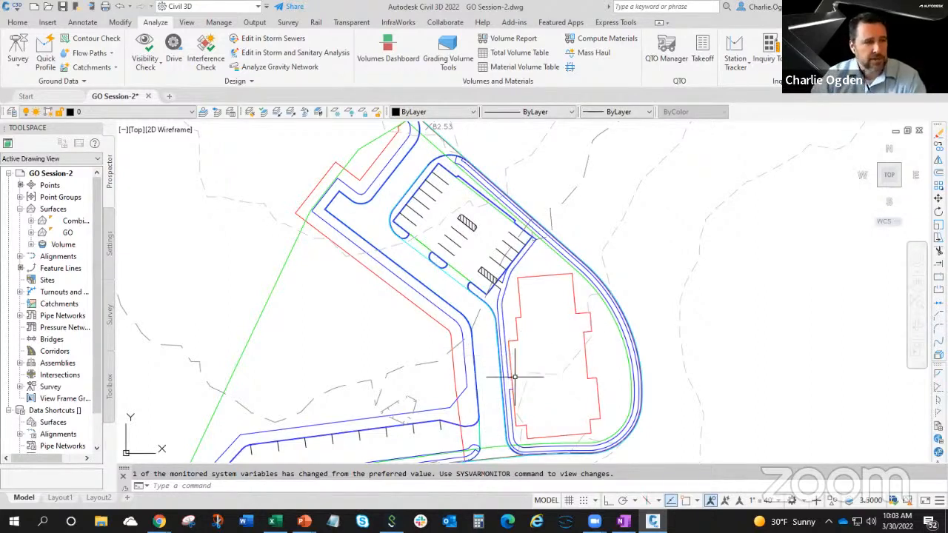
Enable the elevation constraint on the Building pad and set its minimum to 85 ft and maximum to 90 ft.
mouse_move(515, 377)
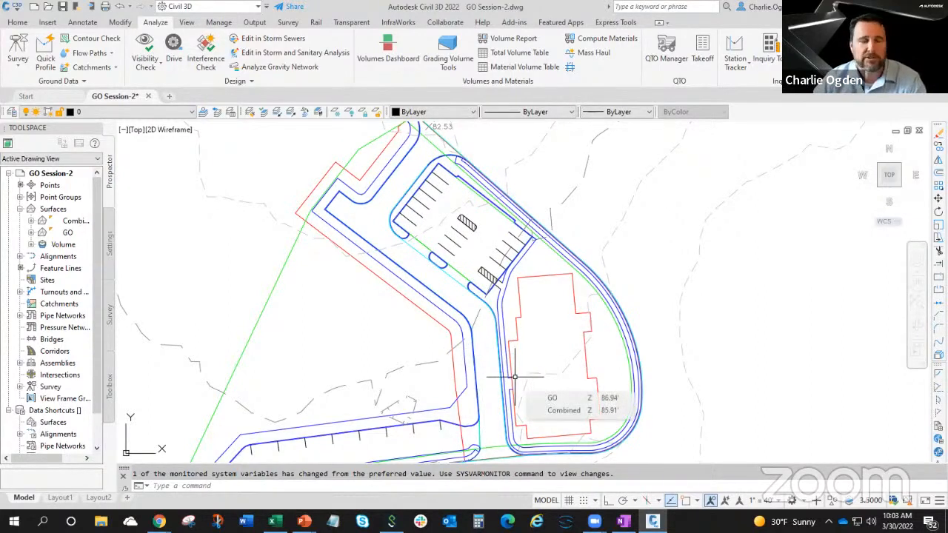
mouse_move(519, 352)
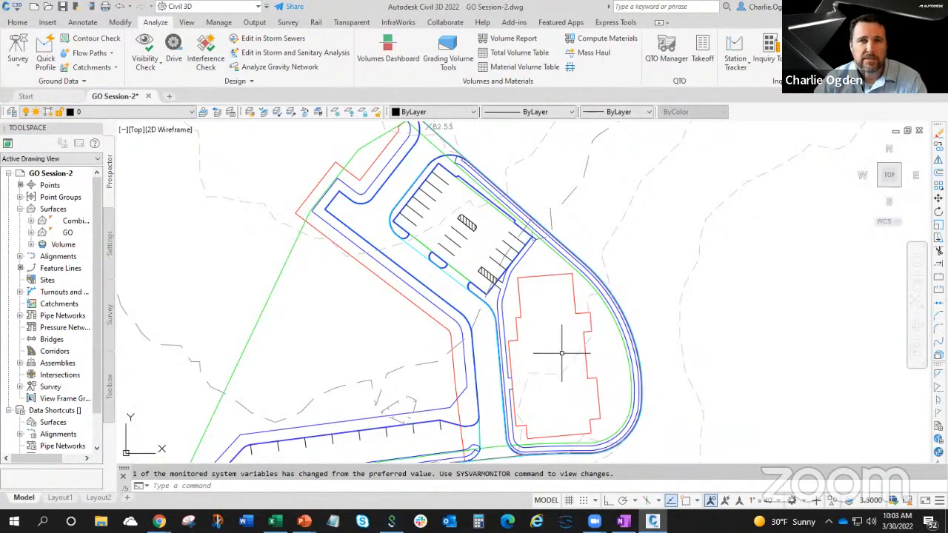
click(572, 297)
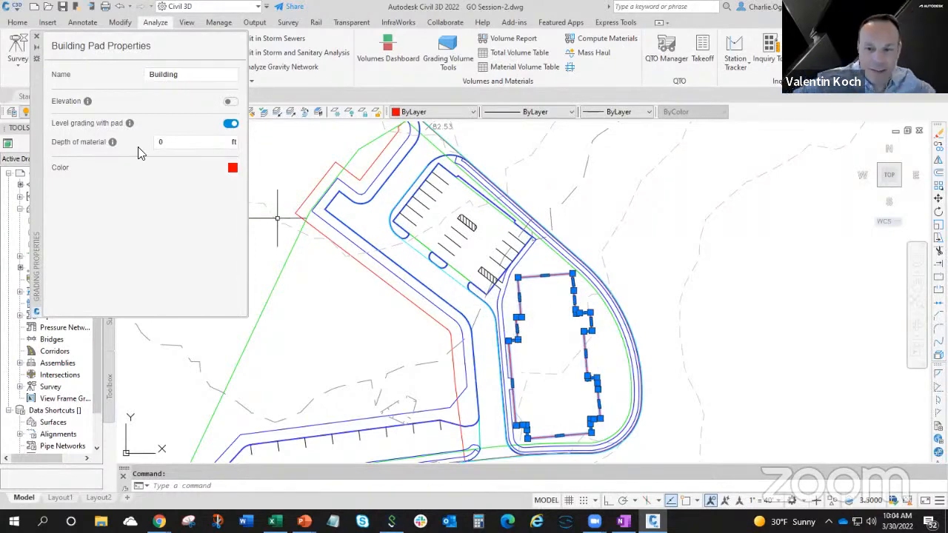
drag(36, 126, 107, 245)
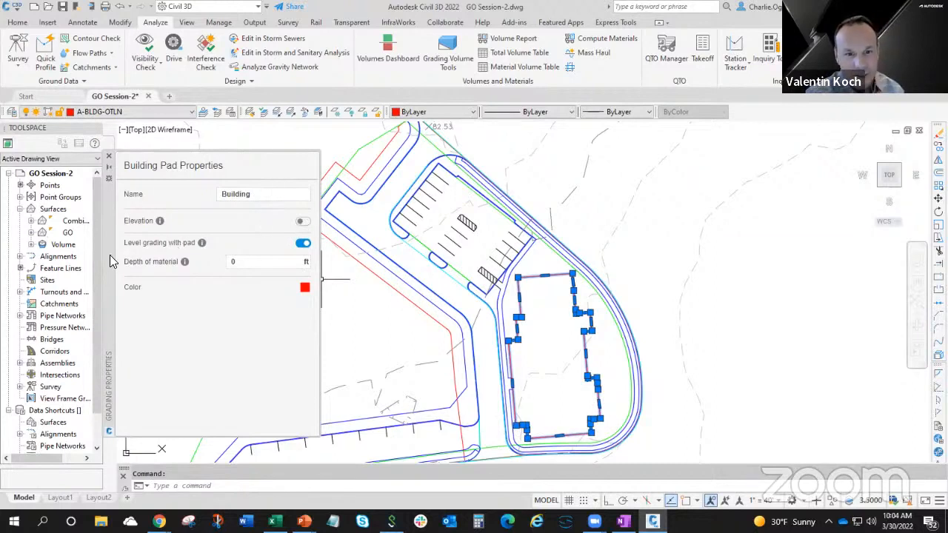
click(302, 221)
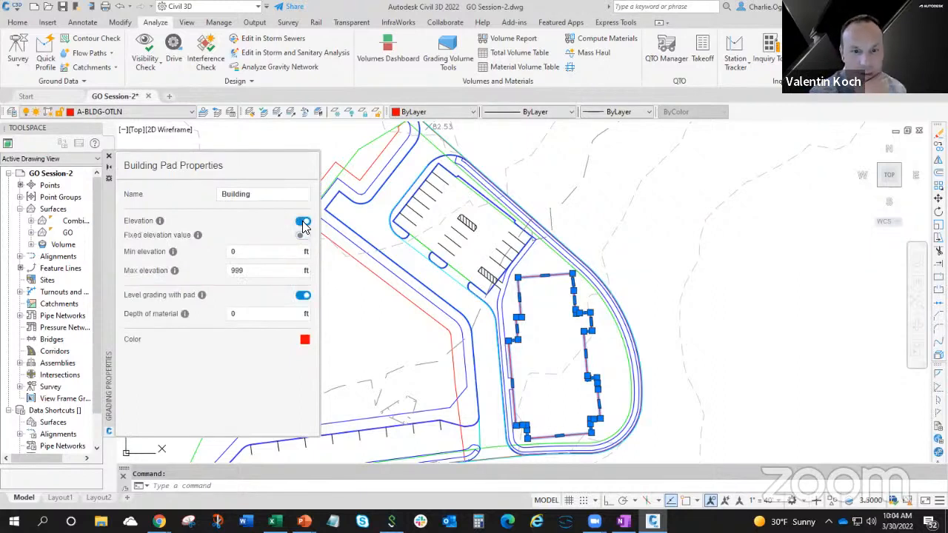
click(239, 252)
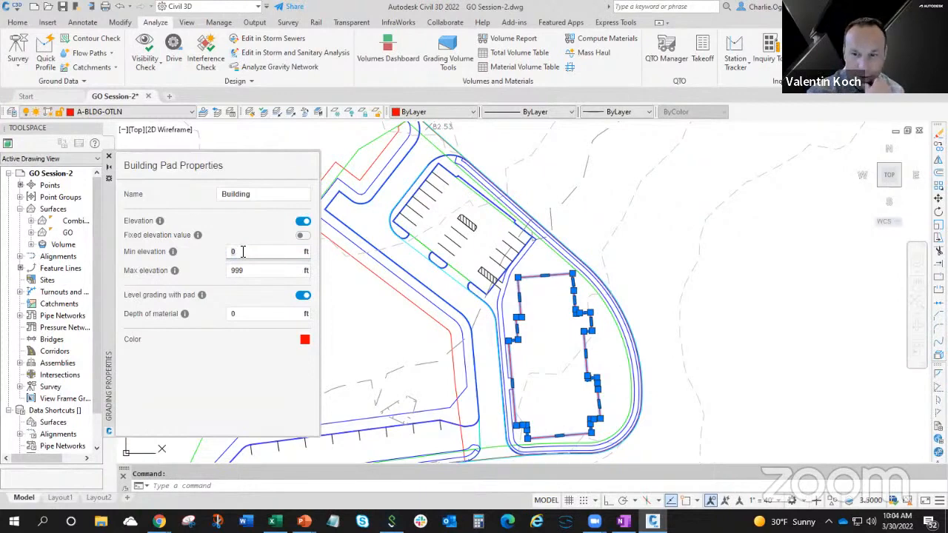
text(85)
click(248, 270)
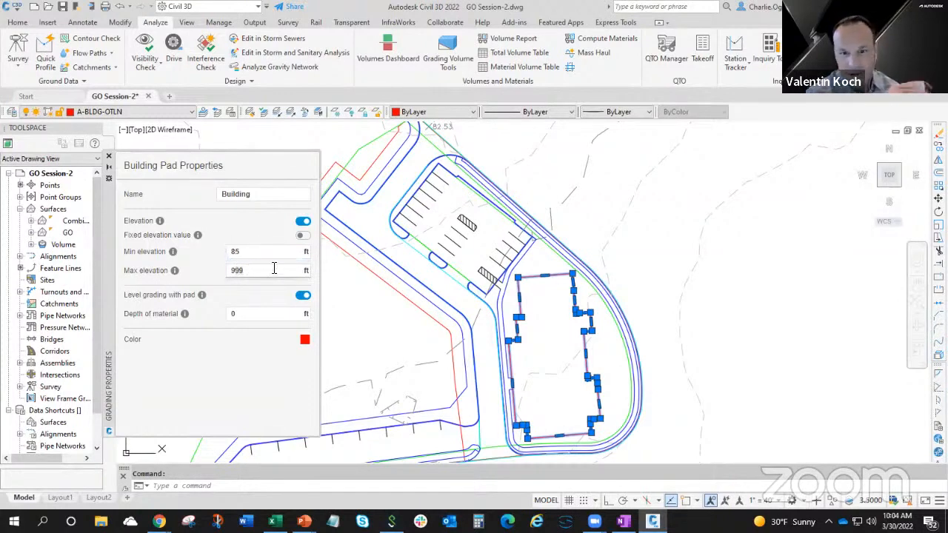
text(90)
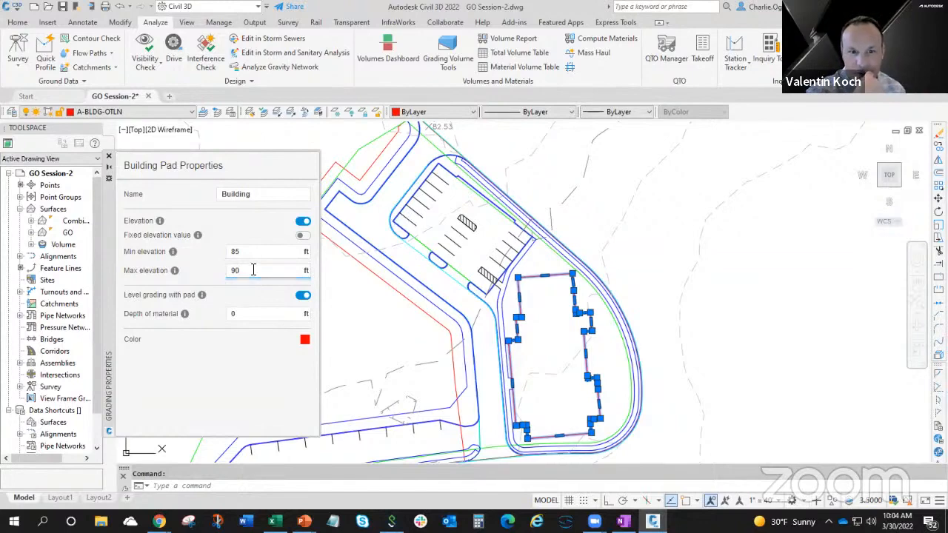
Switch the Building pad to a fixed elevation value, and turn its elevation constraint off, keeping level grading with the pad enabled.
click(302, 236)
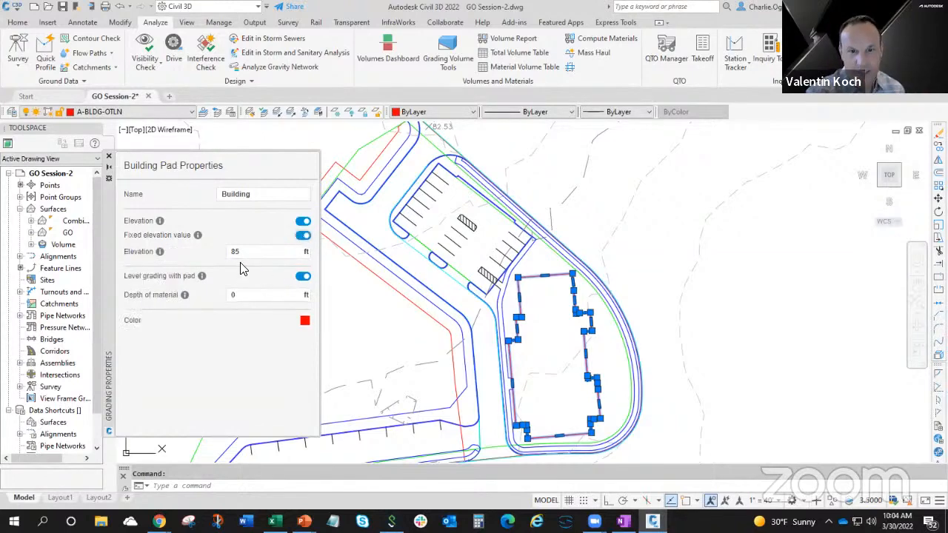
drag(248, 252, 231, 255)
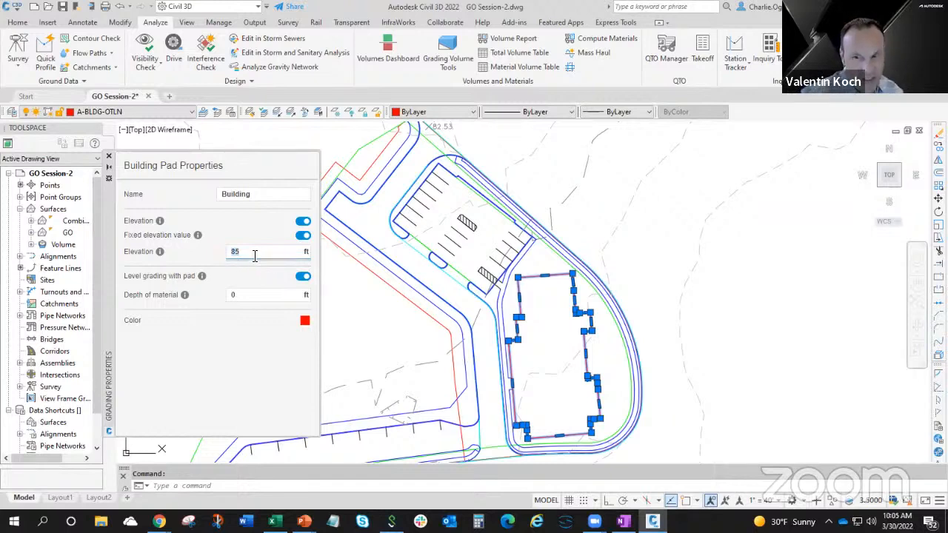
click(302, 223)
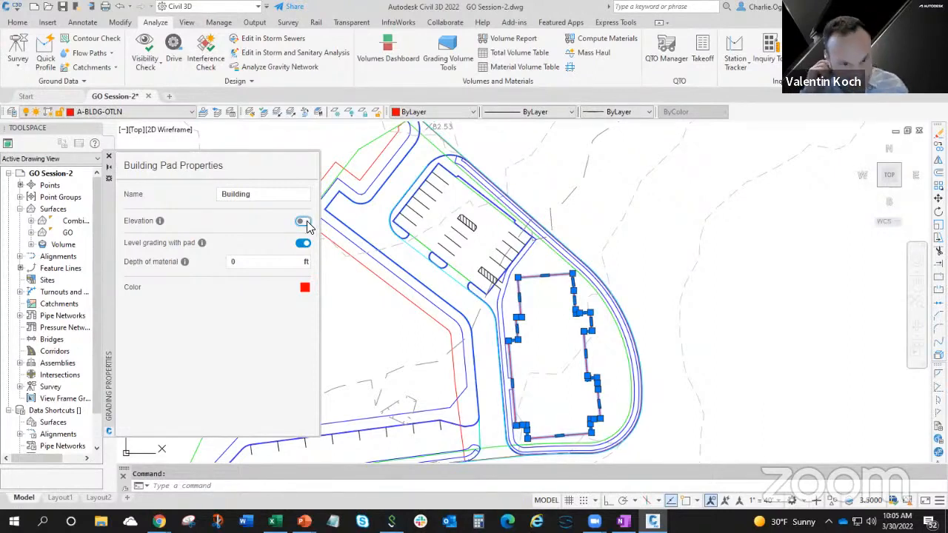
click(301, 244)
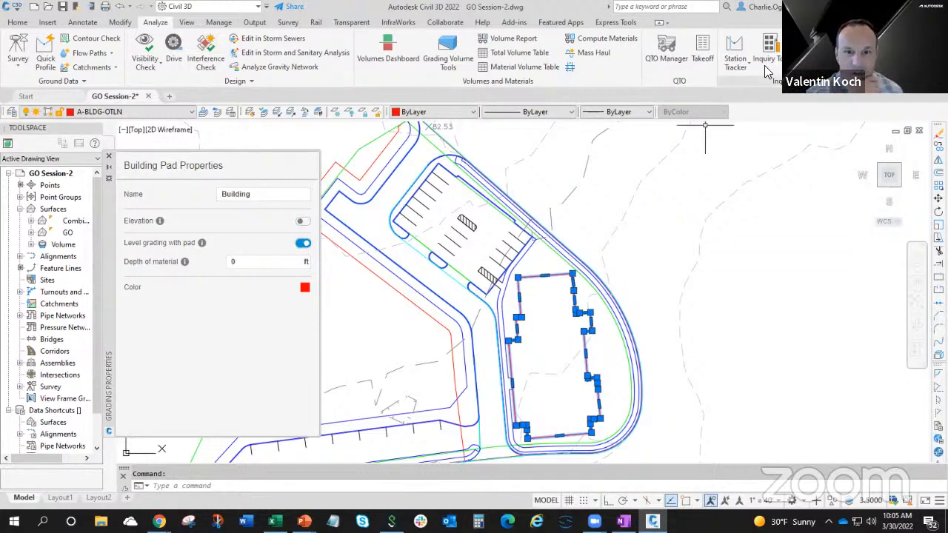
Launch Grading Optimization with Combined as the existing-ground surface, and maximize its window.
click(852, 53)
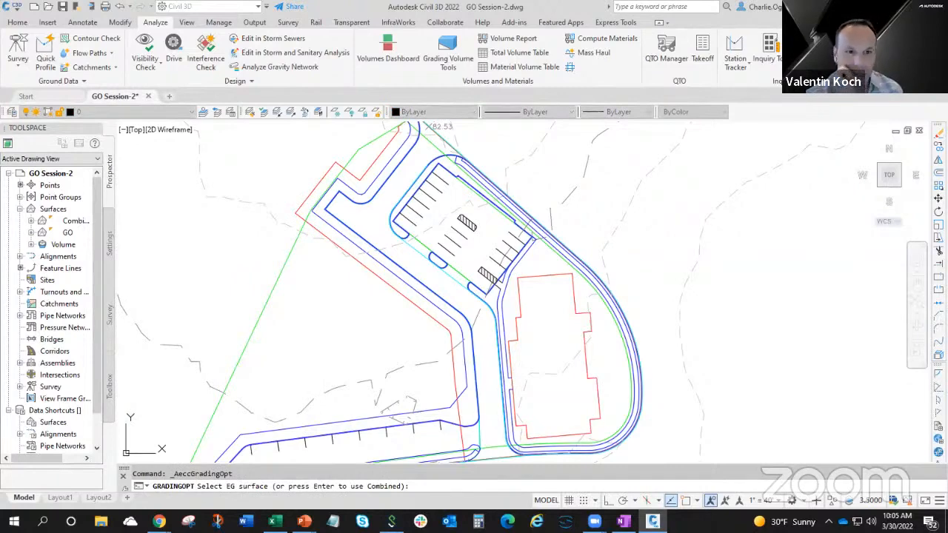
key(Return)
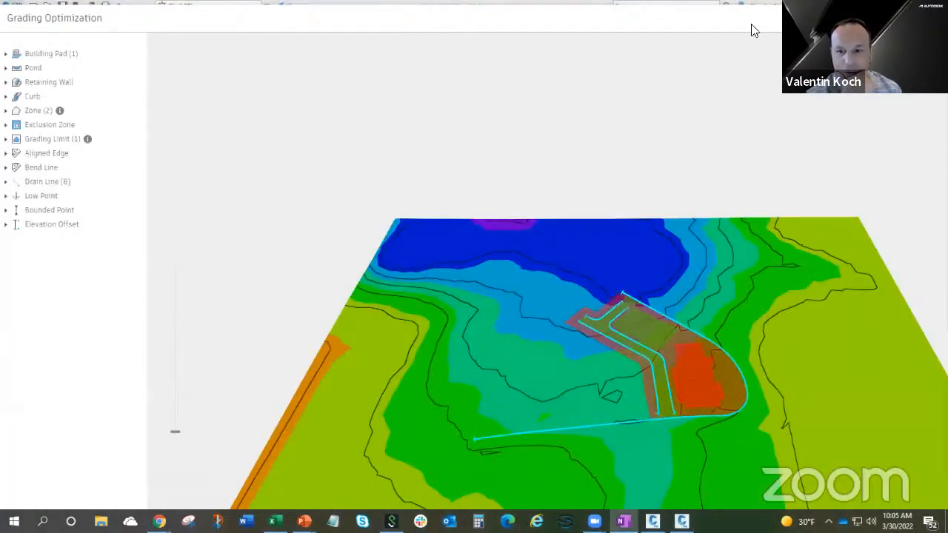
click(755, 4)
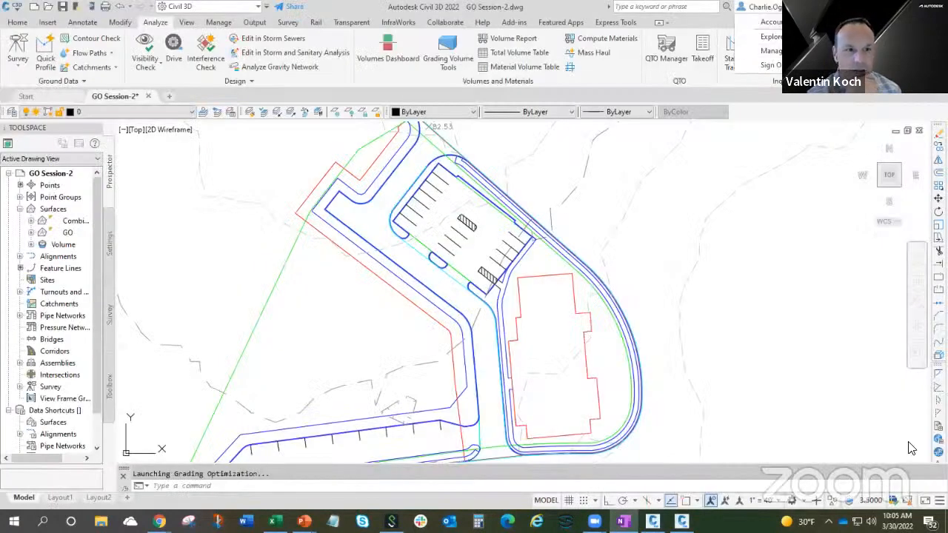
click(680, 518)
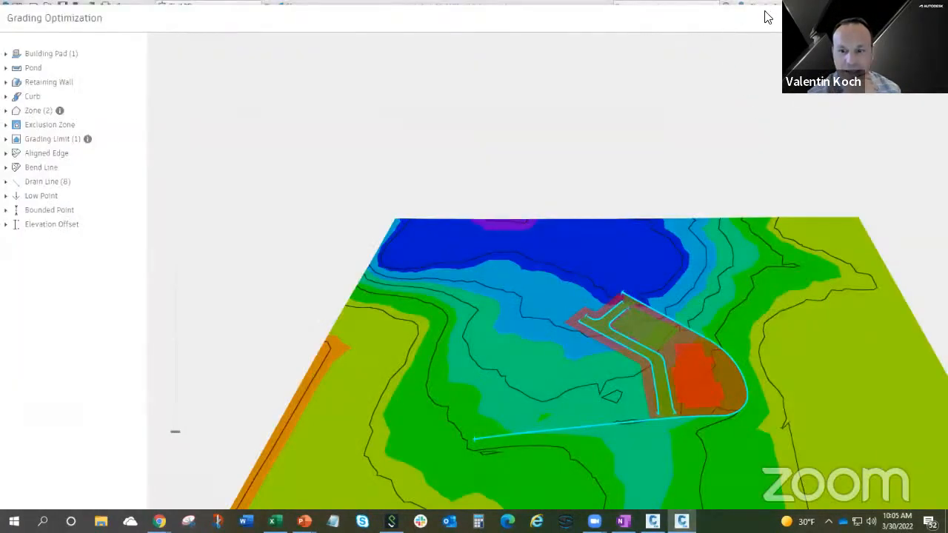
drag(767, 17, 536, 20)
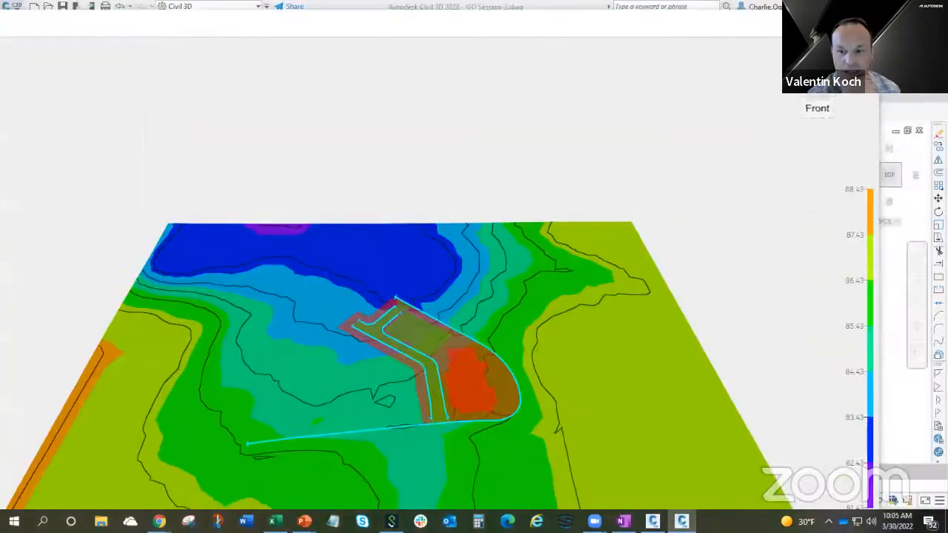
click(837, 21)
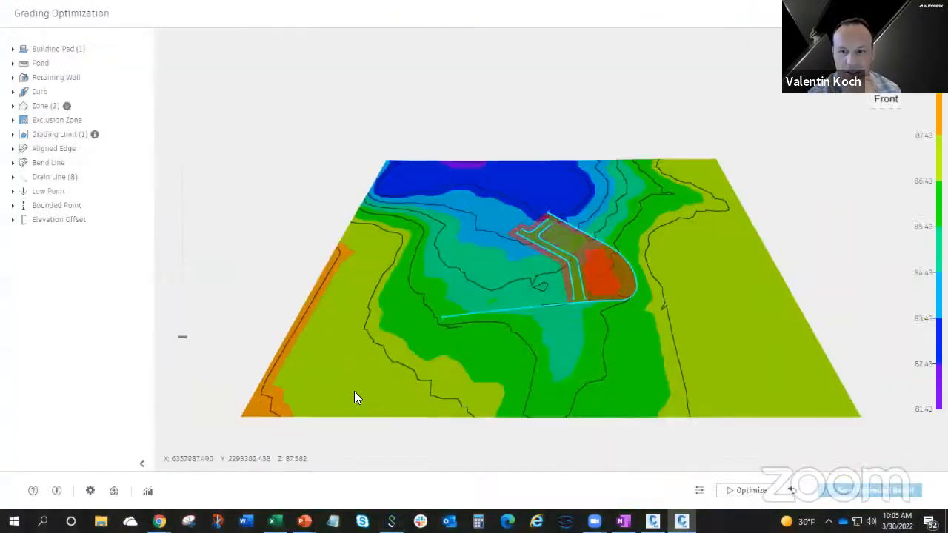
Set the Grading Limit's minimum drain slope to 0% and close its properties.
scroll(585, 268, up, 2)
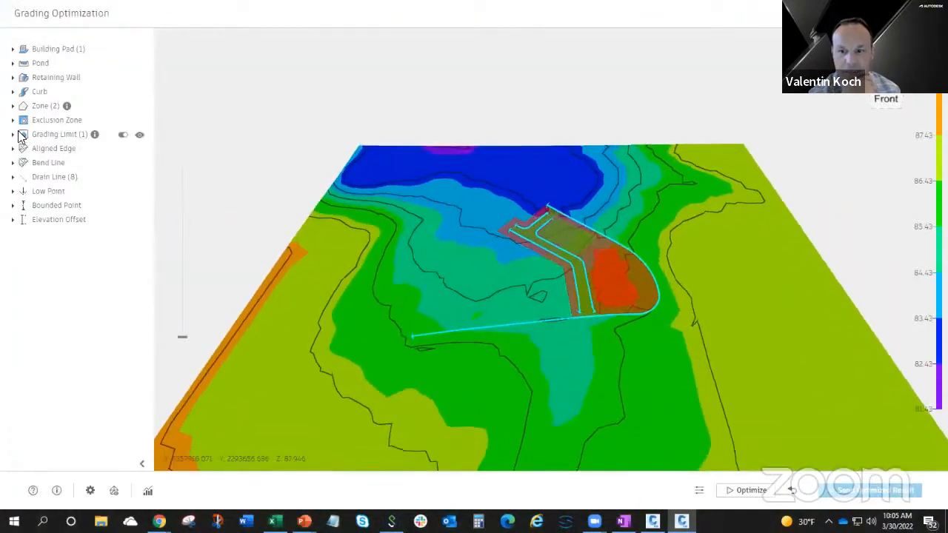
click(13, 135)
click(89, 148)
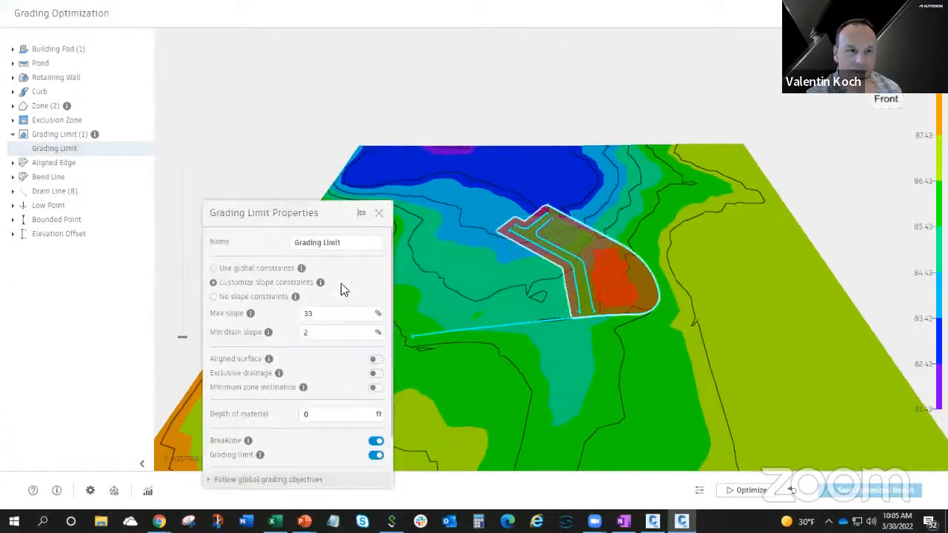
drag(305, 212, 357, 131)
click(366, 252)
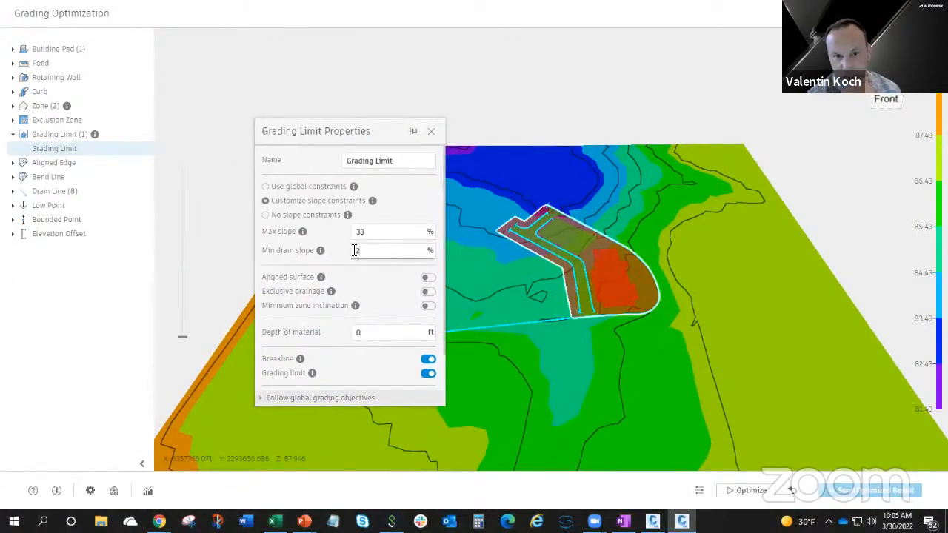
key(BackSpace)
text(0)
click(376, 233)
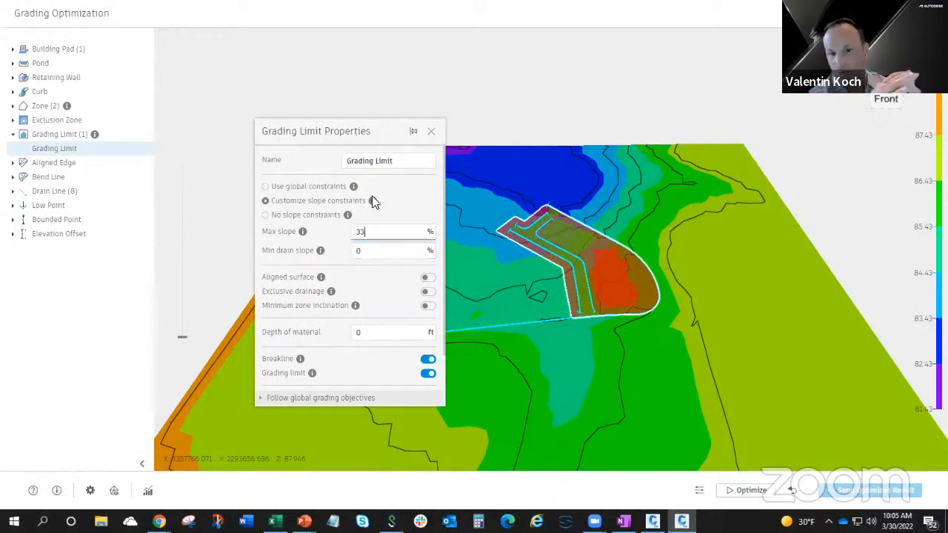
drag(356, 130, 231, 96)
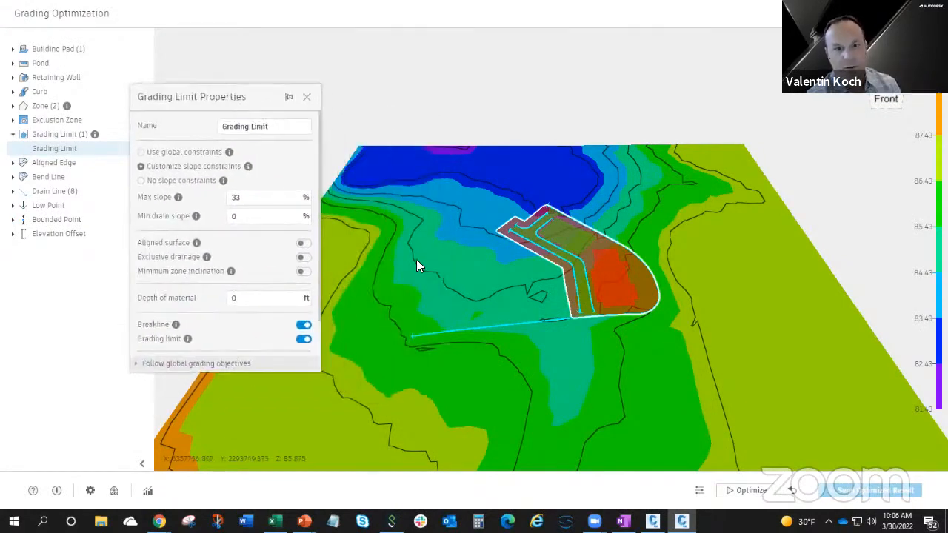
drag(525, 339, 635, 245)
scroll(636, 246, up, 3)
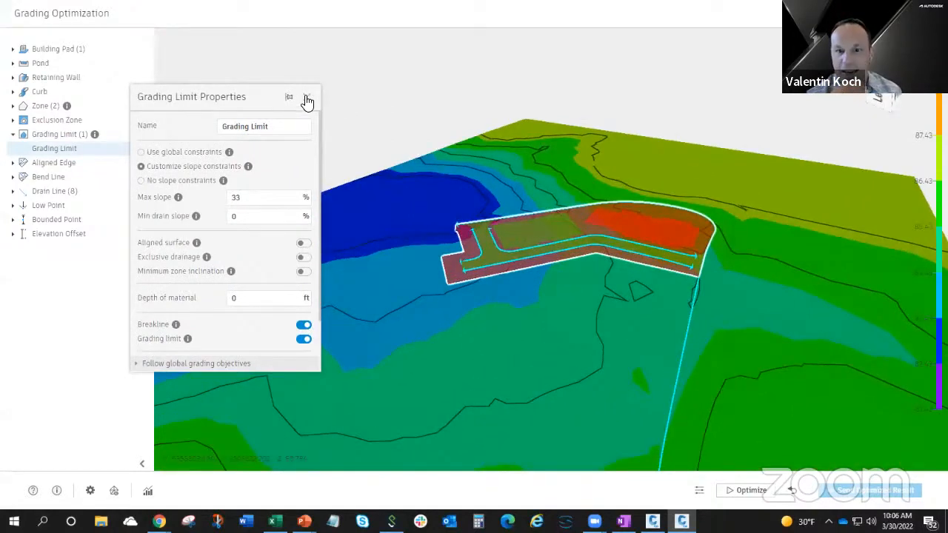
click(307, 96)
scroll(641, 215, up, 3)
click(647, 212)
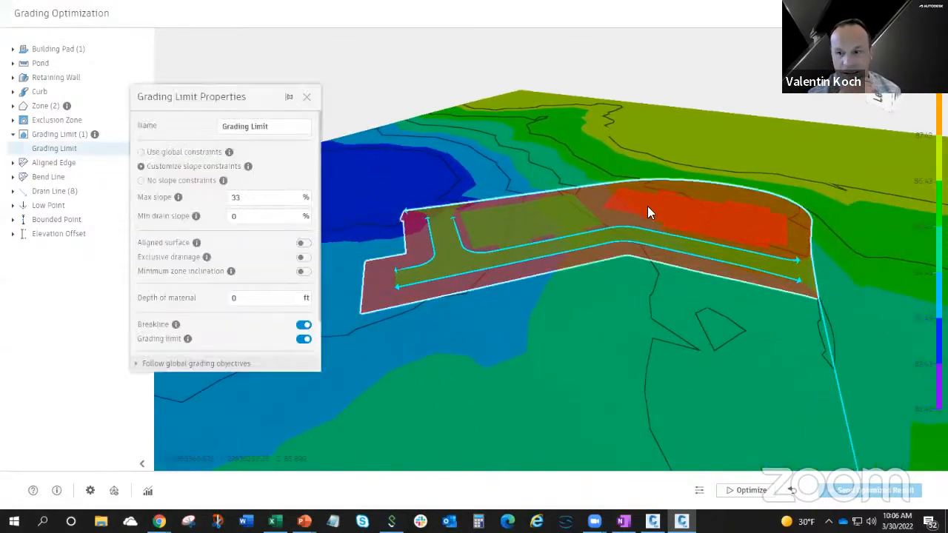
click(307, 98)
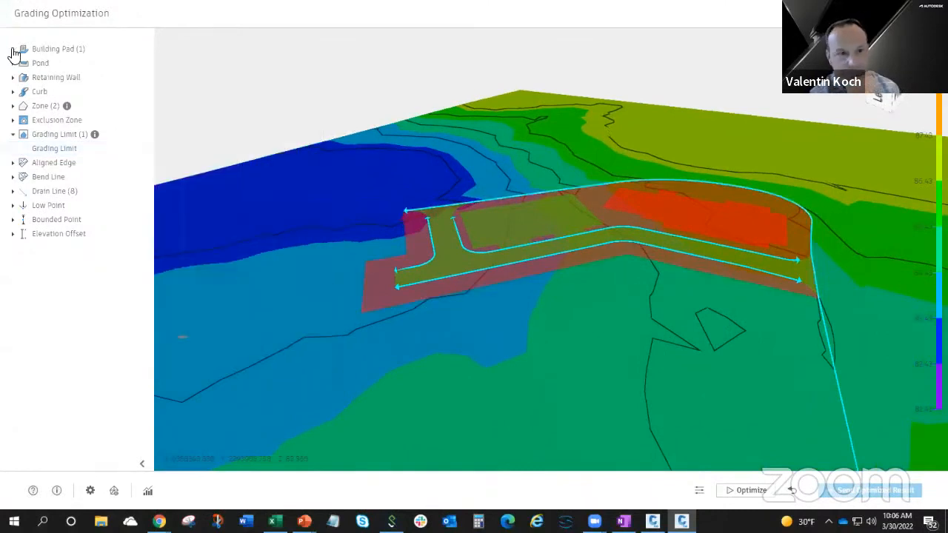
Turn off level grading with pad for the Building pad.
click(12, 49)
click(40, 63)
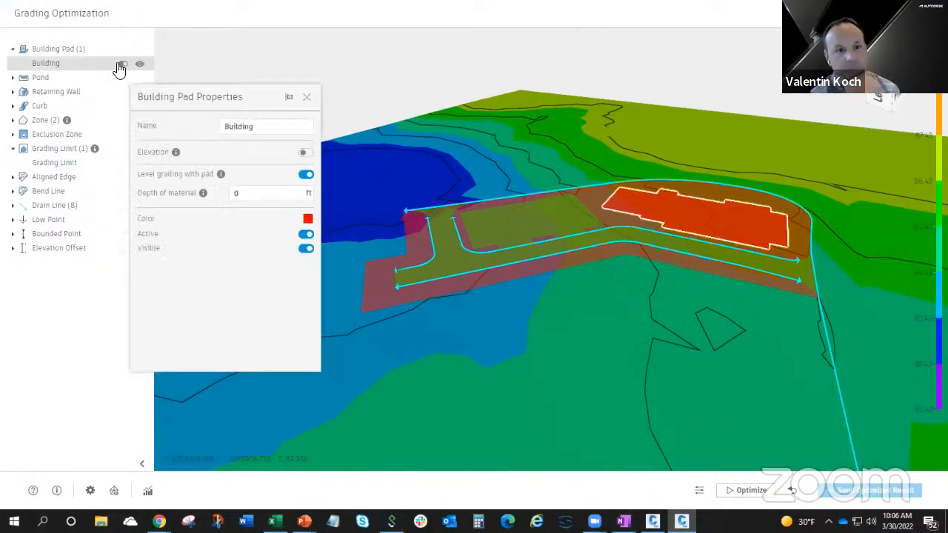
click(306, 175)
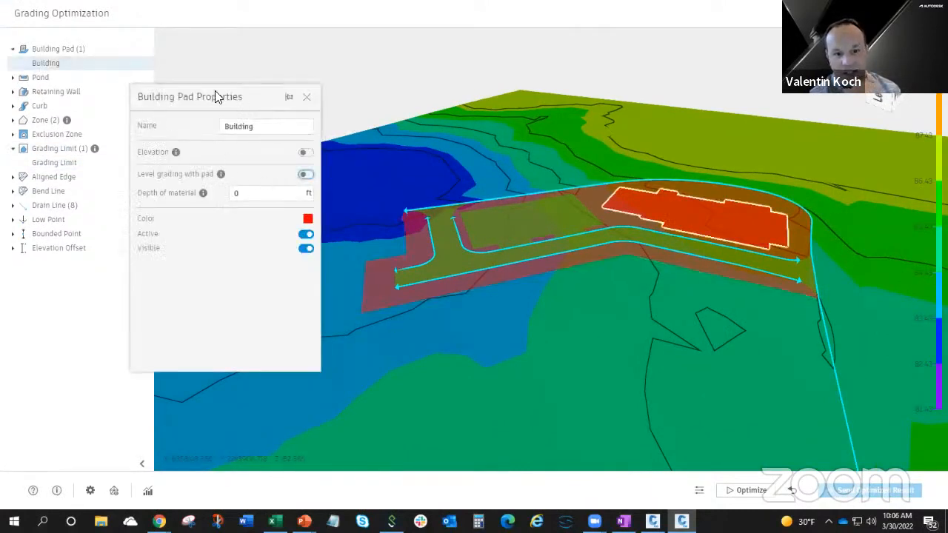
drag(216, 95, 136, 85)
Run the grading optimization, close the Building pad properties, and raise the terrain's vertical exaggeration.
click(727, 493)
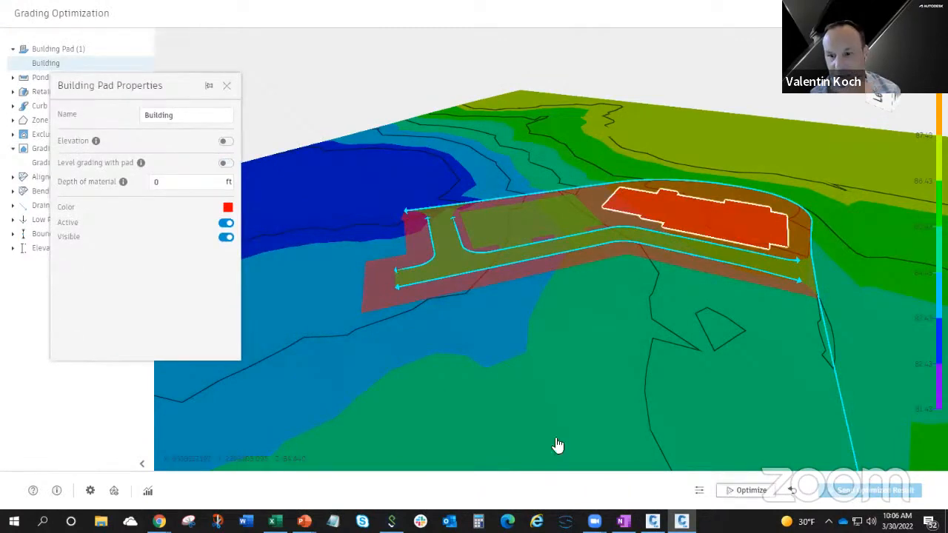
scroll(703, 248, up, 4)
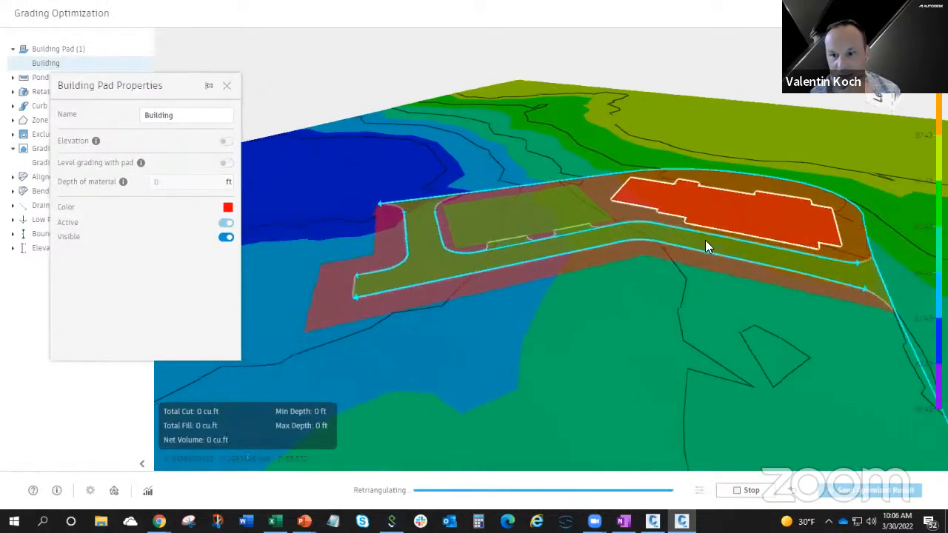
click(227, 86)
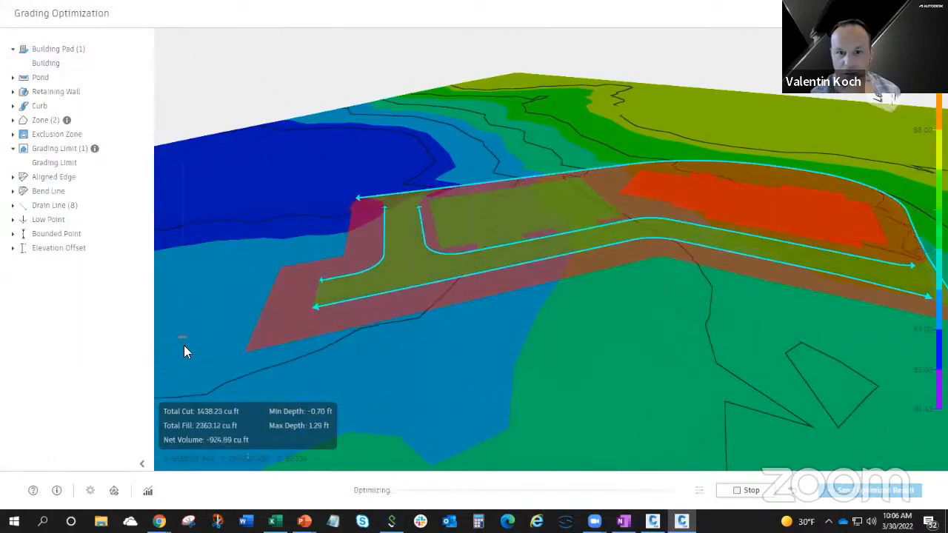
drag(182, 328, 179, 303)
Hide the Grading Limit overlay and get a close view of the grading around the building pad.
middle_drag(613, 389, 495, 383)
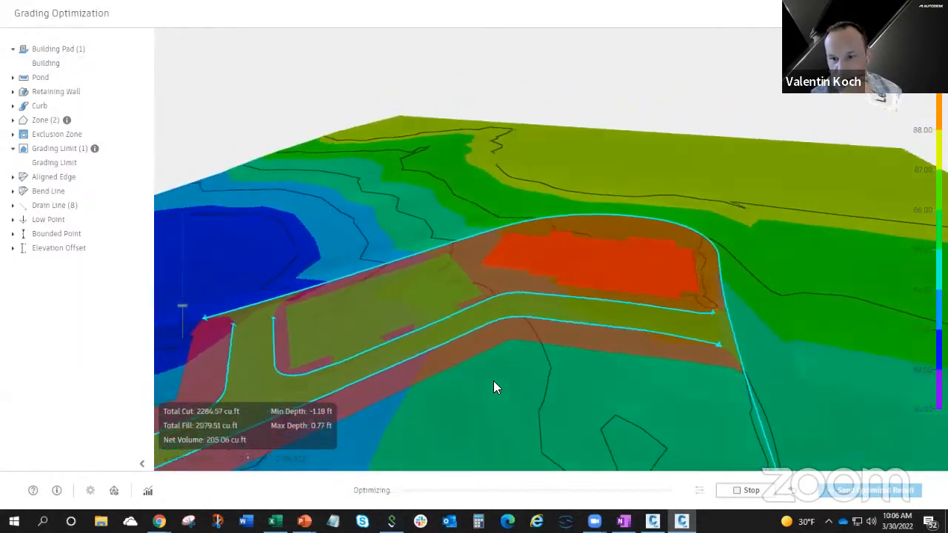
scroll(577, 297, up, 3)
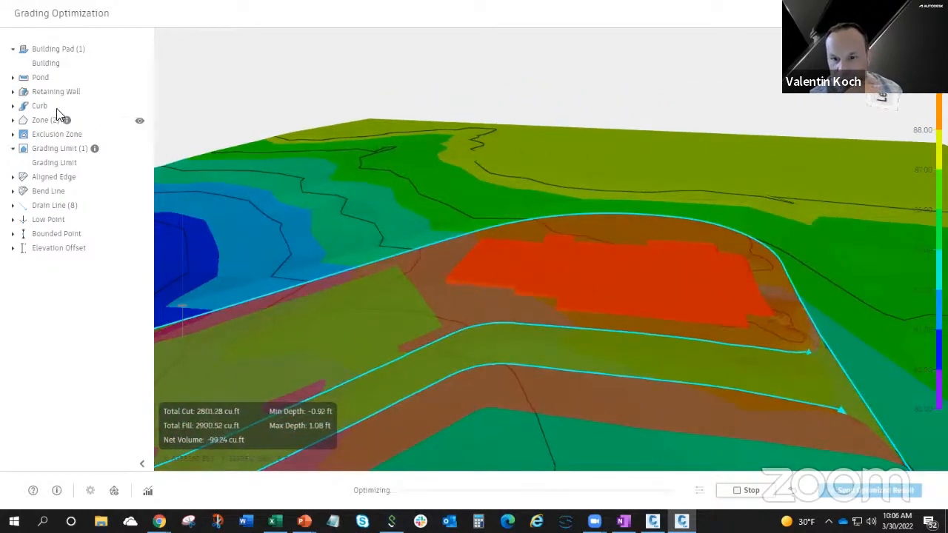
click(139, 151)
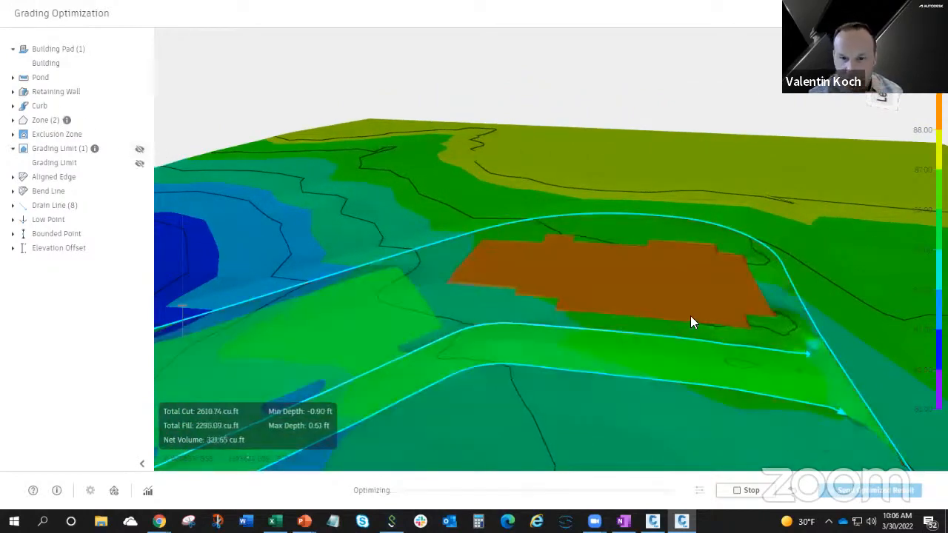
scroll(591, 339, up, 4)
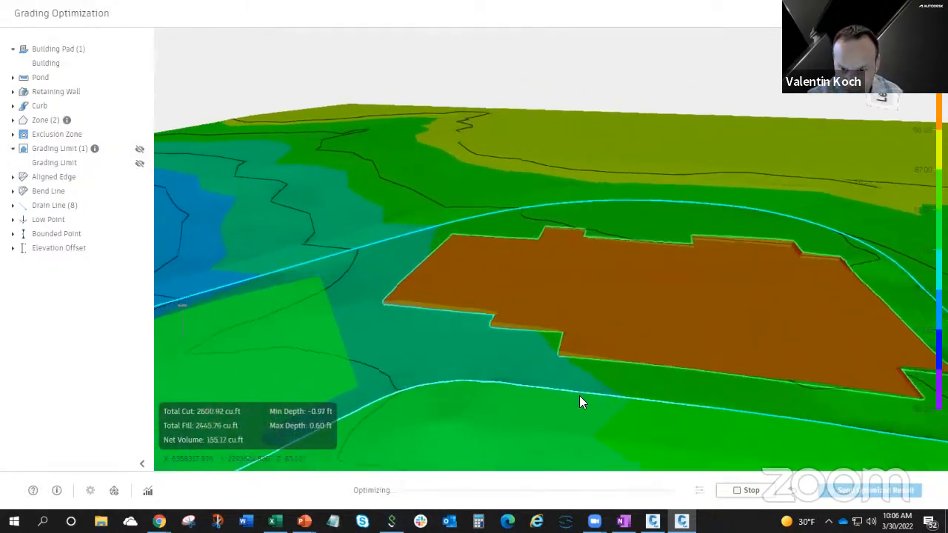
Set the contour interval to 0.10 in the visualization settings and close them.
middle_drag(567, 407, 648, 291)
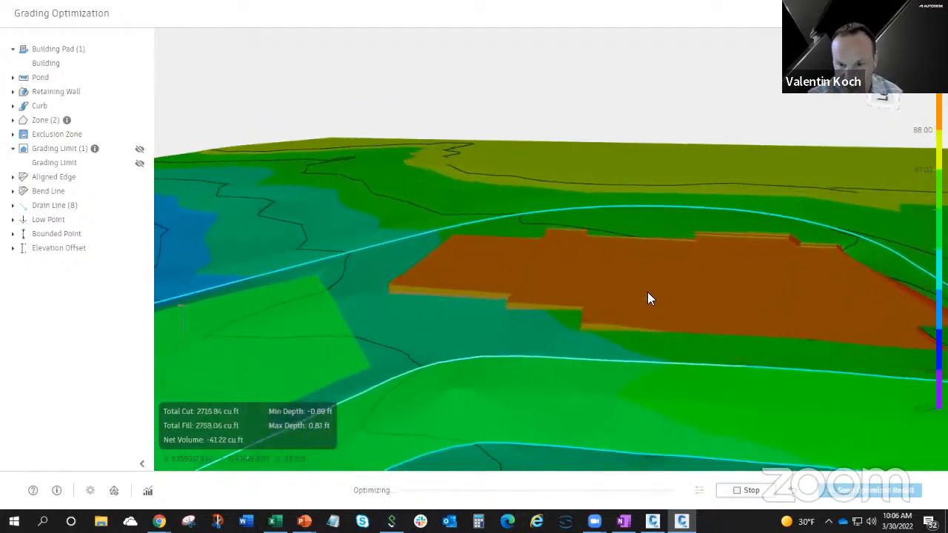
middle_drag(612, 387, 621, 383)
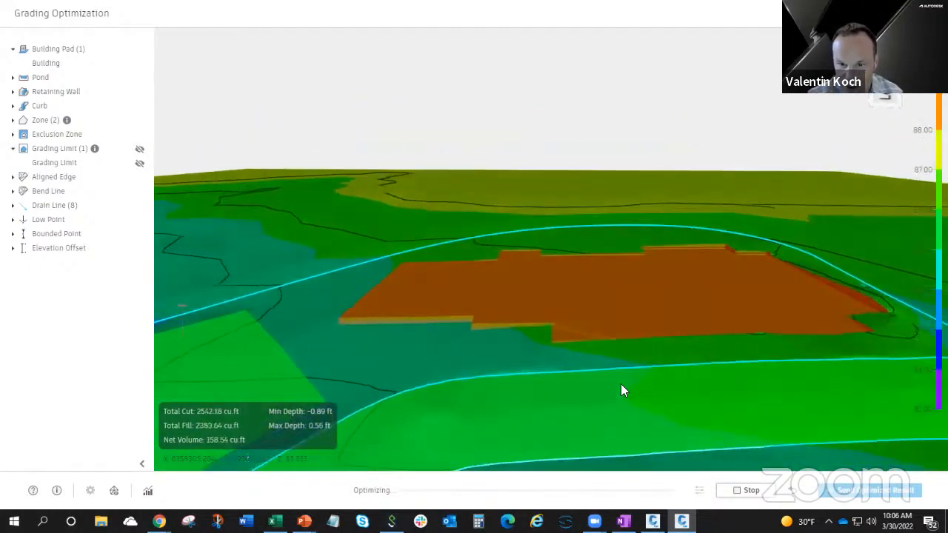
middle_drag(709, 320, 736, 280)
middle_drag(696, 313, 699, 322)
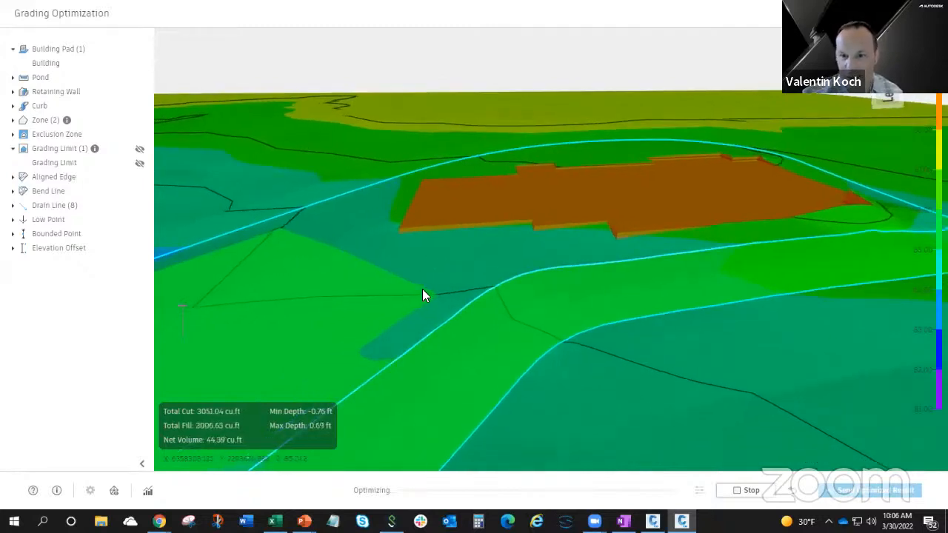
drag(423, 294, 506, 265)
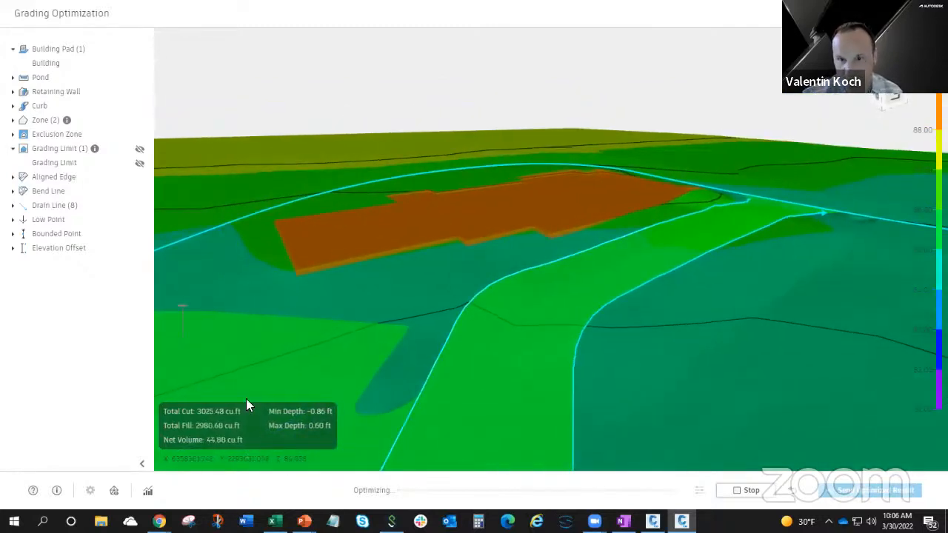
click(114, 491)
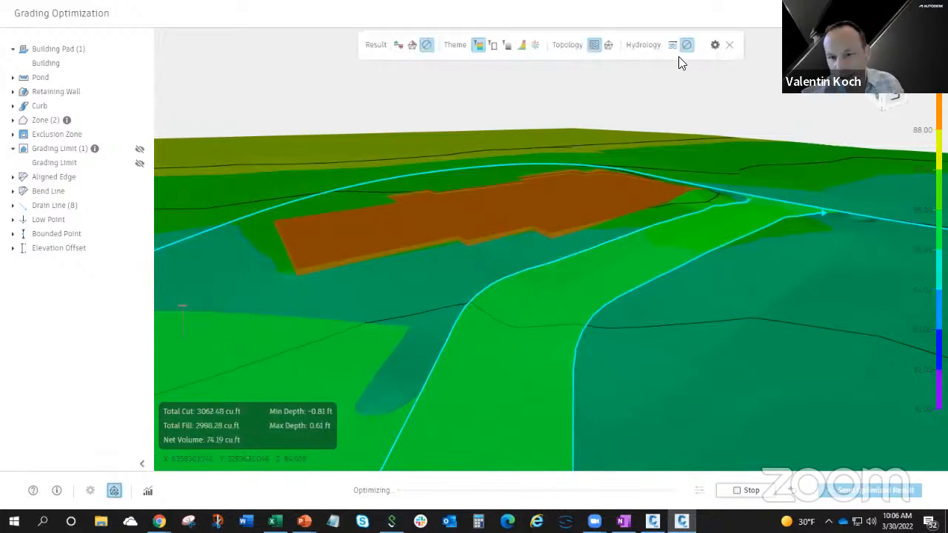
click(715, 44)
click(261, 186)
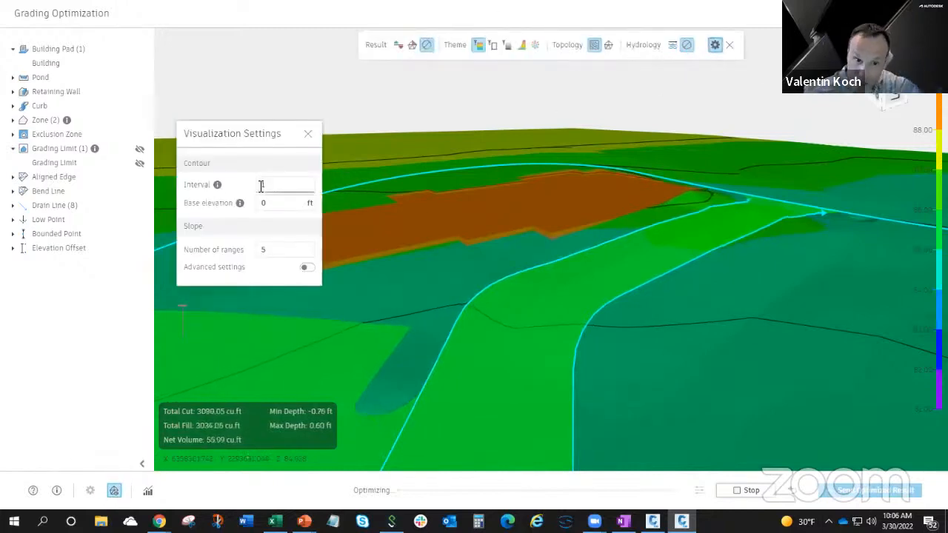
text(0.10)
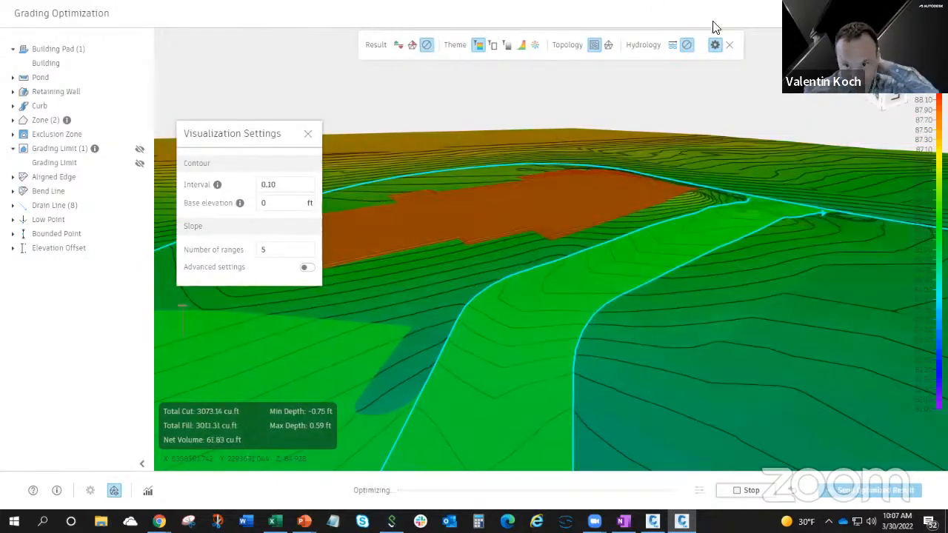
click(308, 133)
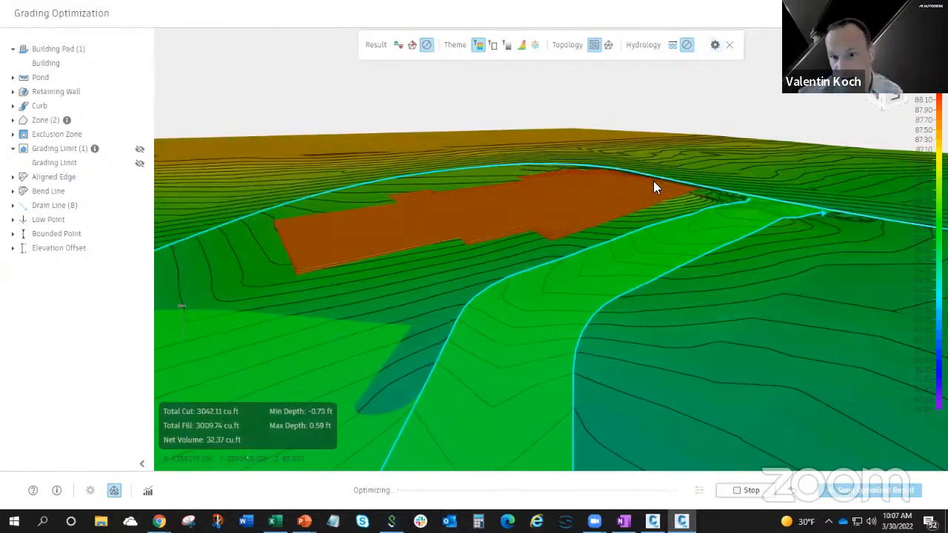
Stop the running optimization, check the Building pad's properties, and run the optimization again.
drag(653, 181, 611, 302)
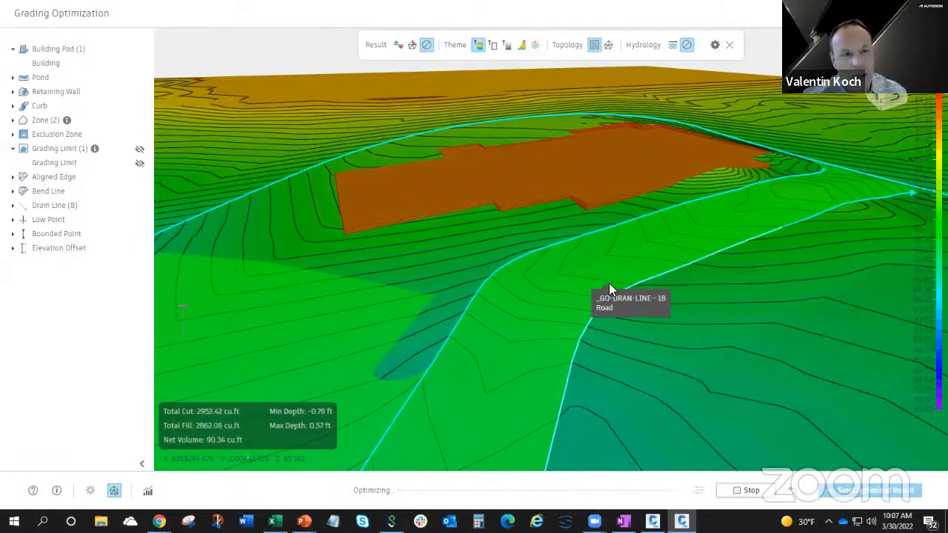
click(46, 63)
click(738, 495)
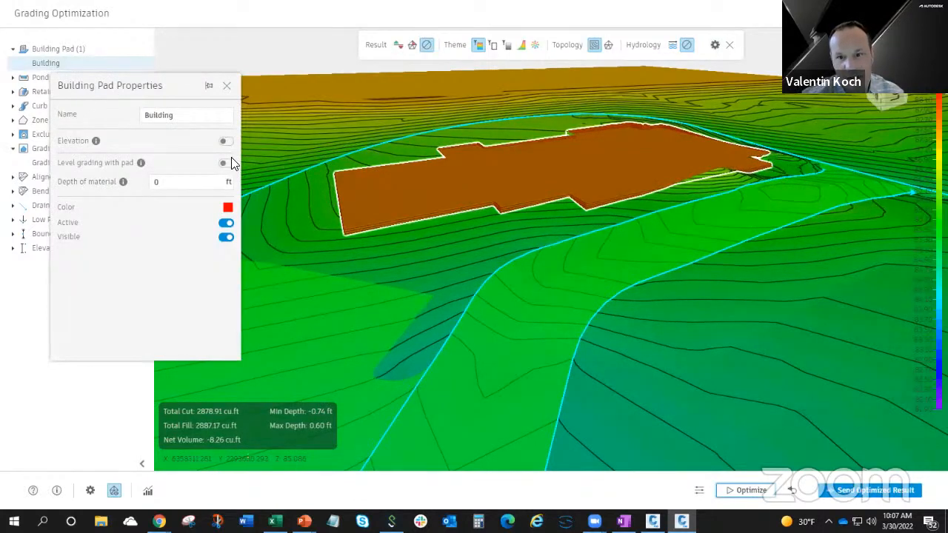
click(570, 358)
click(733, 492)
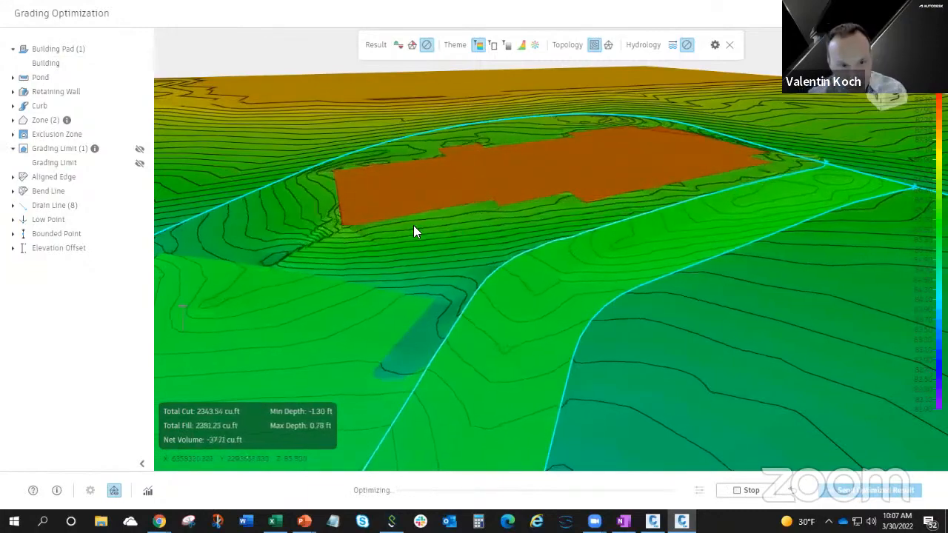
Stop the optimization, set the Grading Limit's minimum drain slope to 1%, and rerun the optimization.
drag(415, 231, 618, 280)
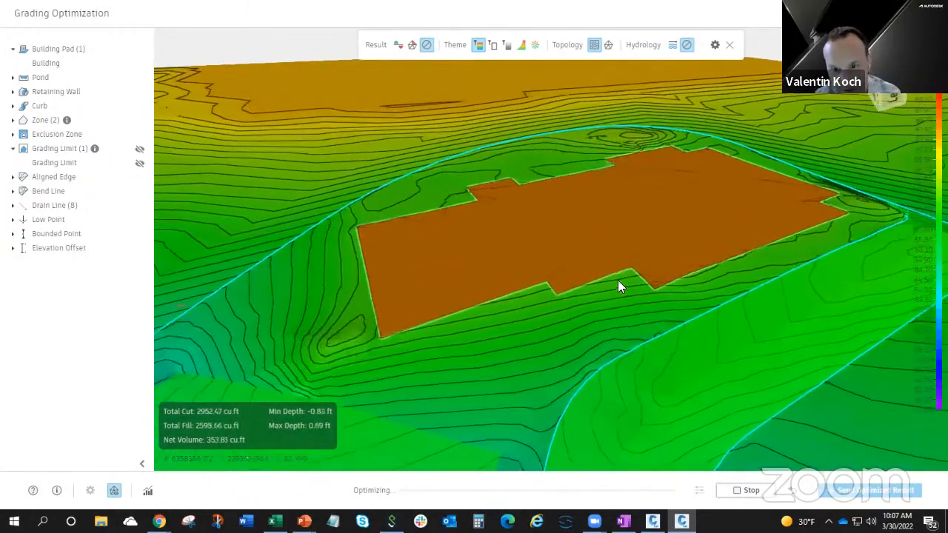
scroll(624, 308, up, 1)
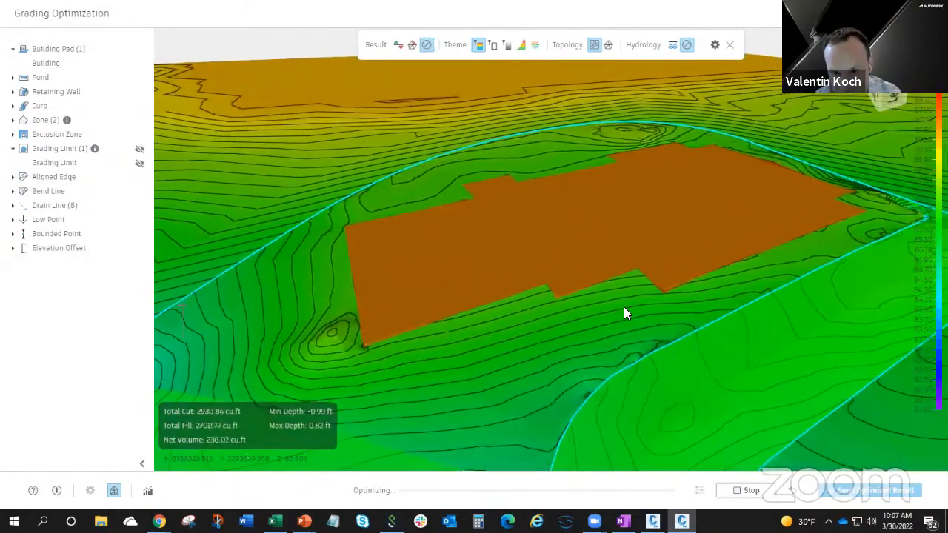
drag(542, 340, 532, 324)
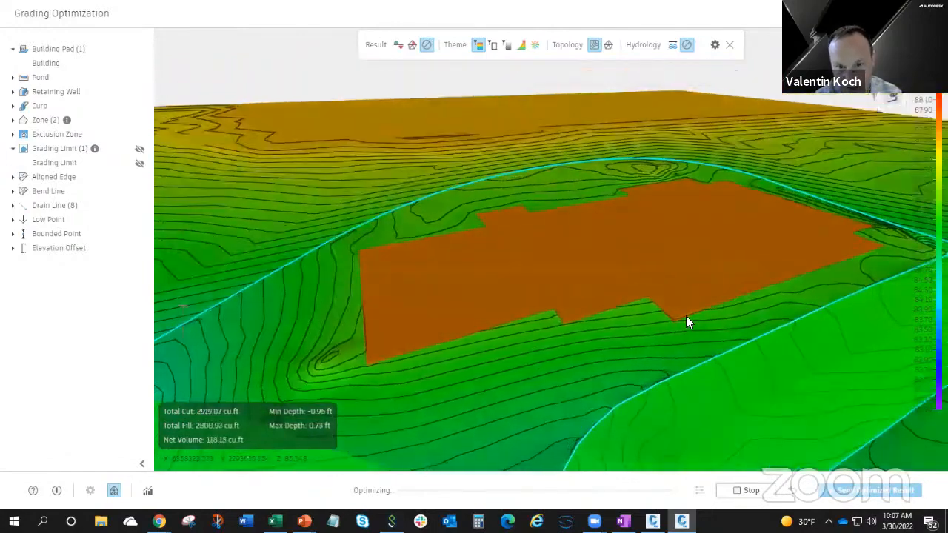
drag(658, 352, 641, 274)
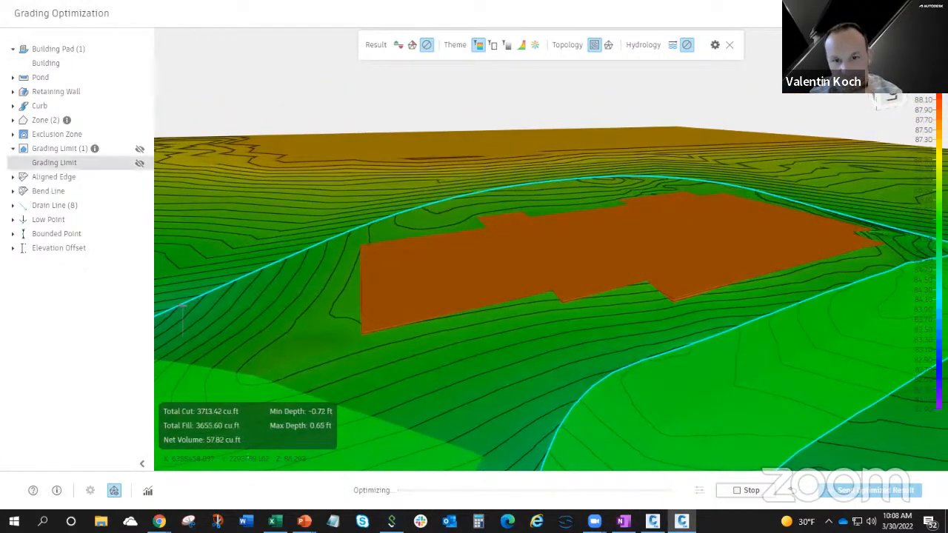
click(729, 495)
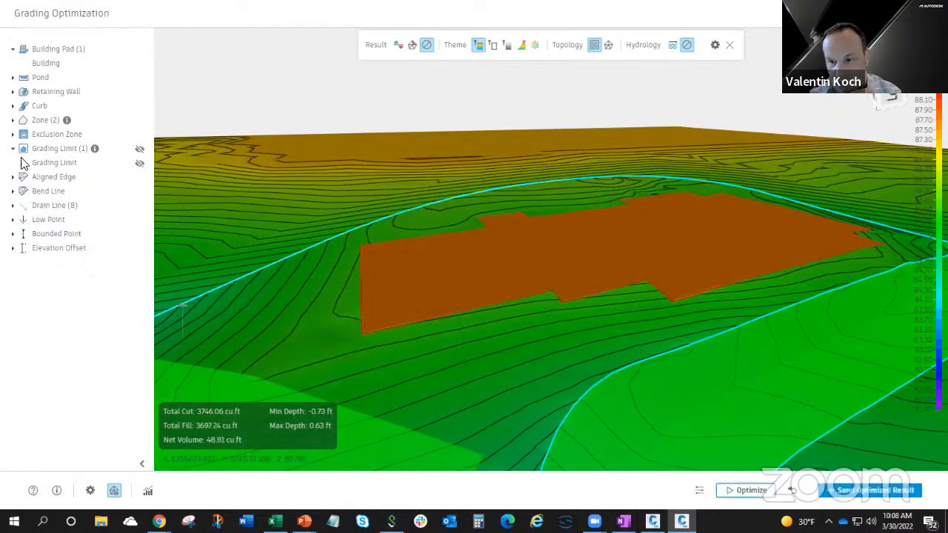
click(64, 162)
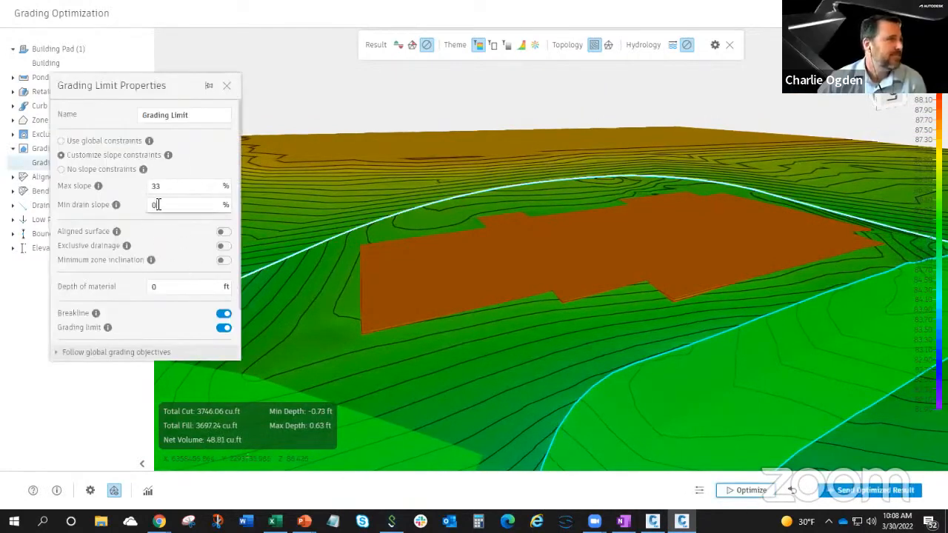
click(158, 204)
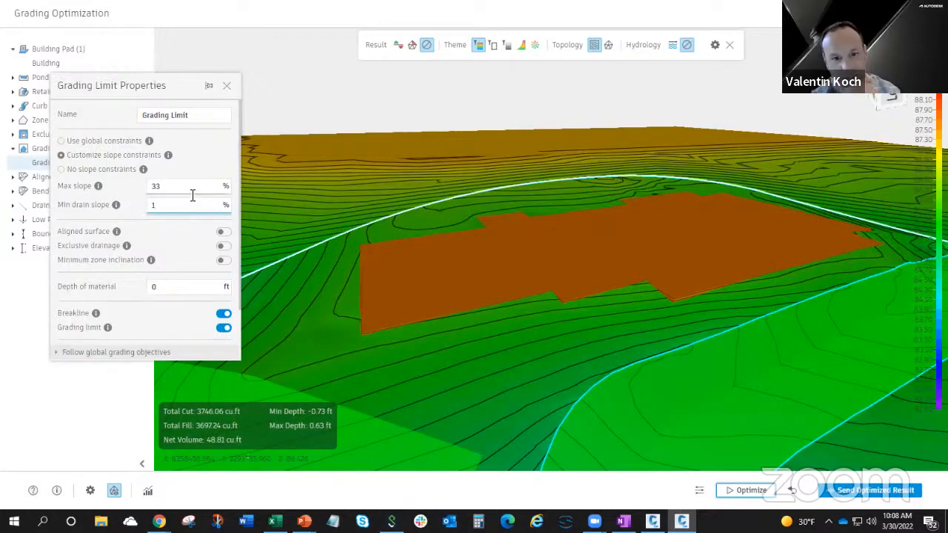
click(228, 87)
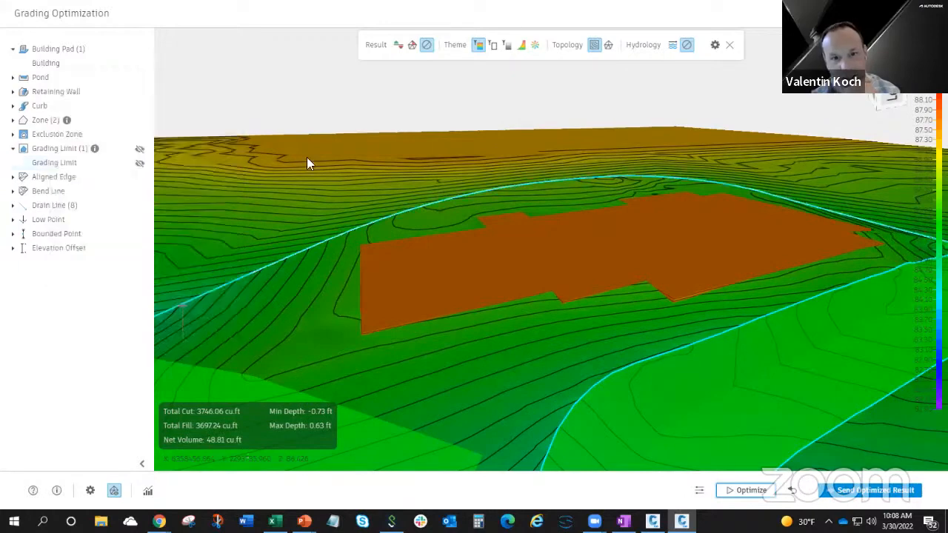
click(720, 496)
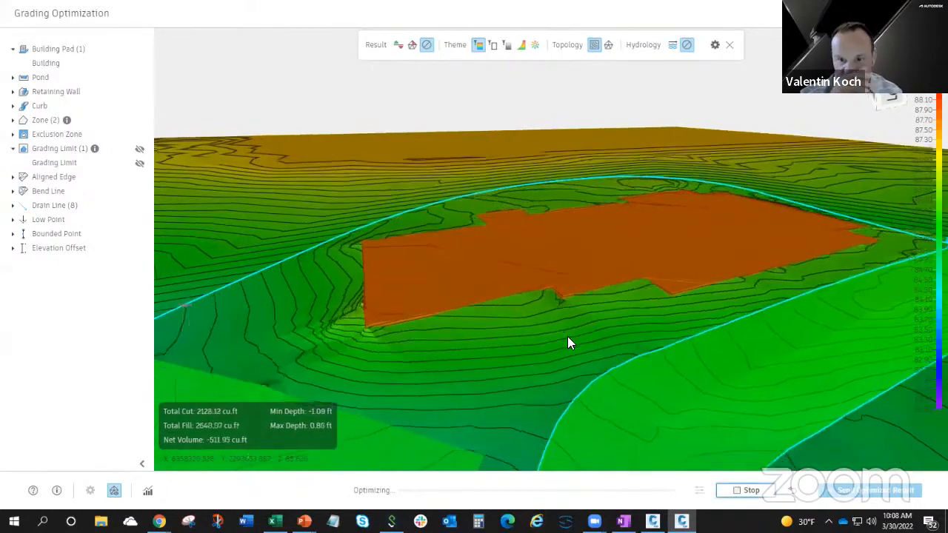
Examine the contours and slopes around the building pad from several angles and distances while the optimization runs.
drag(592, 318, 811, 351)
drag(641, 366, 552, 353)
scroll(545, 265, up, 5)
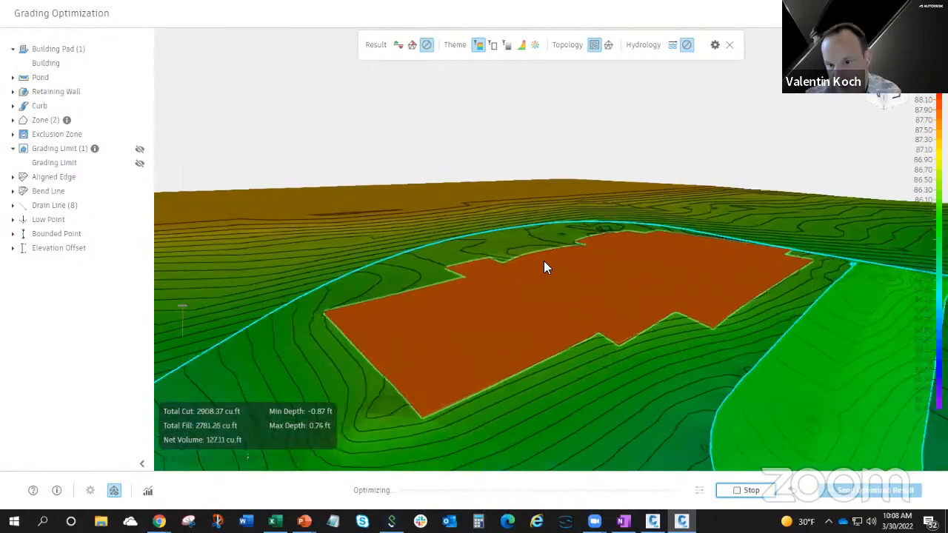
drag(609, 440, 603, 422)
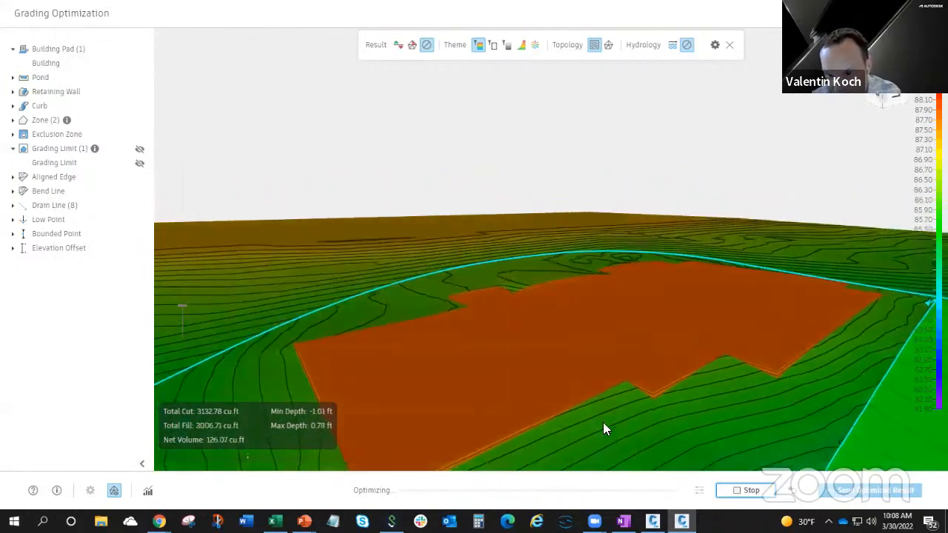
scroll(548, 274, up, 3)
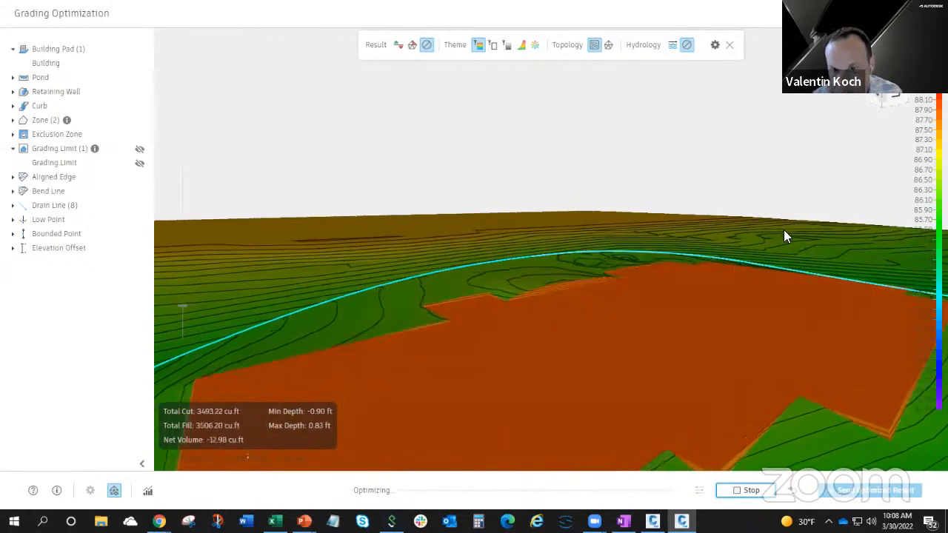
drag(787, 224, 785, 236)
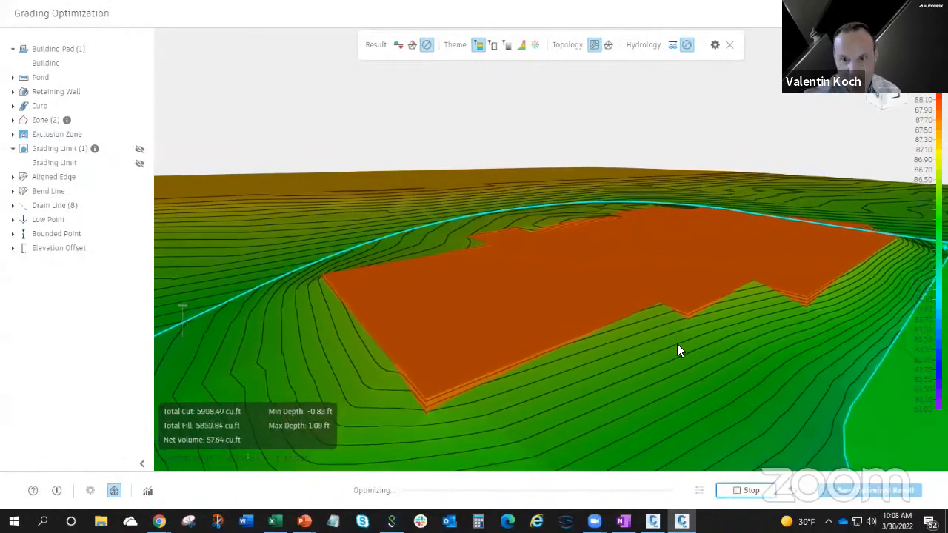
scroll(675, 344, down, 2)
middle_drag(645, 337, 633, 369)
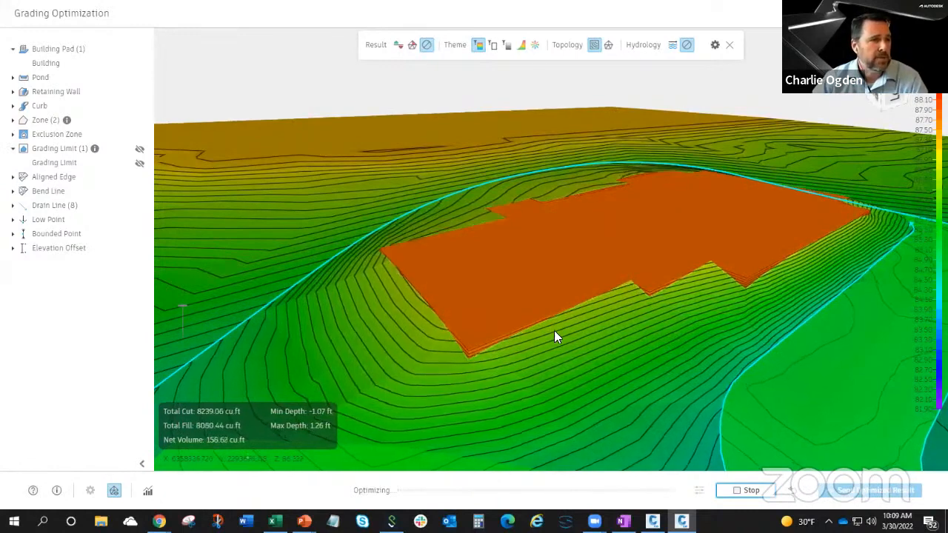
middle_drag(554, 330, 589, 286)
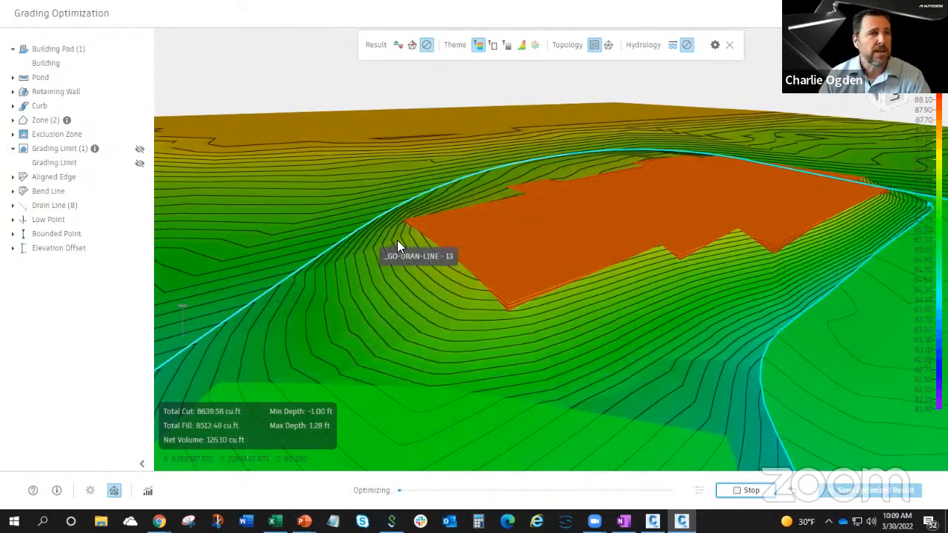
drag(607, 204, 471, 280)
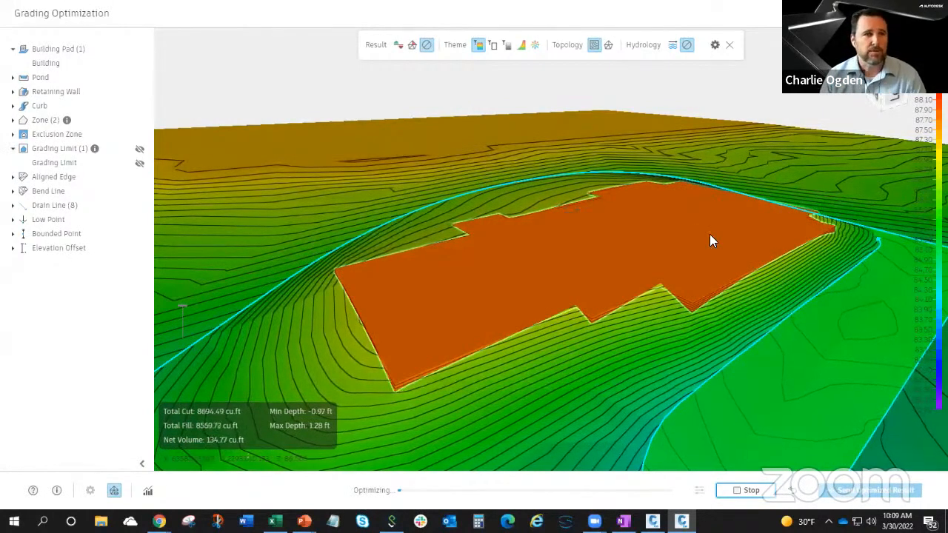
Stop the optimization and return to the GO Session-2 drawing in Civil 3D.
click(737, 491)
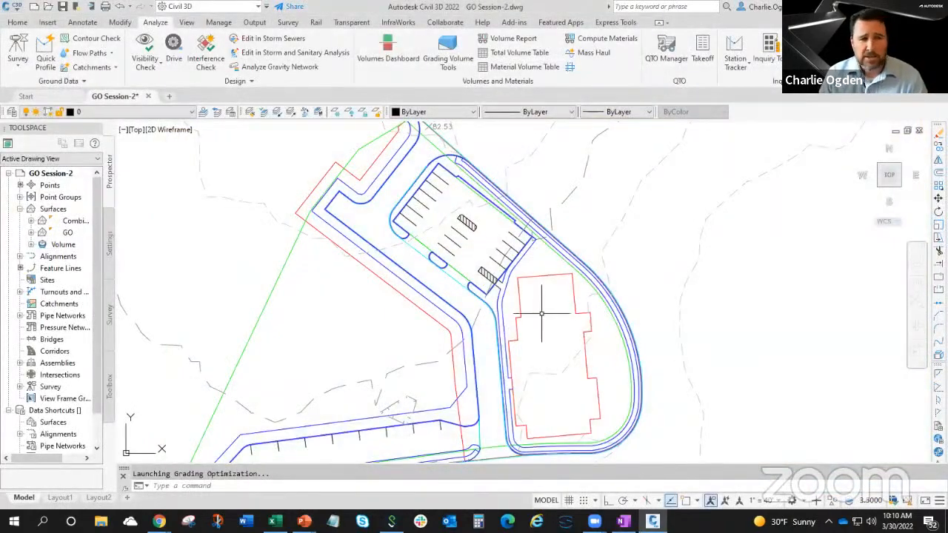
middle_drag(542, 313, 552, 274)
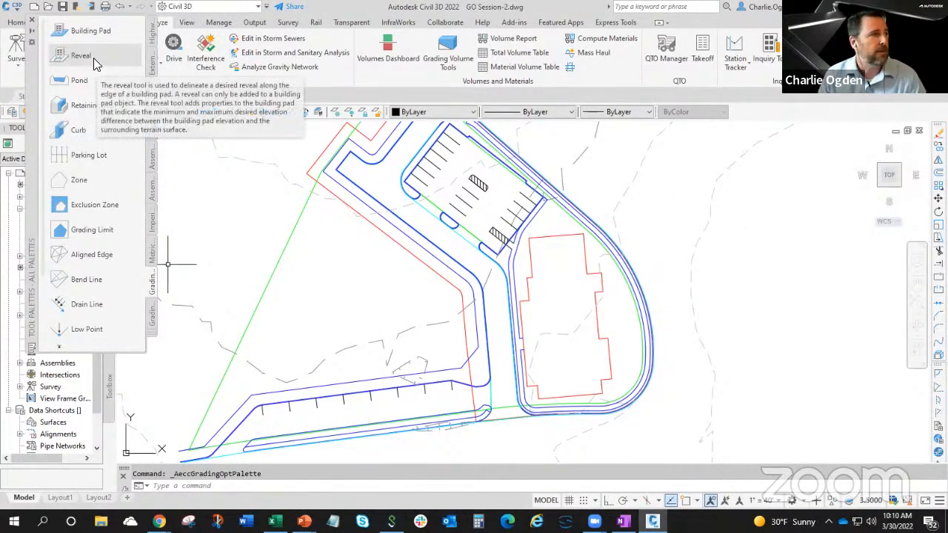
Add a reveal to the building pad along its lower east side, snapping its start and end to the endpoints of the pad outline.
click(93, 57)
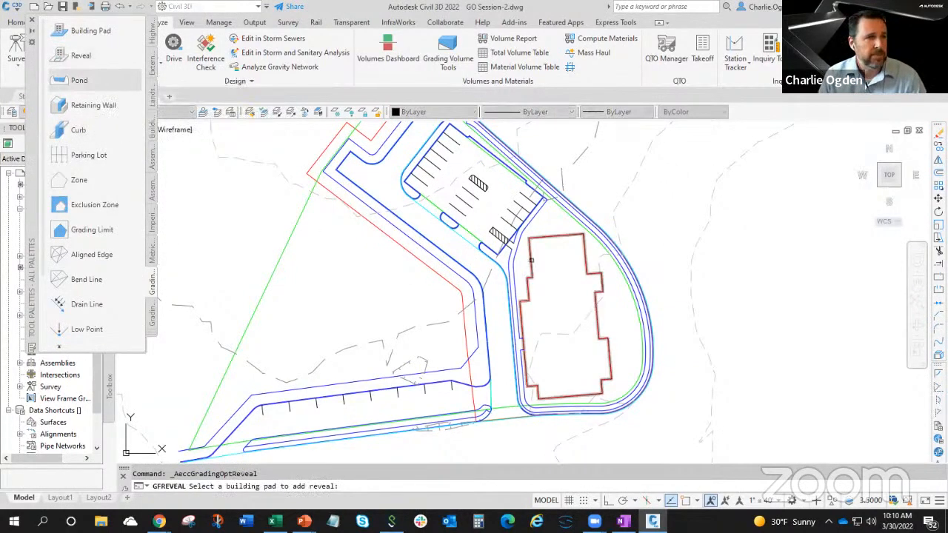
click(531, 259)
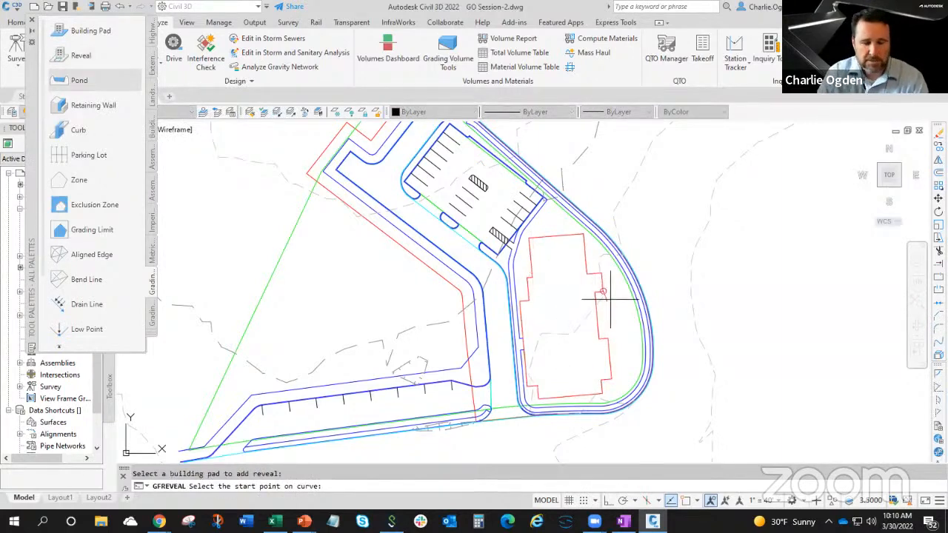
text(d)
key(Return)
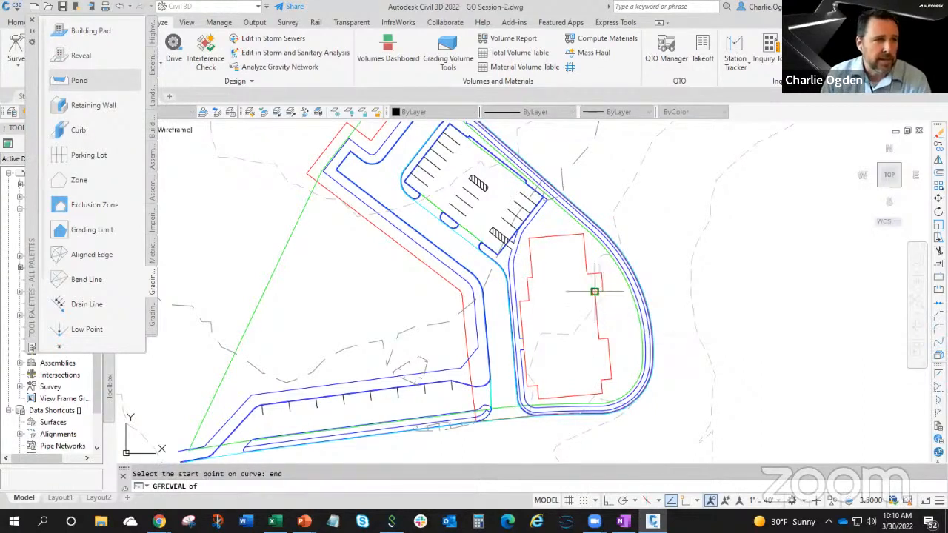
click(602, 295)
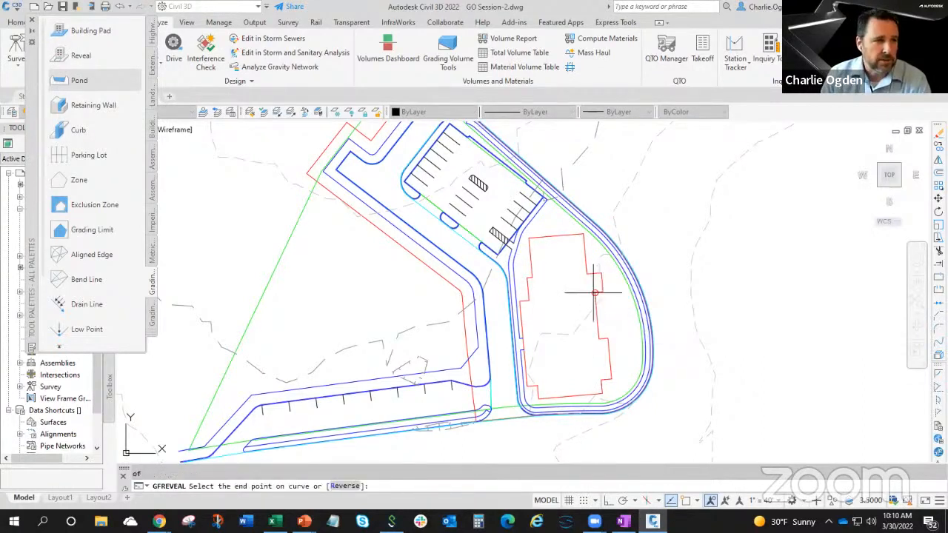
text(end)
key(Return)
click(610, 378)
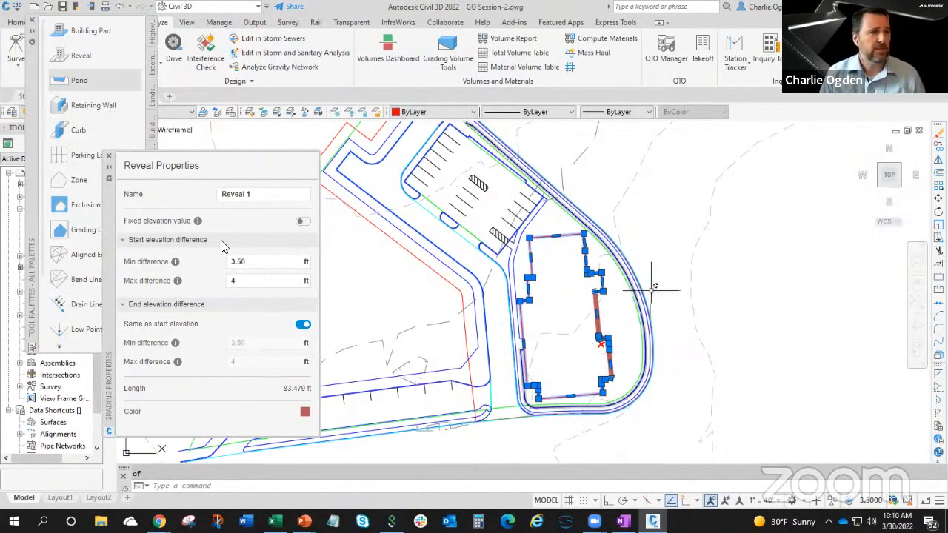
Give the new east-side reveal a fixed elevation difference of 0 ft and name it Front.
click(301, 222)
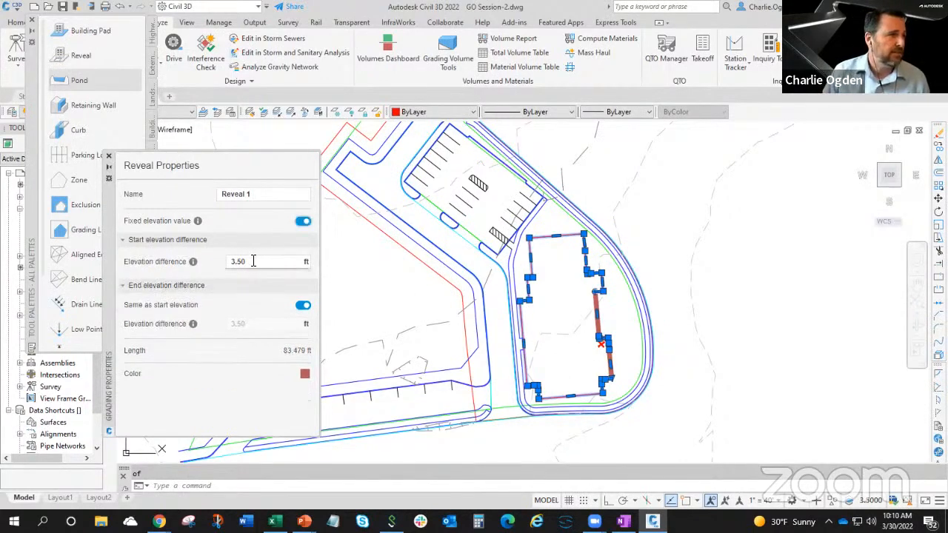
drag(252, 261, 221, 266)
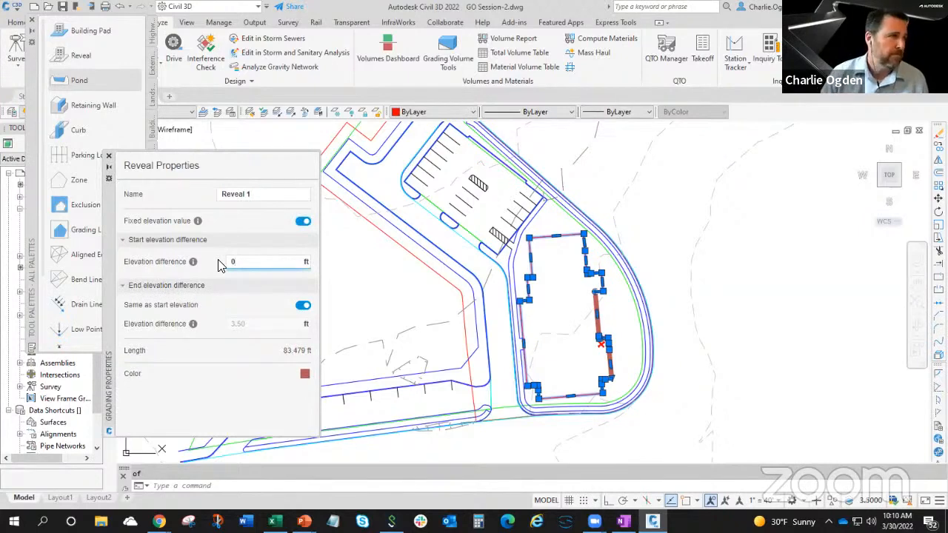
drag(253, 198, 219, 194)
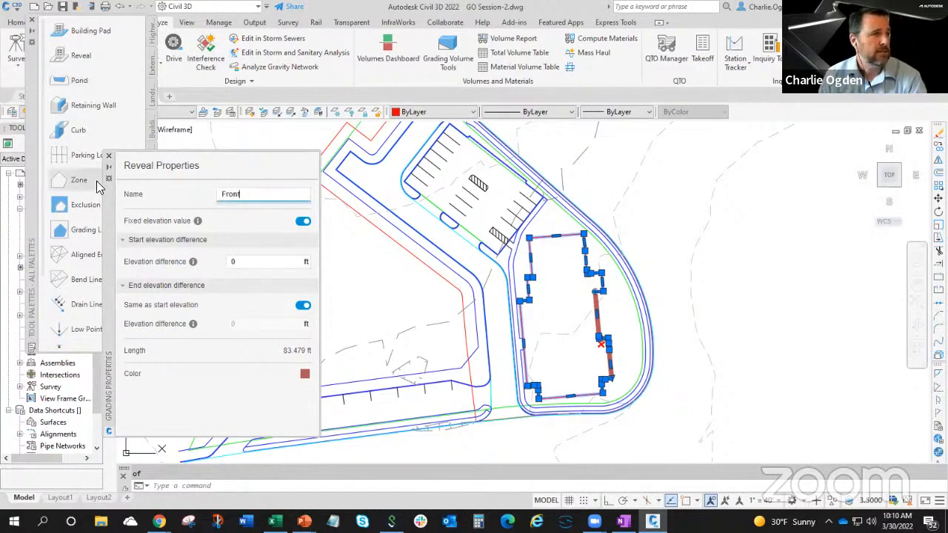
click(109, 156)
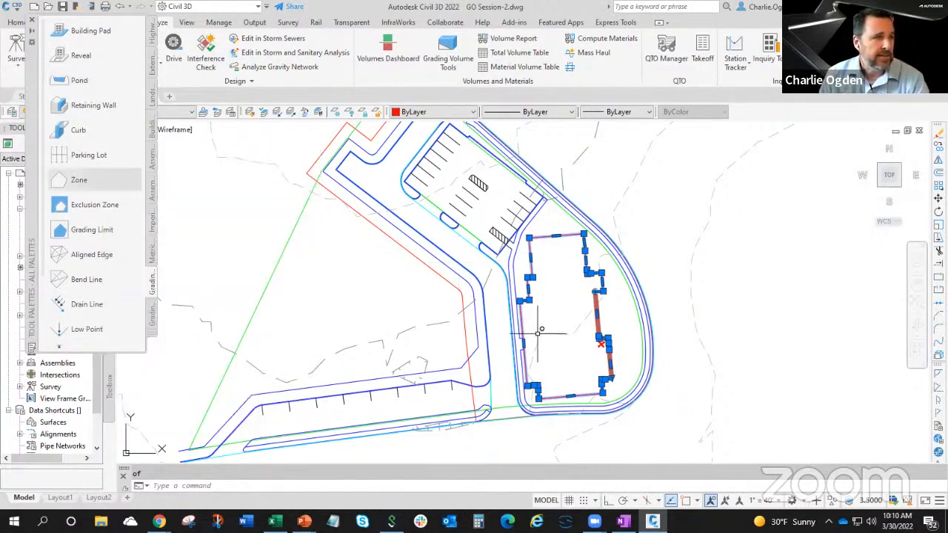
scroll(546, 387, up, 1)
scroll(545, 387, up, 1)
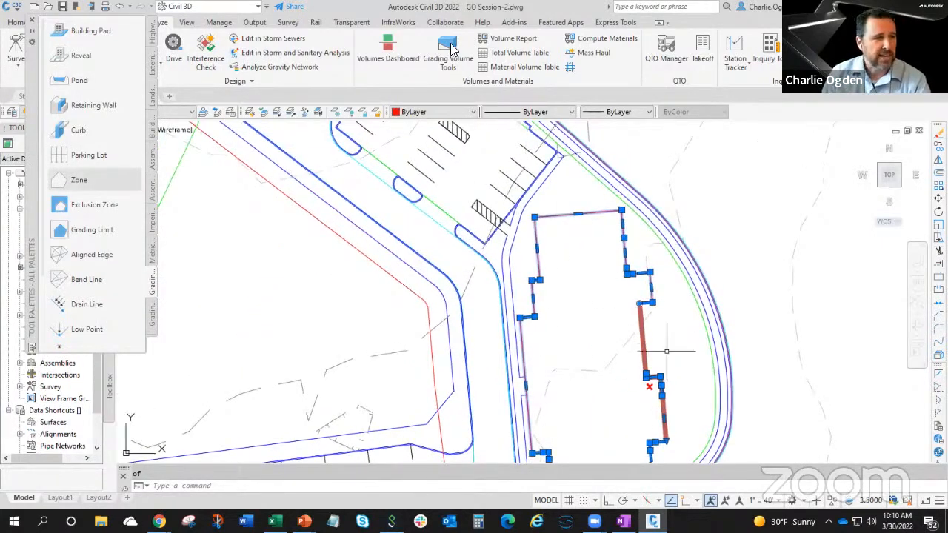
key(Escape)
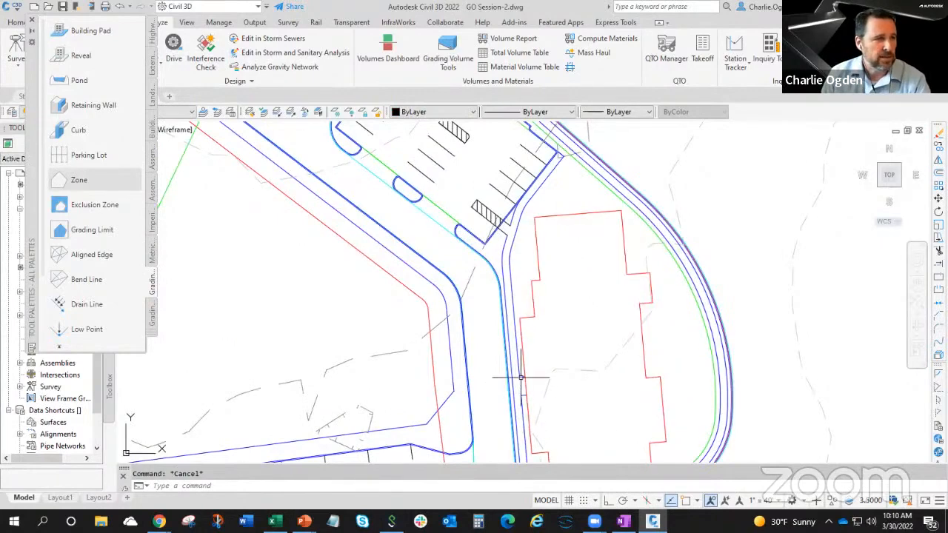
Add a second reveal about 10 ft long on the building pad's west side, snapping both ends to the endpoints of the entrance walk lines.
middle_drag(535, 378, 542, 337)
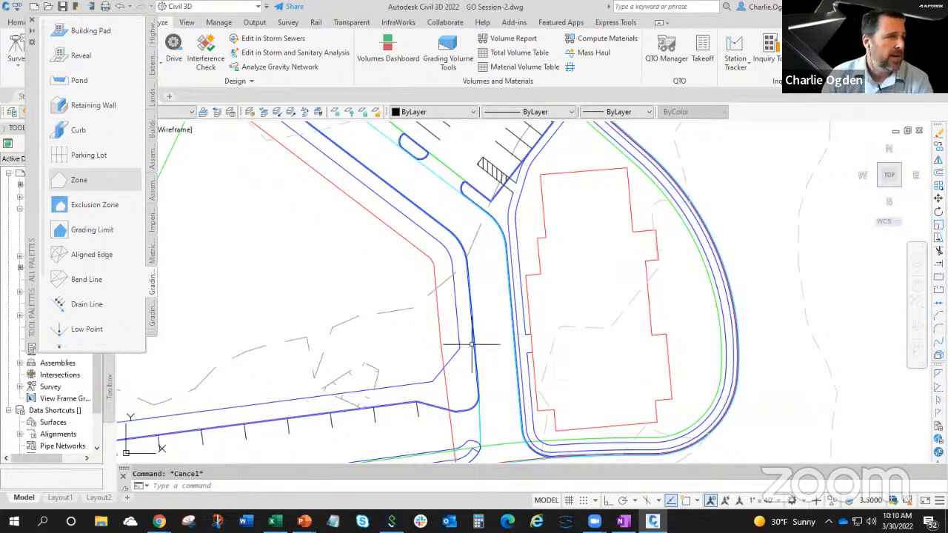
click(530, 319)
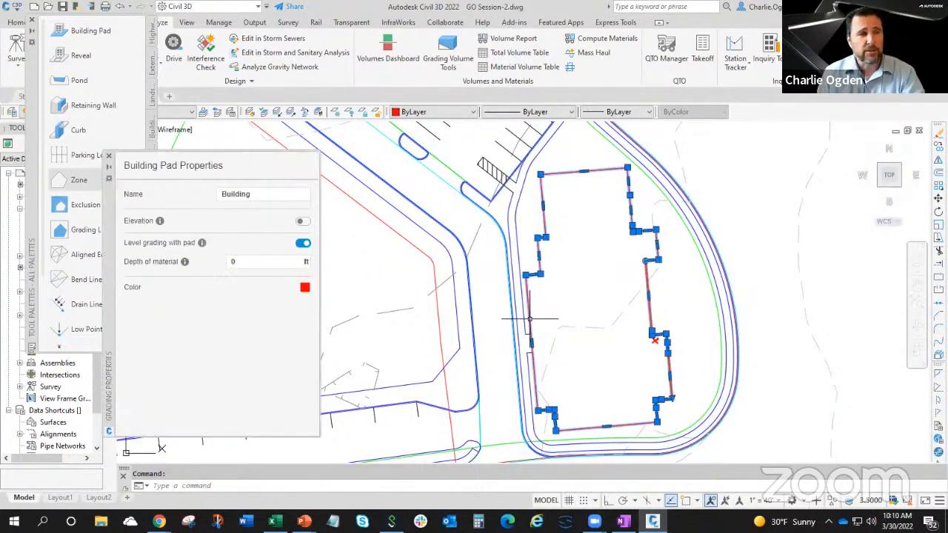
right_click(542, 311)
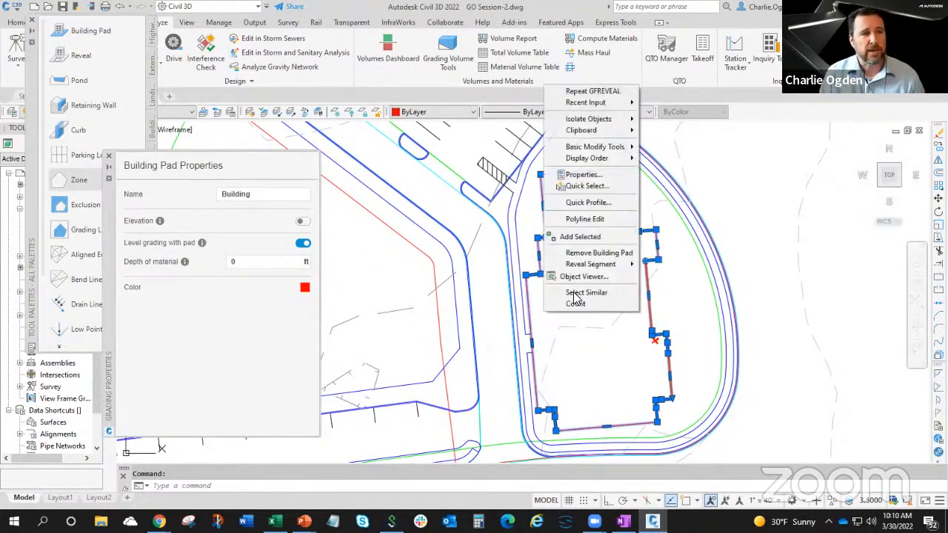
mouse_move(582, 269)
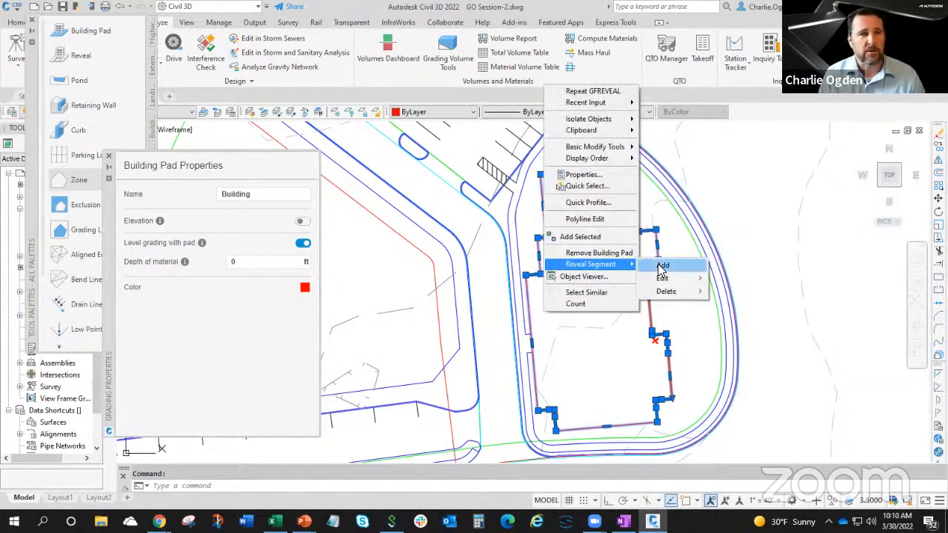
mouse_move(666, 284)
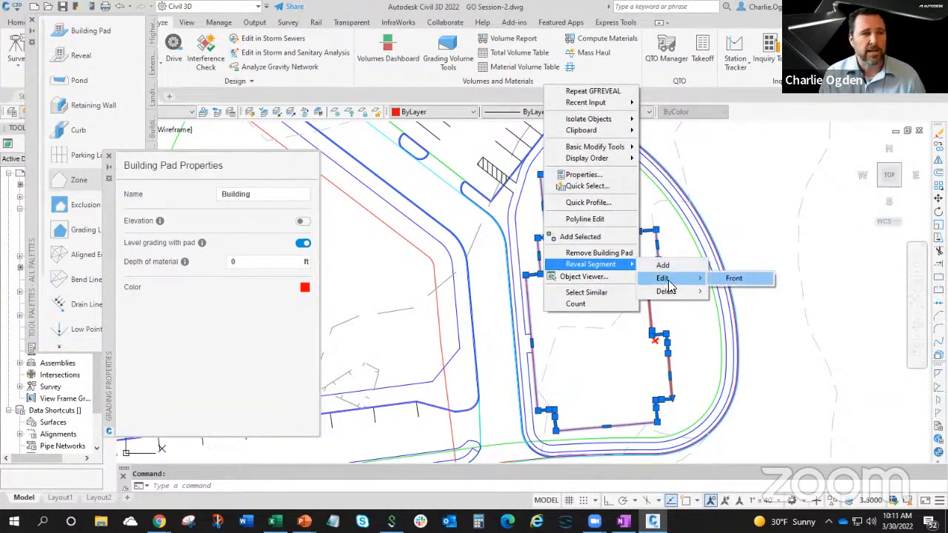
click(660, 268)
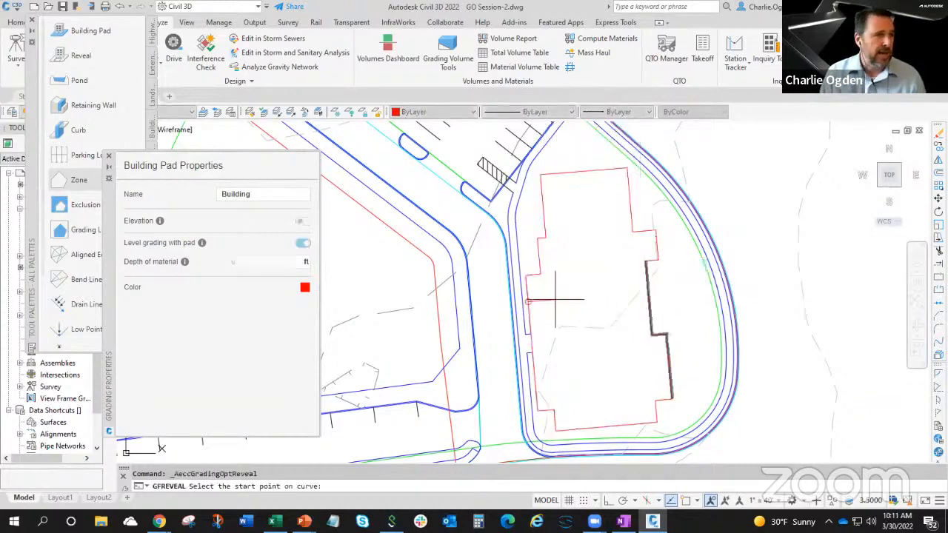
text(end)
key(Return)
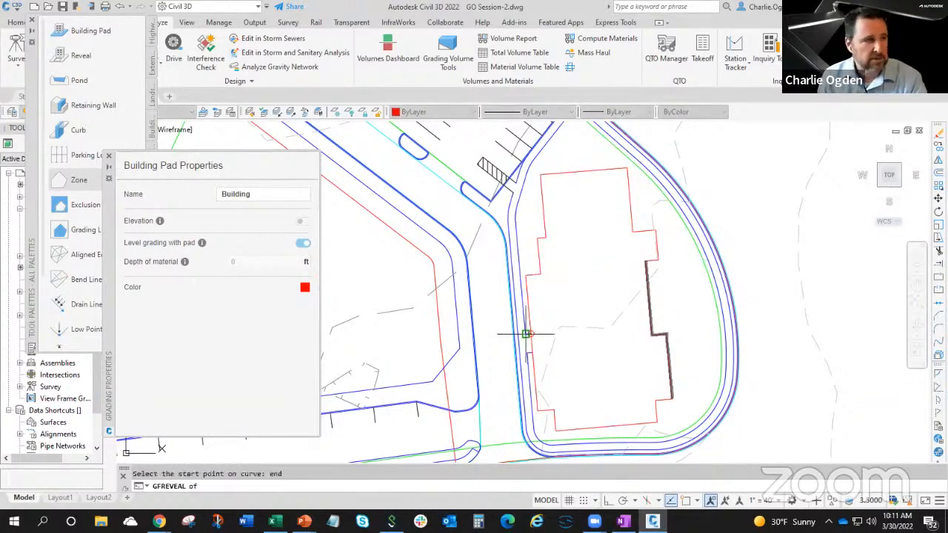
click(531, 333)
text(end)
key(Return)
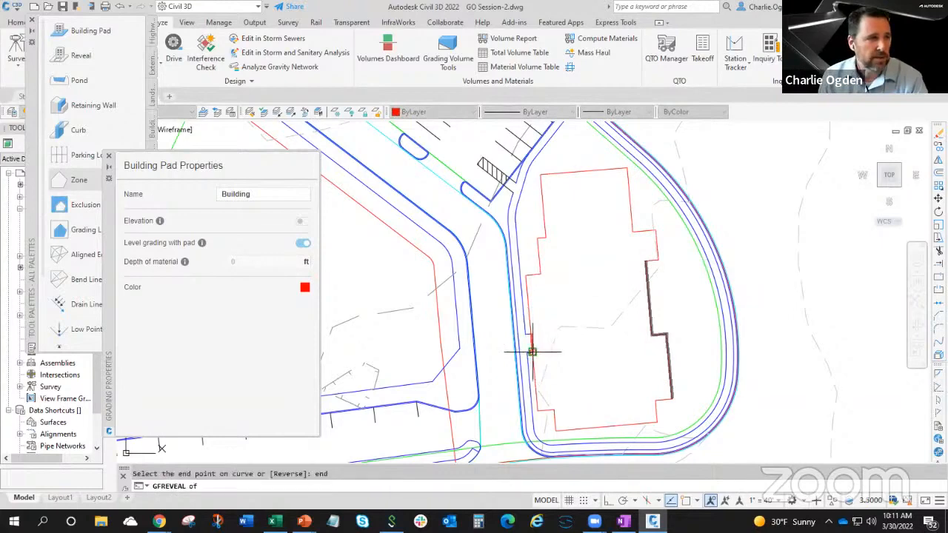
click(529, 345)
Give the west-side reveal a fixed elevation difference of 0 ft and name it Entrance.
drag(252, 262, 212, 265)
click(302, 222)
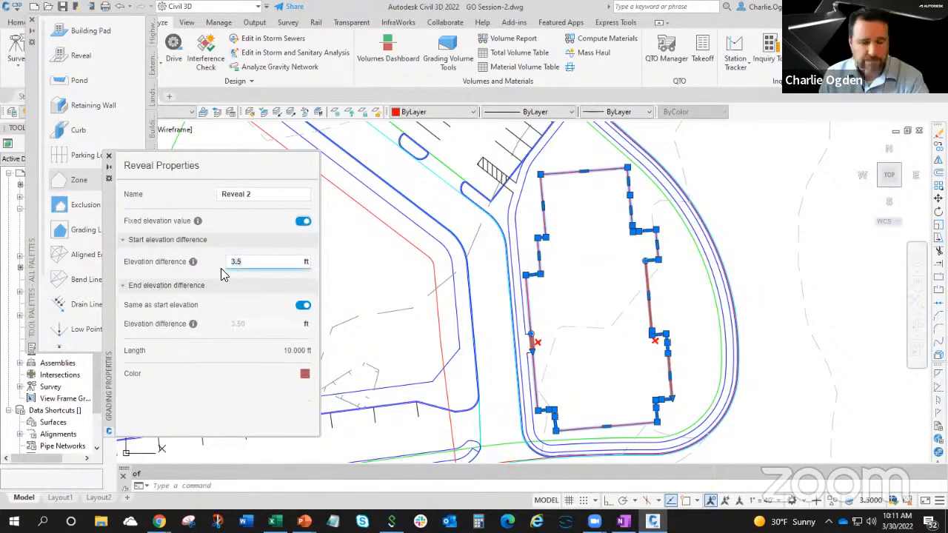
text(0)
click(252, 194)
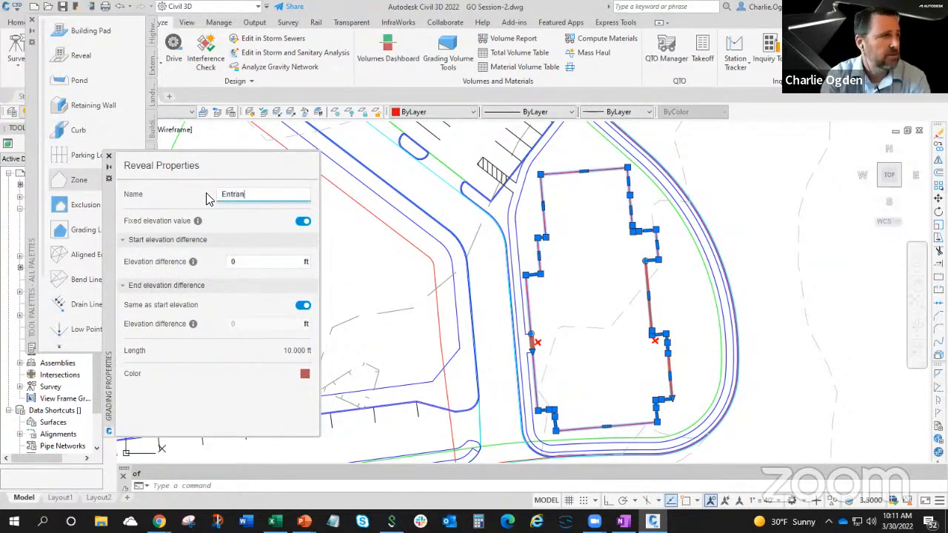
click(567, 251)
key(Escape)
Add a third reveal along the building pad's full north edge, snapping its start and end to the two corner endpoints.
middle_drag(569, 205, 573, 292)
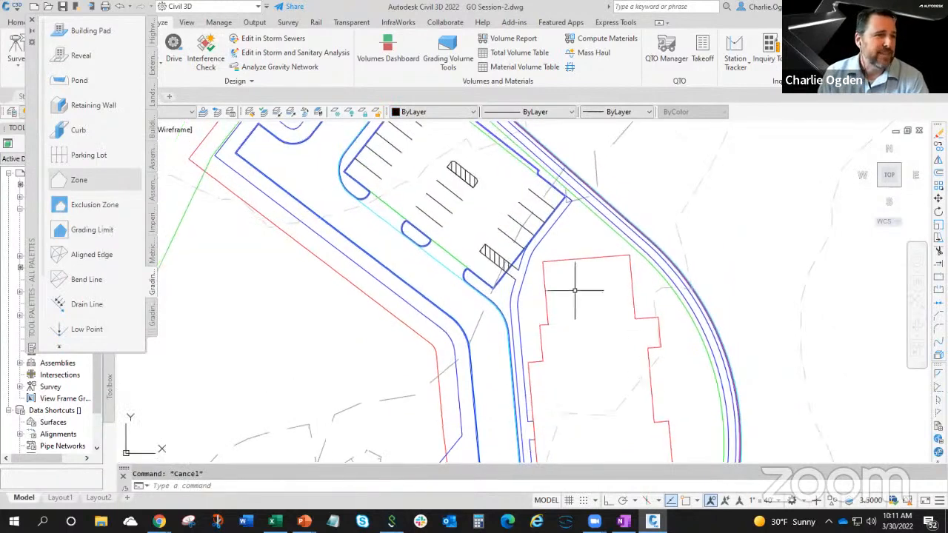
scroll(570, 267, up, 4)
scroll(584, 261, down, 4)
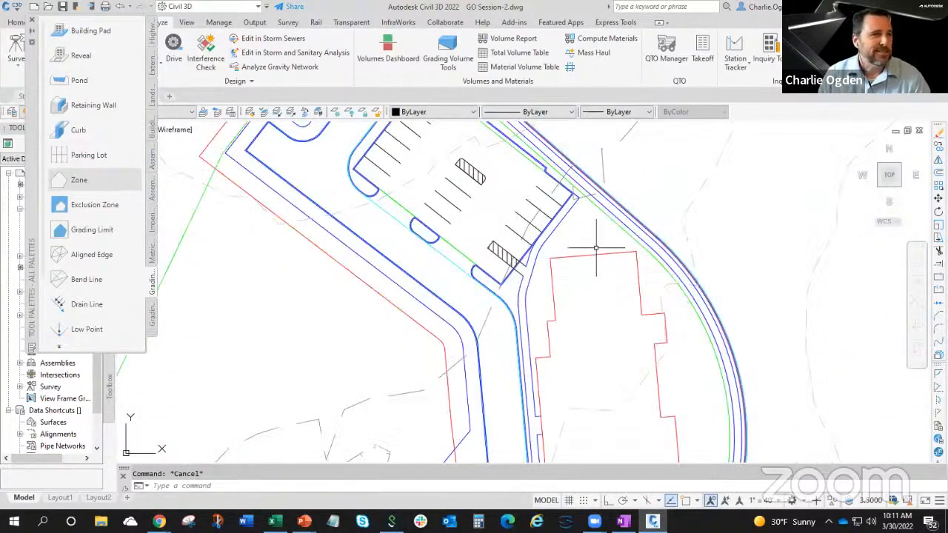
scroll(573, 255, down, 2)
scroll(572, 246, up, 2)
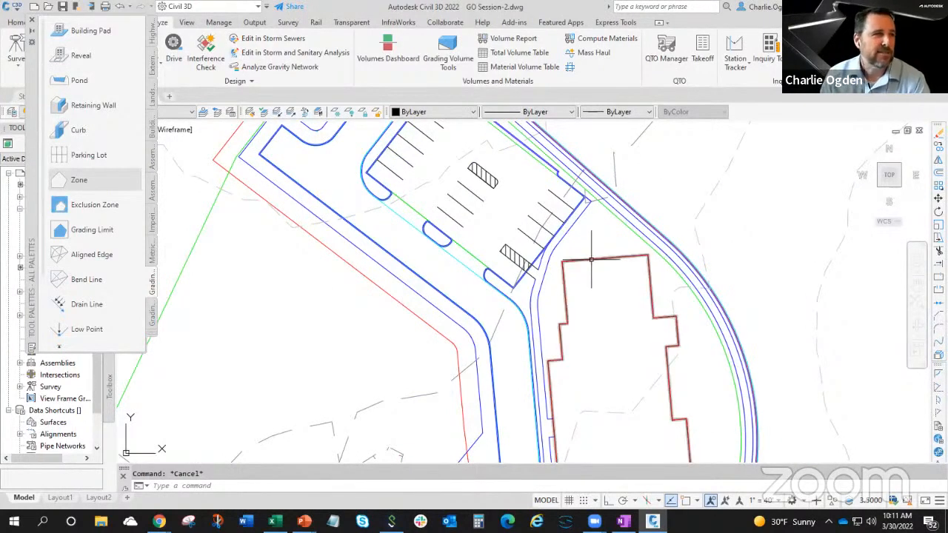
scroll(593, 259, up, 2)
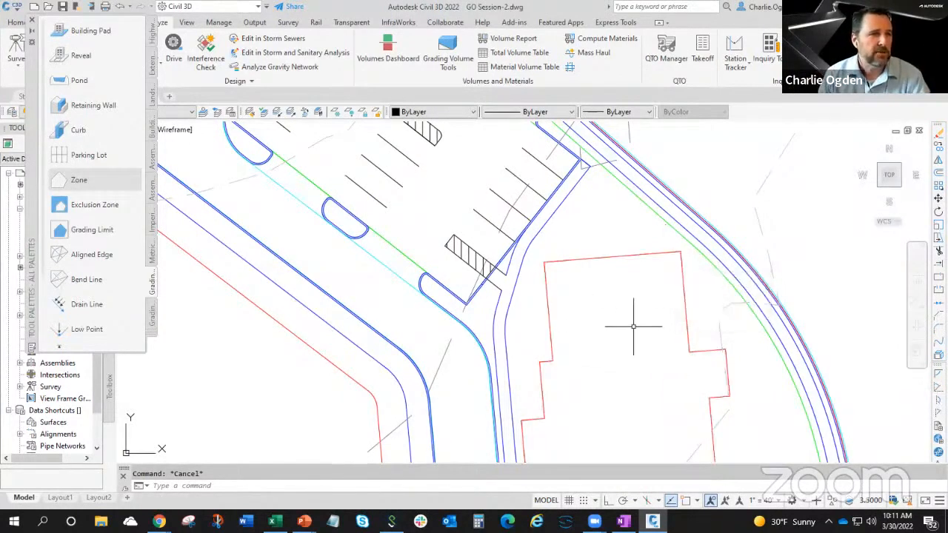
click(586, 260)
right_click(592, 302)
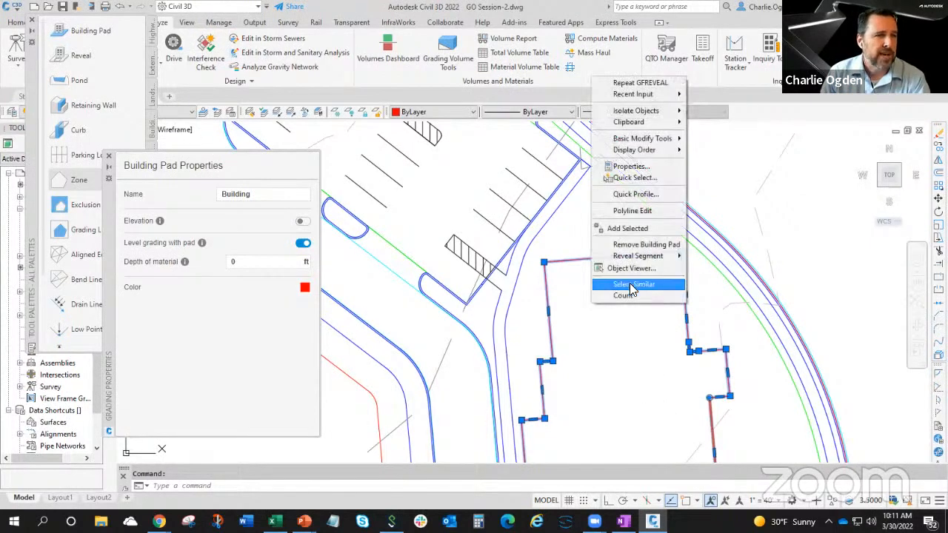
mouse_move(638, 258)
click(713, 259)
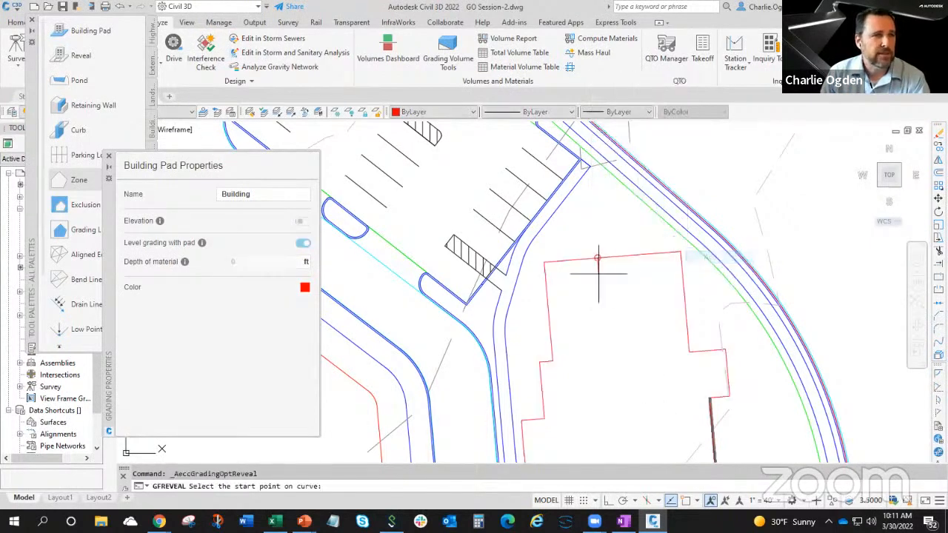
text(end)
key(Return)
click(545, 262)
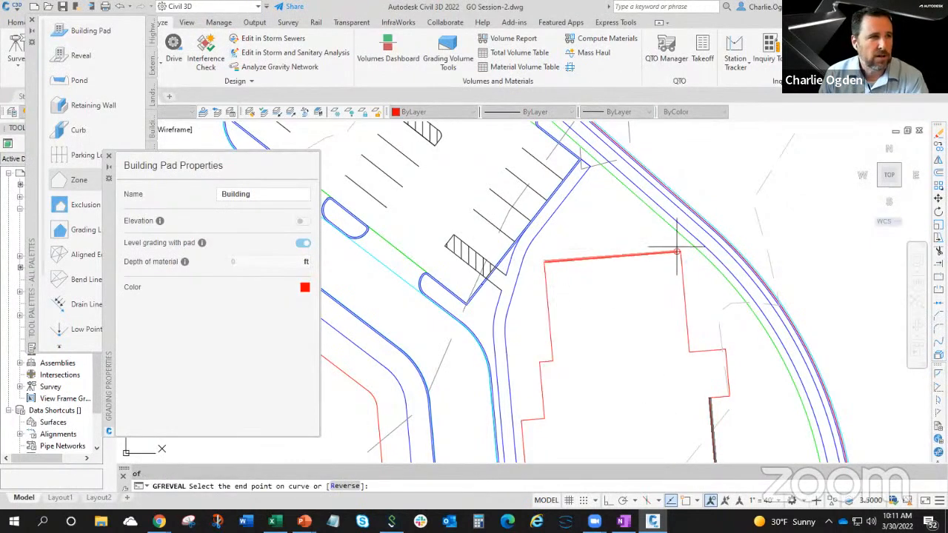
text(end)
key(Return)
click(679, 252)
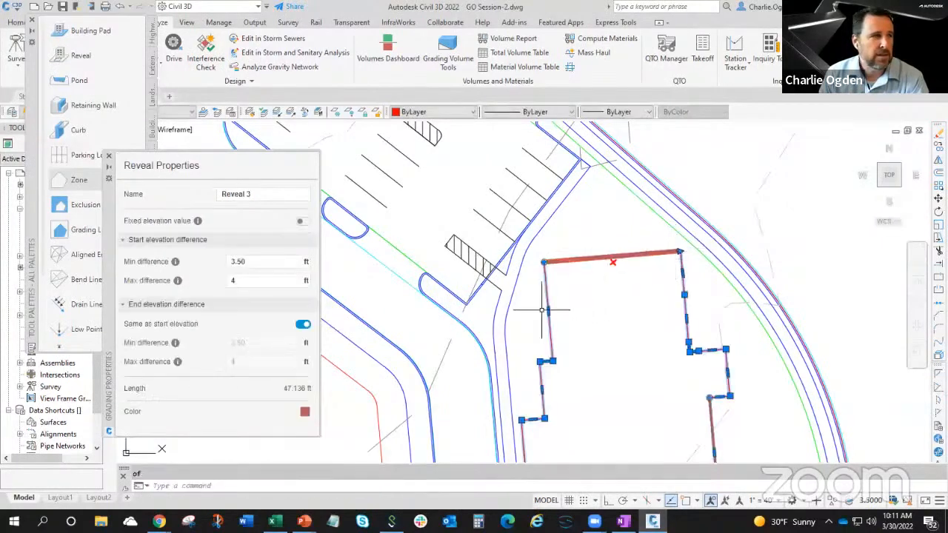
Name the north-edge reveal Windows and set its elevation difference to 1 ft minimum and 2 ft maximum, with the end same as the start.
click(267, 193)
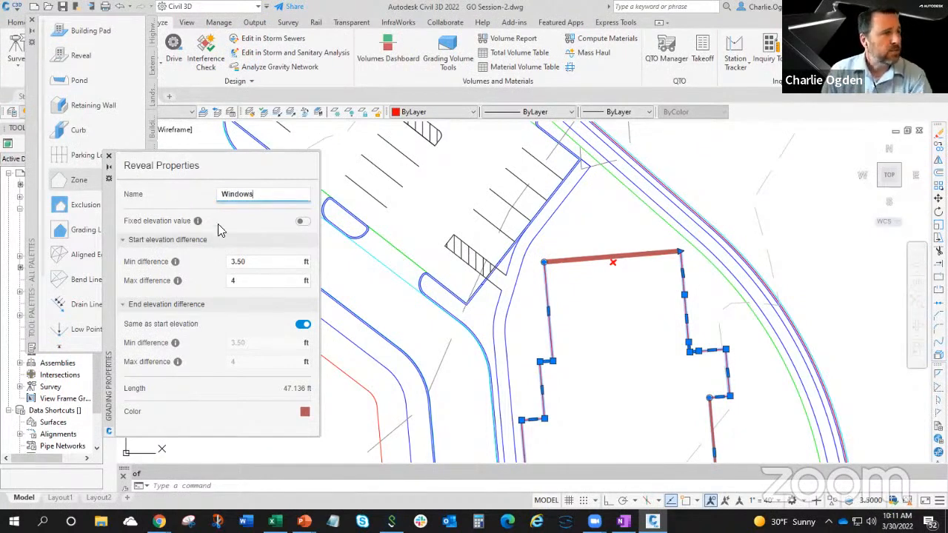
click(247, 265)
drag(248, 264, 229, 268)
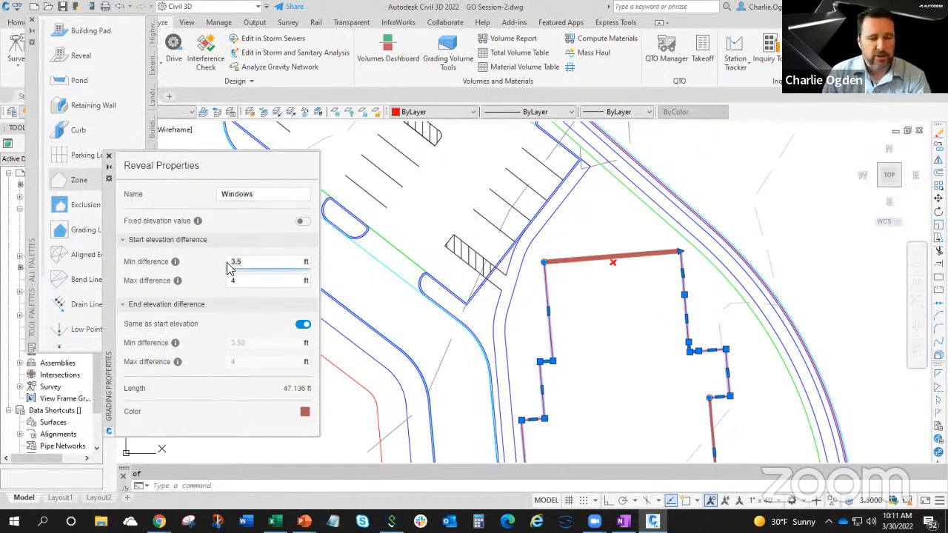
text(1)
click(252, 281)
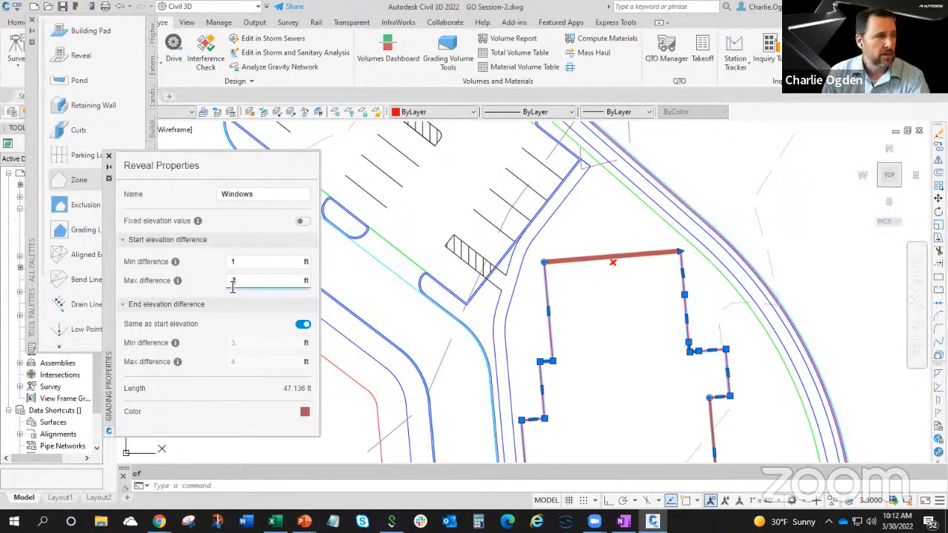
click(242, 264)
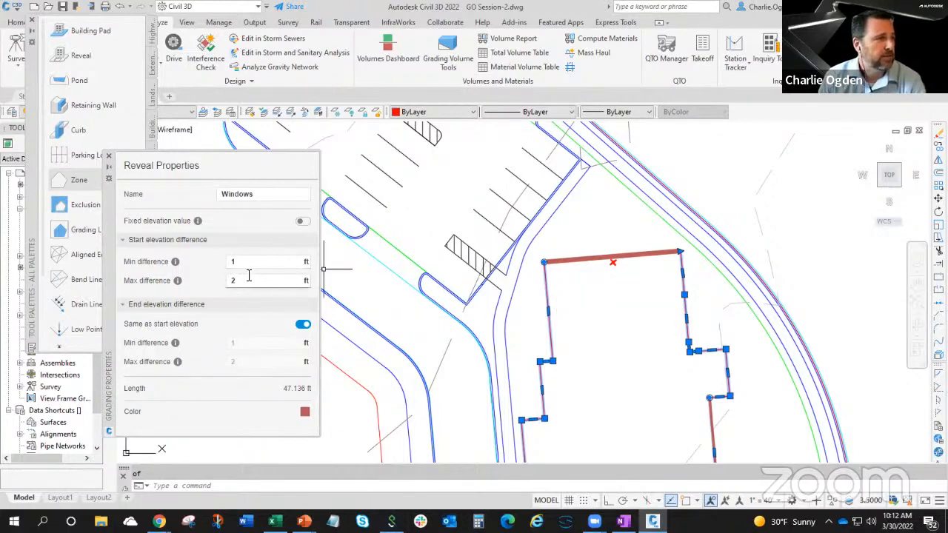
click(302, 326)
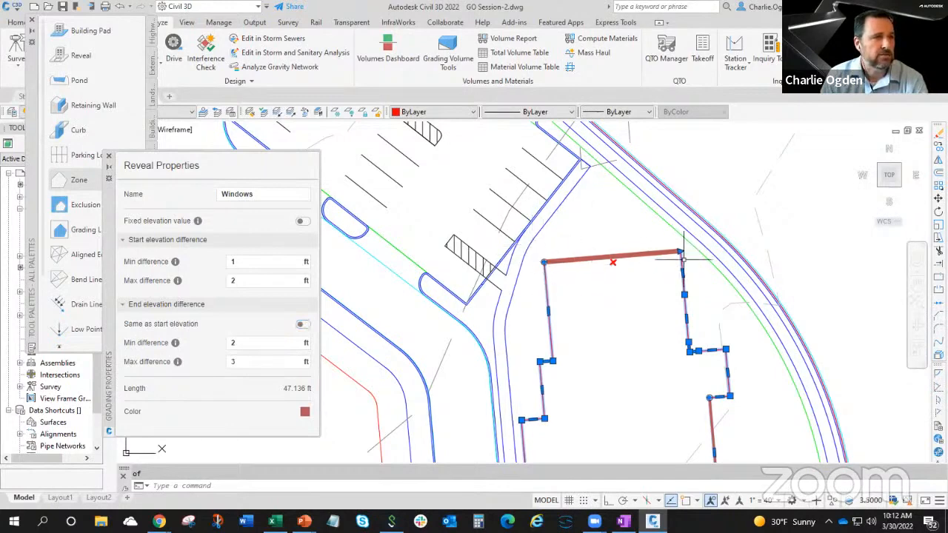
click(302, 325)
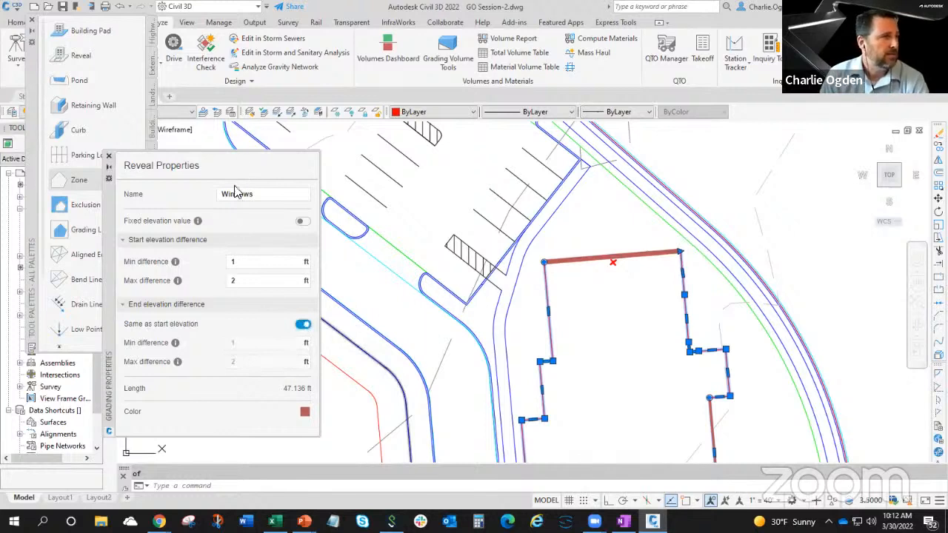
click(108, 157)
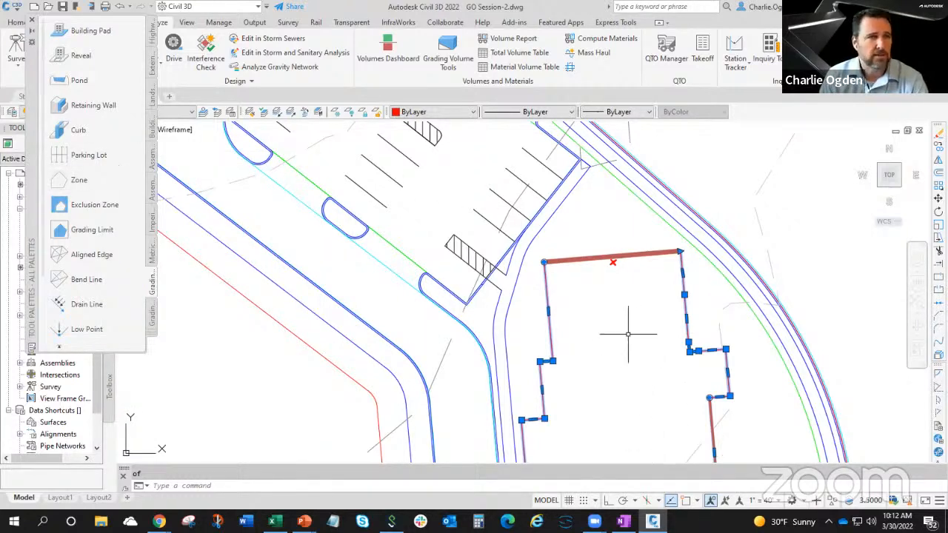
key(Escape)
Launch Grading Optimization using the Combined surface as existing ground and run the optimization.
click(874, 48)
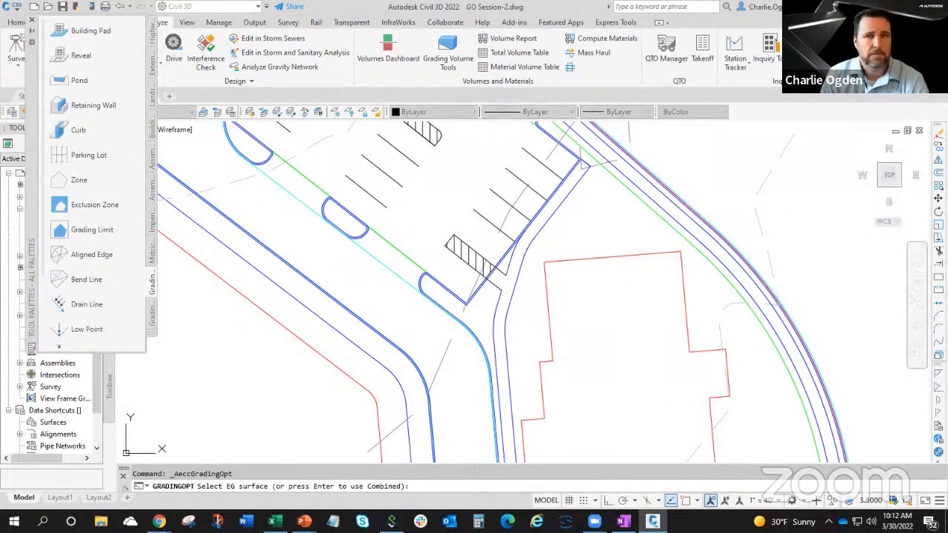
key(Return)
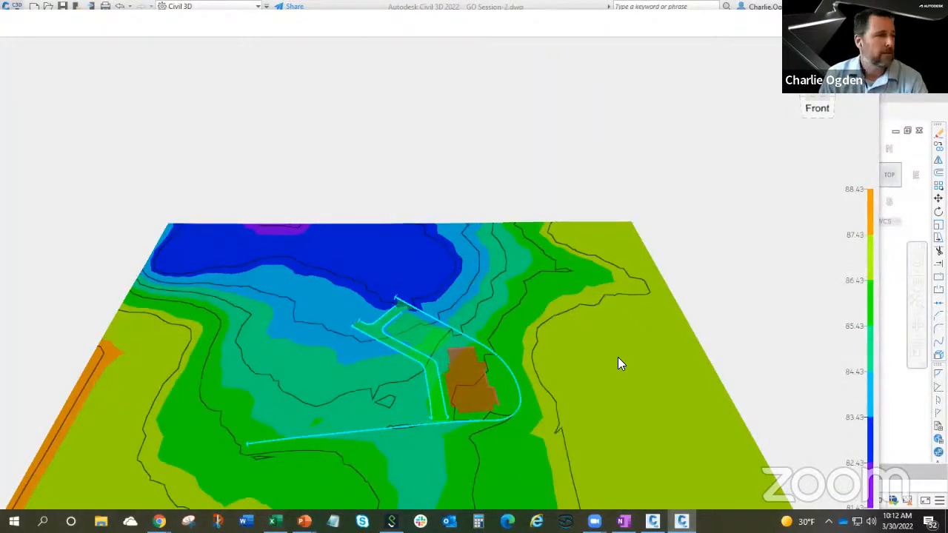
scroll(456, 418, up, 4)
shift+middle_drag(478, 447, 698, 243)
click(845, 22)
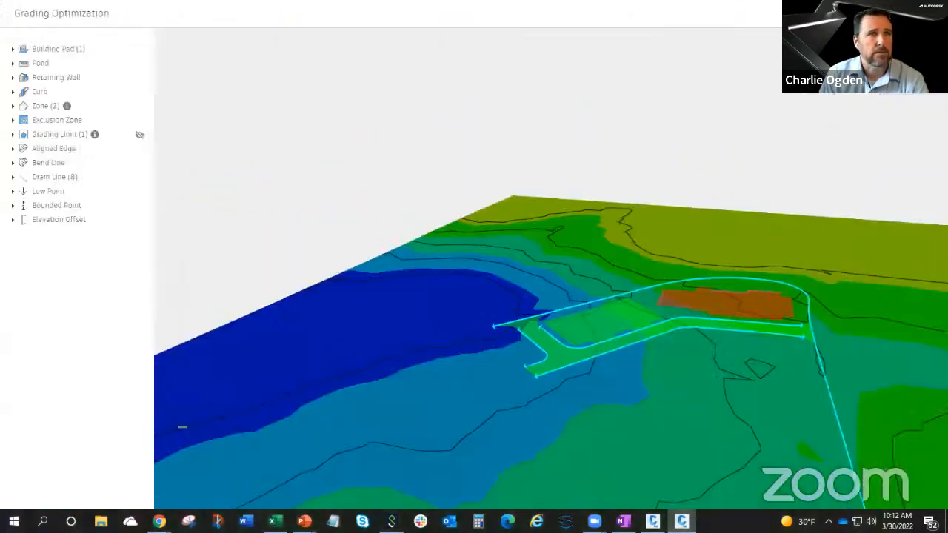
click(745, 491)
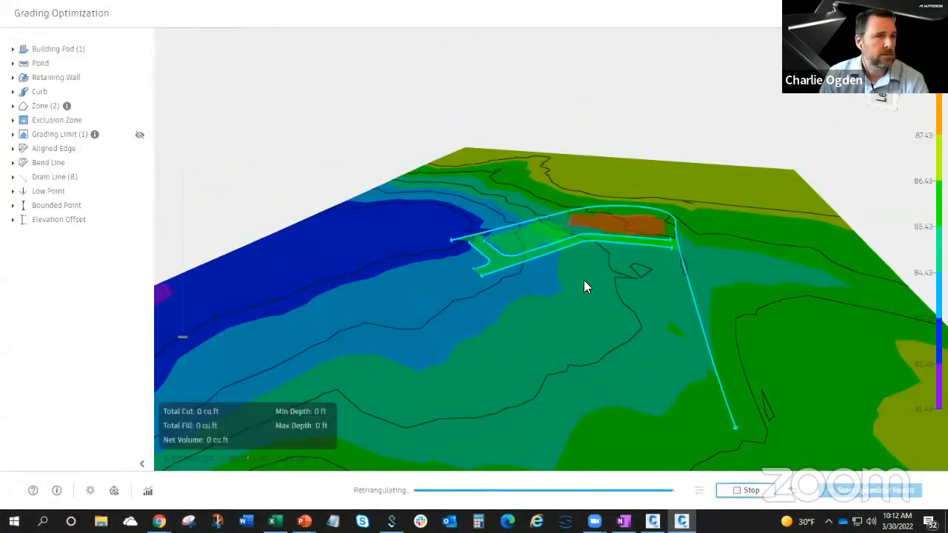
Examine the building pad and the terrain around it from several angles while the optimization runs.
shift+middle_drag(583, 280, 542, 337)
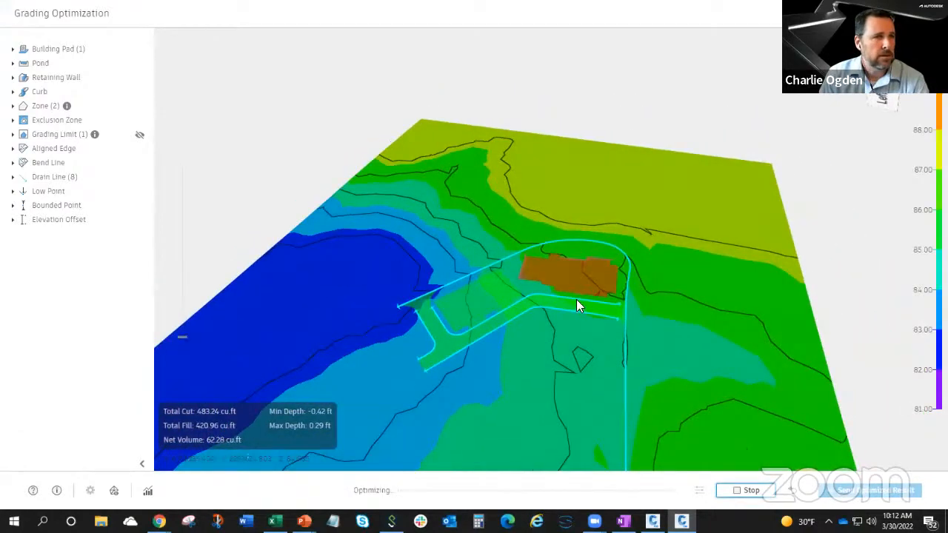
scroll(593, 292, up, 5)
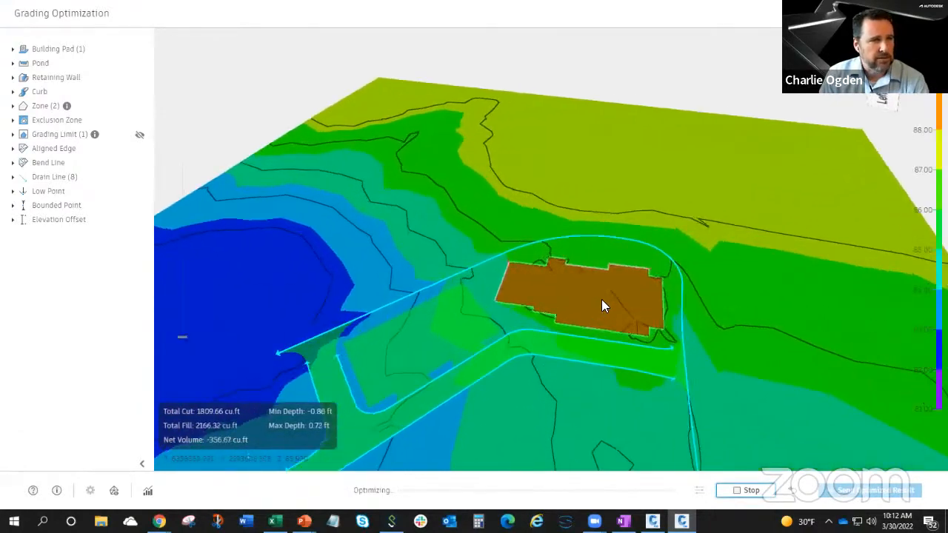
scroll(622, 326, up, 5)
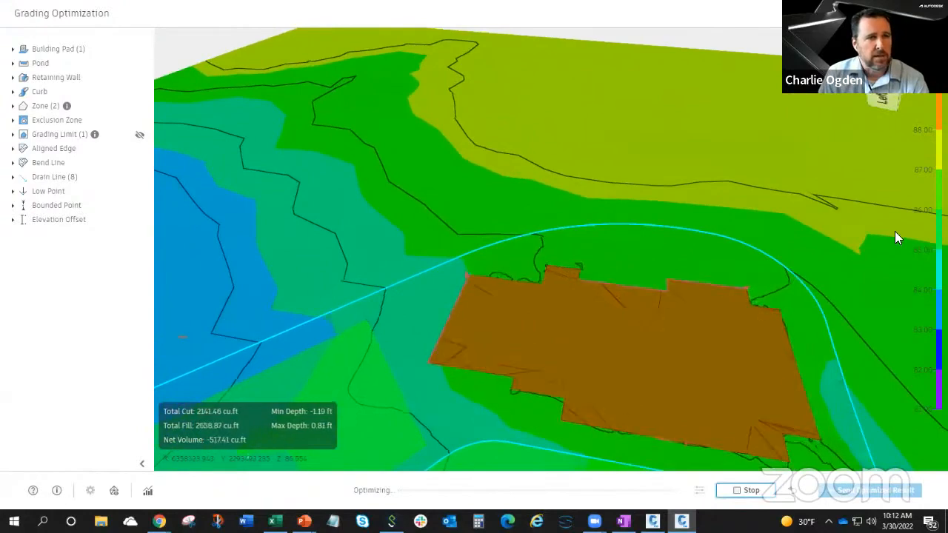
middle_drag(706, 157, 659, 110)
shift+middle_drag(768, 378, 774, 355)
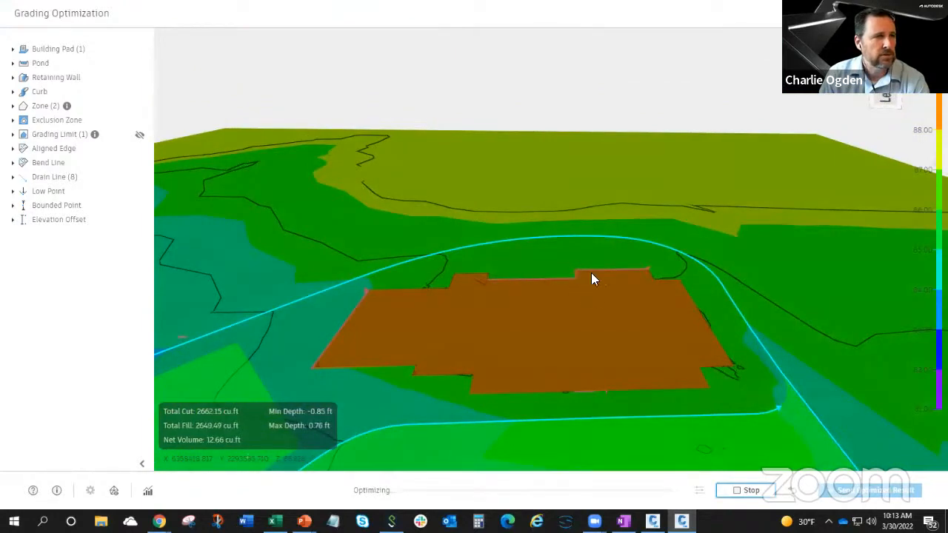
middle_drag(578, 387, 624, 319)
scroll(592, 177, up, 2)
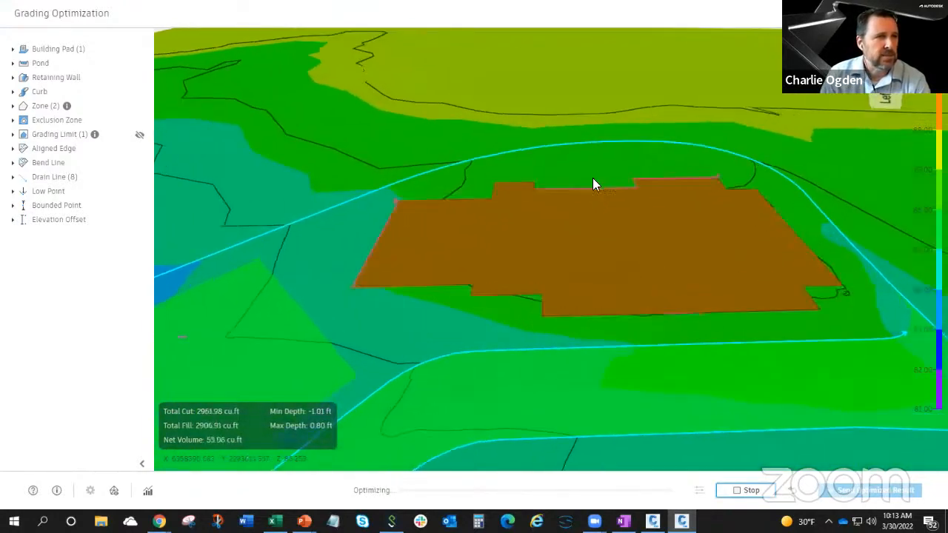
scroll(593, 183, up, 2)
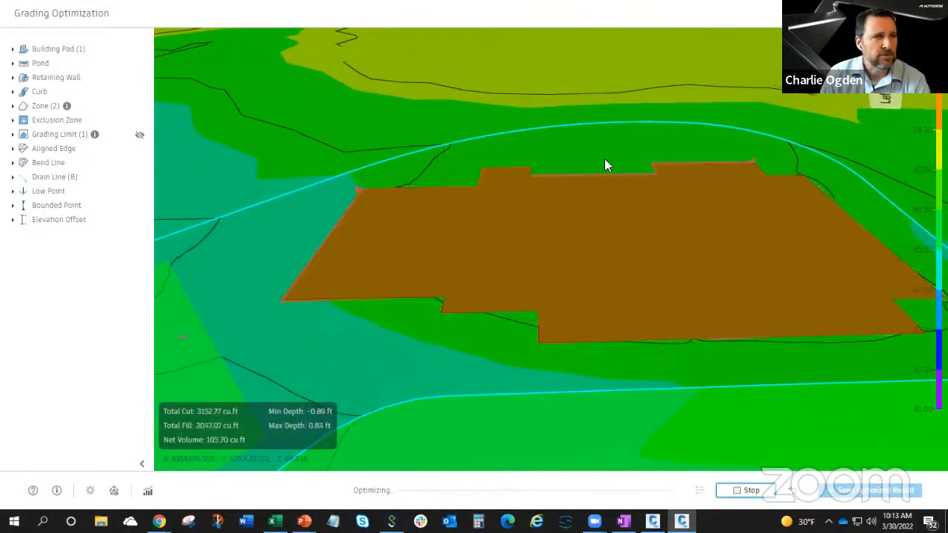
scroll(619, 169, up, 1)
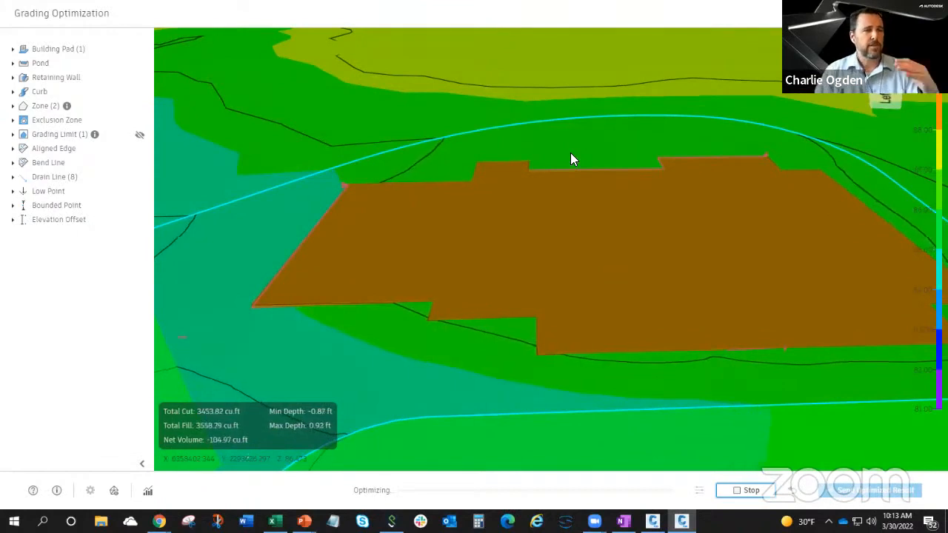
View the optimization's Convergence Plots, move them clear of the building pad, and close them.
click(149, 492)
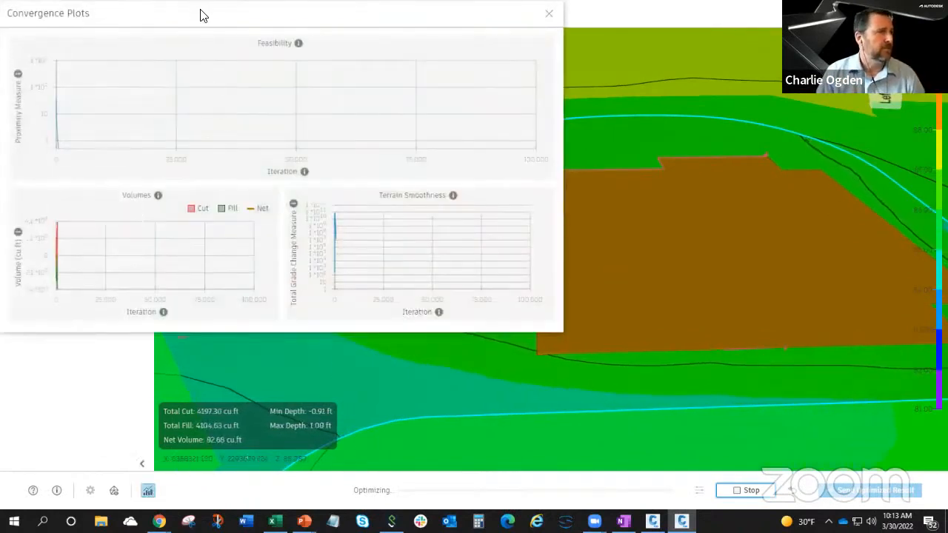
drag(203, 15, 208, 352)
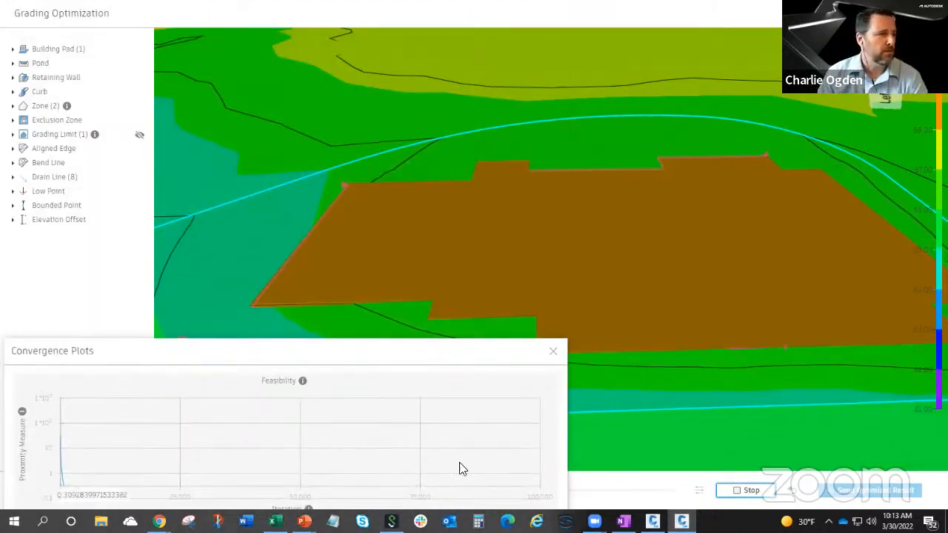
click(553, 351)
Set the contour interval to 0.10 in the visualization settings for the surface around the building pad.
scroll(466, 351, down, 2)
middle_drag(453, 345, 471, 327)
scroll(465, 317, down, 1)
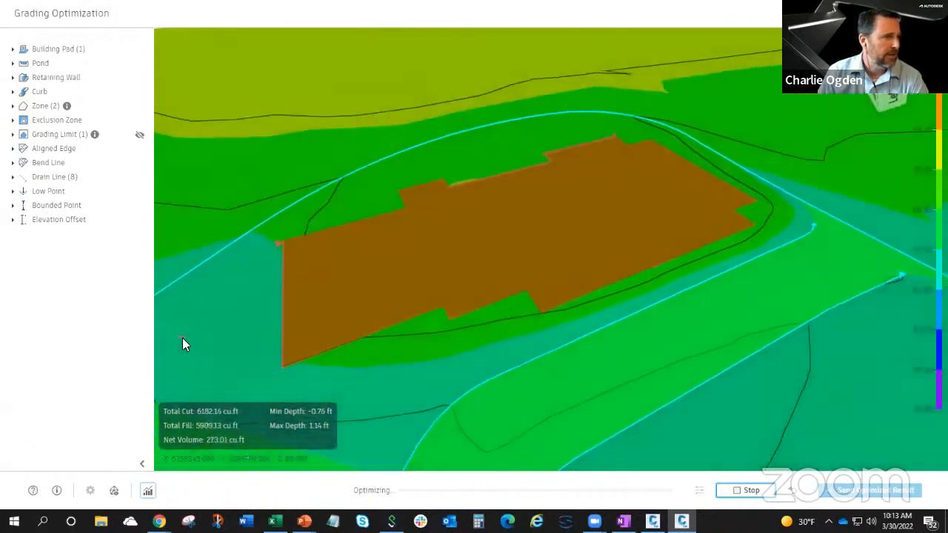
middle_drag(182, 336, 180, 308)
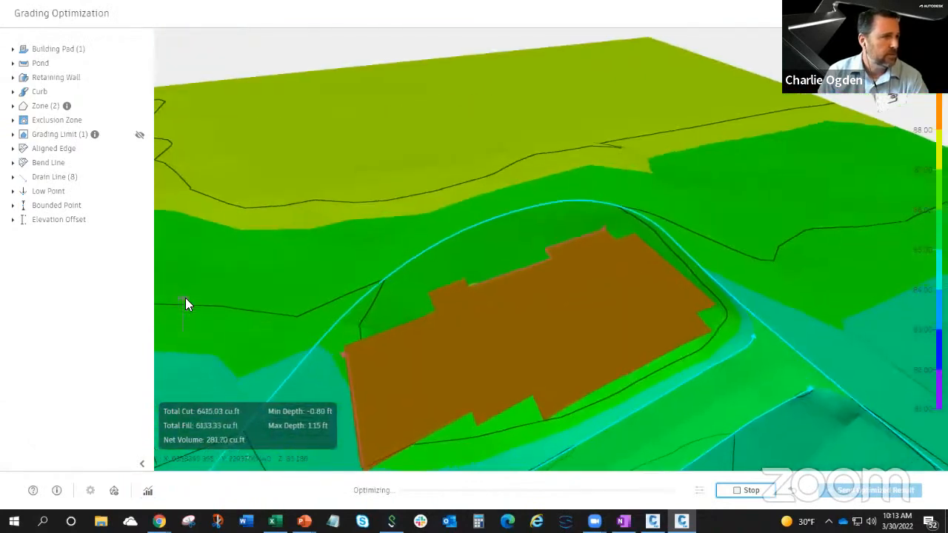
middle_drag(434, 283, 582, 53)
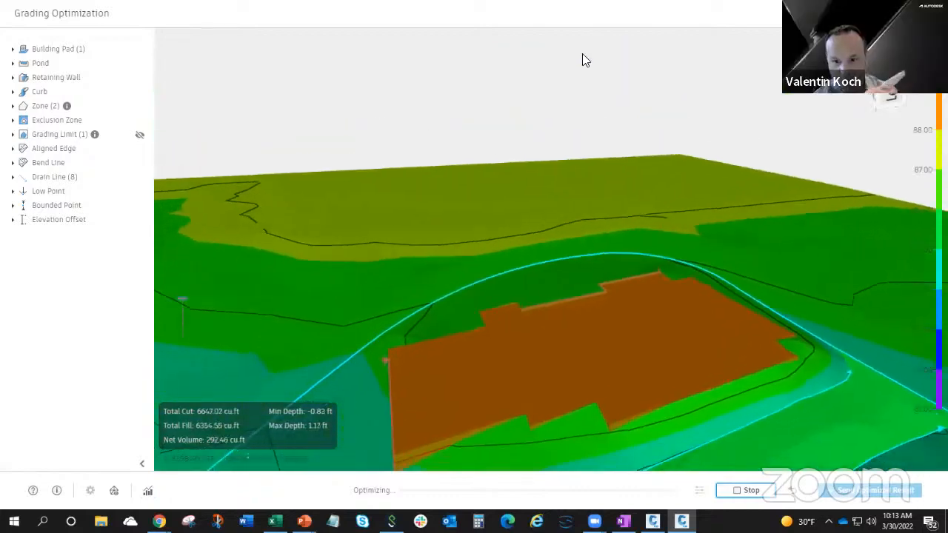
middle_drag(542, 238, 555, 108)
middle_drag(621, 354, 531, 300)
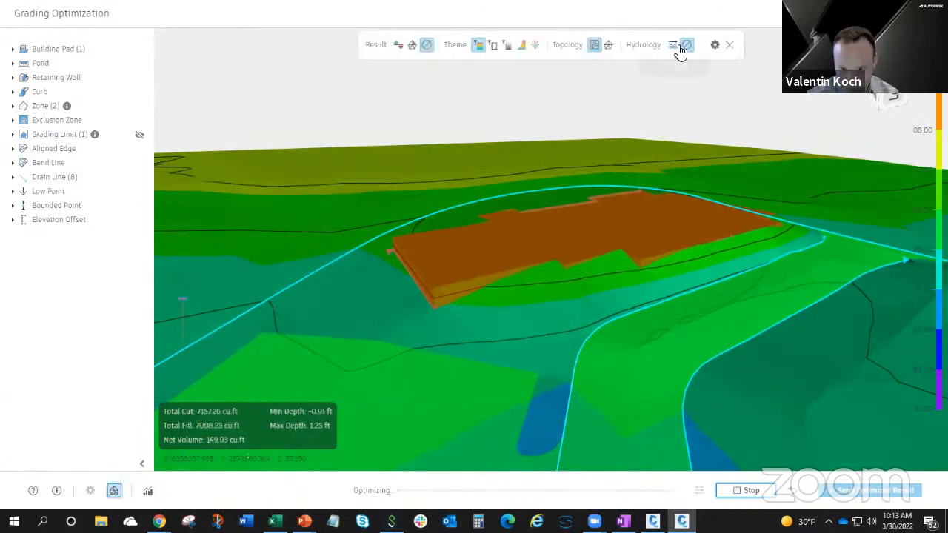
click(715, 45)
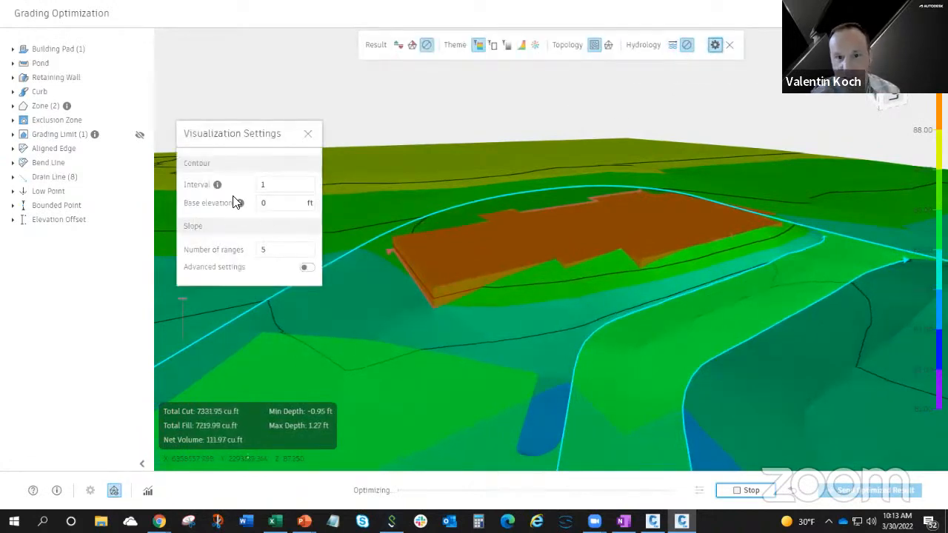
click(264, 184)
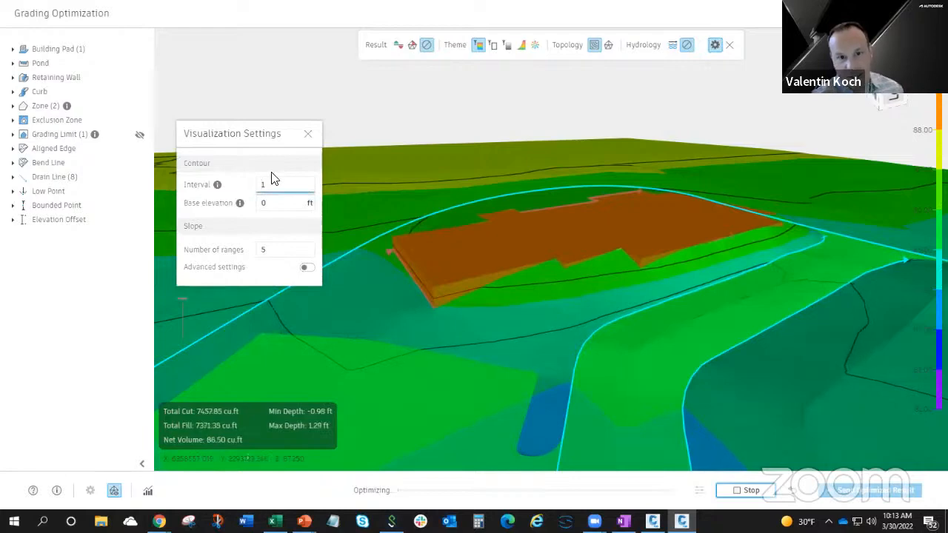
text(0.)
key(Return)
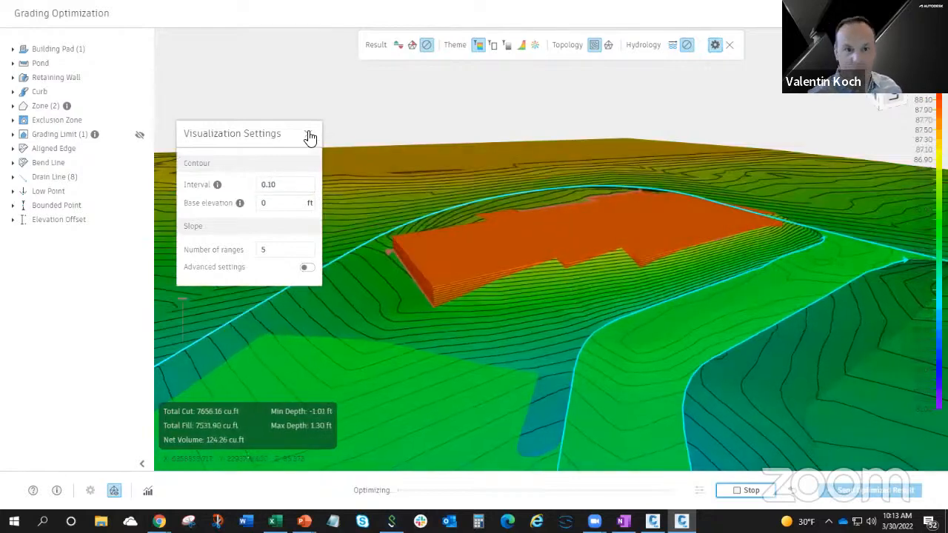
click(309, 136)
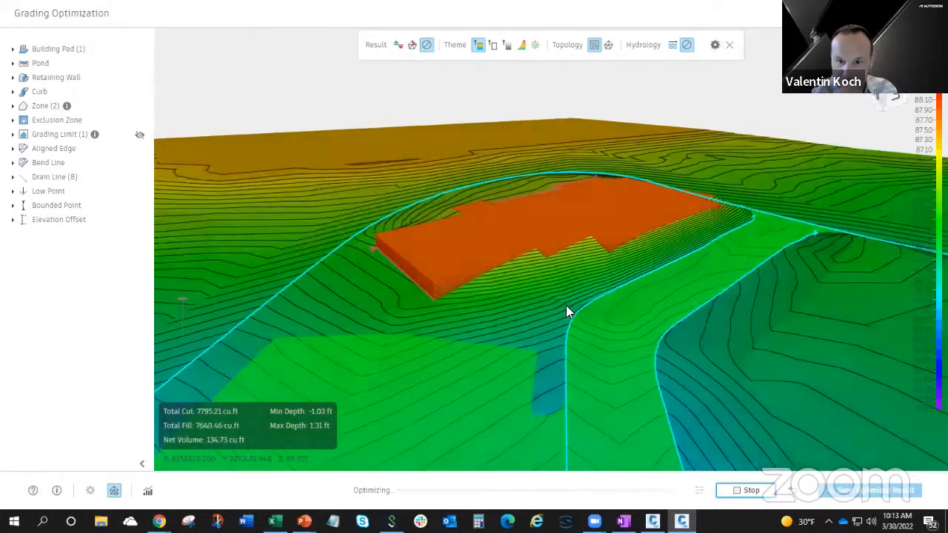
Examine the reveals along the building pad's edges against the surrounding contours from several low angles.
mouse_move(566, 306)
mouse_down()
mouse_move(556, 296)
mouse_move(567, 297)
mouse_up()
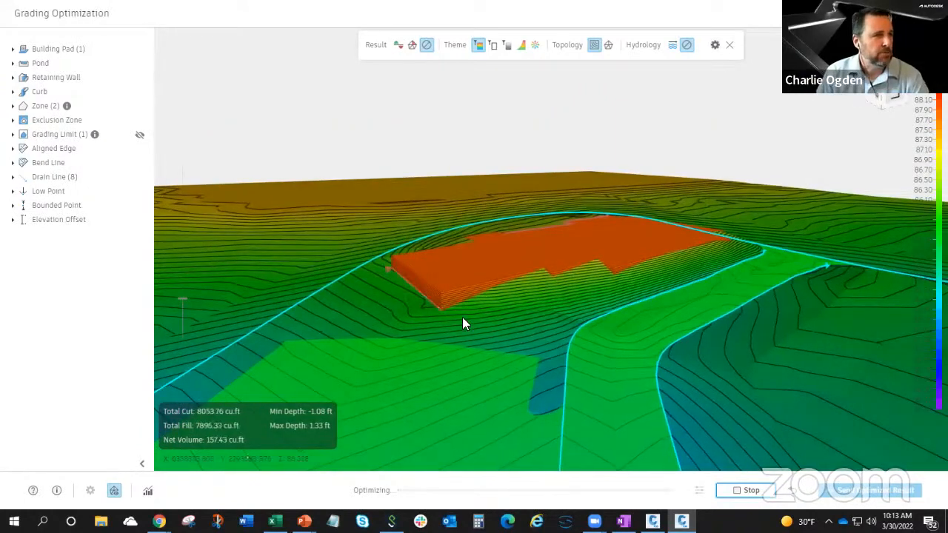
drag(568, 324, 668, 275)
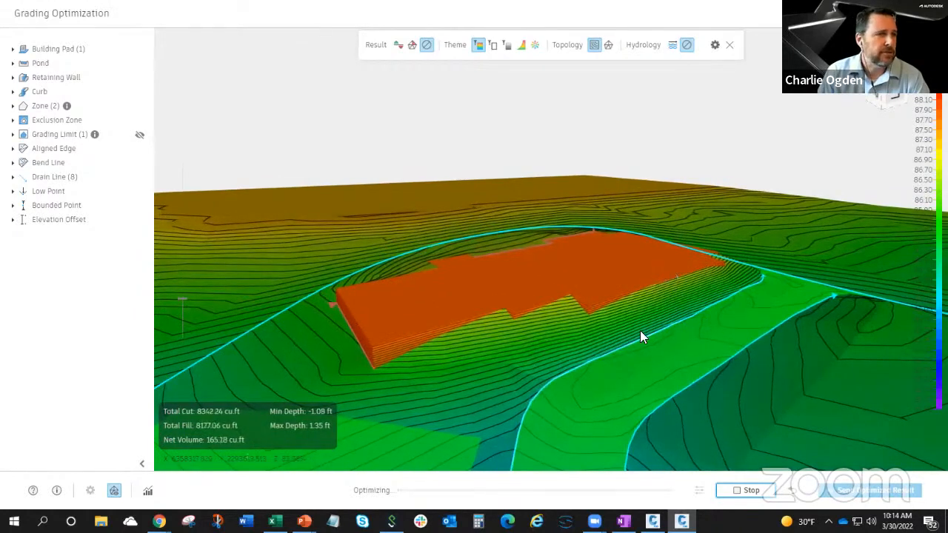
drag(642, 333, 485, 326)
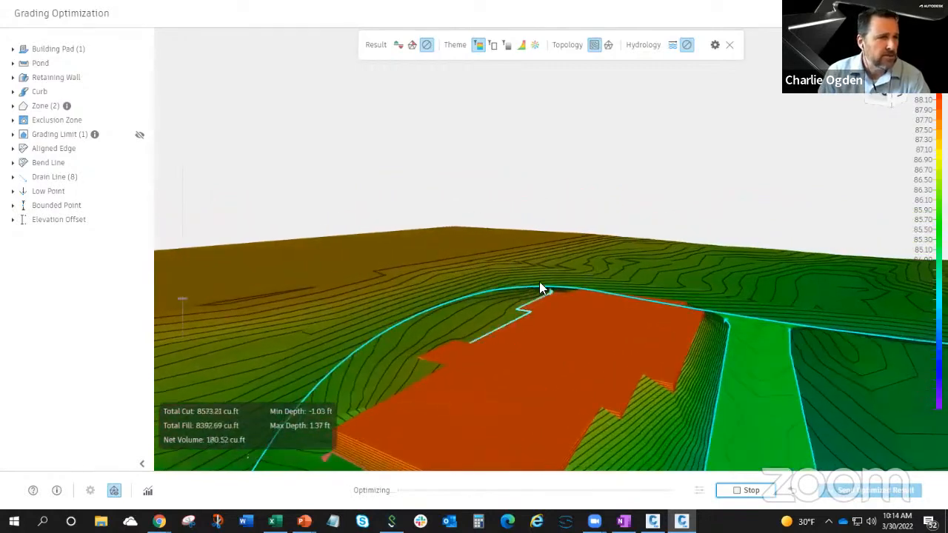
drag(541, 289, 595, 446)
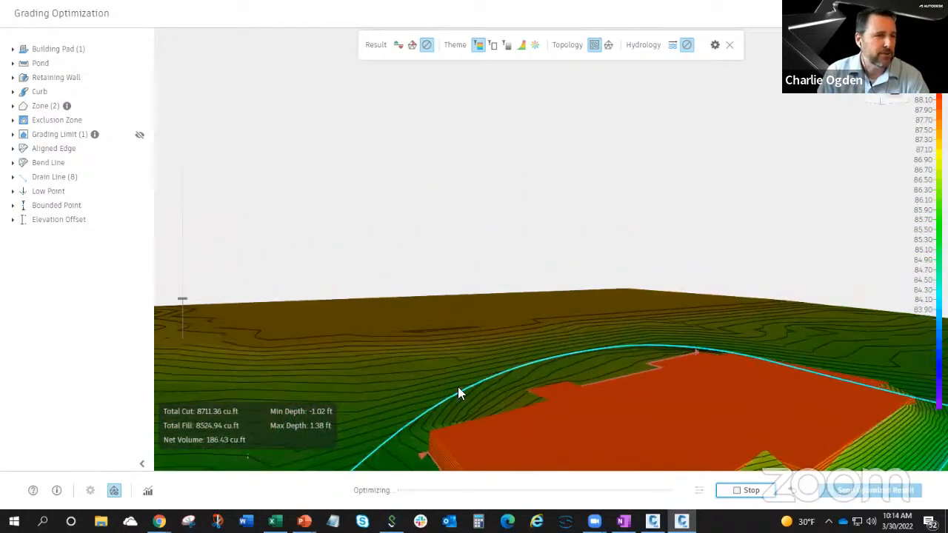
drag(457, 386, 599, 332)
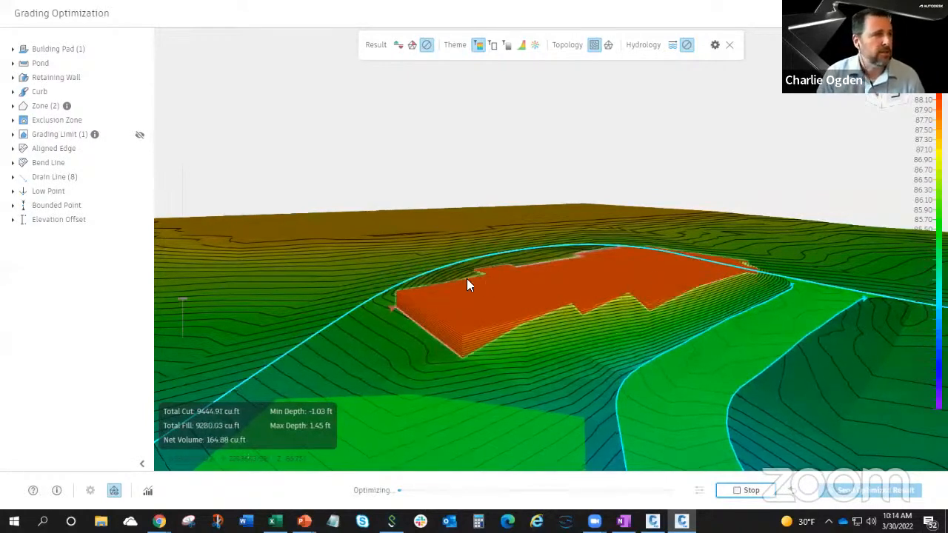
mouse_move(399, 300)
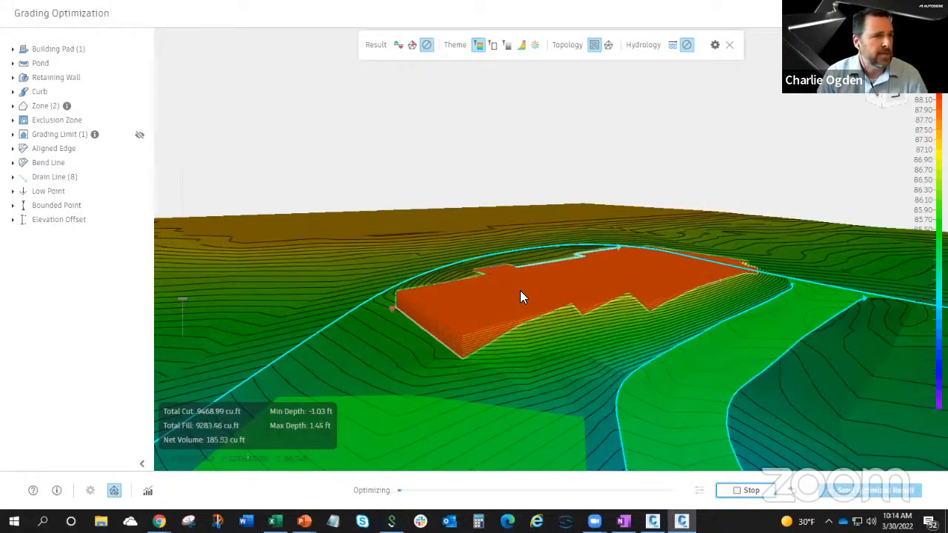
mouse_move(521, 291)
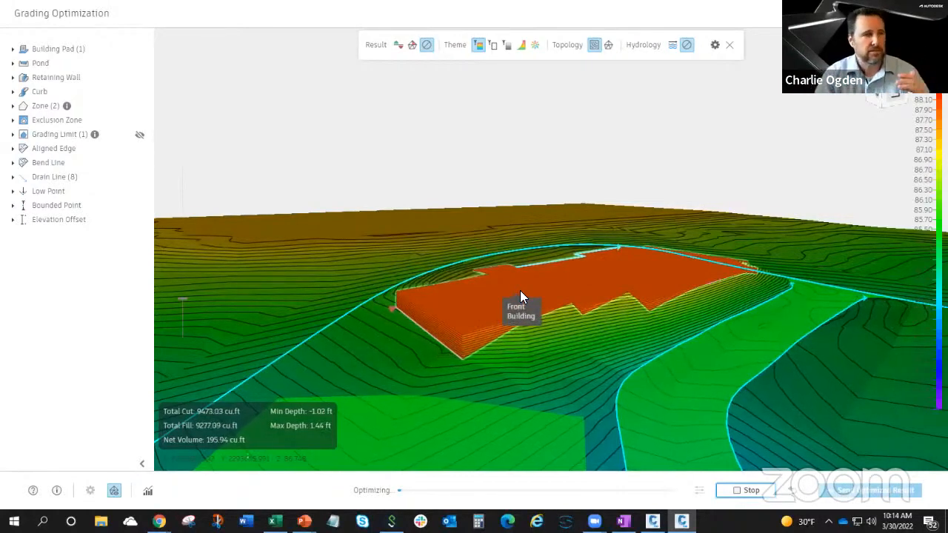
drag(560, 333, 547, 380)
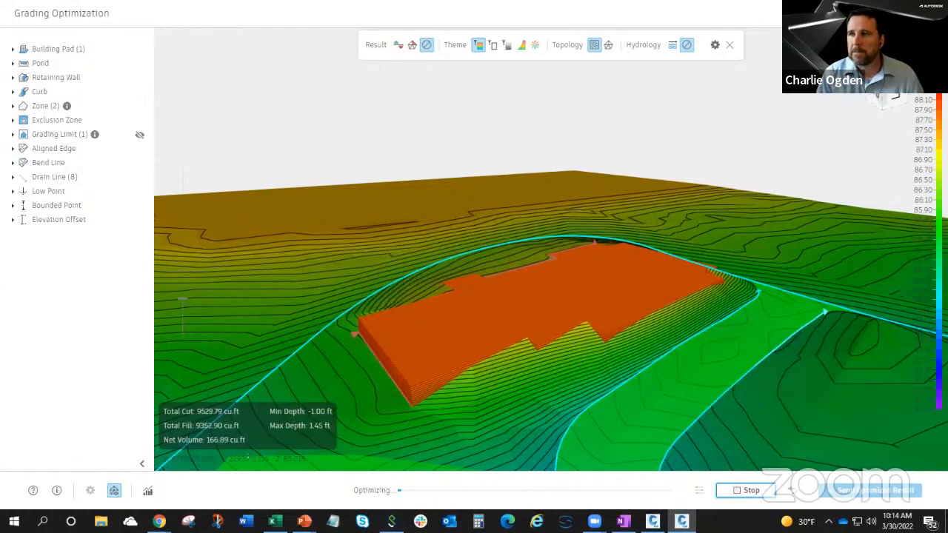
Stop the running optimization and return to the Civil 3D drawing.
click(749, 492)
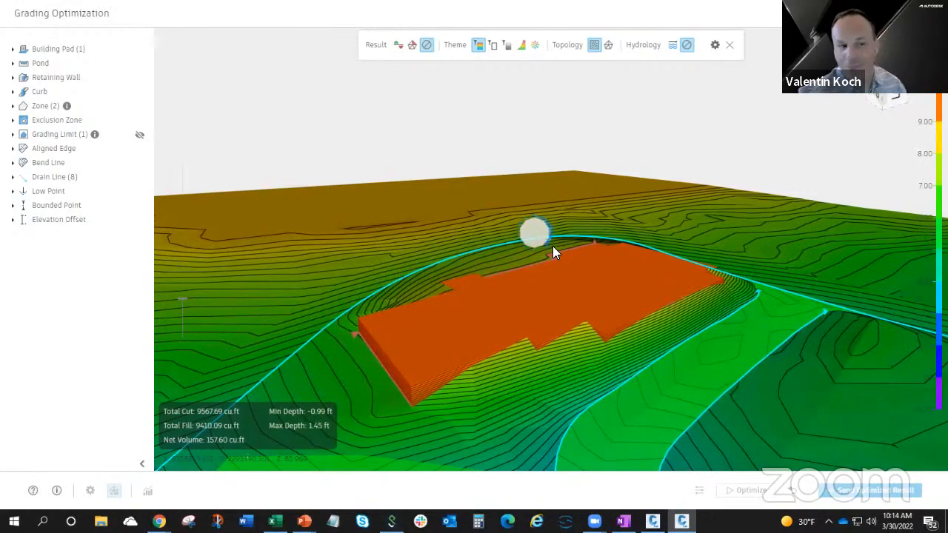
scroll(527, 263, down, 4)
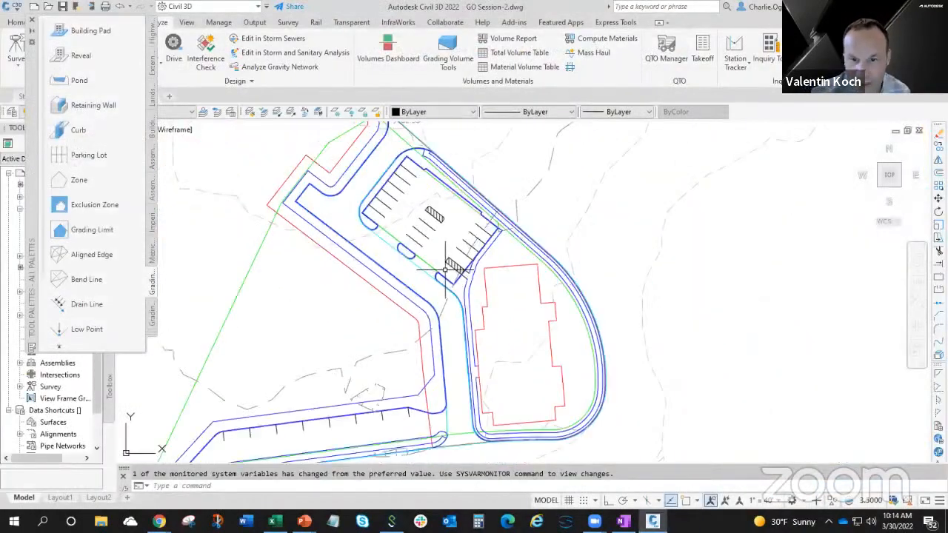
Assign the Curb grading object to the outer outline of the middle island on the parking lot's southwest edge.
mouse_move(452, 276)
middle_down()
mouse_move(491, 288)
mouse_move(517, 277)
middle_up()
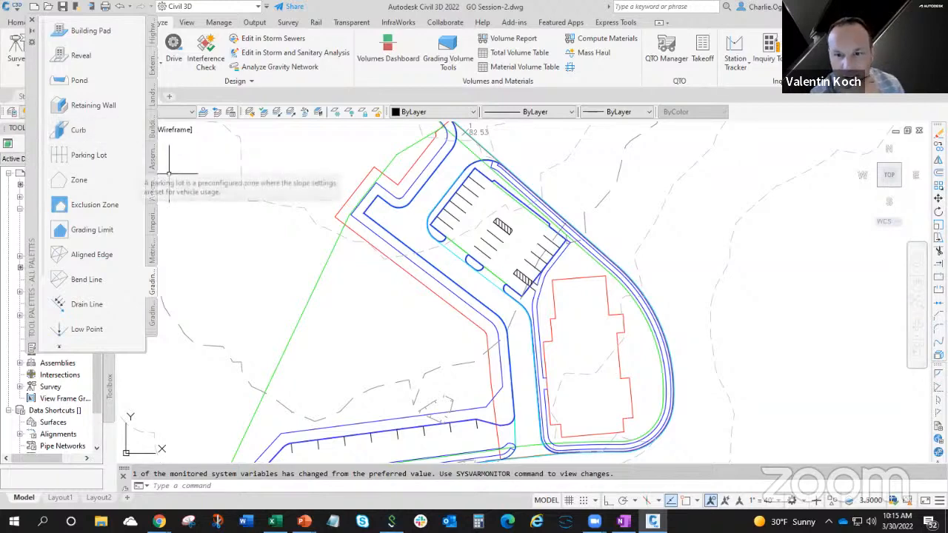
scroll(463, 266, up, 6)
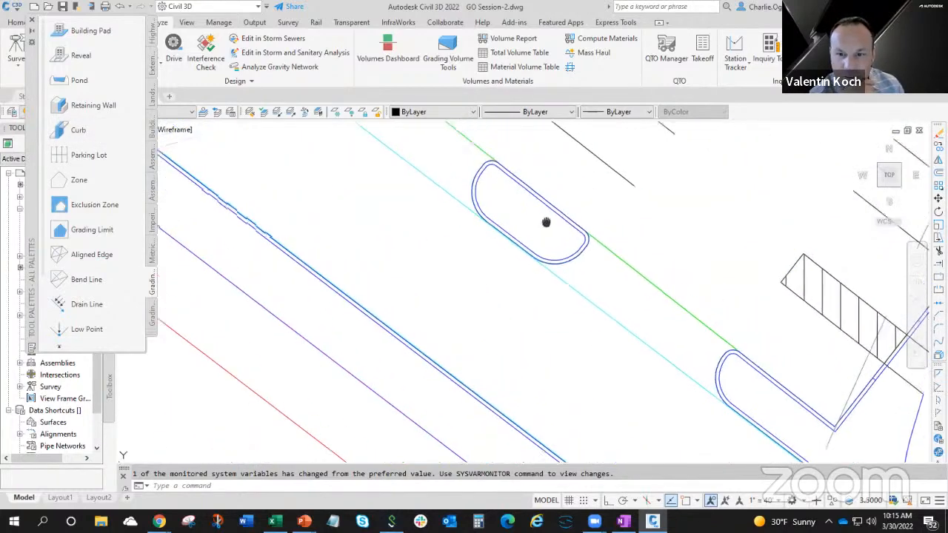
click(571, 296)
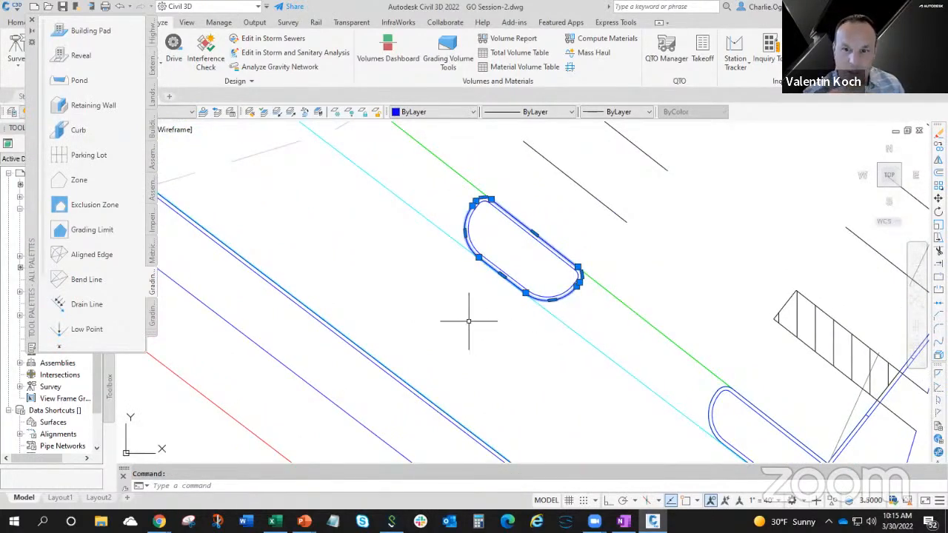
click(76, 130)
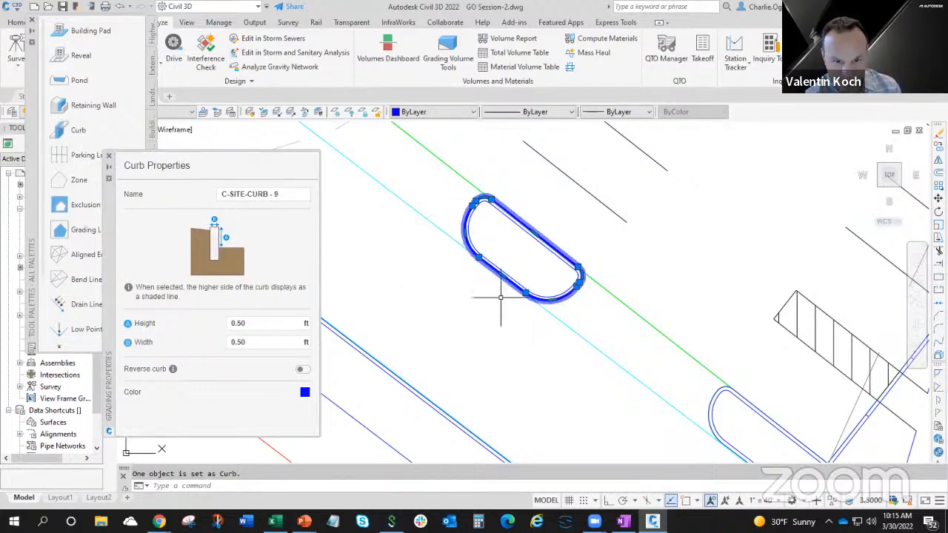
Check the island curb's height and width, and turn on Reverse curb.
click(250, 324)
click(246, 340)
click(248, 327)
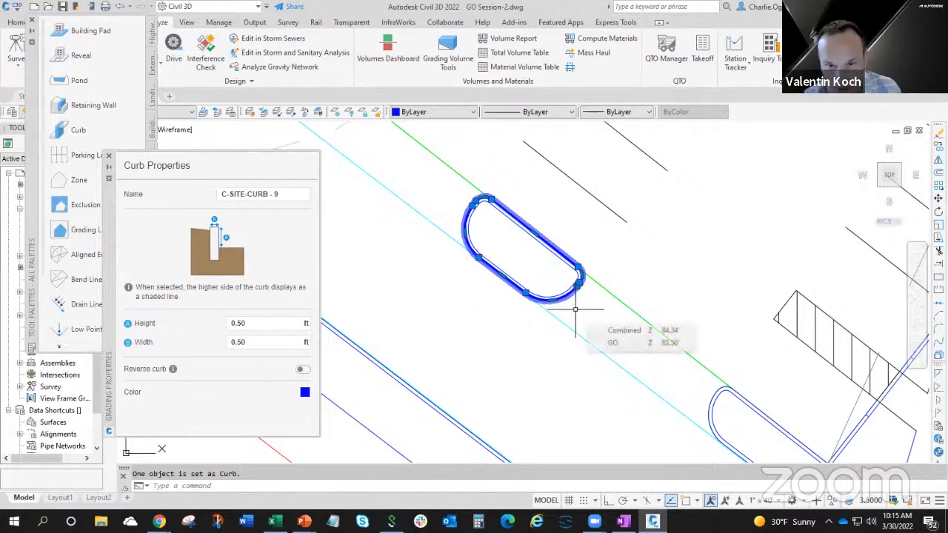
scroll(575, 309, up, 2)
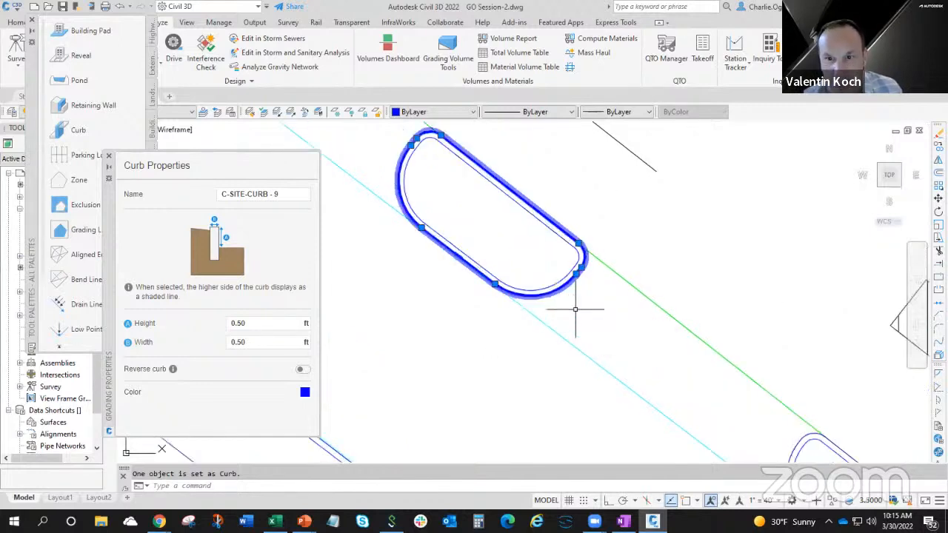
scroll(575, 309, up, 2)
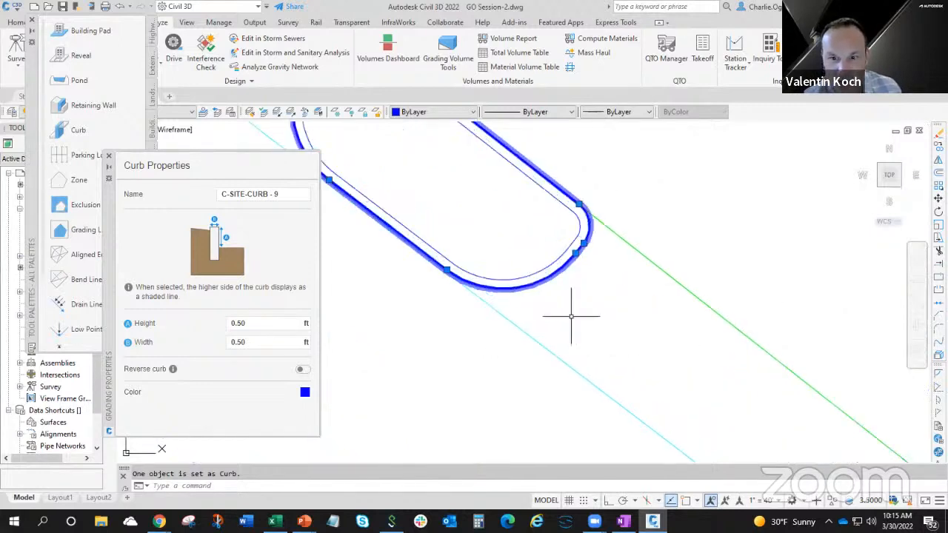
click(303, 370)
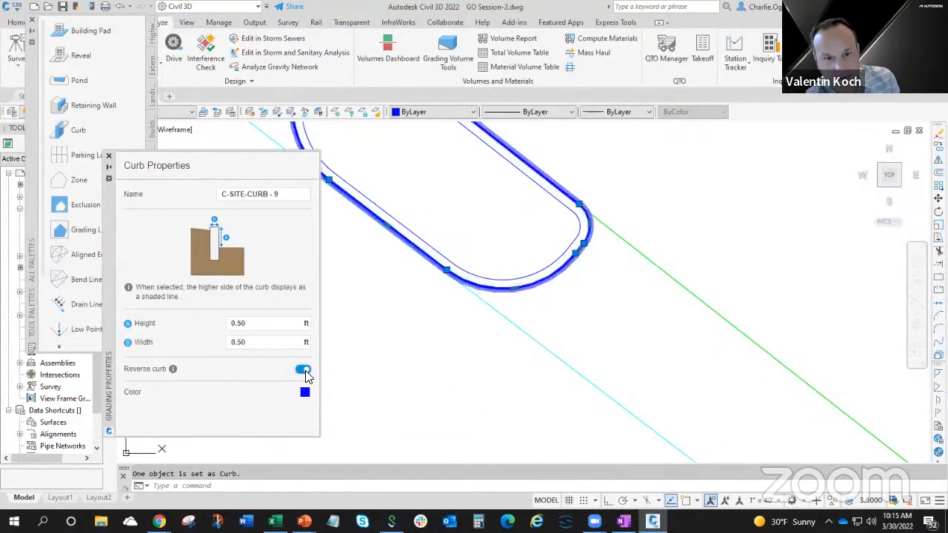
Toggle the middle island's Reverse curb option so the curb's higher side lies on the inside of the island.
click(305, 372)
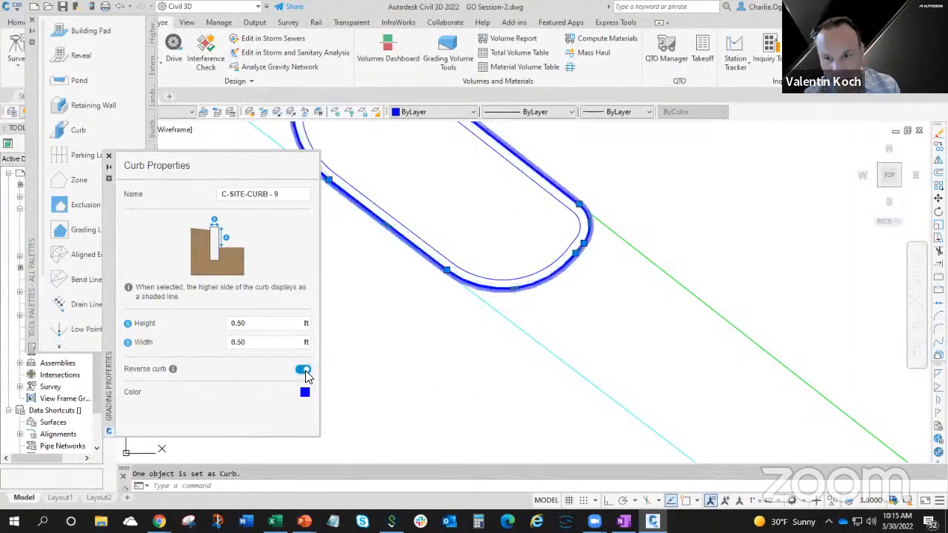
click(305, 373)
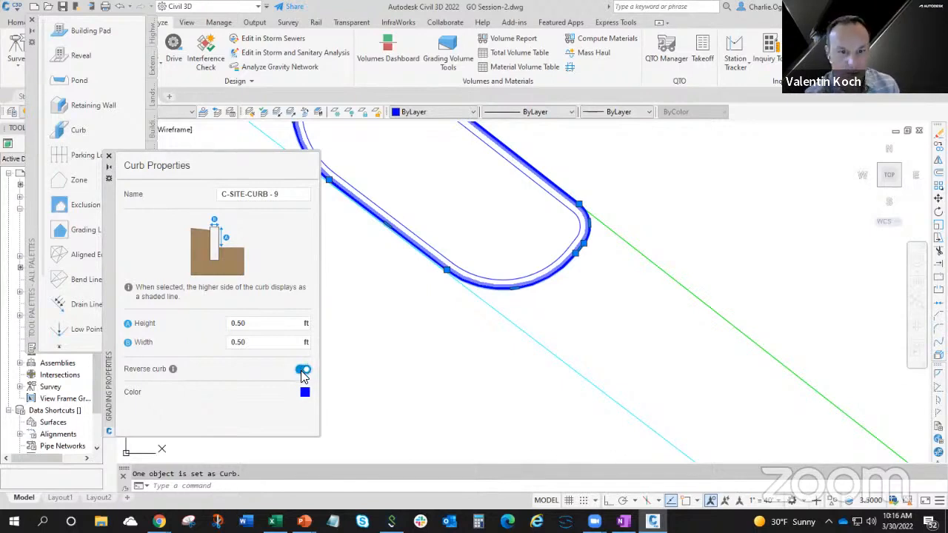
scroll(413, 353, down, 4)
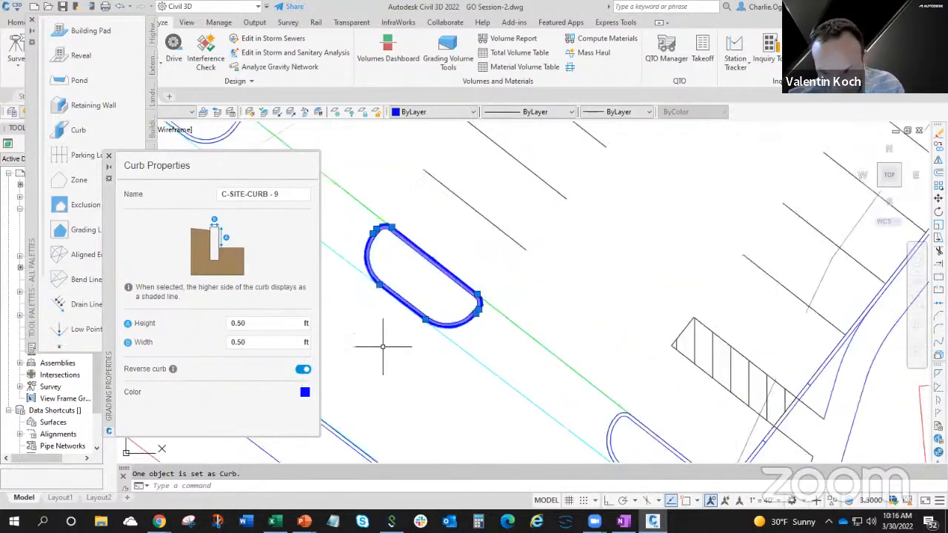
mouse_move(383, 345)
middle_down()
mouse_move(544, 318)
mouse_move(577, 302)
mouse_move(537, 319)
middle_up()
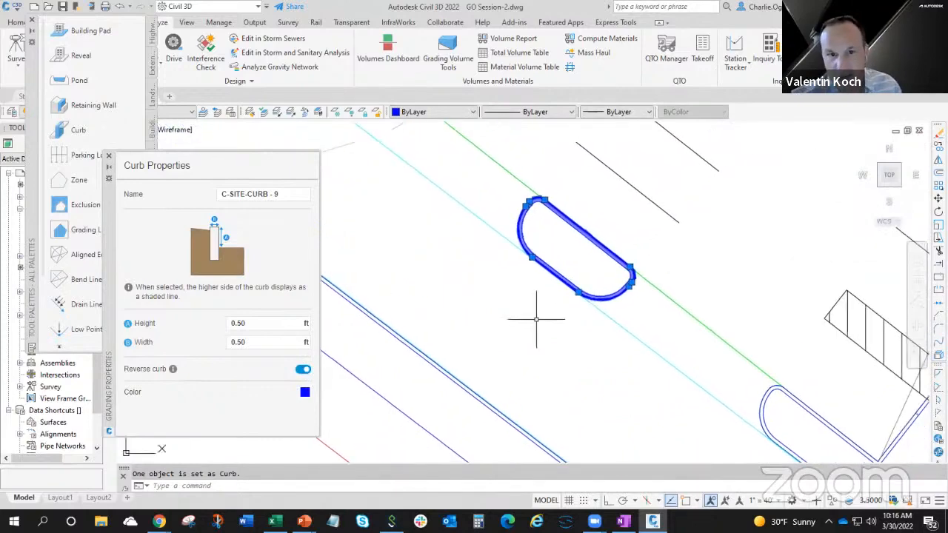
scroll(536, 319, down, 4)
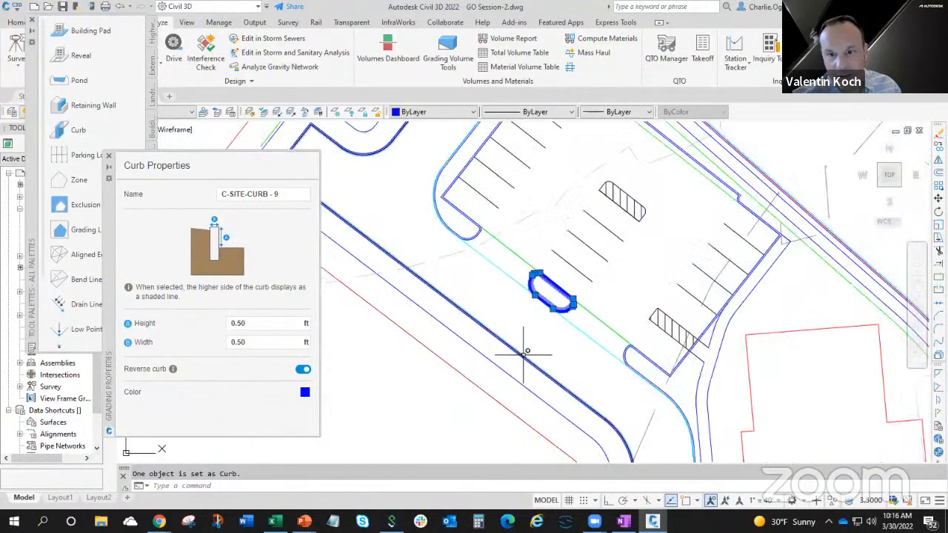
key(Escape)
Assign the Curb grading object to the middle island outline and the road edge southwest of the parking lot, with Reverse curb off.
scroll(538, 338, down, 5)
middle_drag(540, 345, 508, 299)
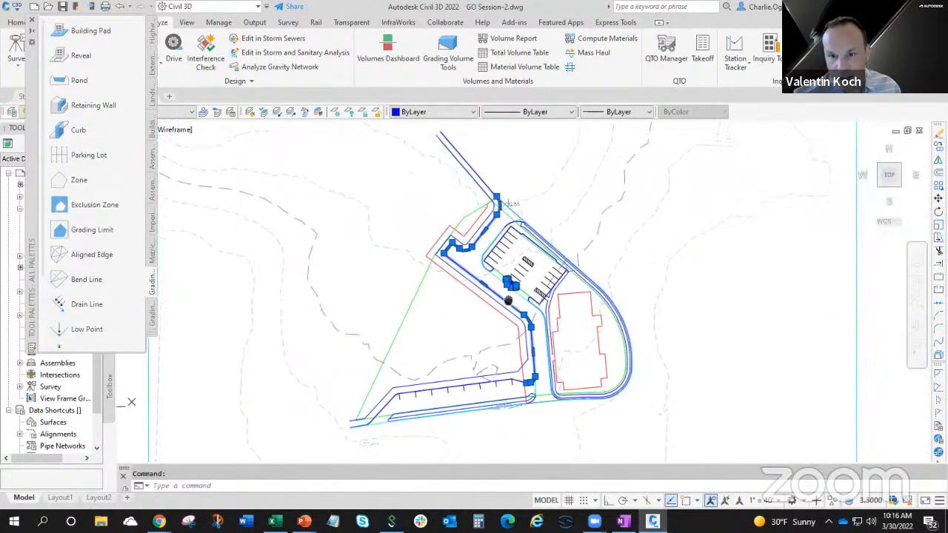
scroll(508, 299, up, 2)
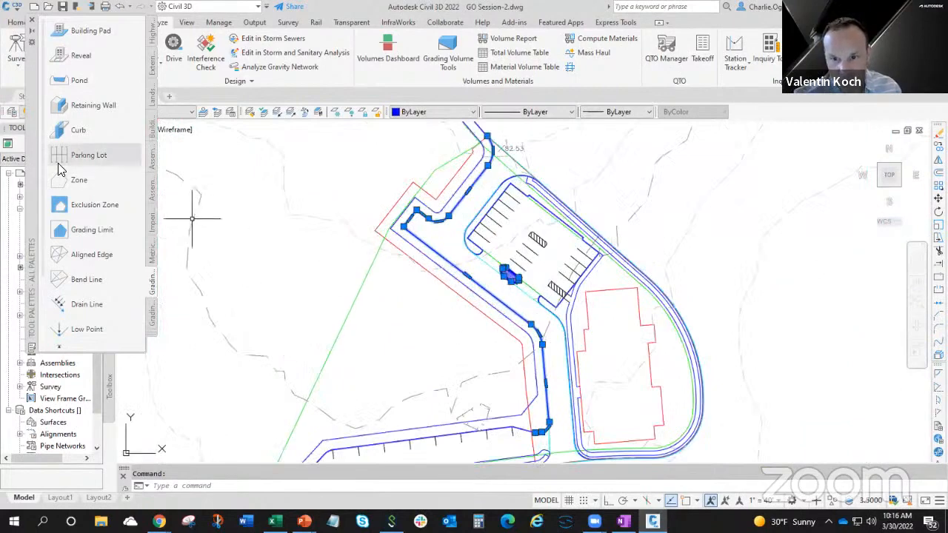
click(76, 129)
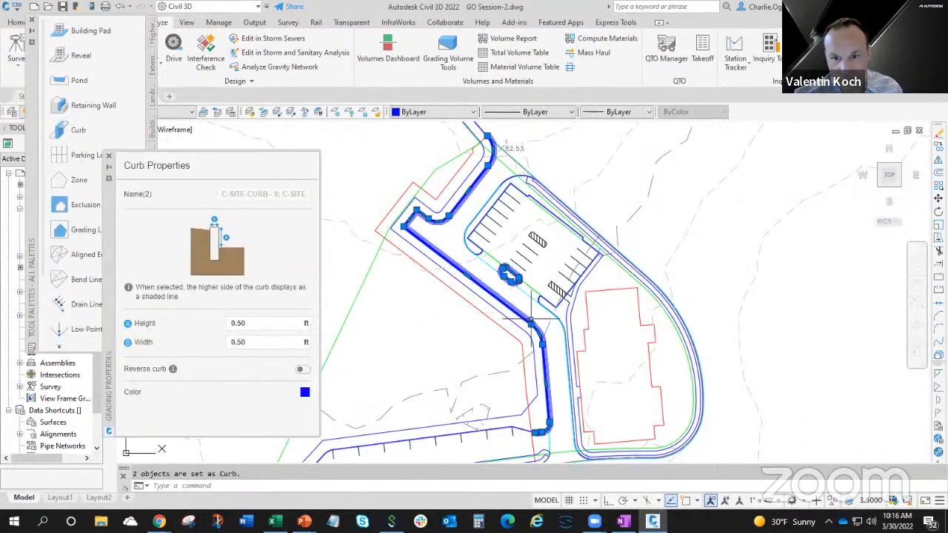
click(302, 370)
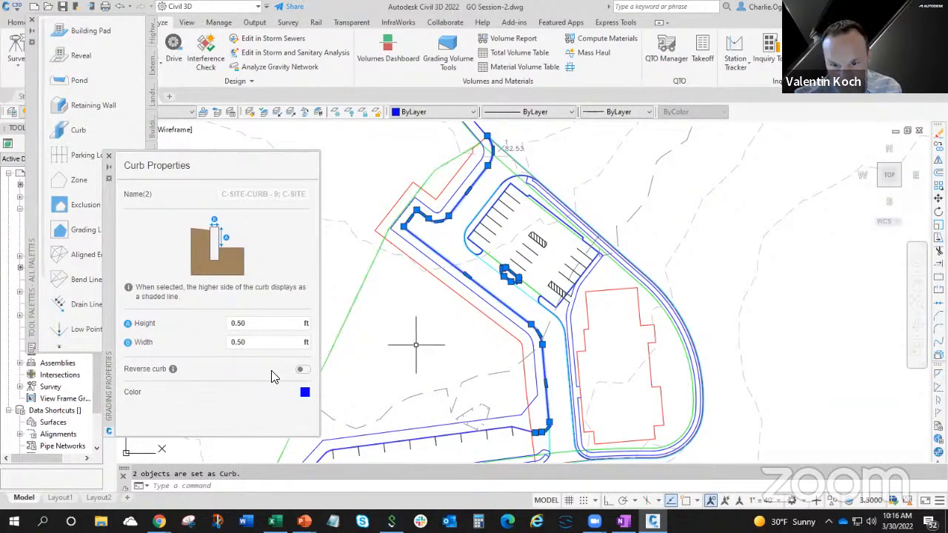
key(Escape)
click(515, 304)
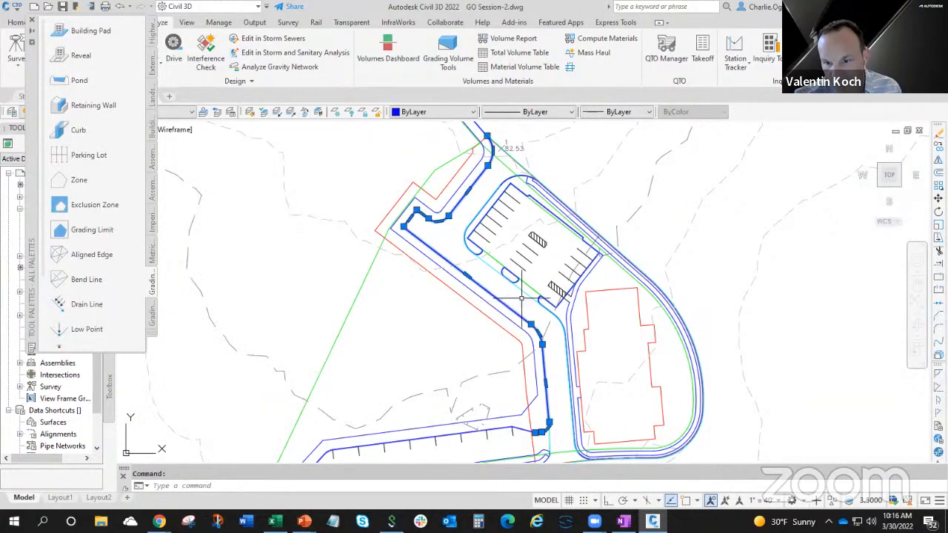
scroll(519, 315, up, 5)
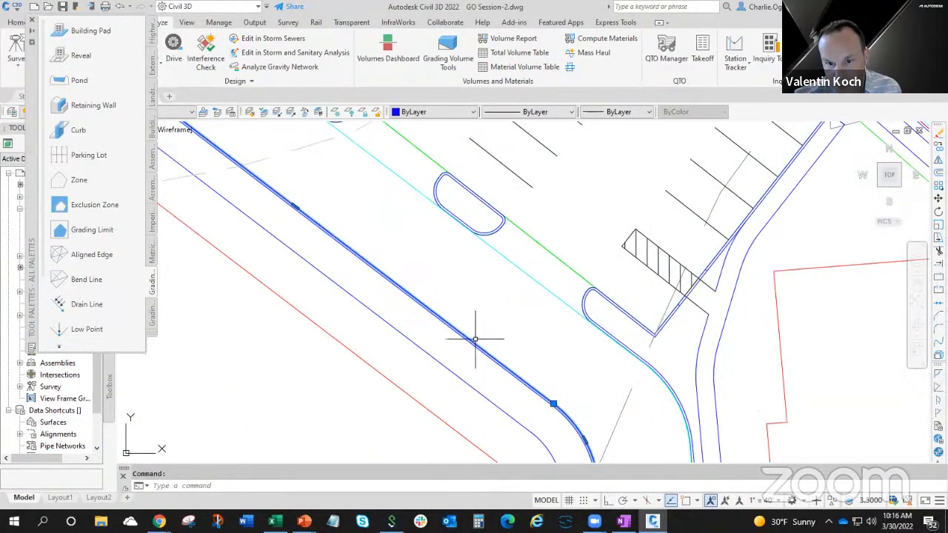
key(Escape)
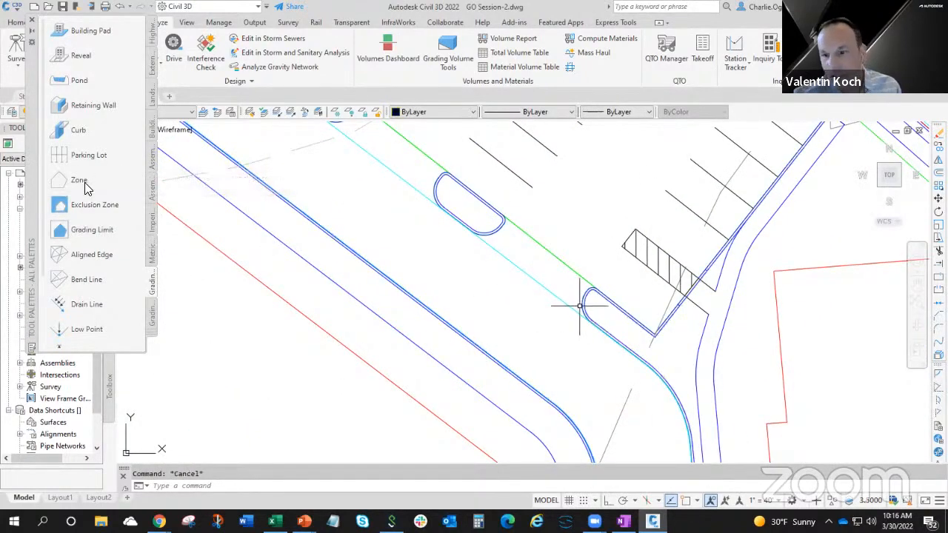
Assign the Curb grading object to the line around the island at the southeast end of the parking lot's southwest edge.
click(585, 306)
key(Escape)
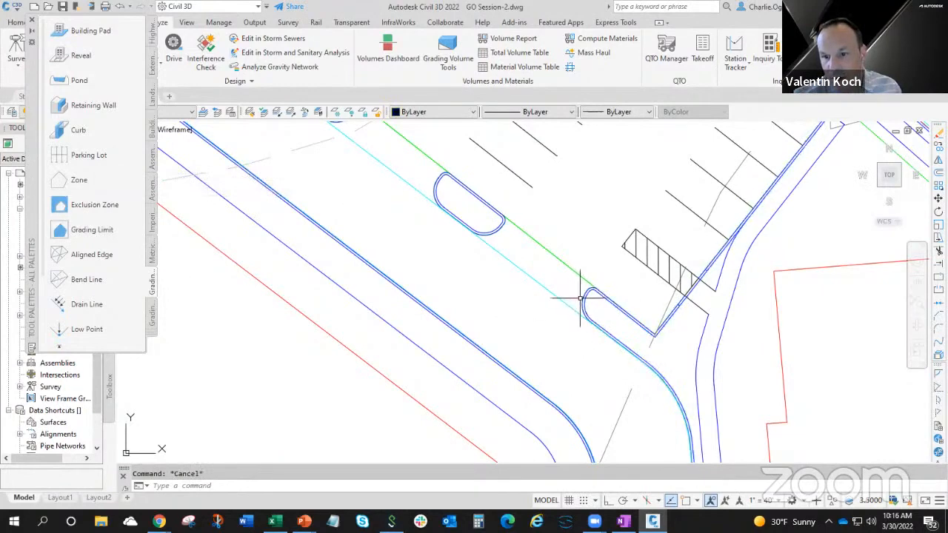
click(582, 299)
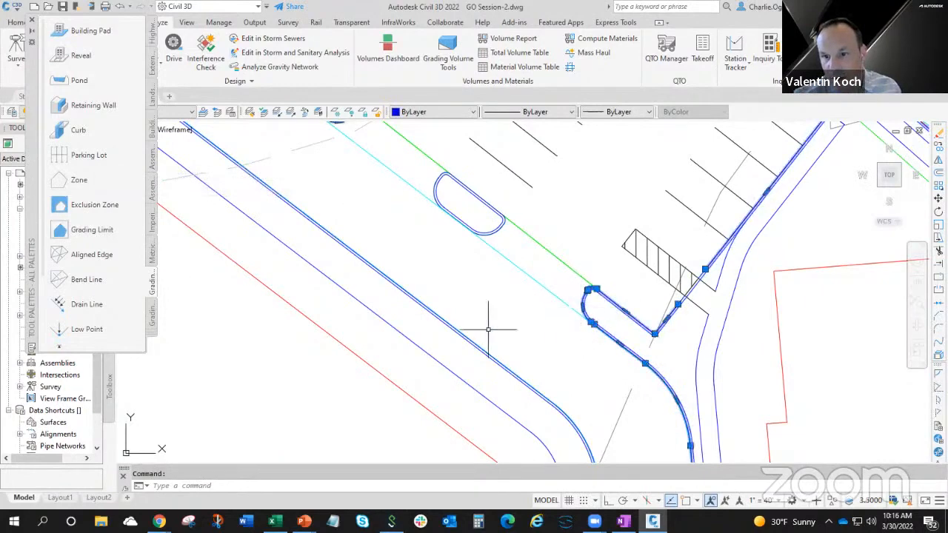
click(83, 130)
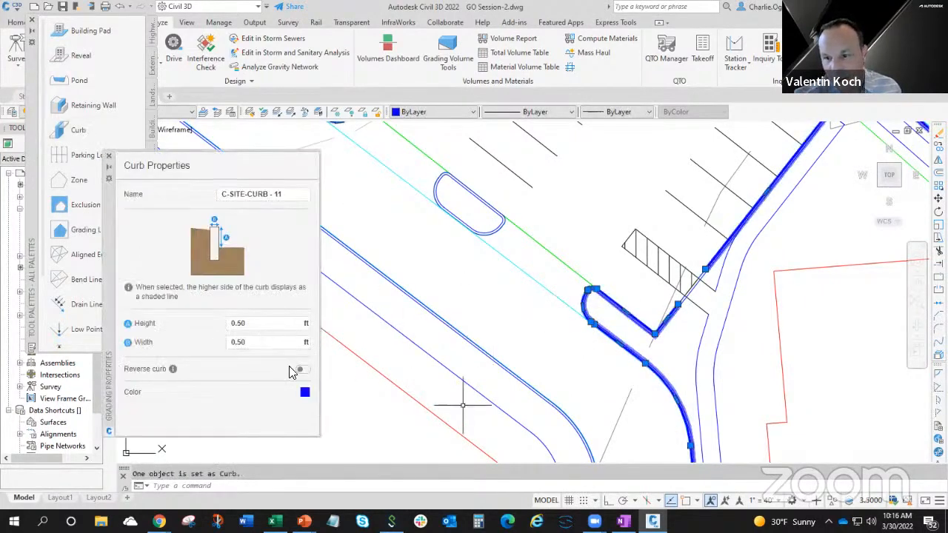
scroll(649, 386, up, 4)
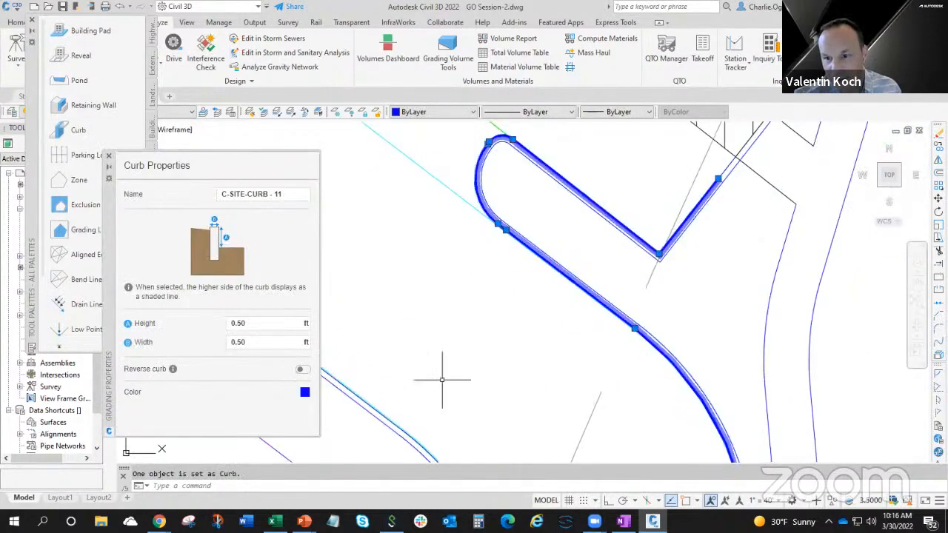
key(Escape)
scroll(493, 340, down, 5)
scroll(493, 356, down, 2)
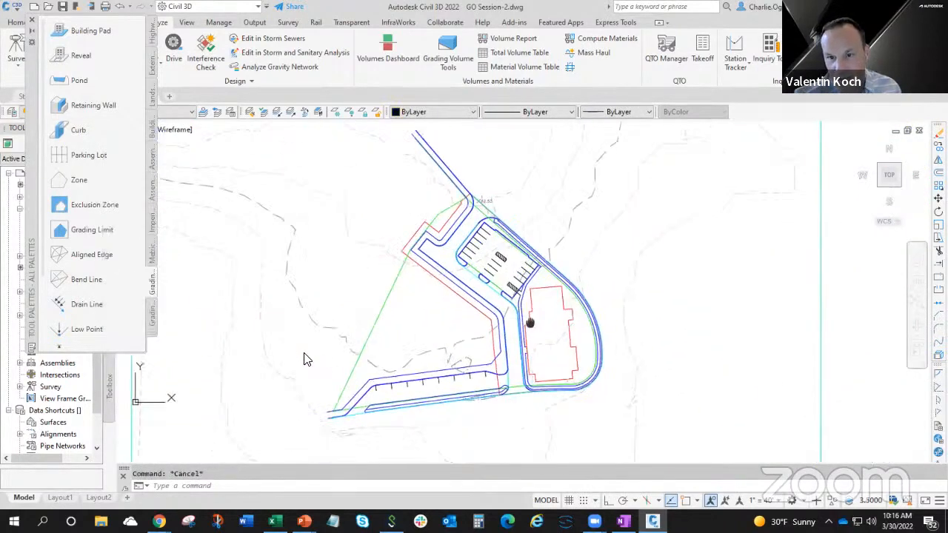
Assign the Curb grading object to the rounded island end at the junction south of the main road.
scroll(506, 385, up, 6)
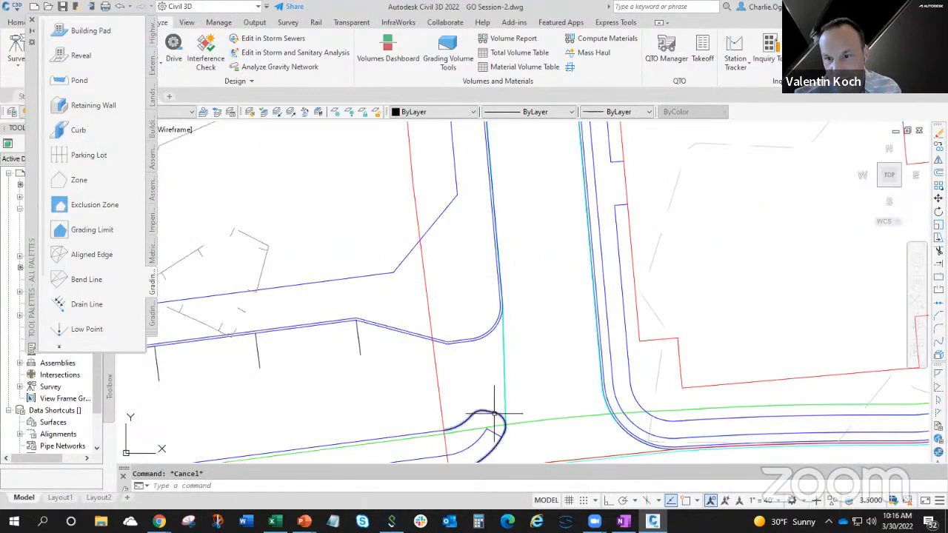
click(492, 415)
click(80, 132)
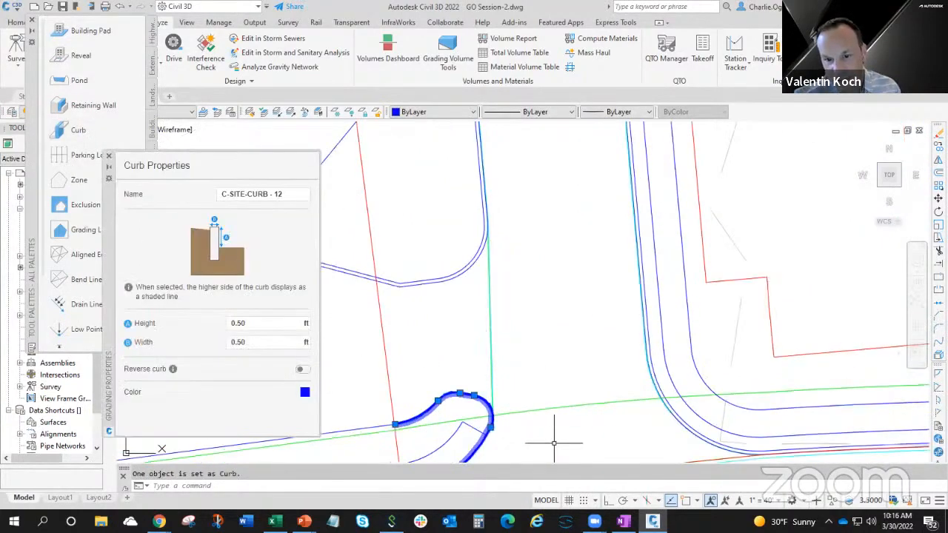
scroll(555, 437, down, 3)
key(Escape)
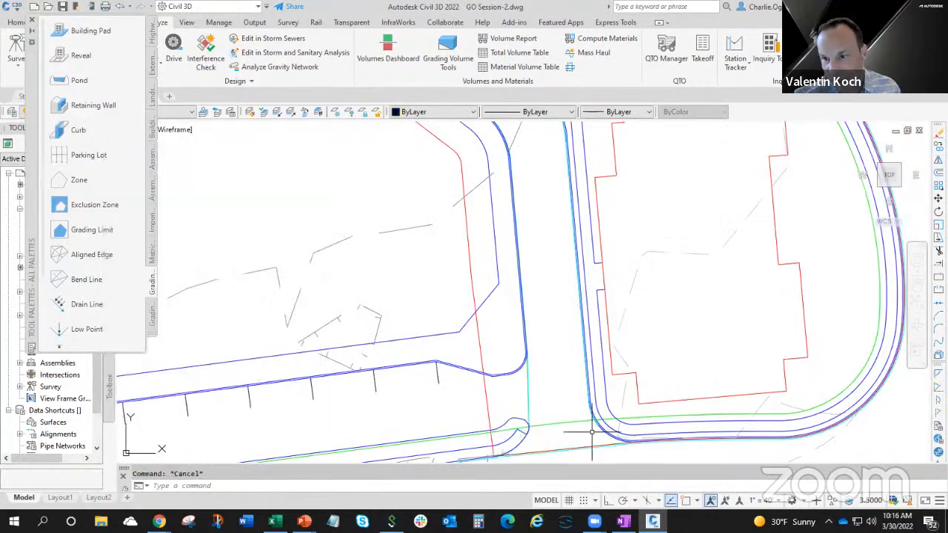
Check the curb properties of the line wrapping around the building's south side.
click(605, 430)
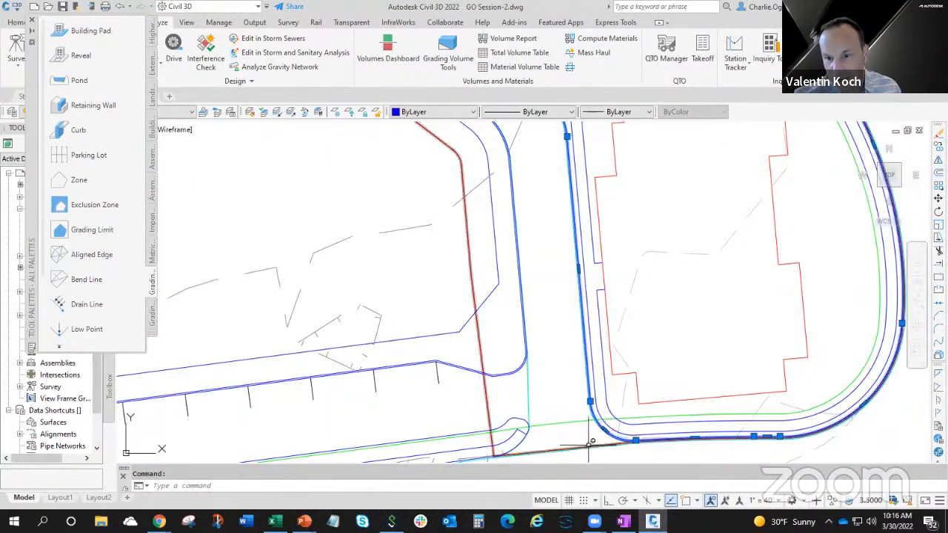
key(Escape)
click(605, 430)
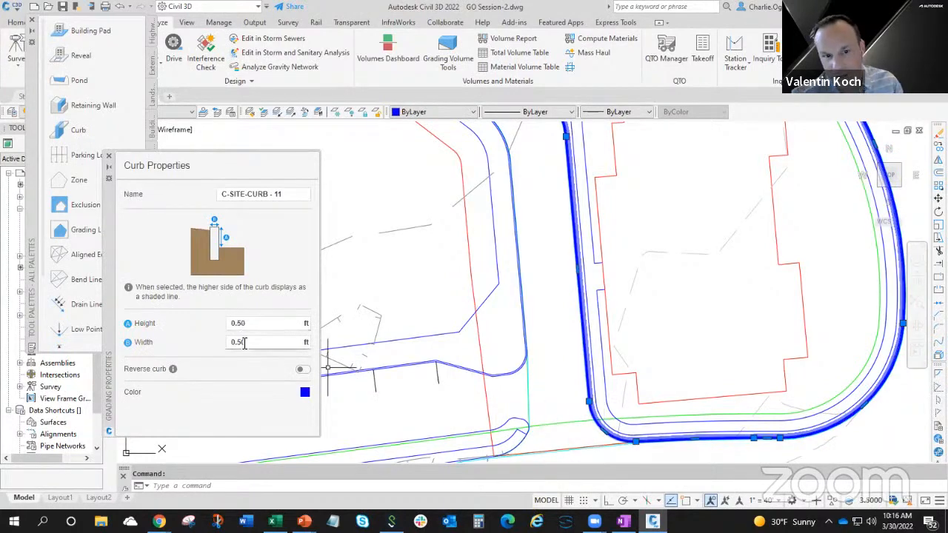
key(Escape)
Review the Curb tool's default width and height in its tool properties, then close them.
scroll(253, 345, down, 2)
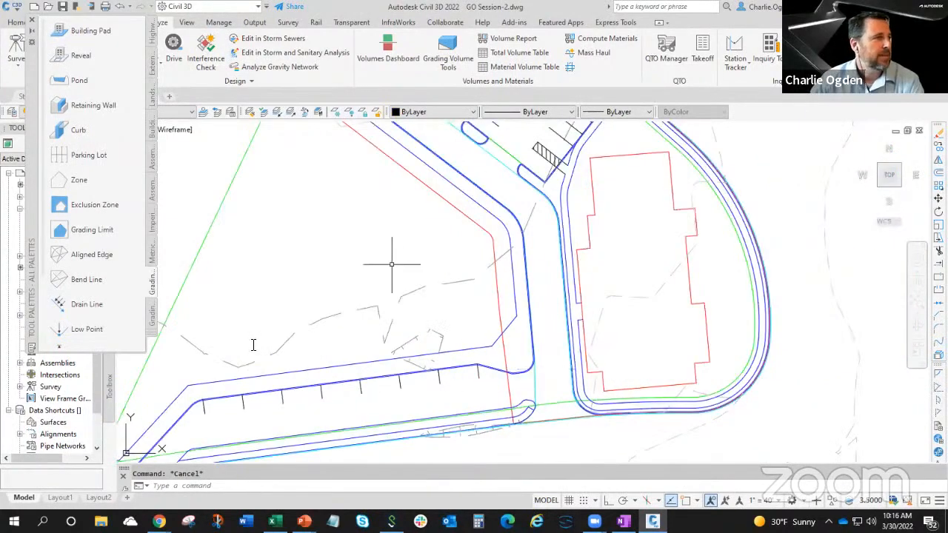
right_click(104, 131)
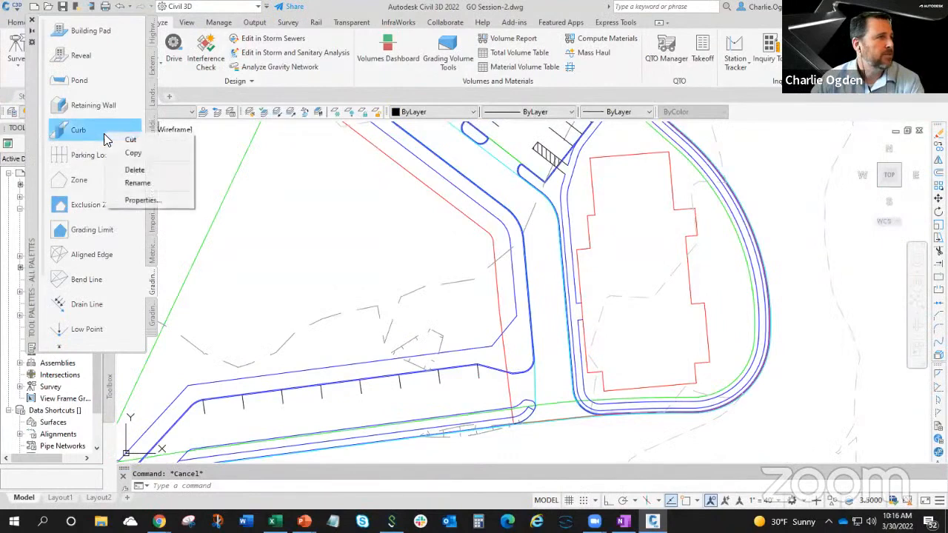
click(157, 200)
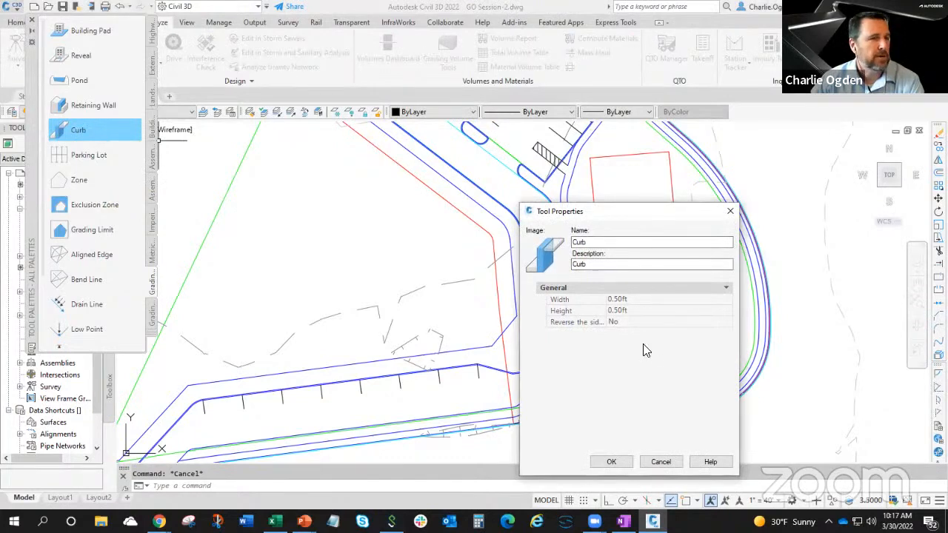
click(625, 299)
click(631, 311)
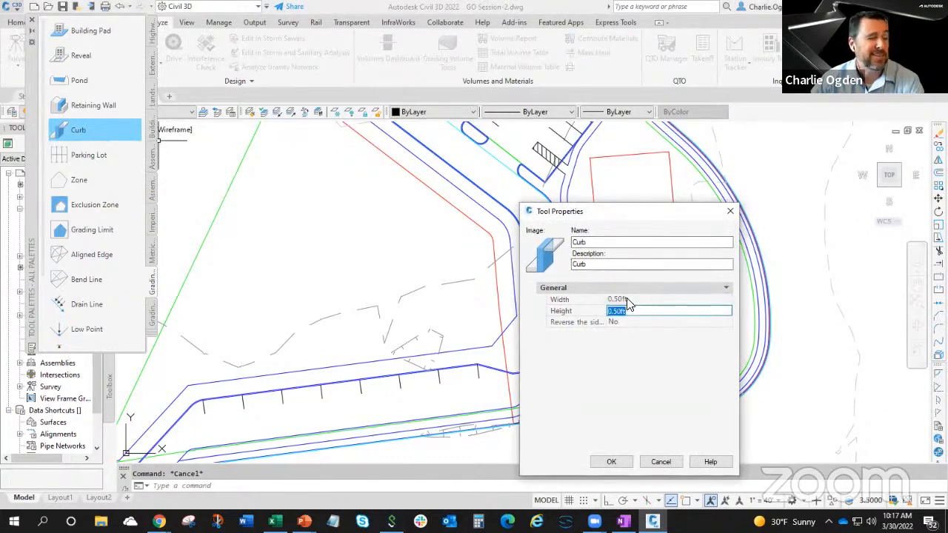
click(627, 300)
click(629, 311)
click(630, 300)
click(631, 311)
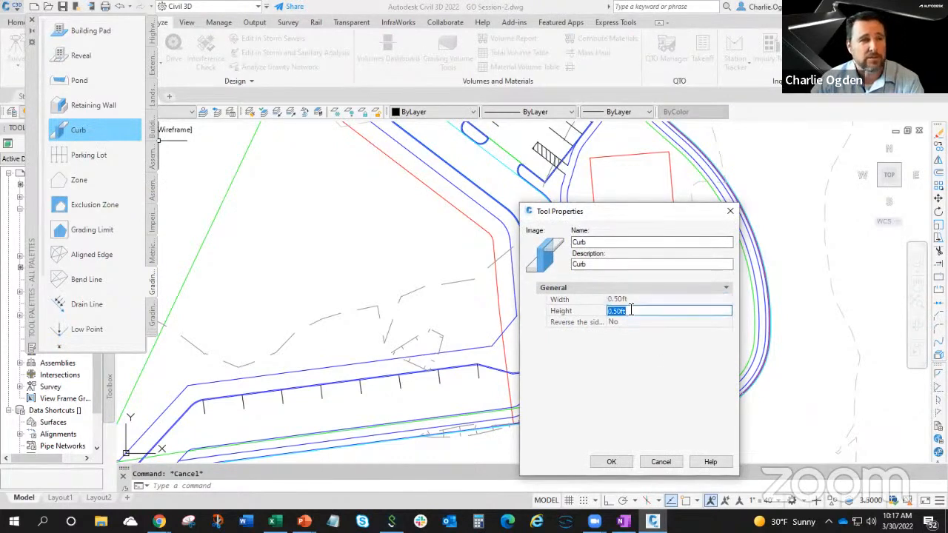
click(628, 300)
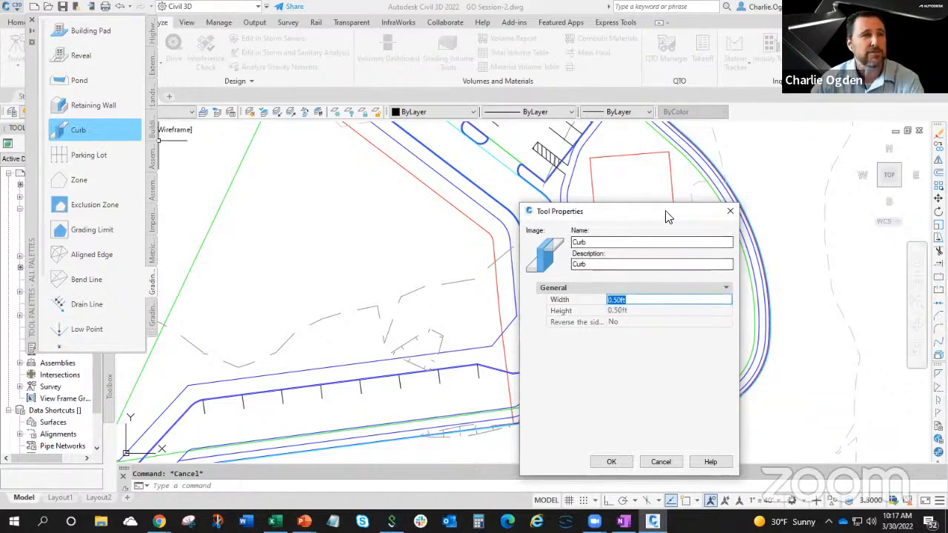
drag(666, 214, 390, 102)
click(453, 98)
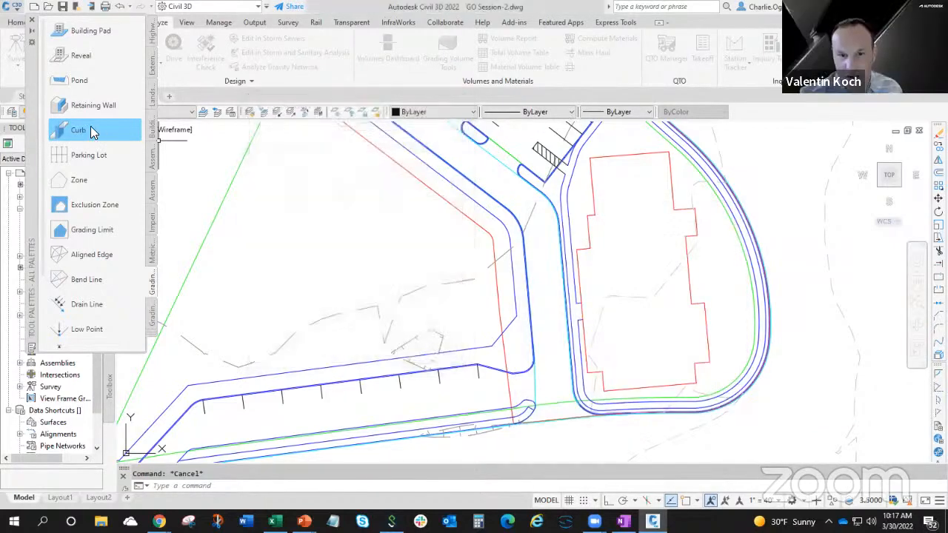
Launch Grading Optimization for the site, picking the existing ground surface in the drawing.
mouse_move(596, 253)
middle_down()
mouse_move(603, 298)
mouse_move(589, 310)
mouse_move(619, 309)
middle_up()
scroll(616, 294, down, 4)
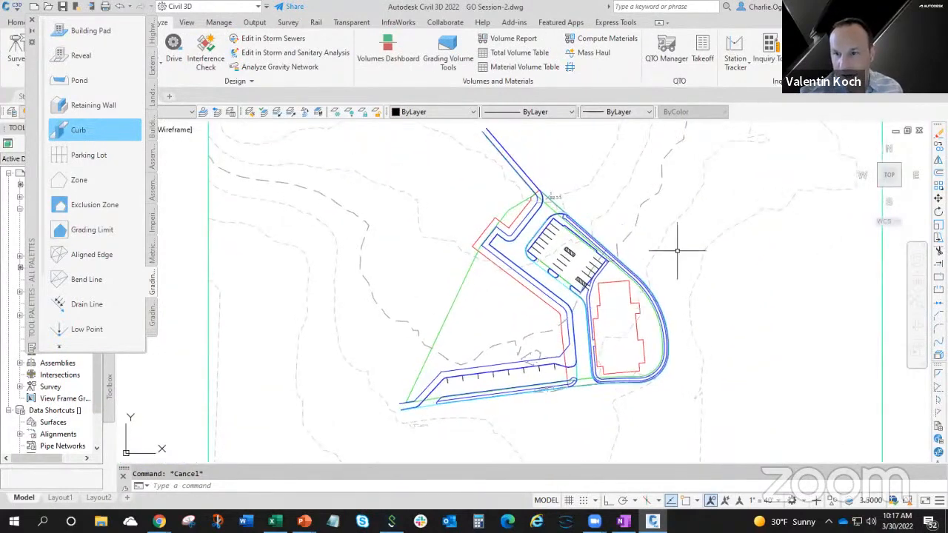
click(78, 129)
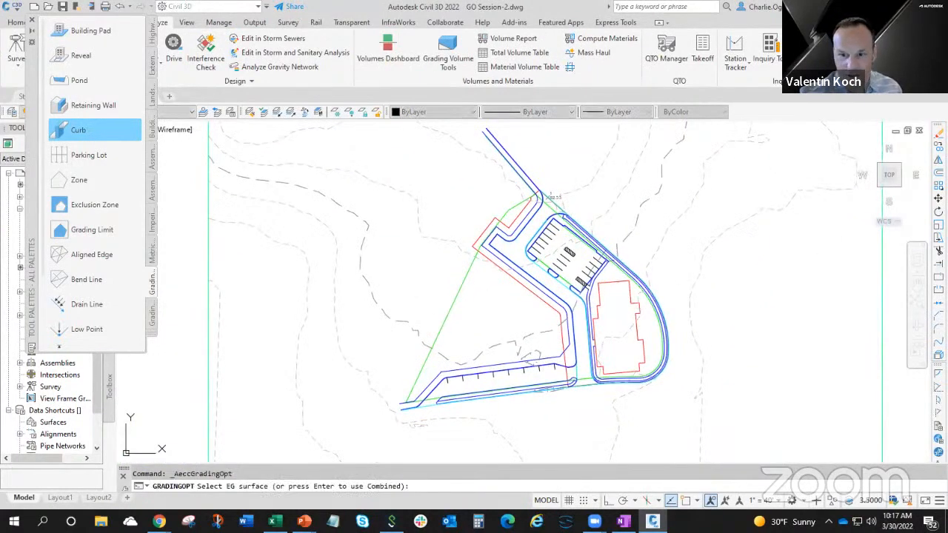
click(701, 329)
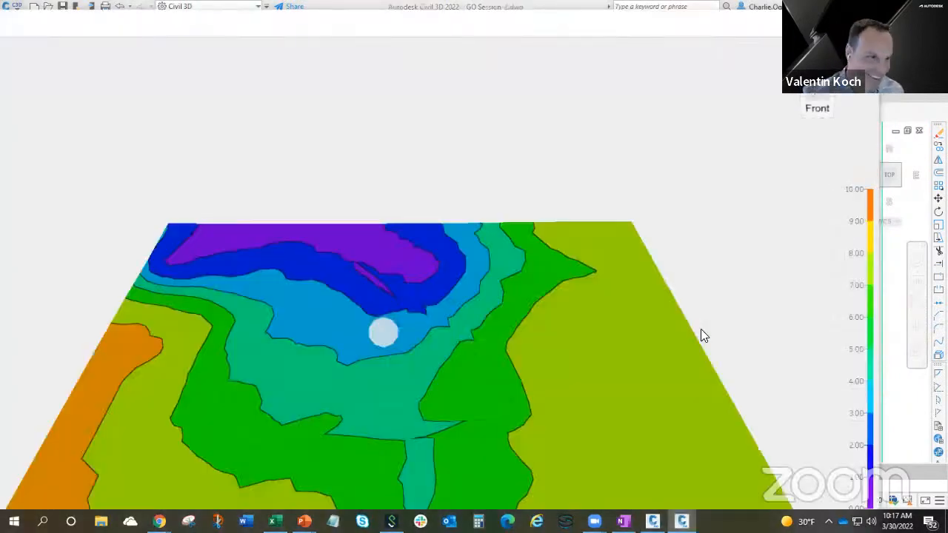
Set the contour interval to 0.10 in the visualization settings of the optimization surface.
drag(494, 408, 660, 411)
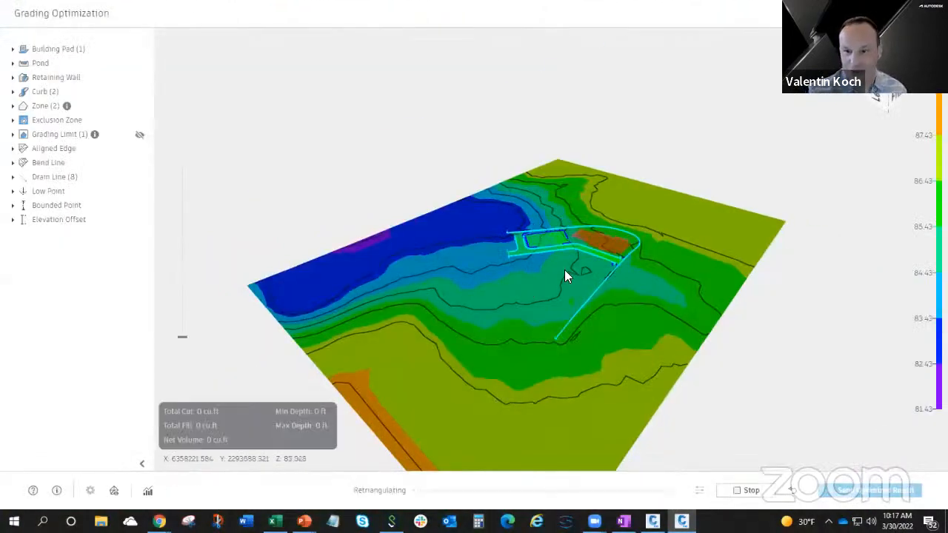
scroll(580, 252, up, 5)
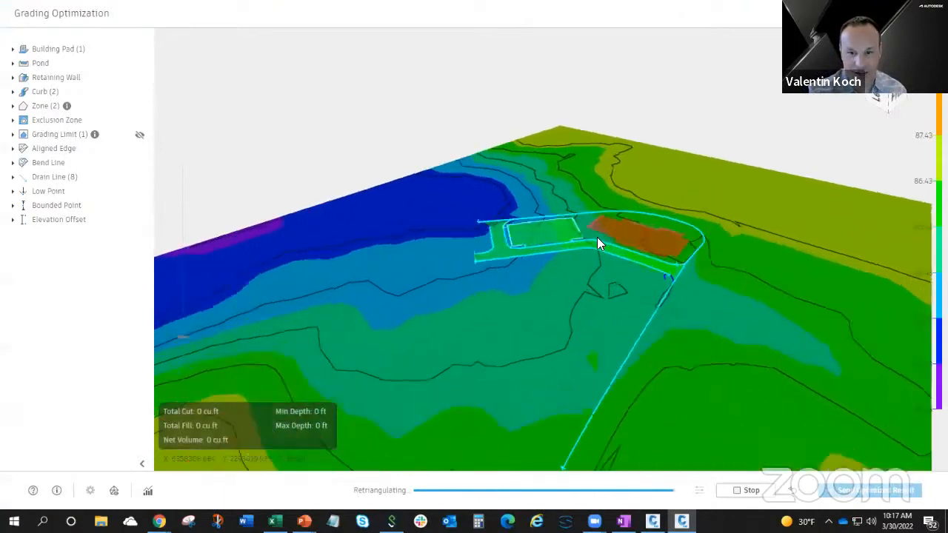
scroll(647, 218, up, 4)
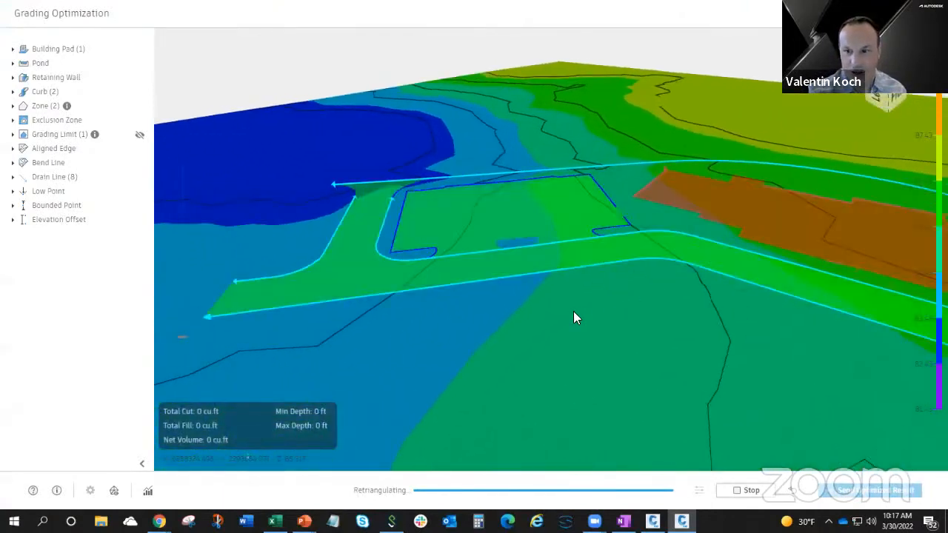
middle_drag(182, 331, 179, 305)
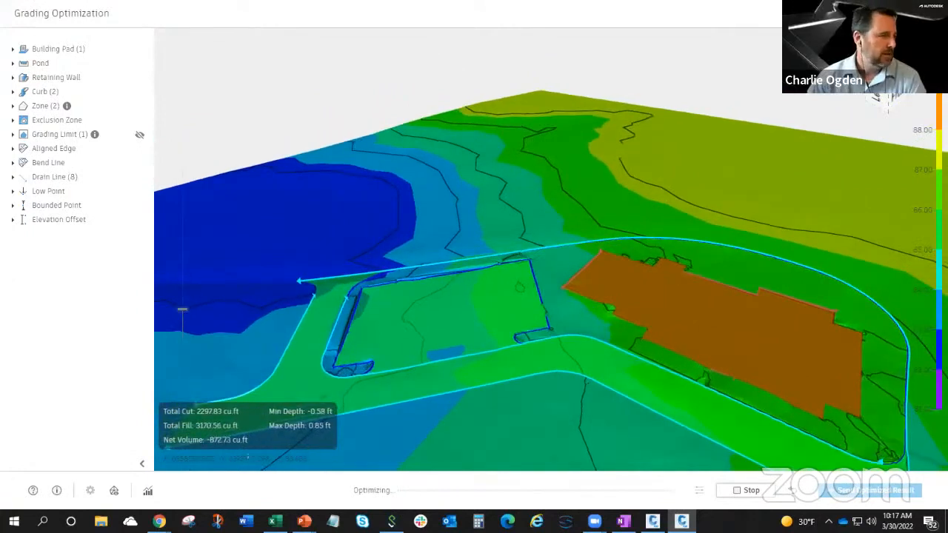
click(114, 491)
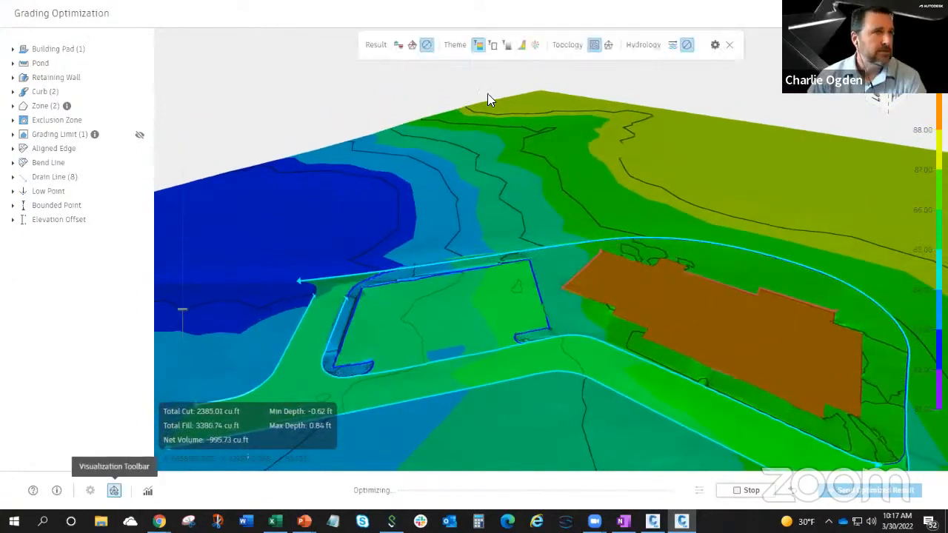
click(714, 45)
click(265, 185)
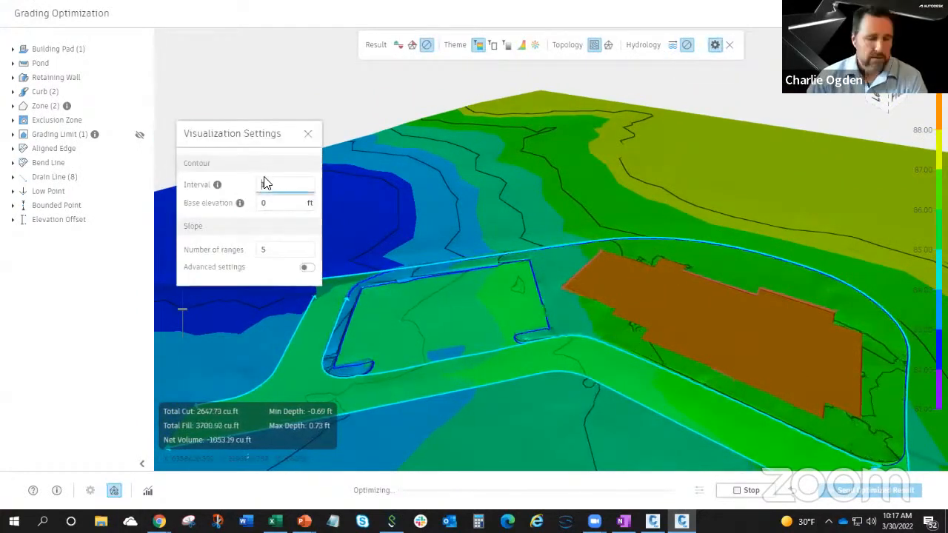
text(0.10)
key(Return)
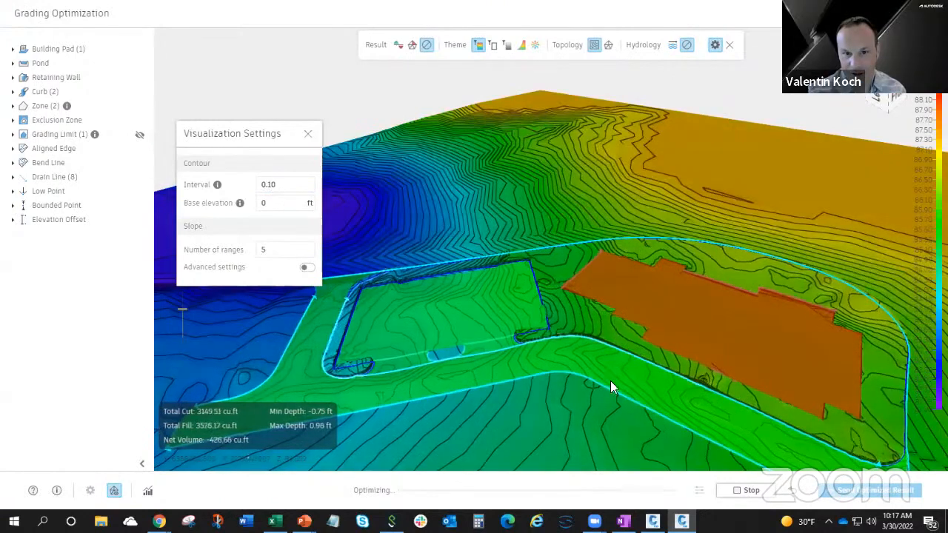
drag(610, 380, 596, 323)
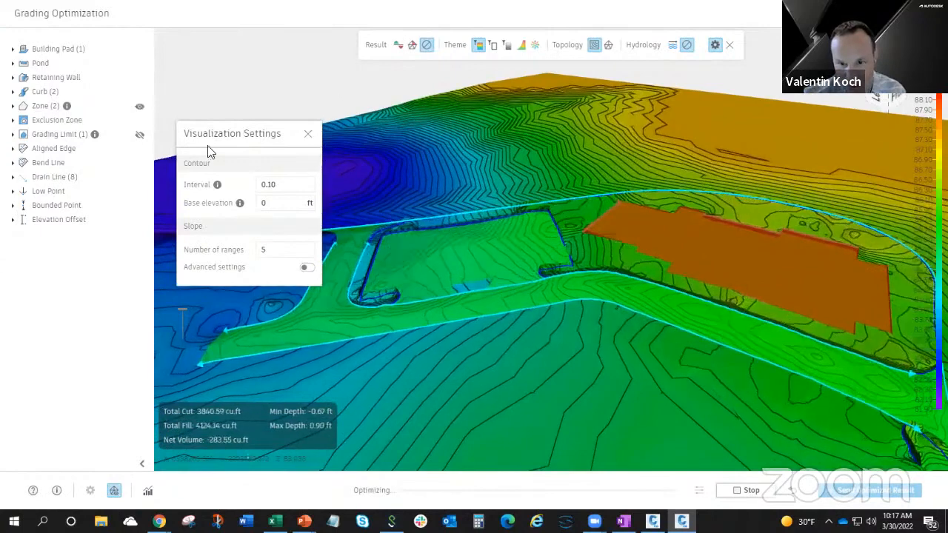
click(308, 134)
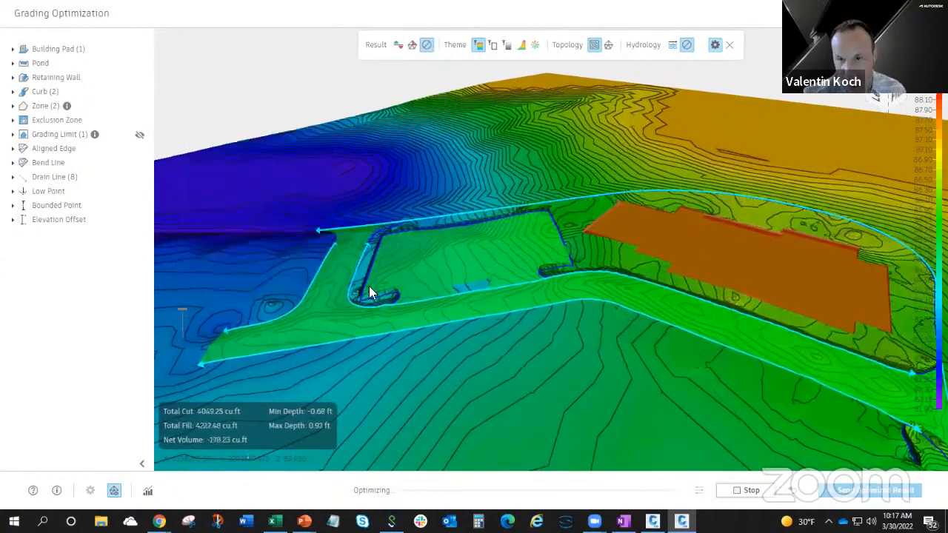
Expand the list of curbs in the optimization and inspect the parking lot and roads around the building.
click(12, 91)
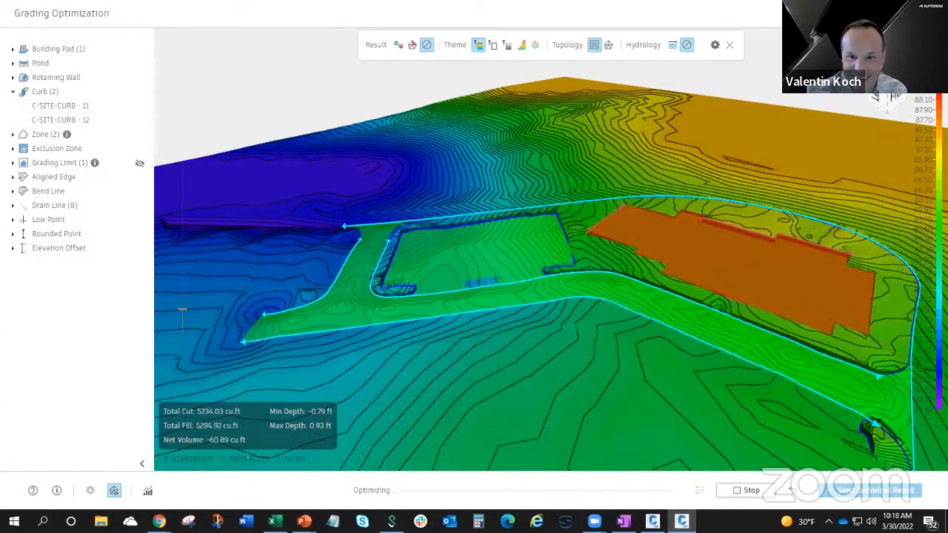
middle_drag(791, 392, 749, 375)
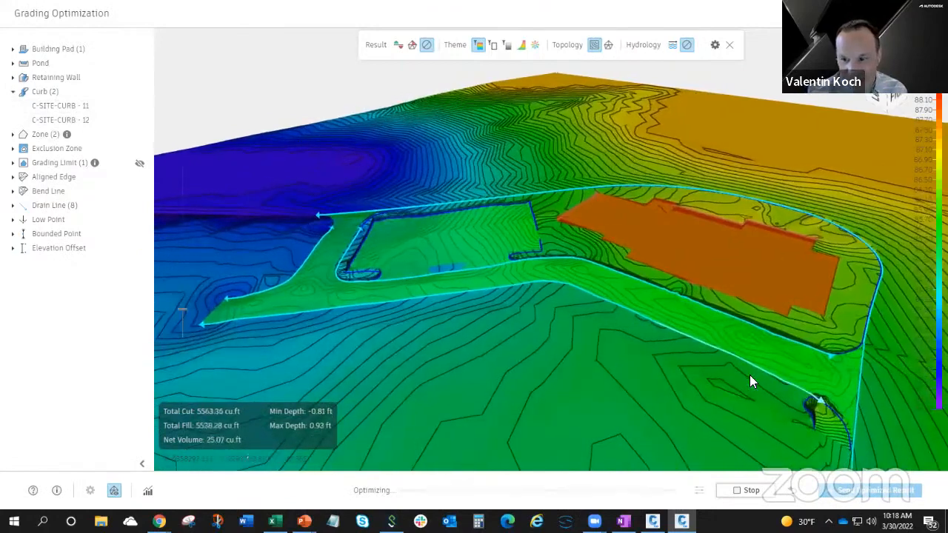
middle_drag(579, 355, 601, 366)
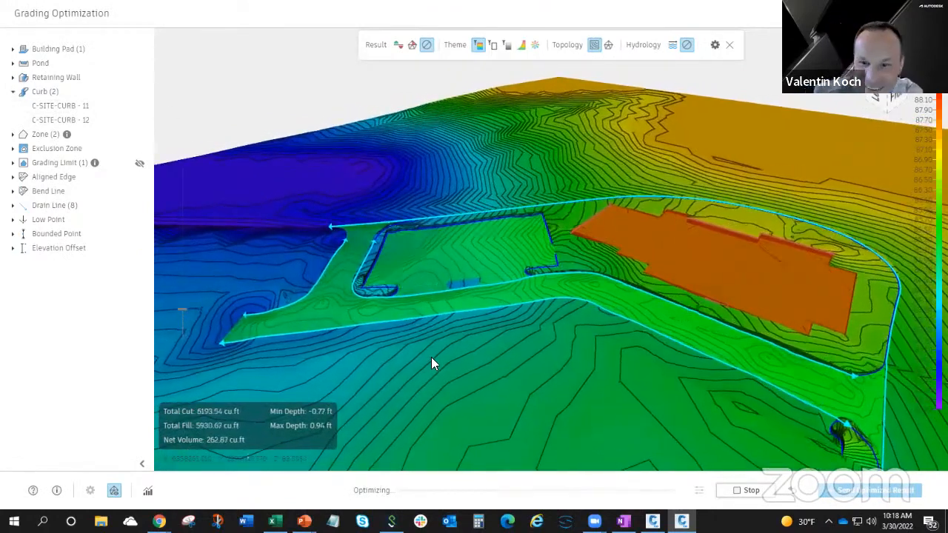
mouse_move(462, 341)
shift+middle_down()
mouse_move(479, 337)
mouse_move(445, 347)
mouse_move(471, 338)
shift+middle_up()
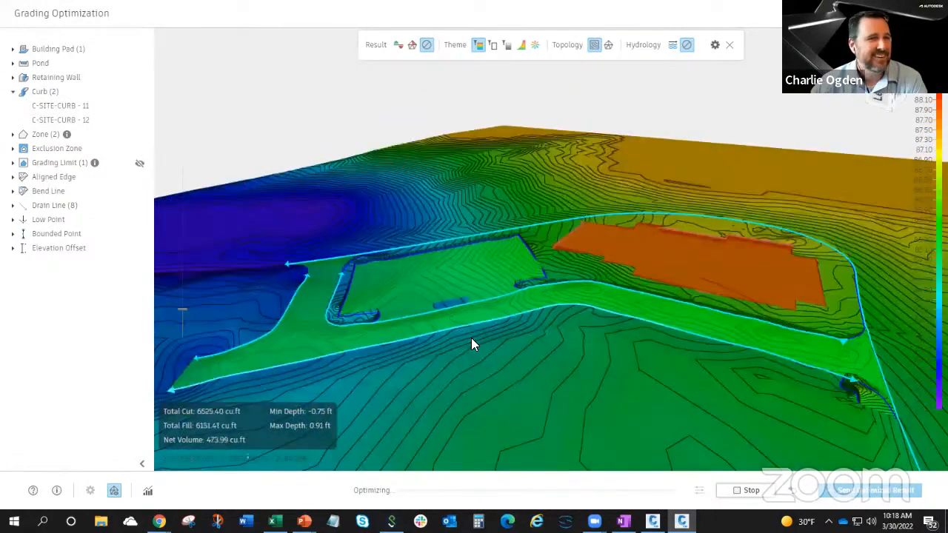
Check the convergence plots while examining the contours around the parking lot, roads and building, then close the plots.
click(147, 491)
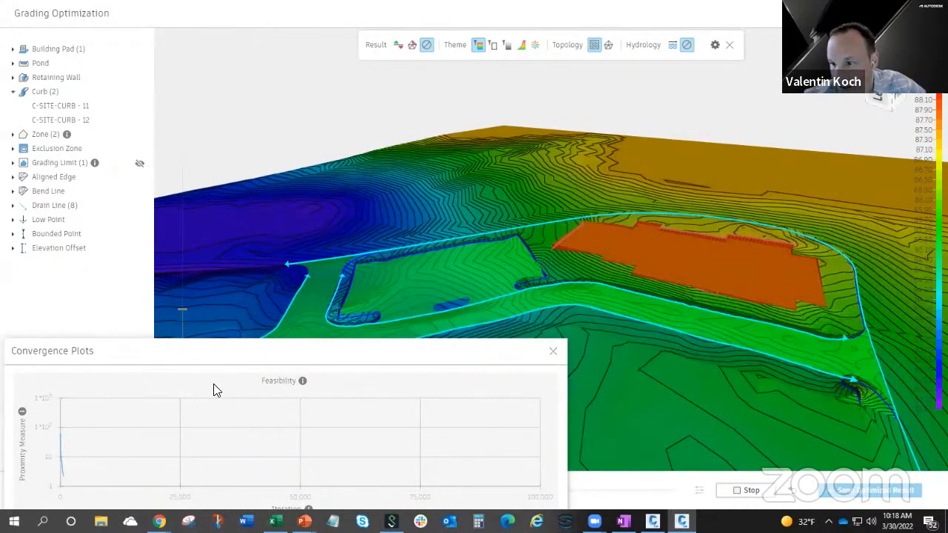
drag(610, 342, 645, 314)
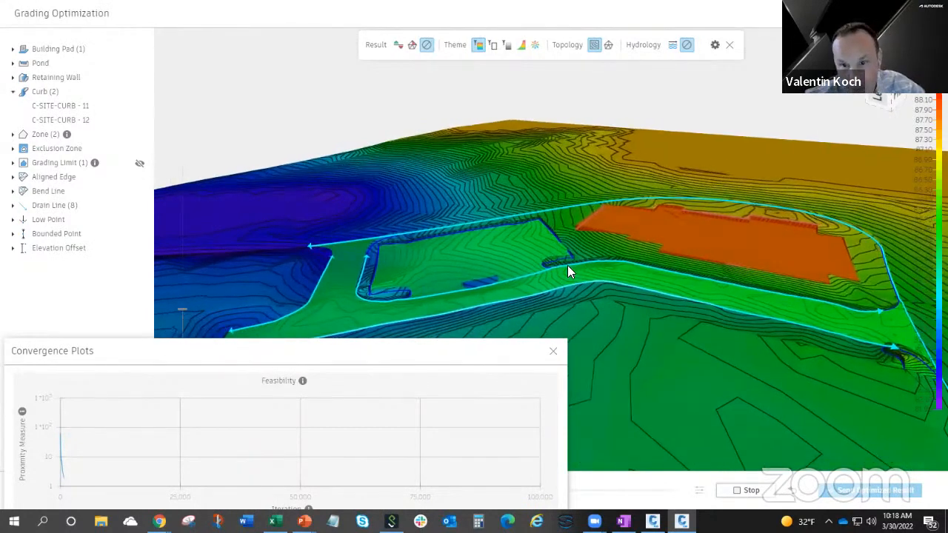
scroll(568, 266, up, 1)
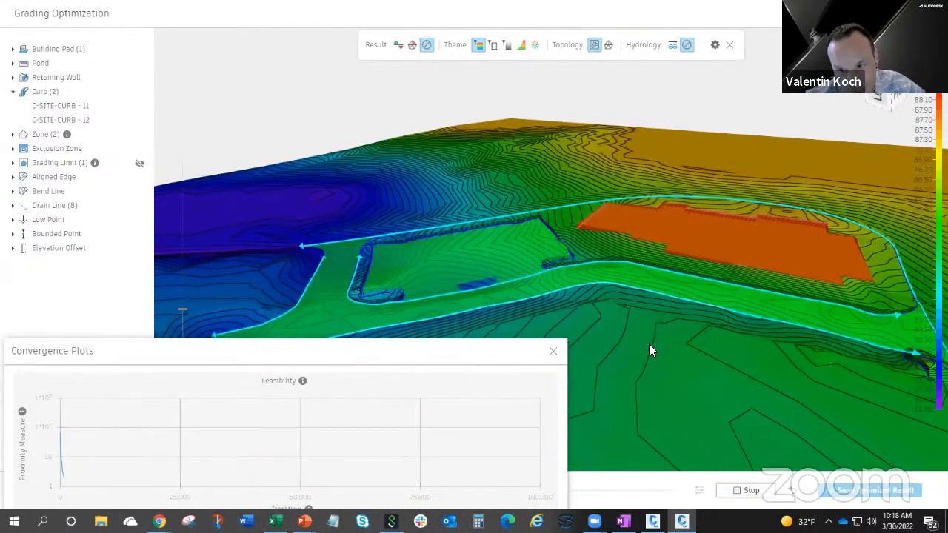
drag(649, 344, 650, 327)
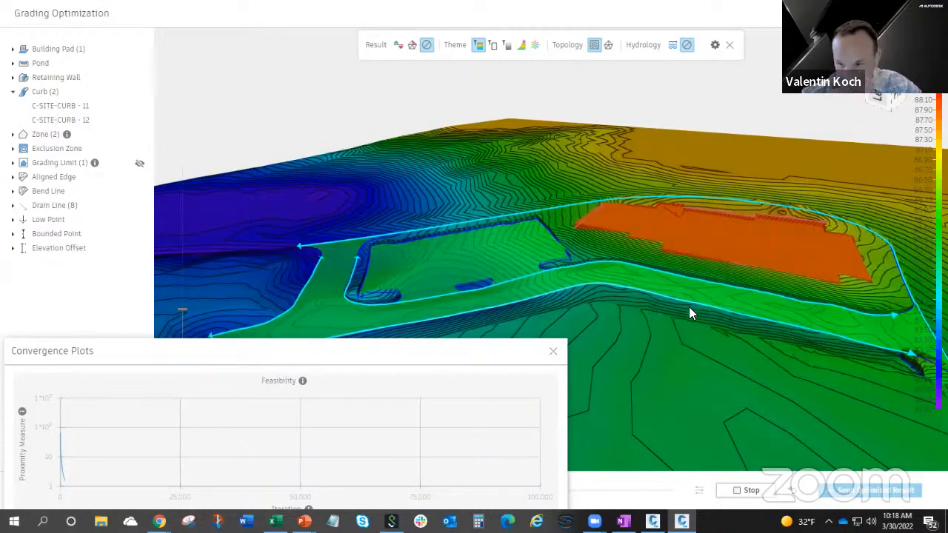
drag(605, 320, 746, 295)
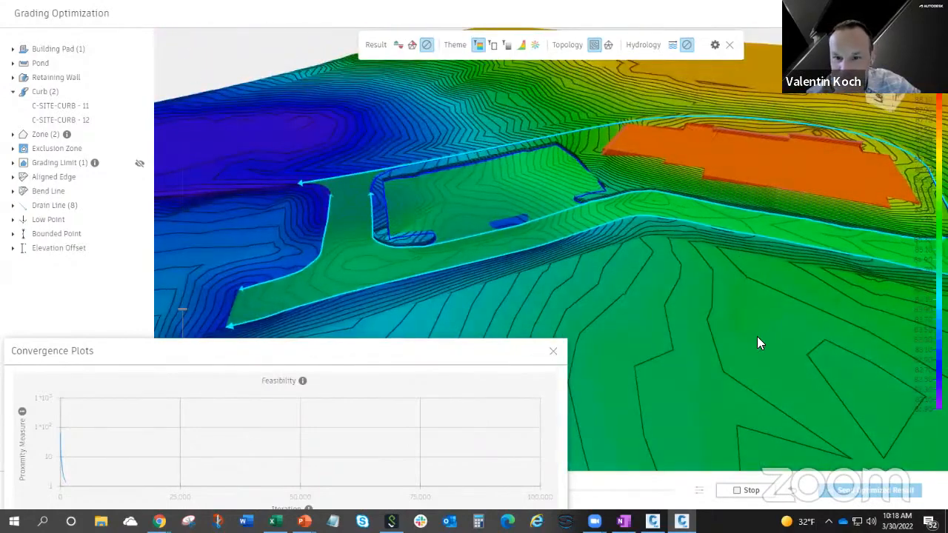
scroll(704, 305, down, 2)
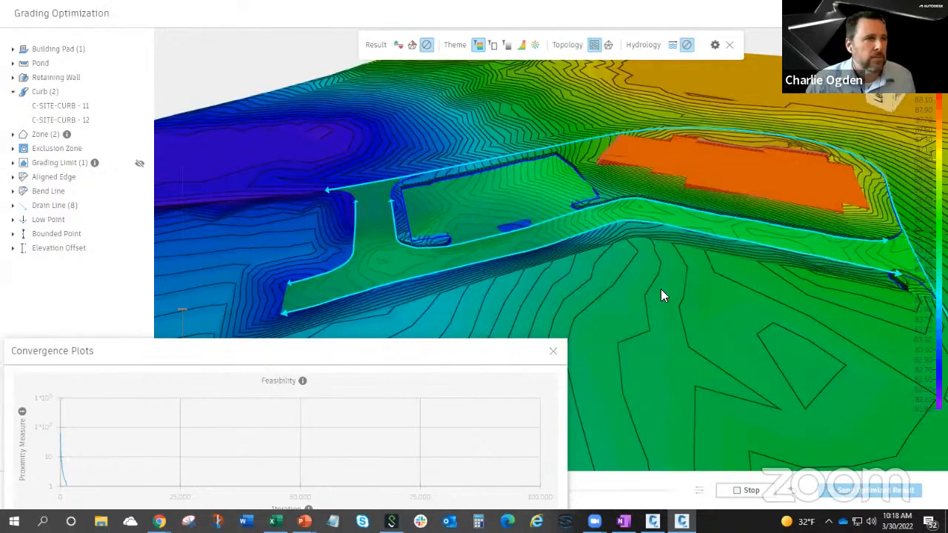
drag(661, 289, 626, 215)
drag(680, 185, 529, 184)
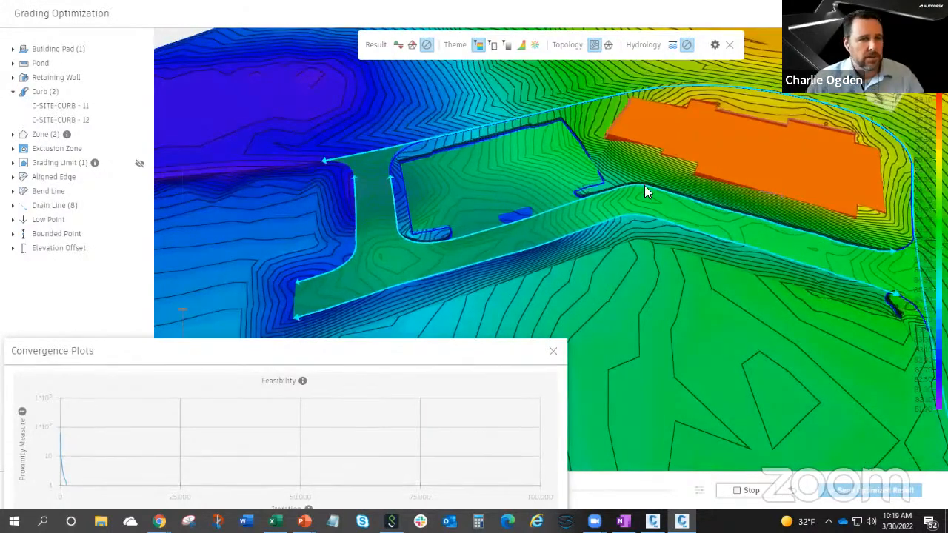
click(553, 352)
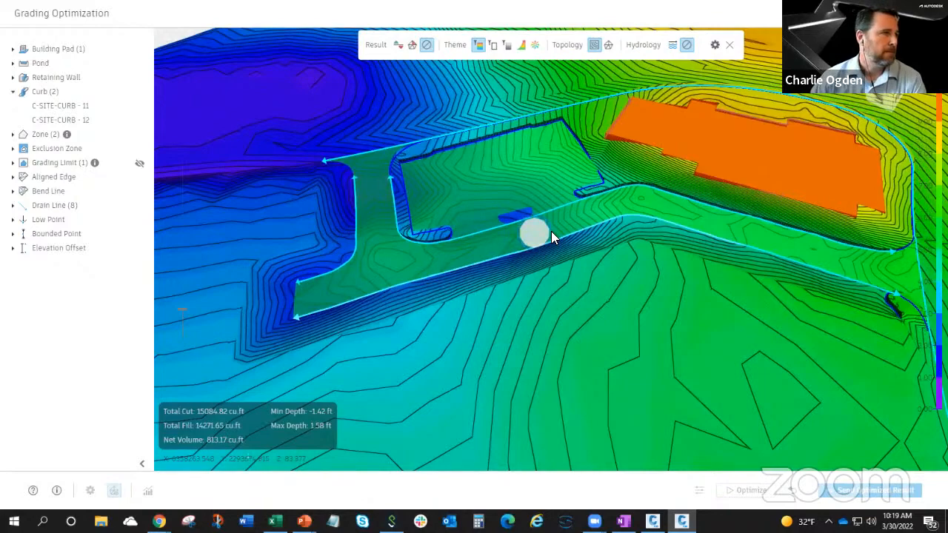
Back in the drawing, assign the Curb grading object to the small closed island along the parking lot's entrance side and reverse the curb.
scroll(572, 295, up, 2)
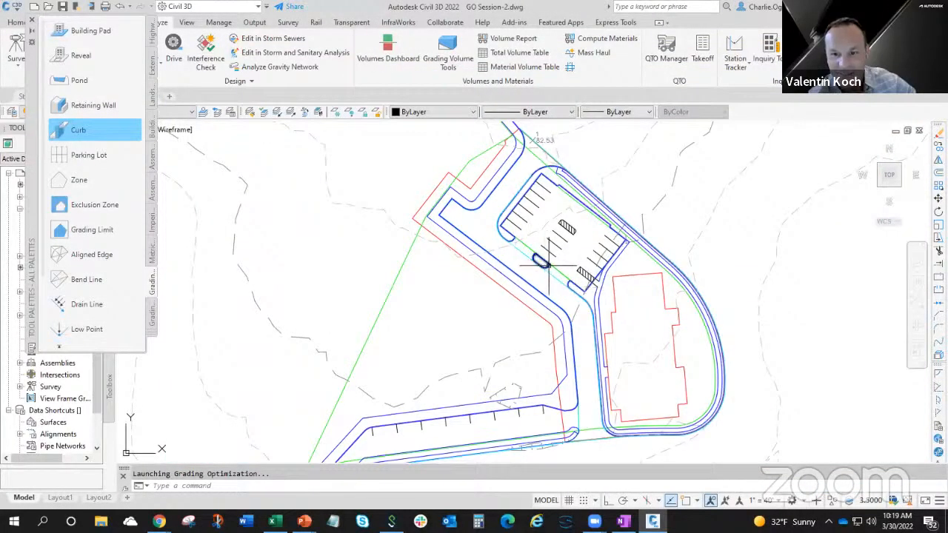
key(Escape)
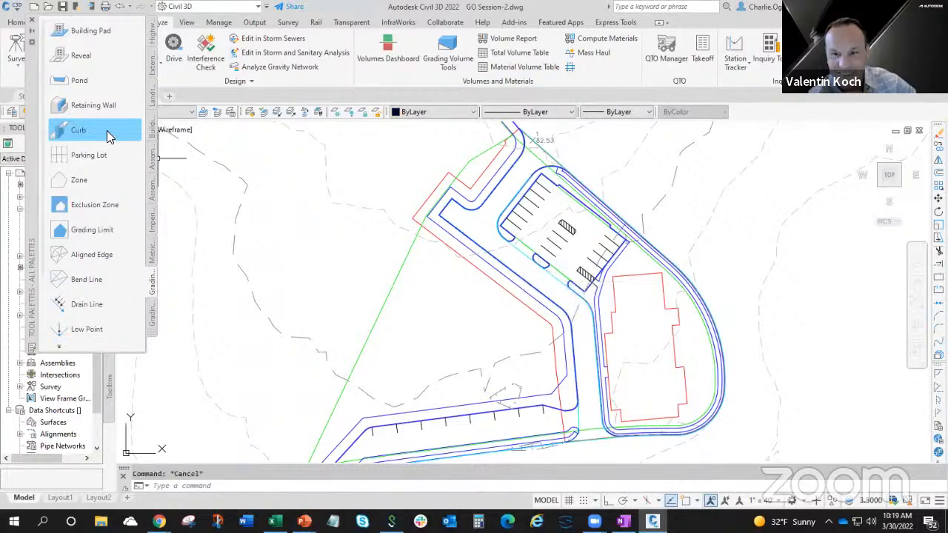
click(261, 148)
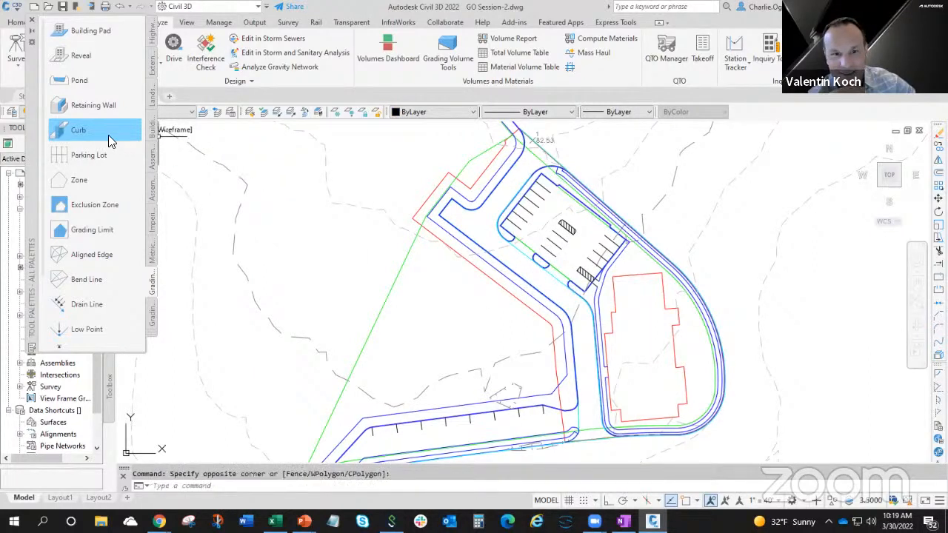
click(108, 133)
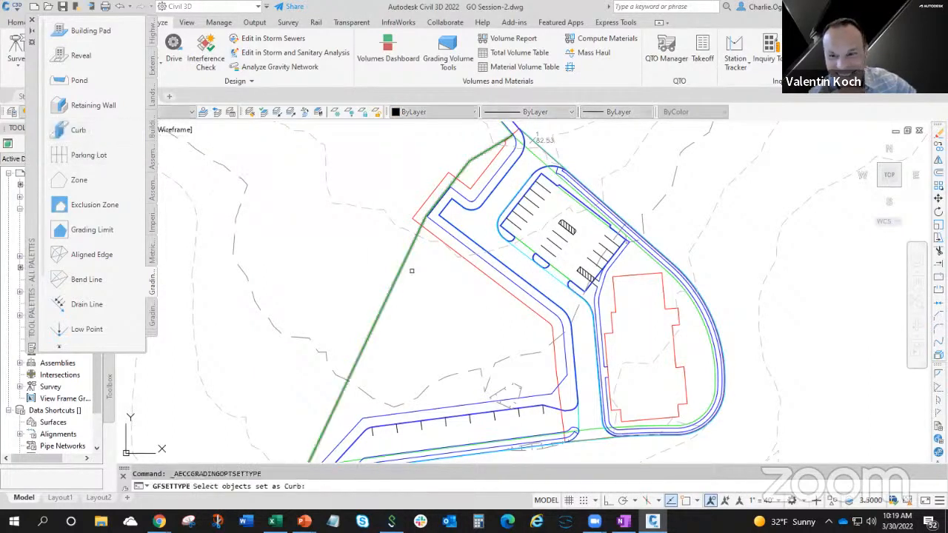
scroll(412, 270, up, 5)
click(617, 265)
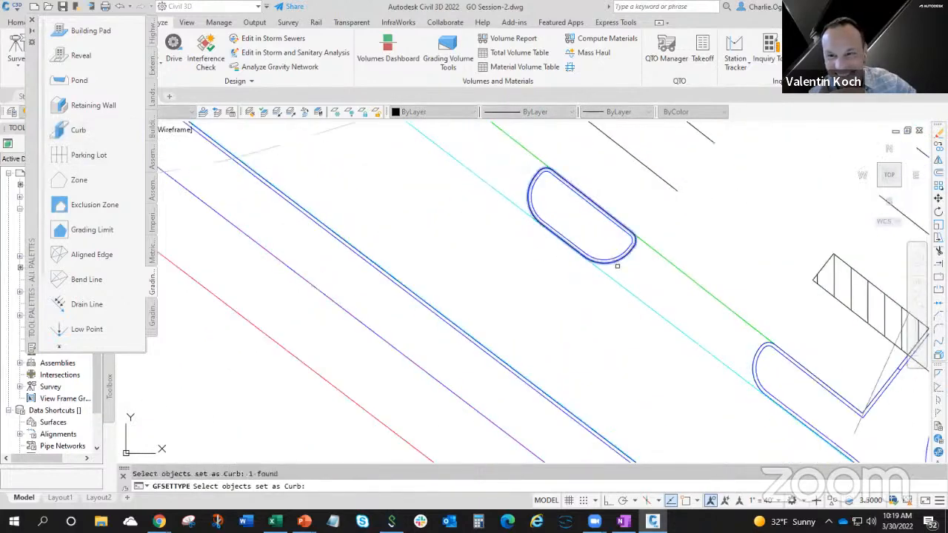
key(Return)
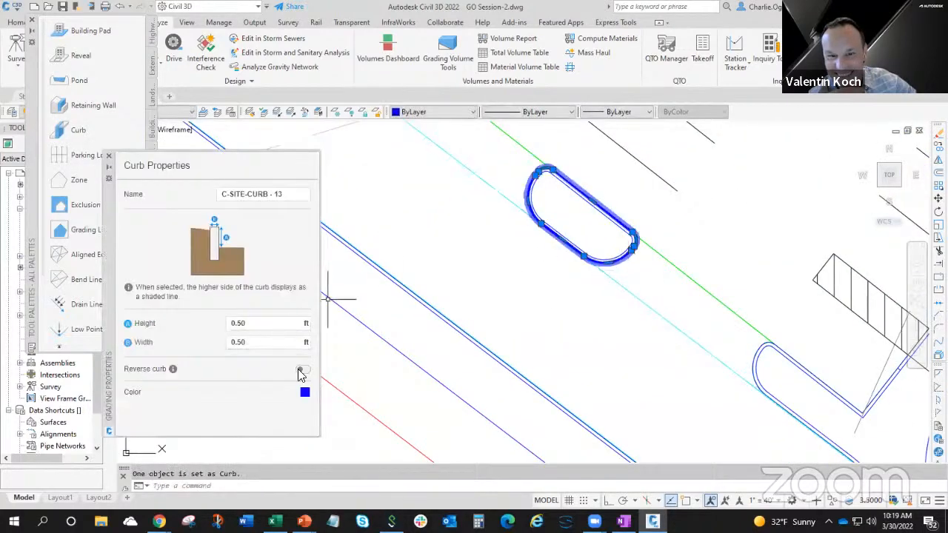
click(303, 371)
key(Escape)
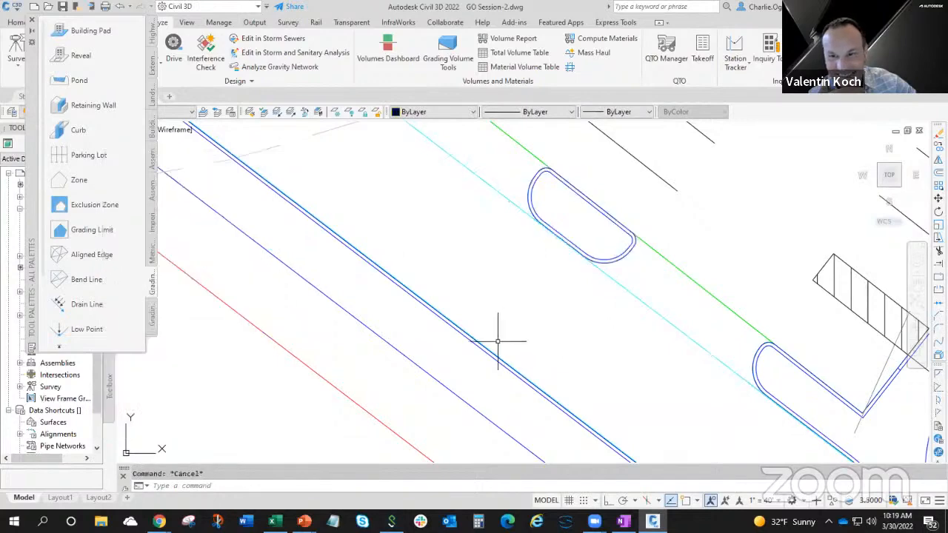
Assign the Curb grading object to the road edge line with the squared corner west of the parking lot and reverse the curb.
scroll(498, 340, down, 4)
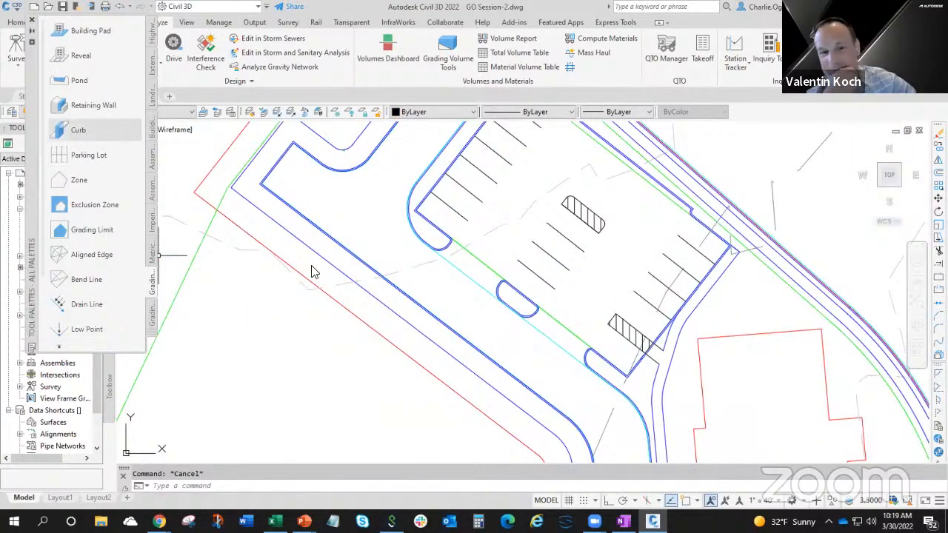
key(Return)
scroll(311, 272, up, 5)
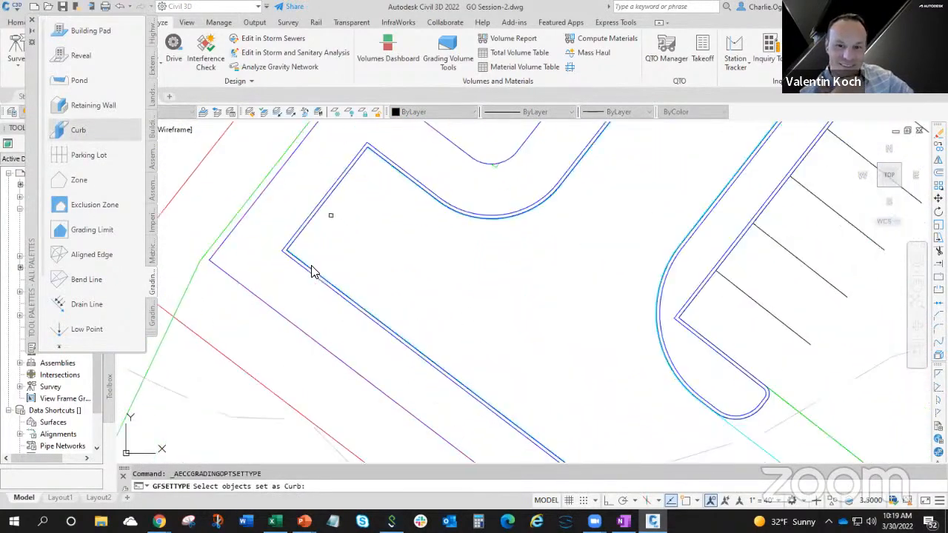
click(323, 203)
key(Return)
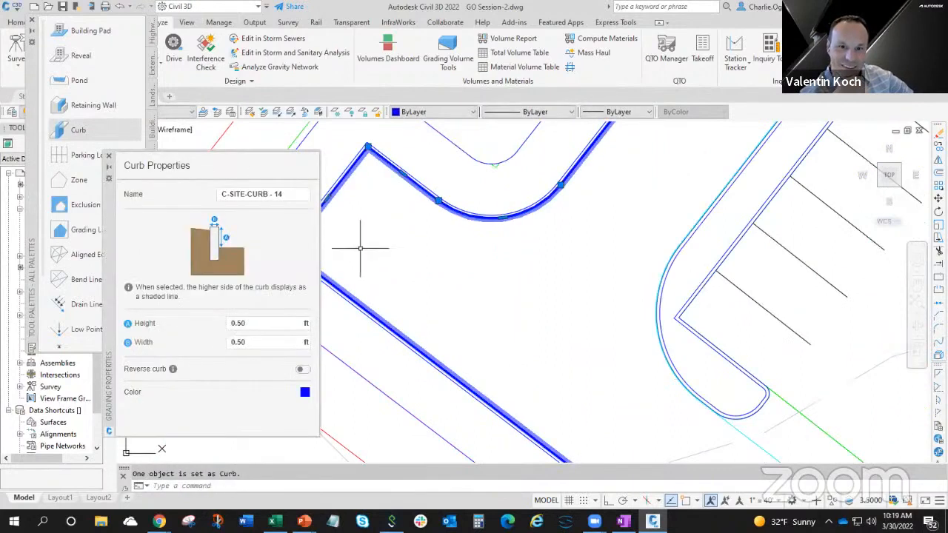
click(301, 369)
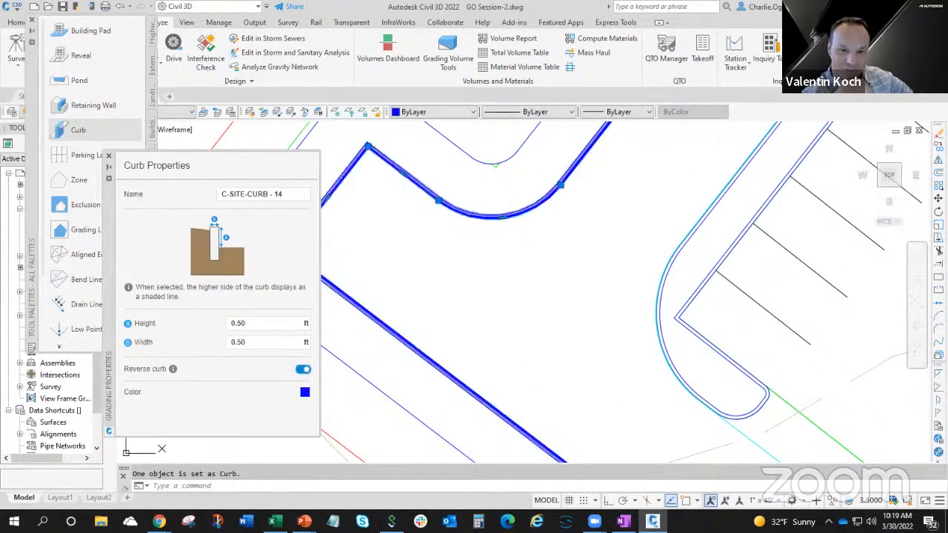
click(119, 159)
scroll(451, 247, down, 5)
scroll(500, 249, up, 3)
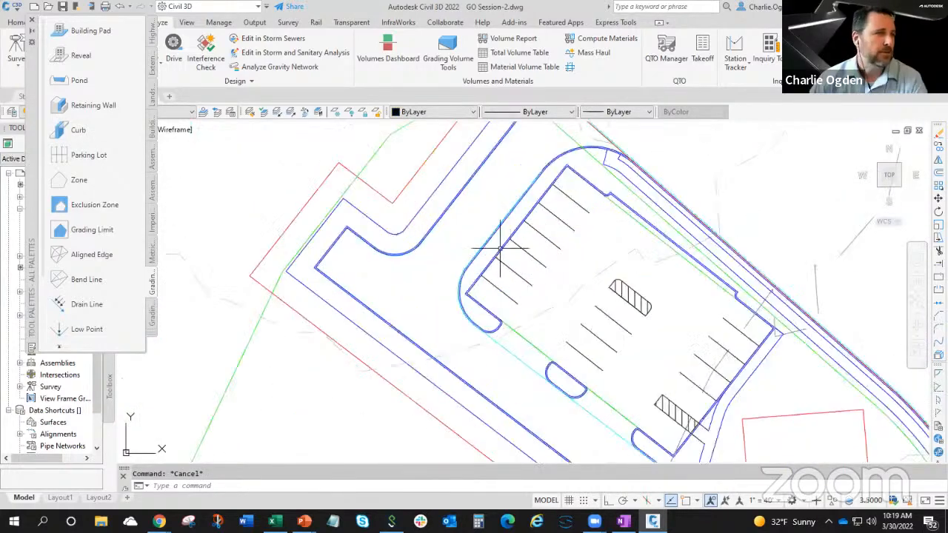
scroll(660, 313, down, 3)
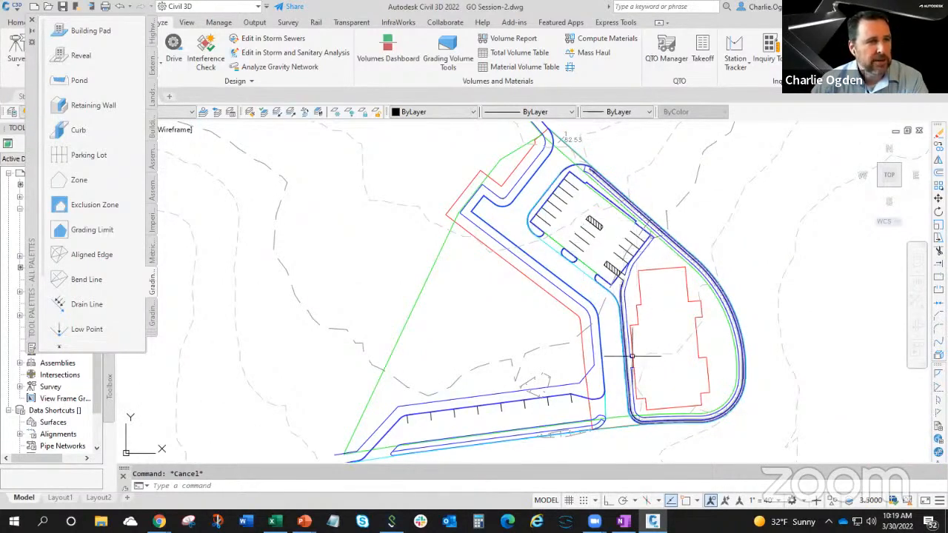
scroll(635, 363, up, 3)
scroll(642, 334, down, 1)
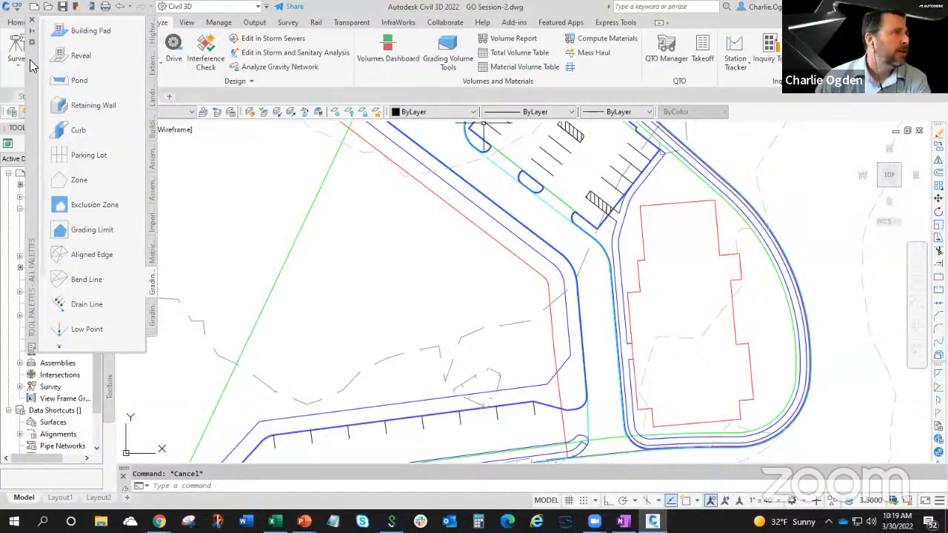
Move the grading tool palette clear of the layer list and thaw the sidewalk zone layer.
drag(31, 66, 66, 190)
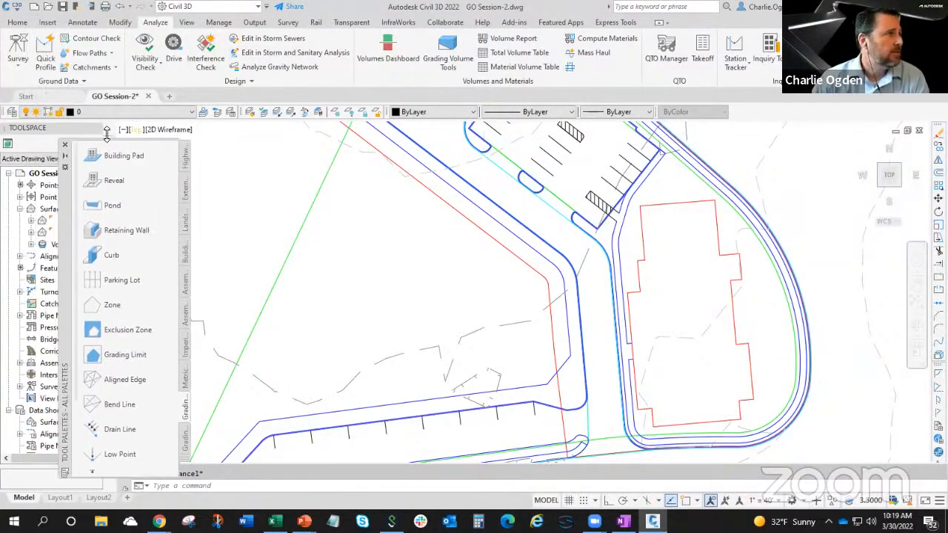
click(191, 111)
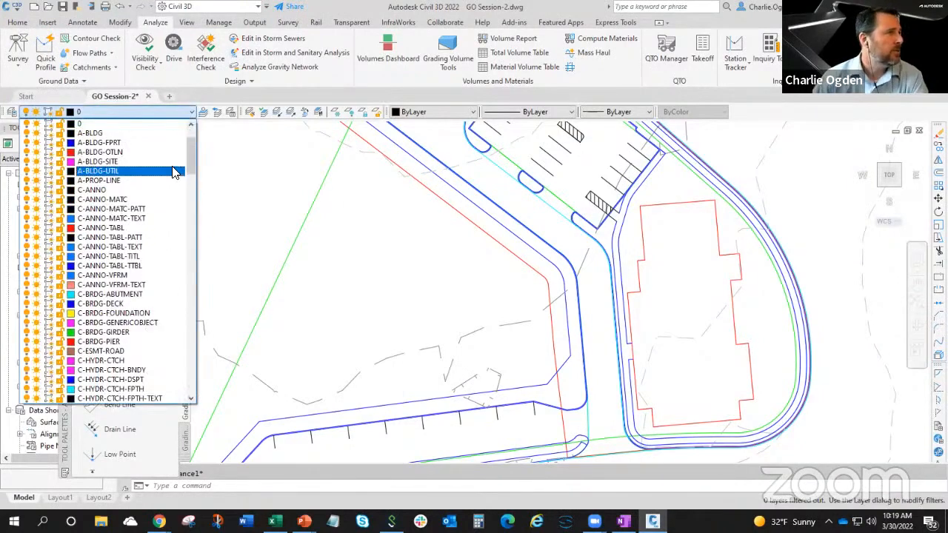
scroll(187, 148, up, 2)
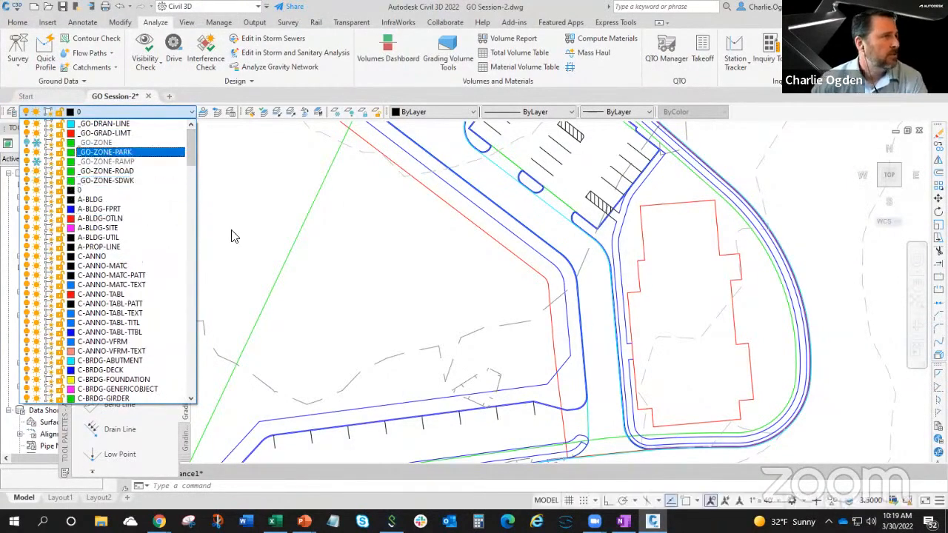
click(35, 161)
click(394, 253)
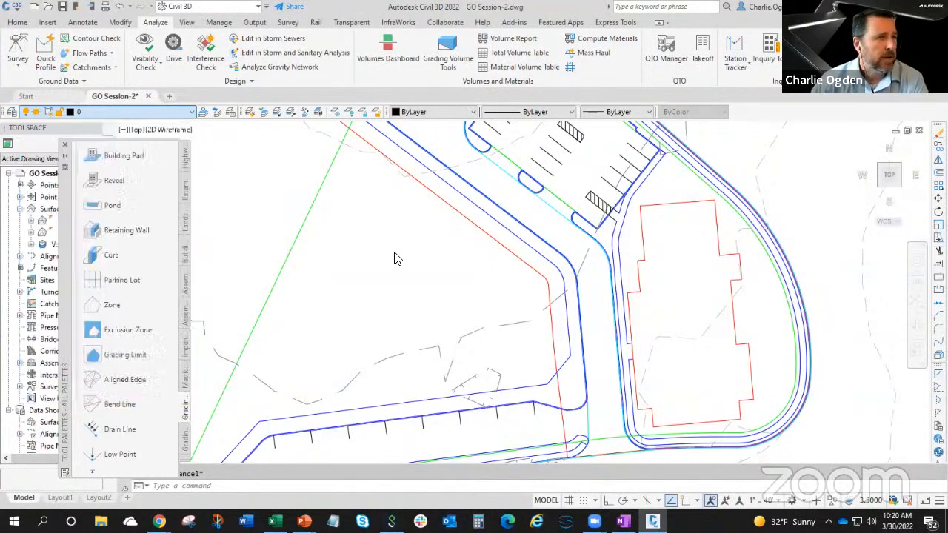
Assign the Zone grading object to the sidewalk outline around the building and name the zone Sidewalk.
click(618, 255)
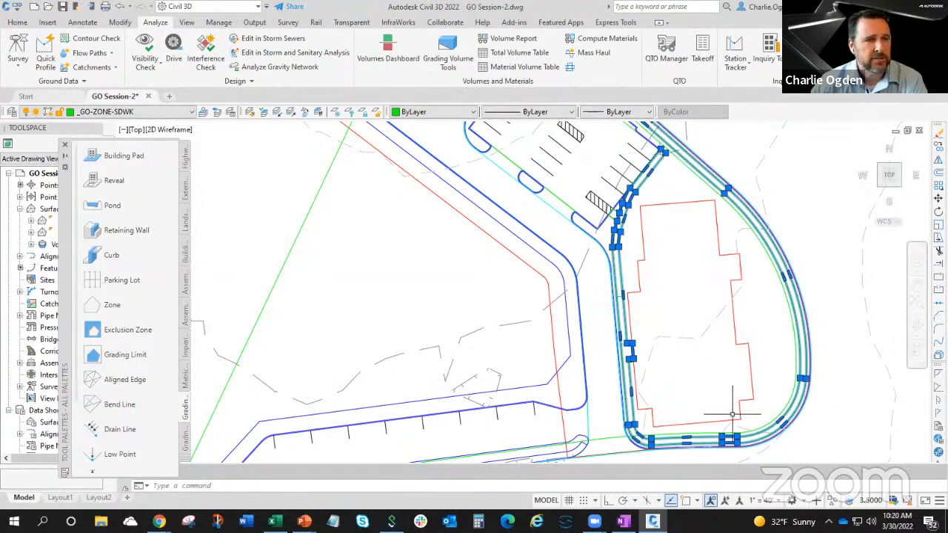
scroll(728, 294, down, 2)
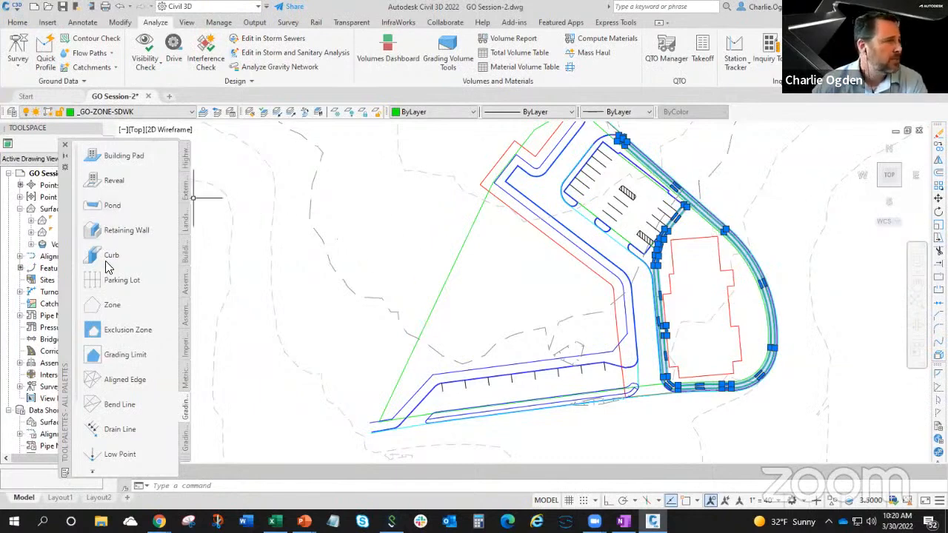
click(111, 305)
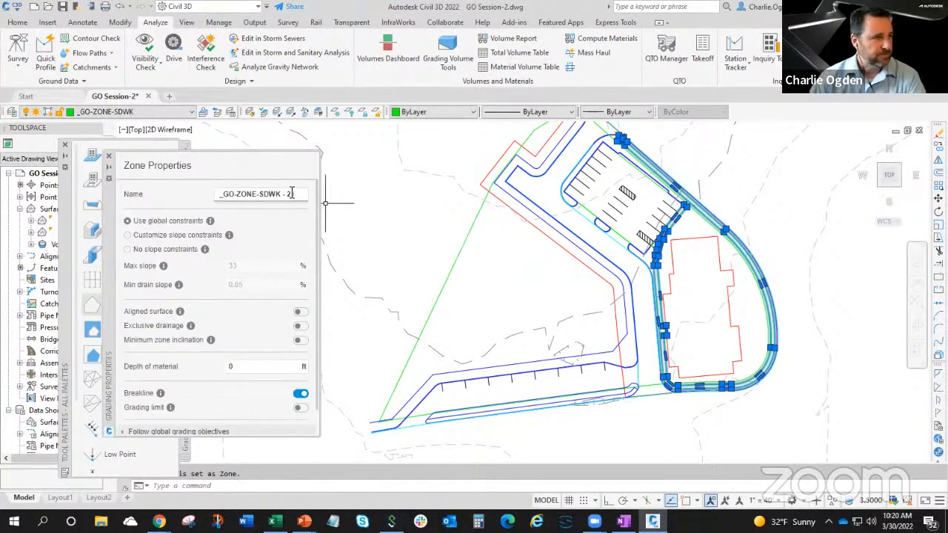
drag(277, 193, 206, 201)
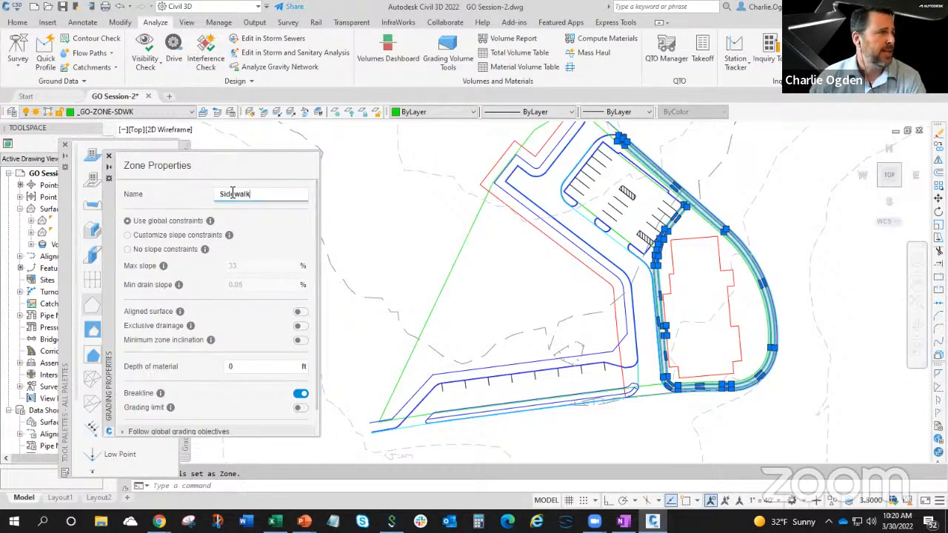
Customize the Sidewalk zone's slope constraints with a max slope of 5% and a min drain slope of 0%.
click(127, 235)
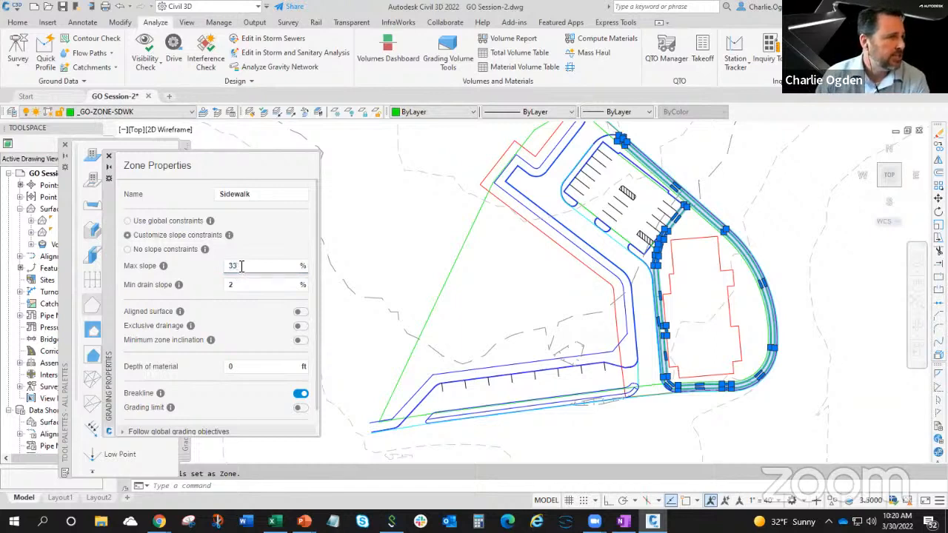
click(232, 285)
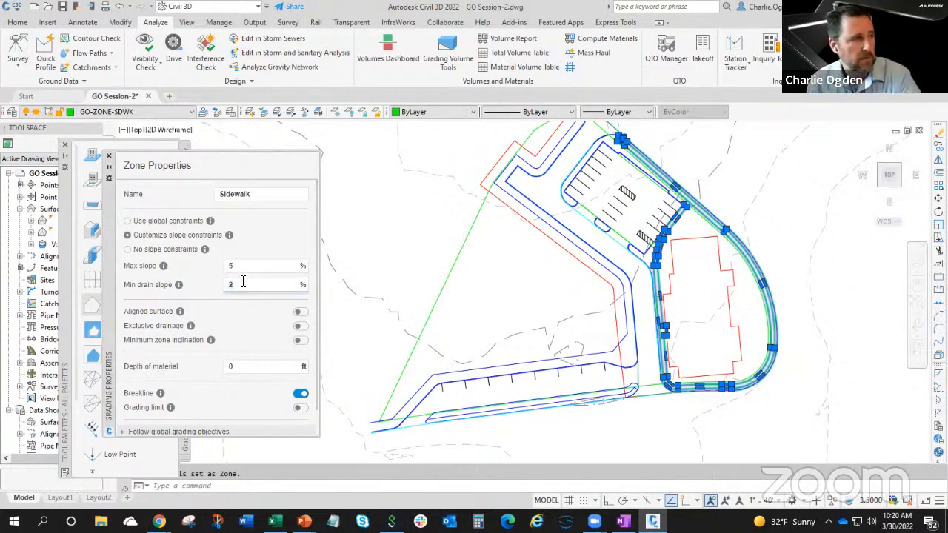
click(239, 269)
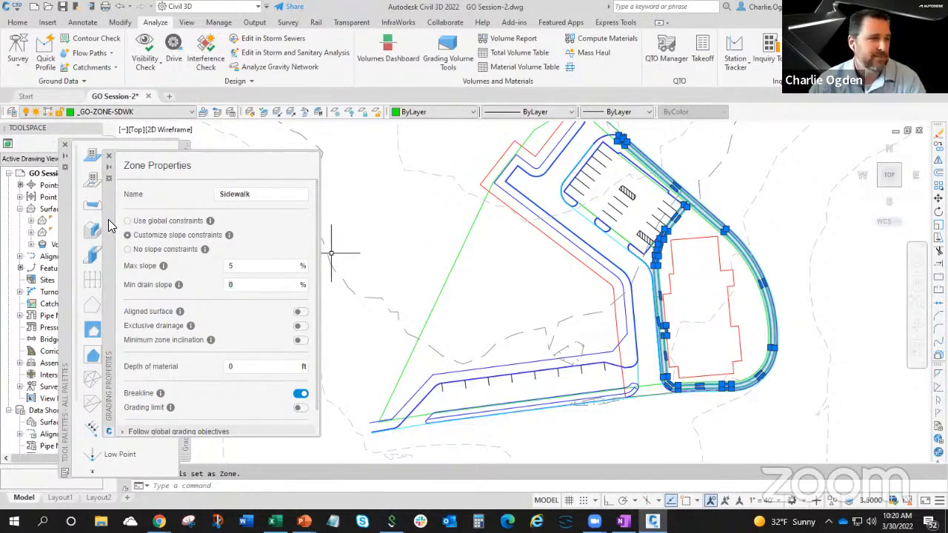
drag(115, 226, 213, 226)
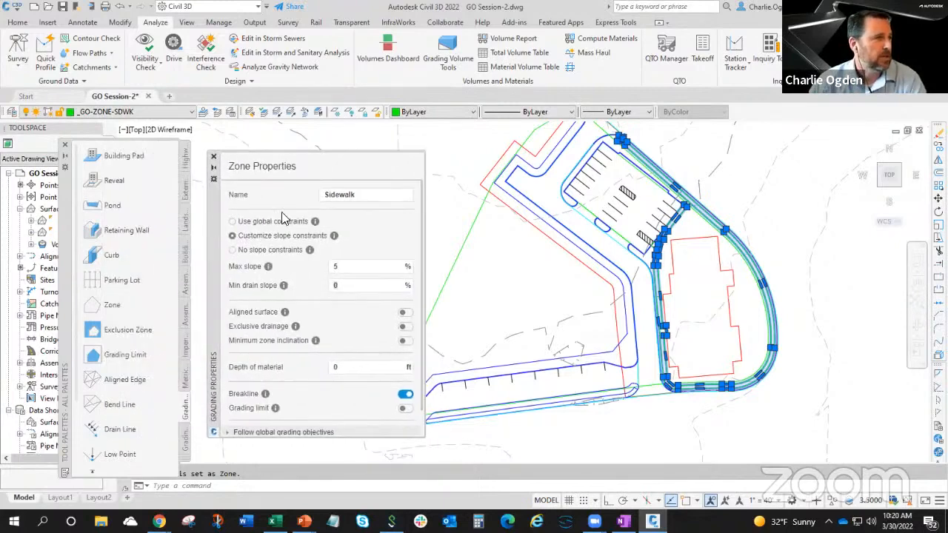
click(213, 158)
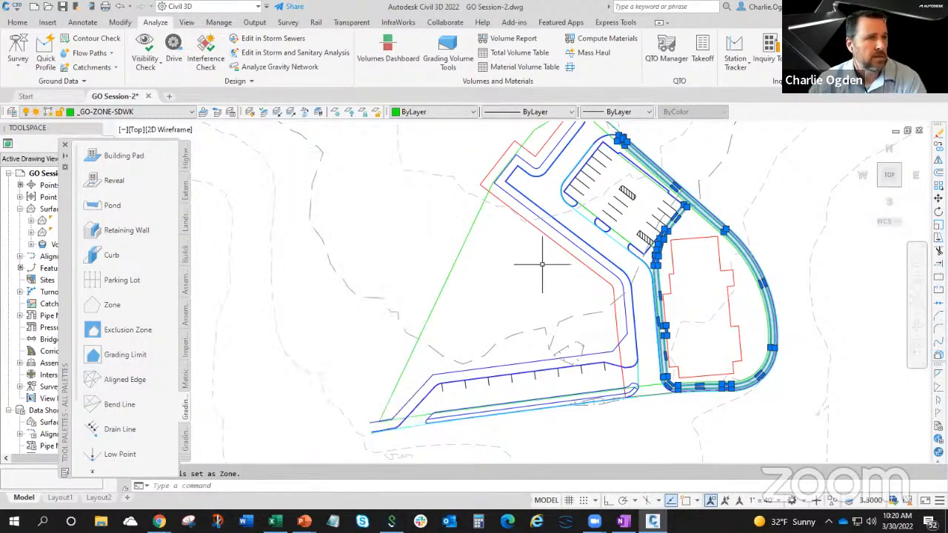
Start a polyline at the free end of the parking stripe beside the hatched aisle near the building and run it to the curb island.
scroll(678, 255, up, 3)
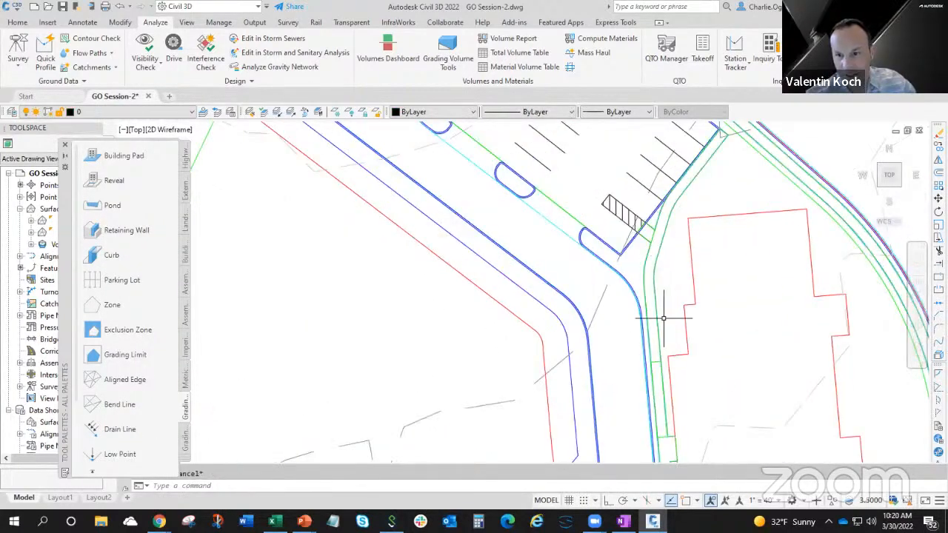
middle_drag(661, 317, 654, 301)
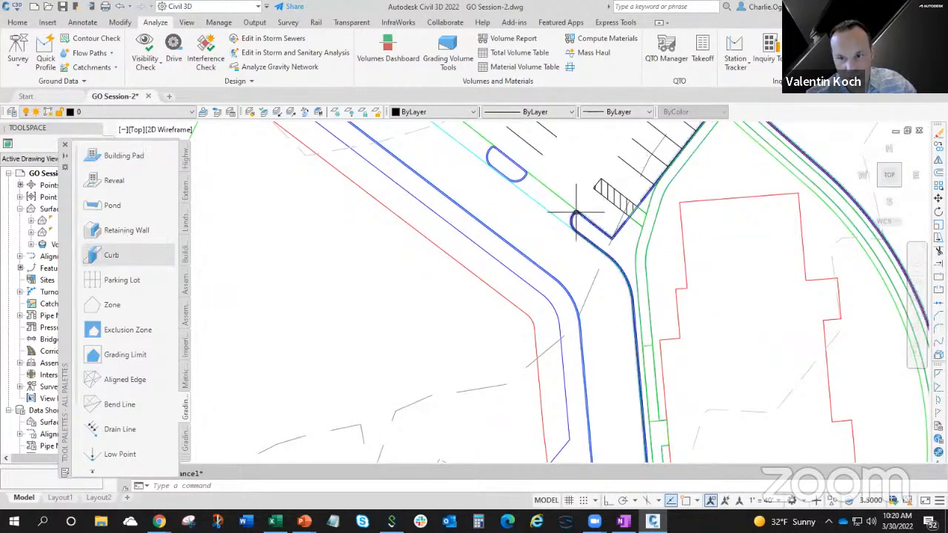
mouse_move(575, 212)
middle_down()
mouse_move(567, 250)
mouse_move(583, 255)
middle_up()
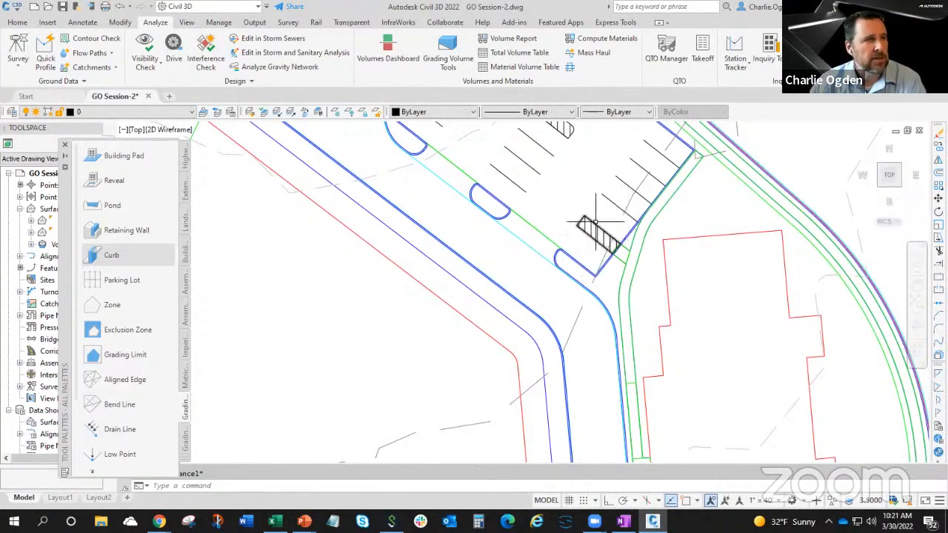
middle_drag(577, 194, 567, 281)
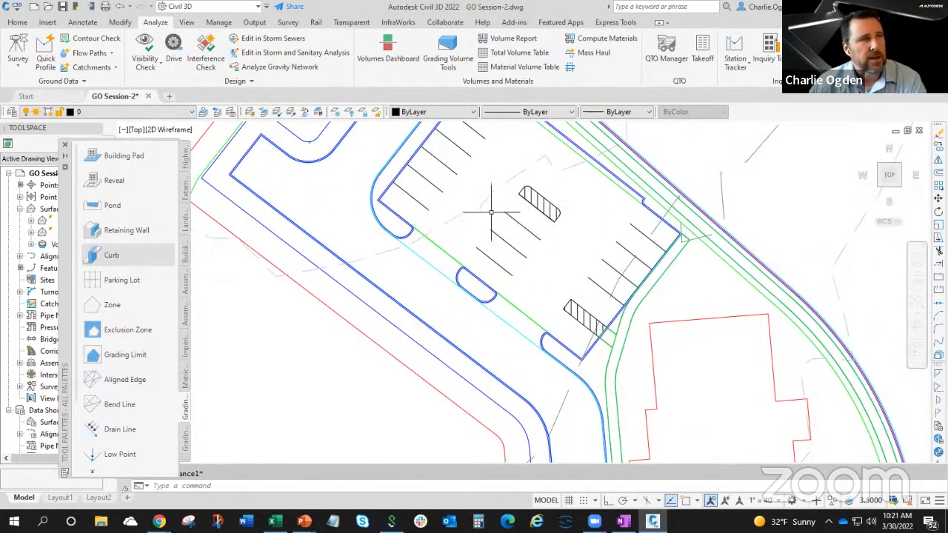
scroll(594, 308, up, 3)
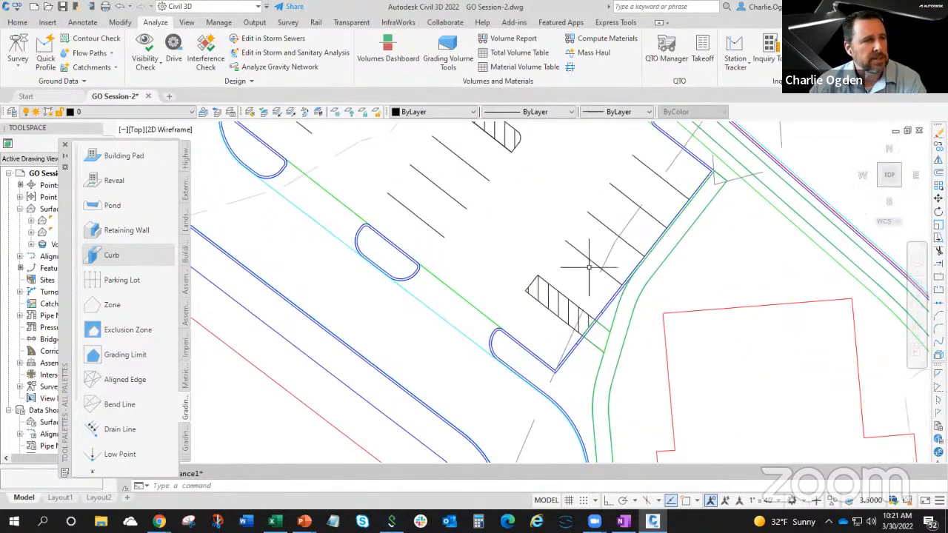
text(pl)
key(Return)
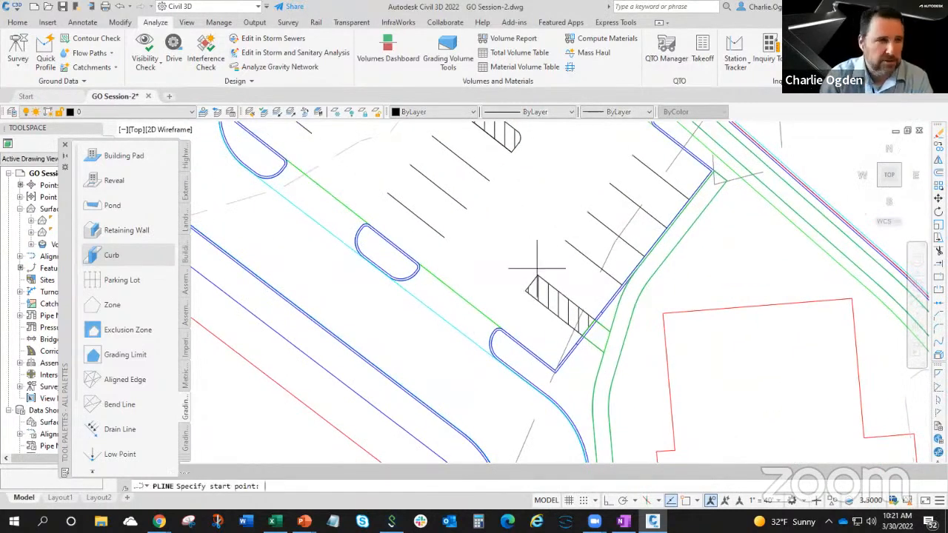
text(end)
key(Return)
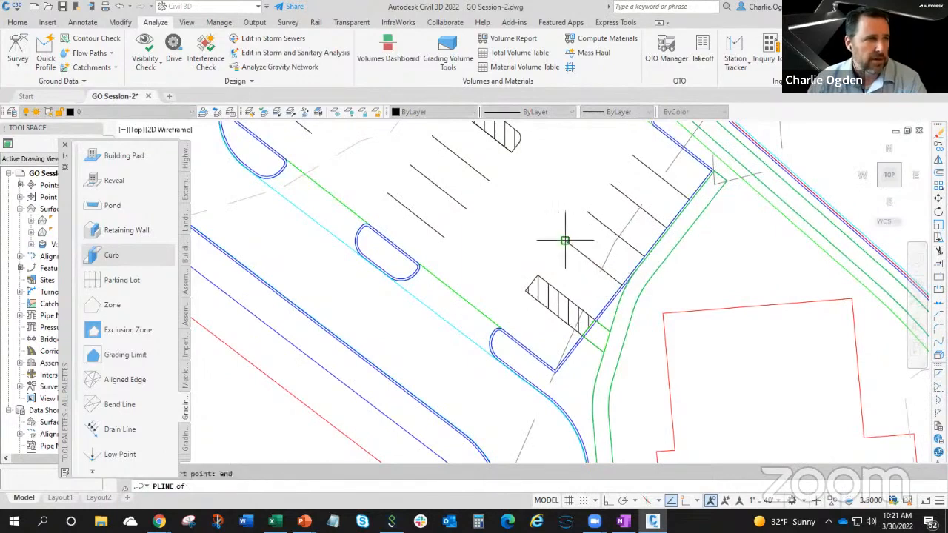
click(565, 242)
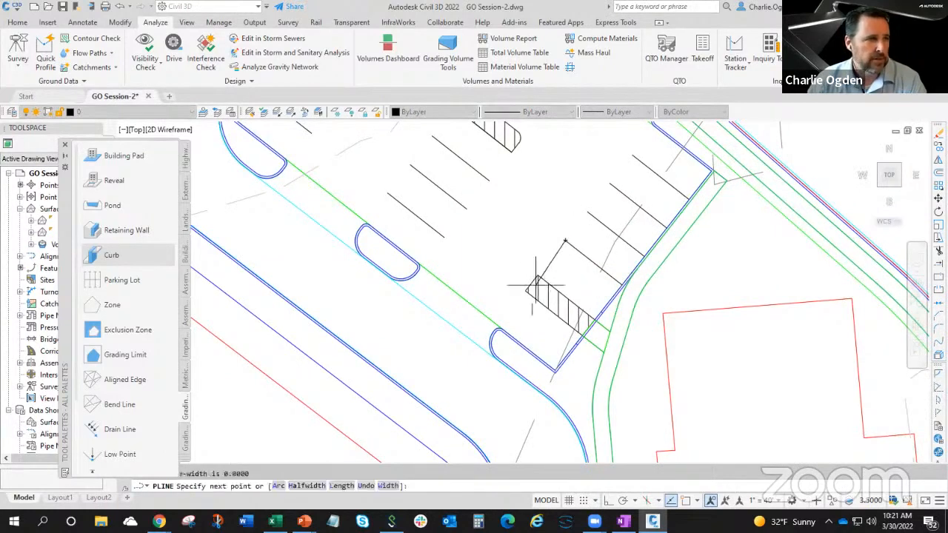
text(pe)
key(Return)
click(497, 325)
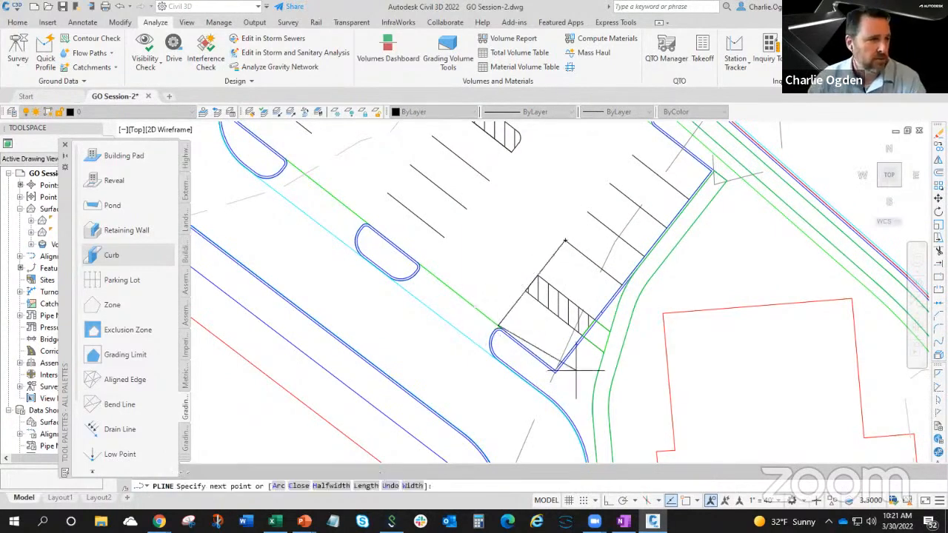
Continue the polyline through the parking lot's corner and the stripe's curb-side end, and close it around the accessible stalls.
text(end)
key(Return)
click(555, 371)
text(e)
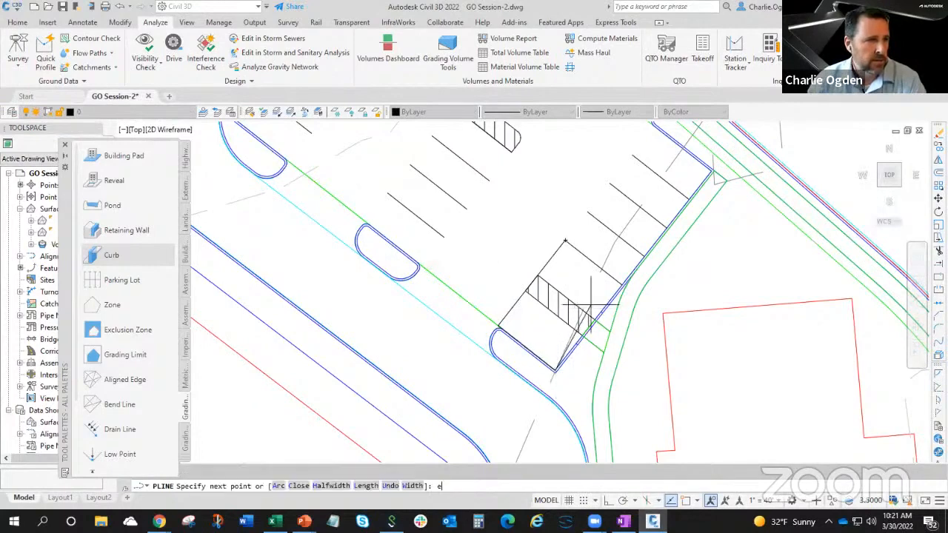
text(nd)
key(Return)
click(616, 282)
text(c)
key(Return)
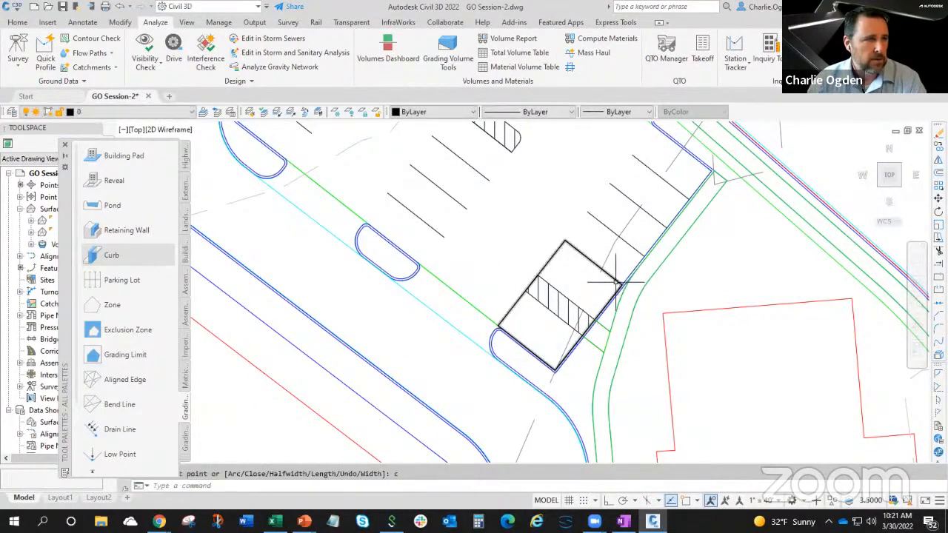
click(553, 257)
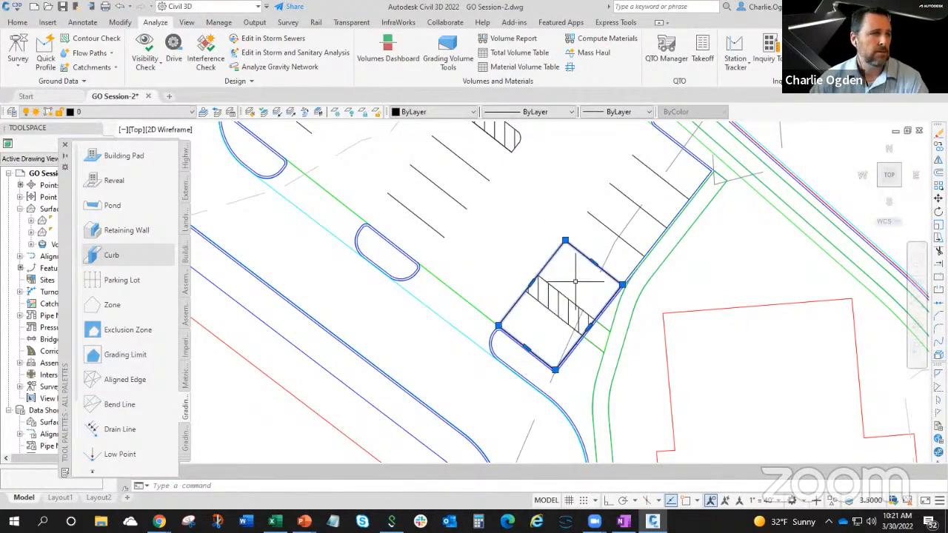
key(Escape)
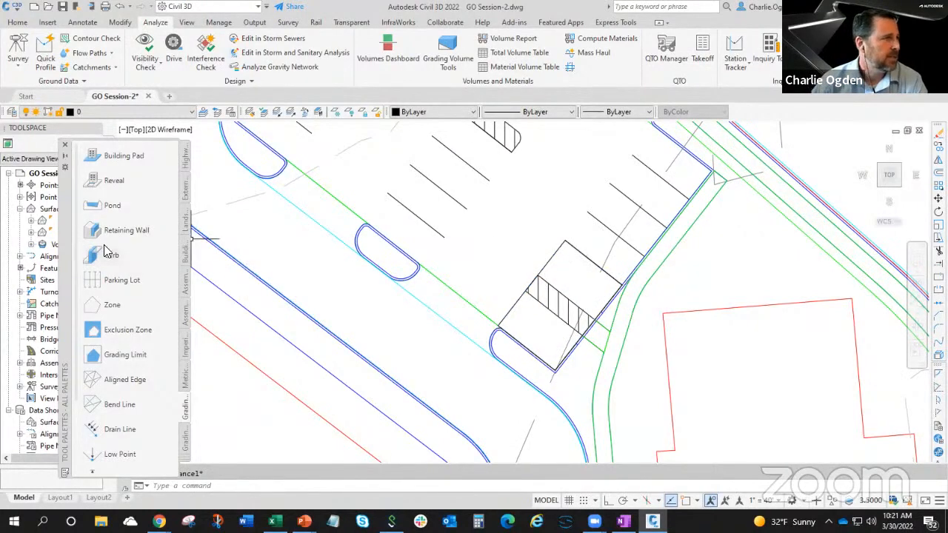
Assign the Zone grading object to the closed rectangle around the hatched aisle and name it Accessible Parking.
click(113, 305)
click(547, 263)
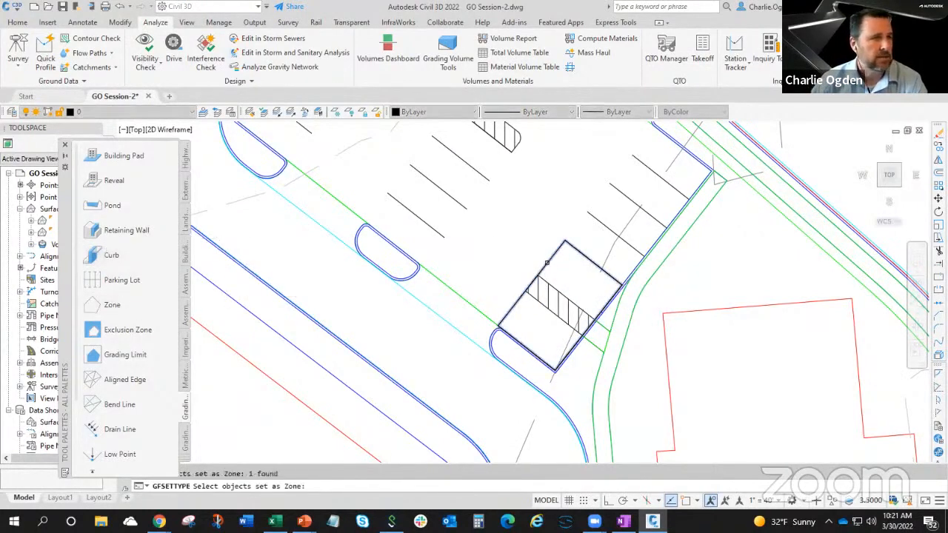
key(Return)
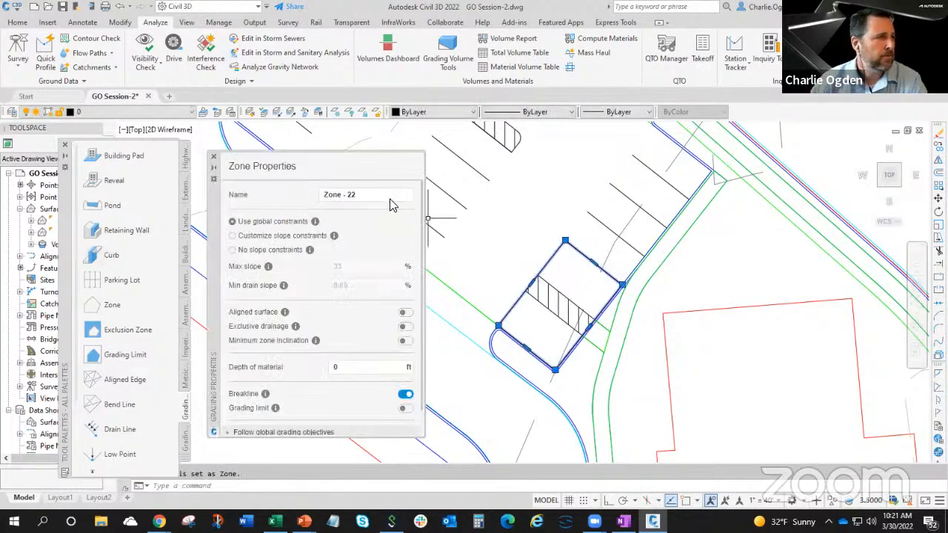
click(341, 194)
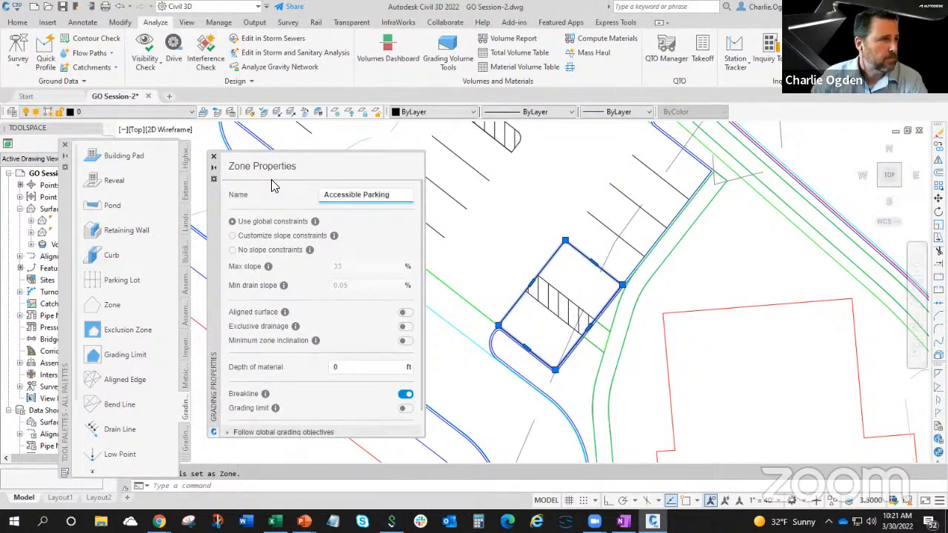
Customize the Accessible Parking zone's slope constraints with a max slope of 2% and a min drain slope of 0%.
click(244, 235)
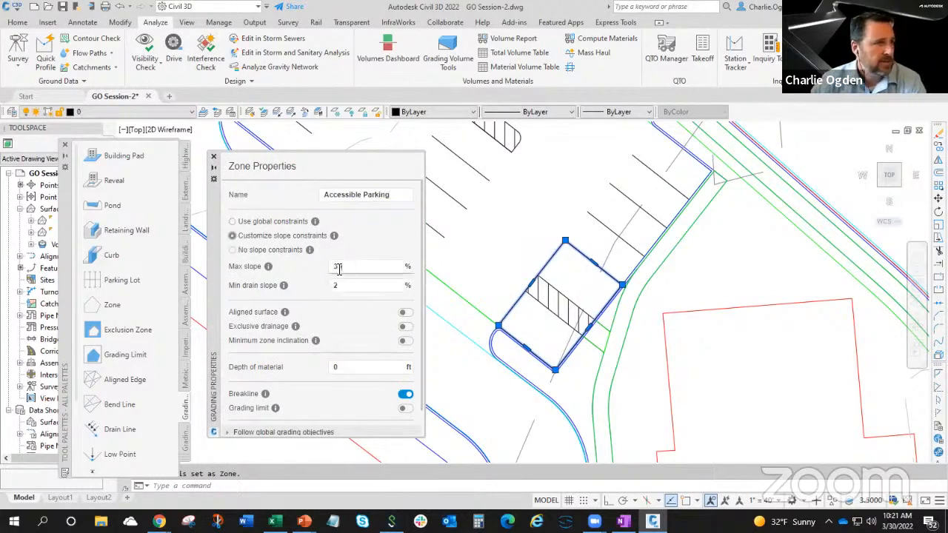
click(339, 267)
click(353, 288)
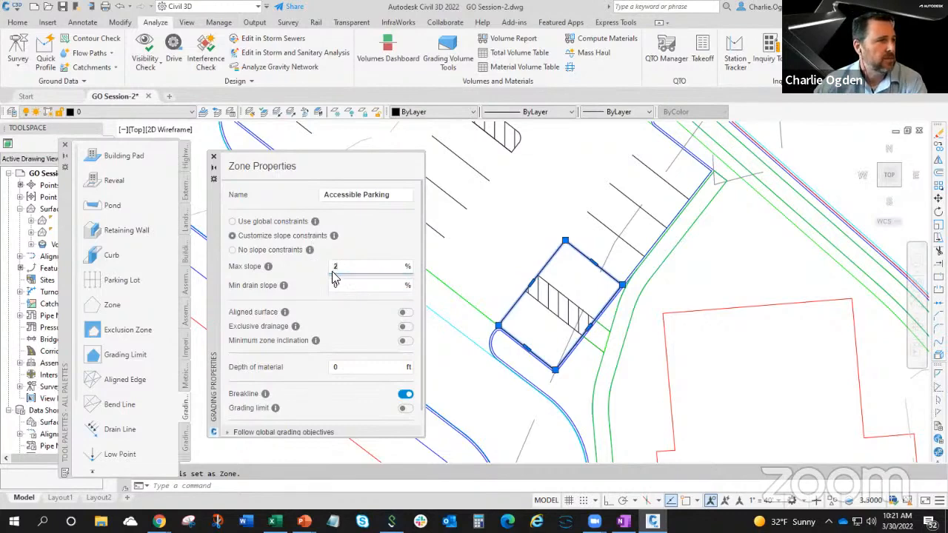
click(340, 287)
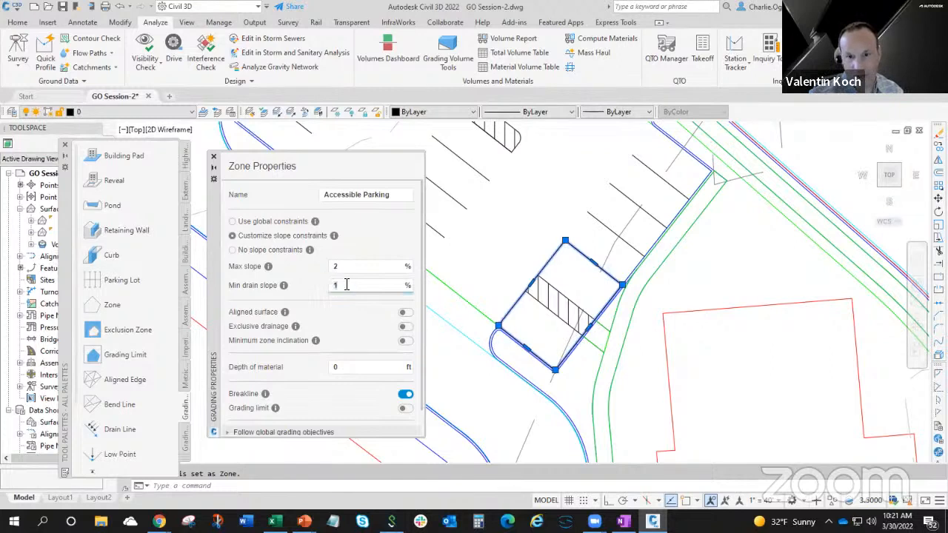
click(346, 268)
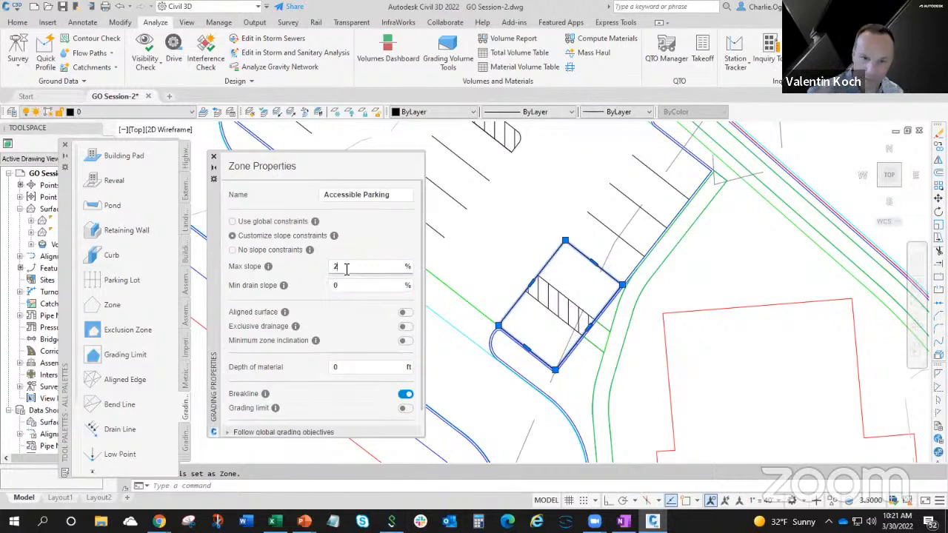
click(212, 159)
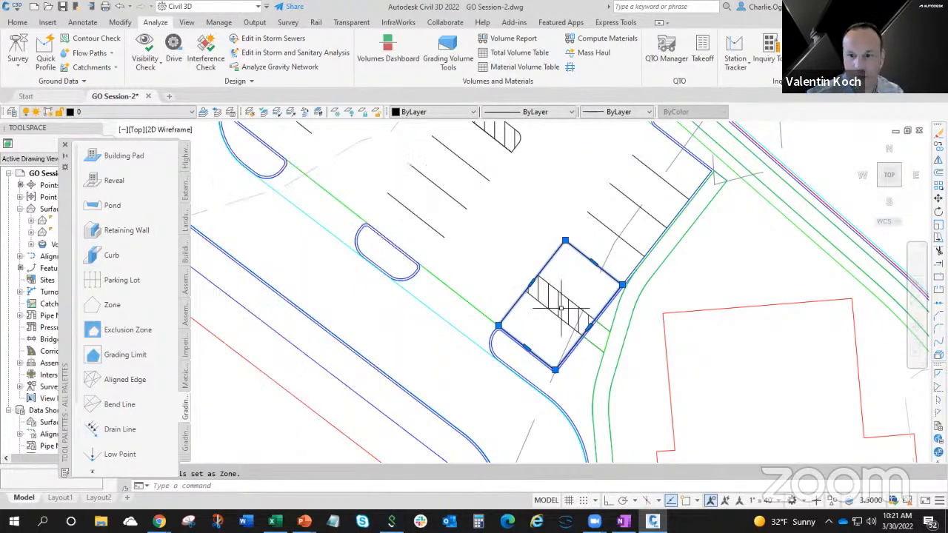
key(Escape)
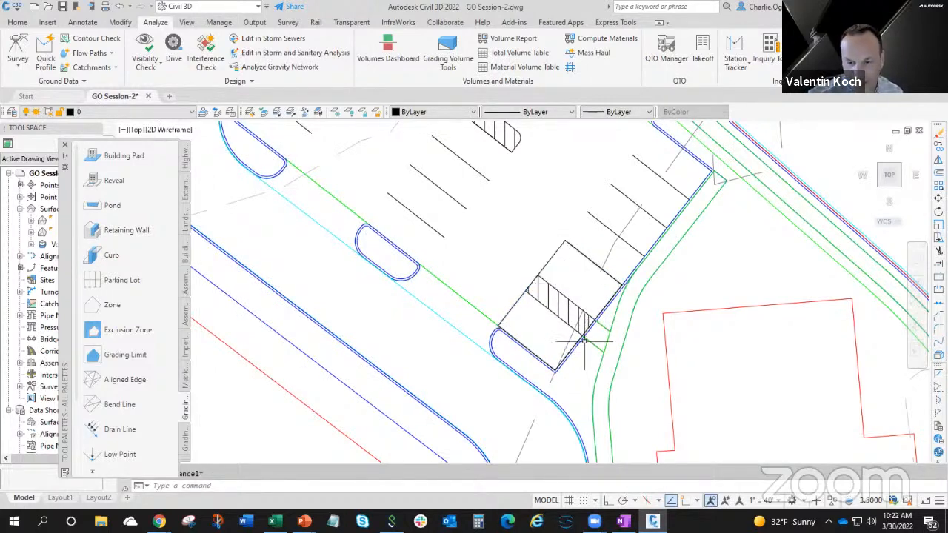
Select the ramp outline beside the hatched accessible aisle and the sidewalk ramp along the building, and assign both as Zone grading objects.
scroll(567, 345, down, 3)
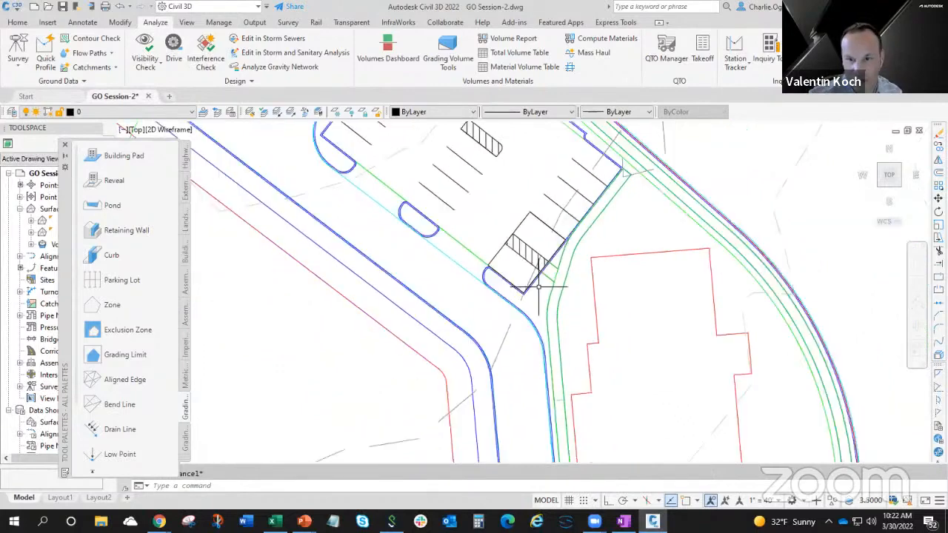
mouse_move(540, 306)
middle_down()
mouse_move(523, 239)
mouse_move(528, 258)
middle_up()
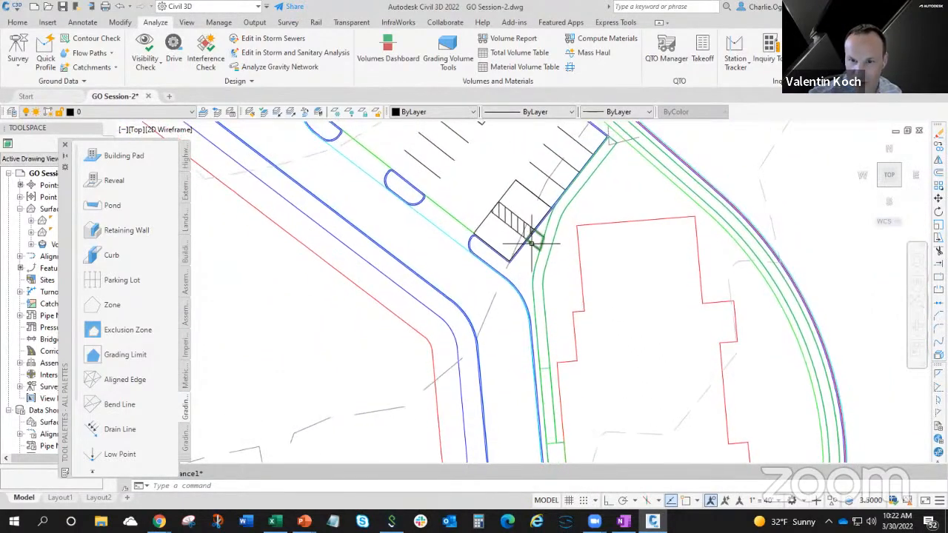
click(531, 240)
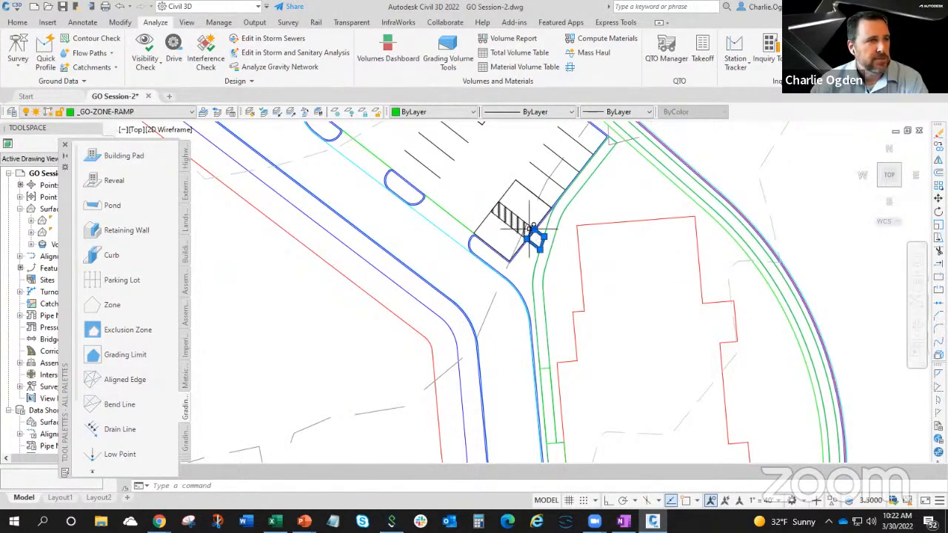
scroll(533, 230, up, 5)
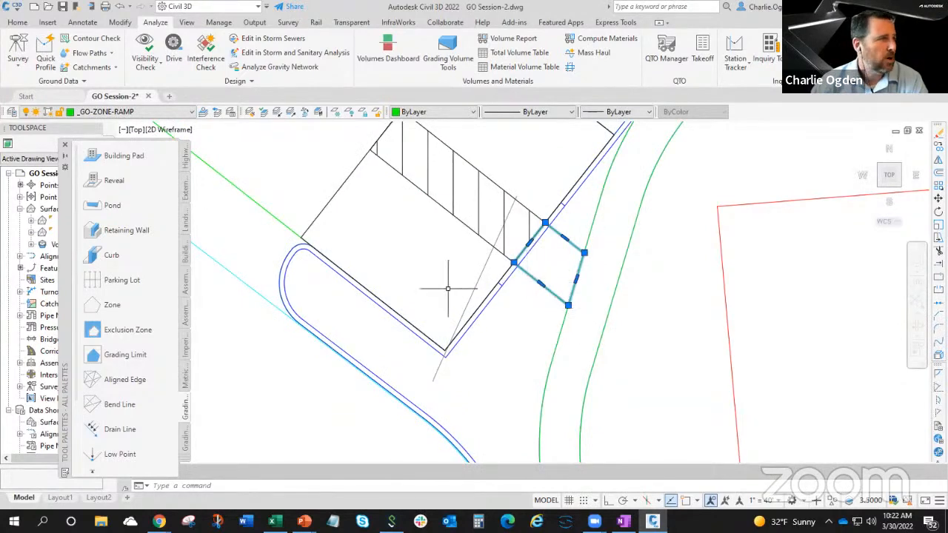
scroll(519, 334, down, 5)
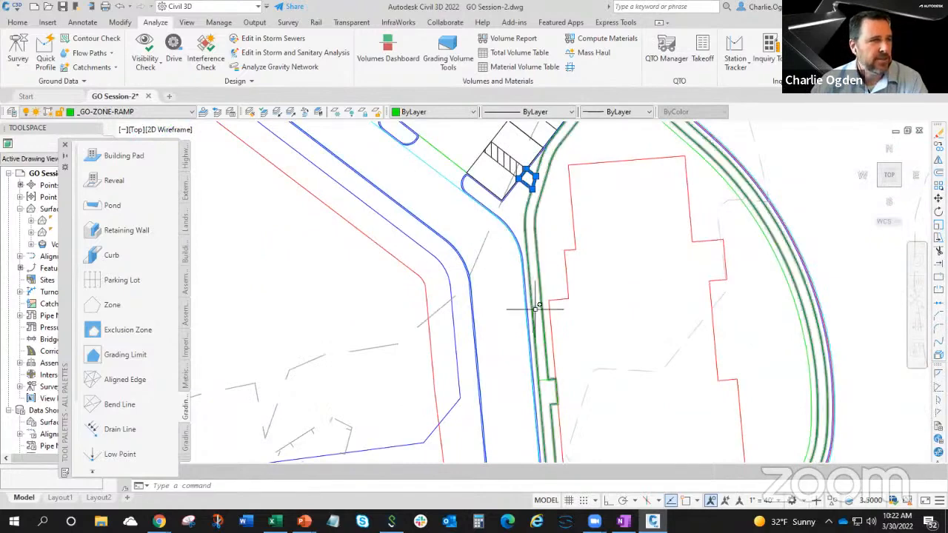
click(539, 333)
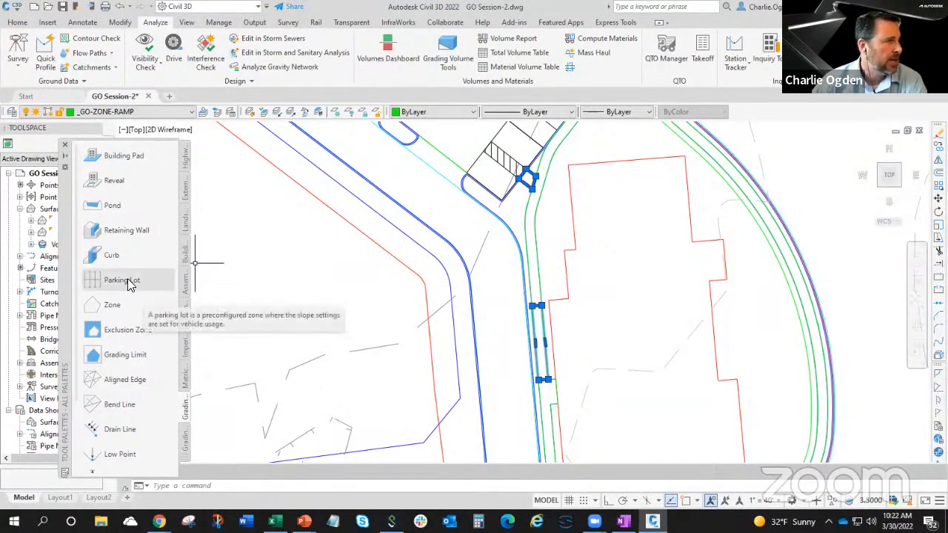
click(113, 305)
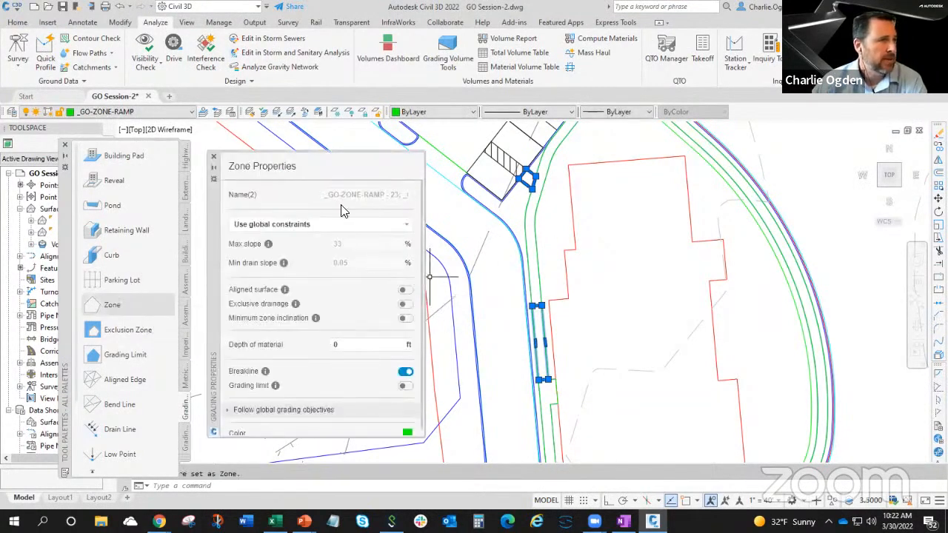
Customize the slope constraints of both ramp zones with a max slope of 8% and a min drain slope of 0%.
click(270, 226)
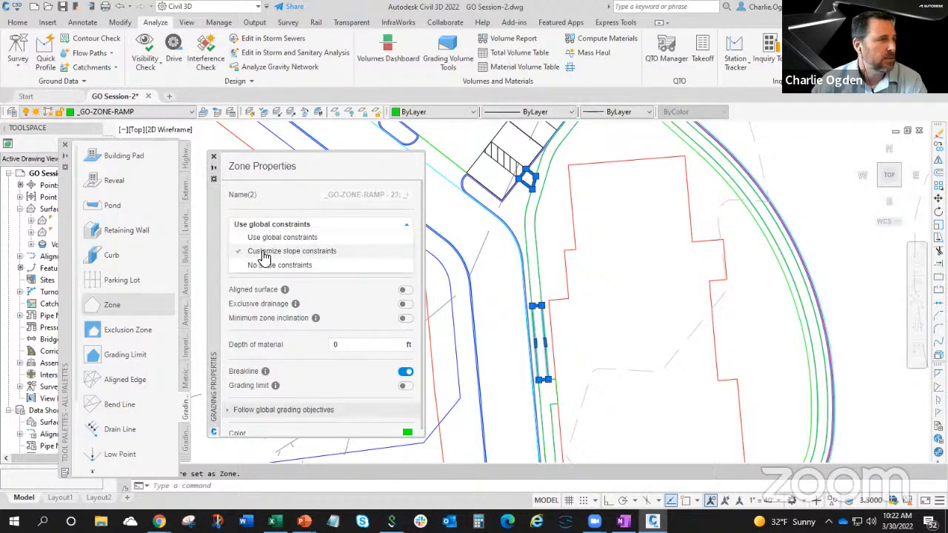
click(264, 252)
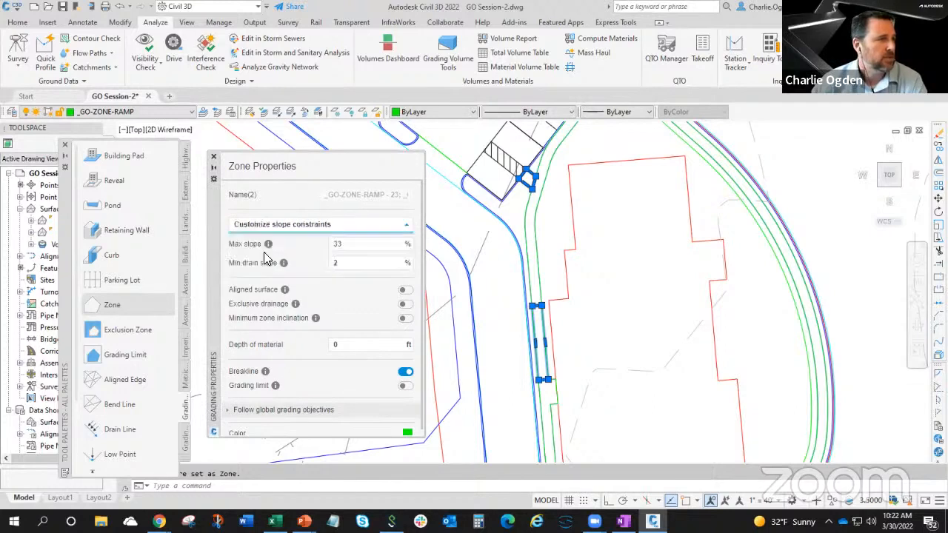
click(347, 245)
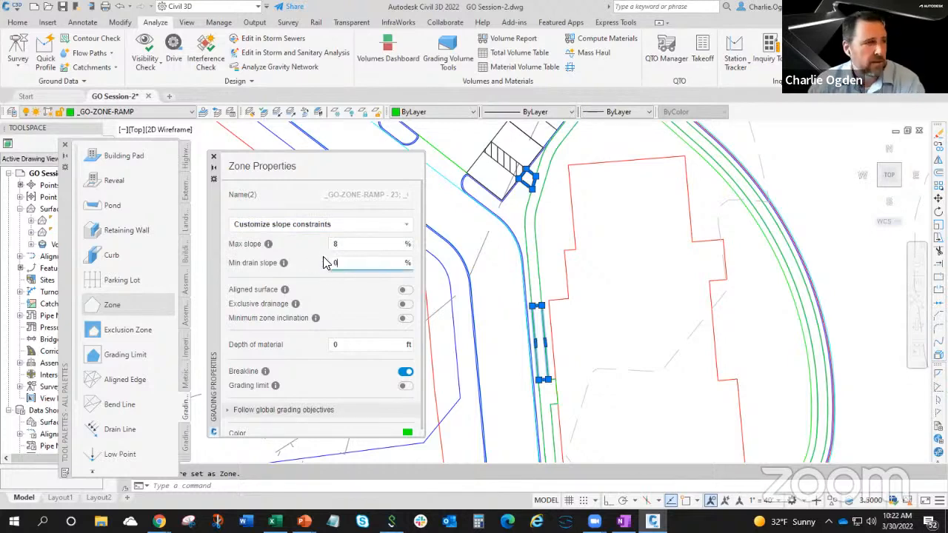
click(346, 244)
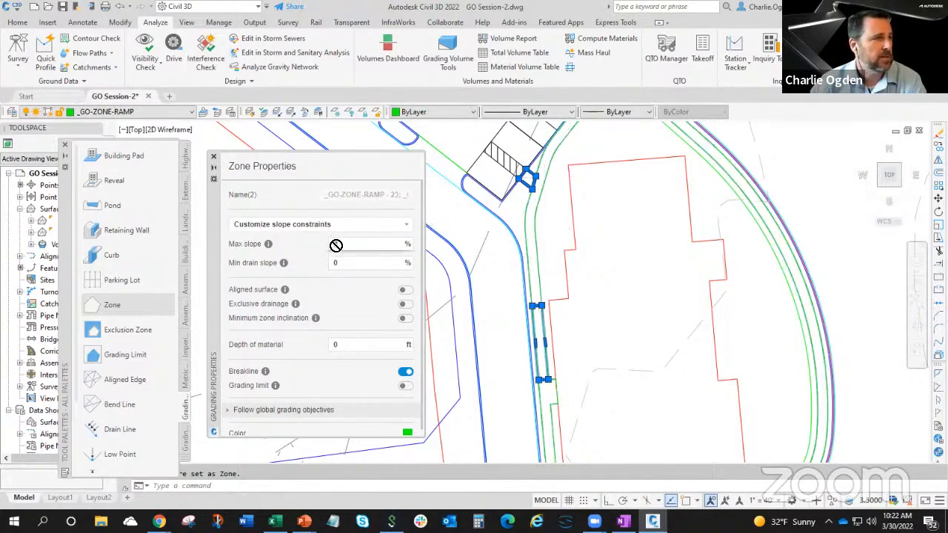
click(213, 158)
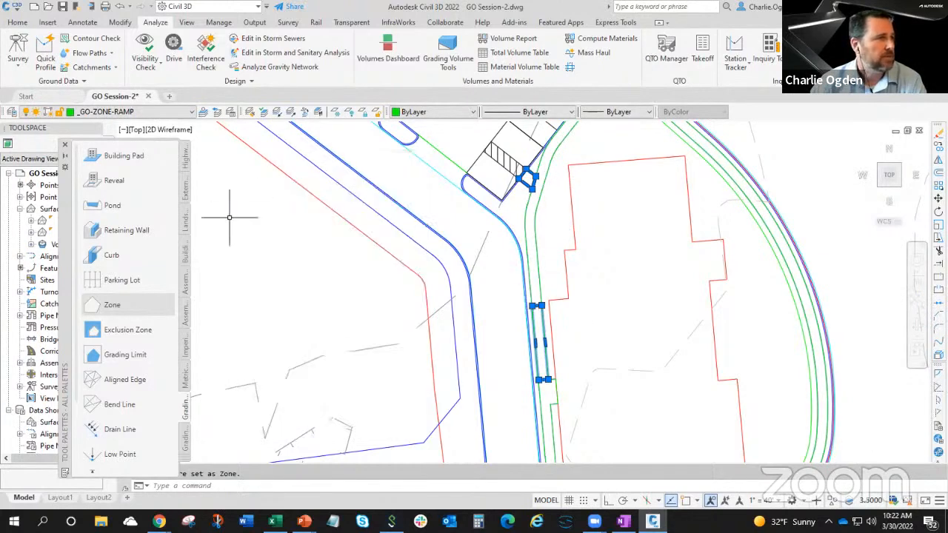
key(Escape)
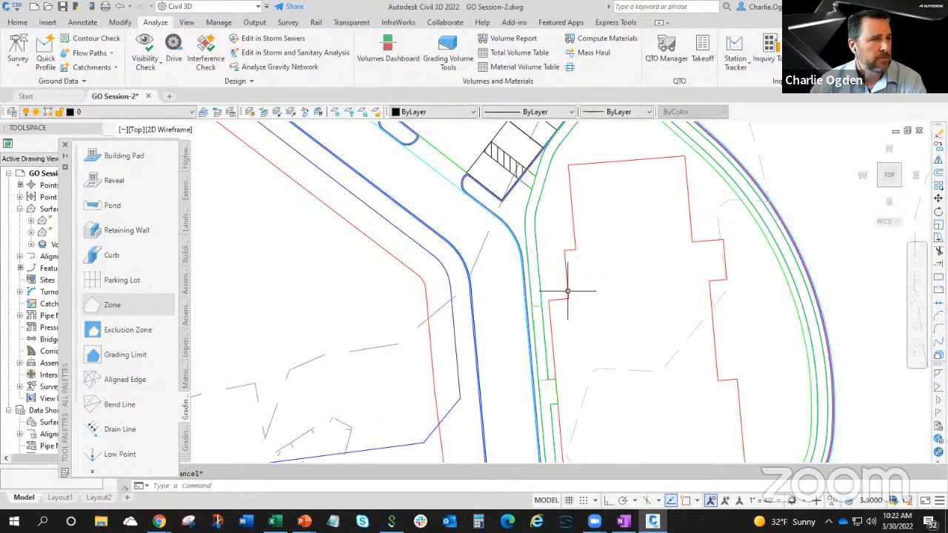
Rename the sidewalk ramp zone along the building as Ramp.
click(538, 322)
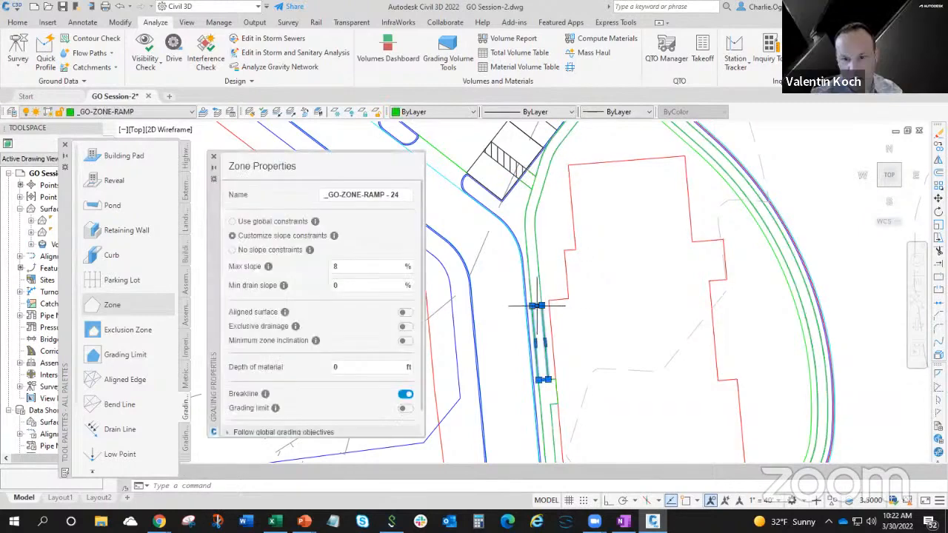
click(401, 194)
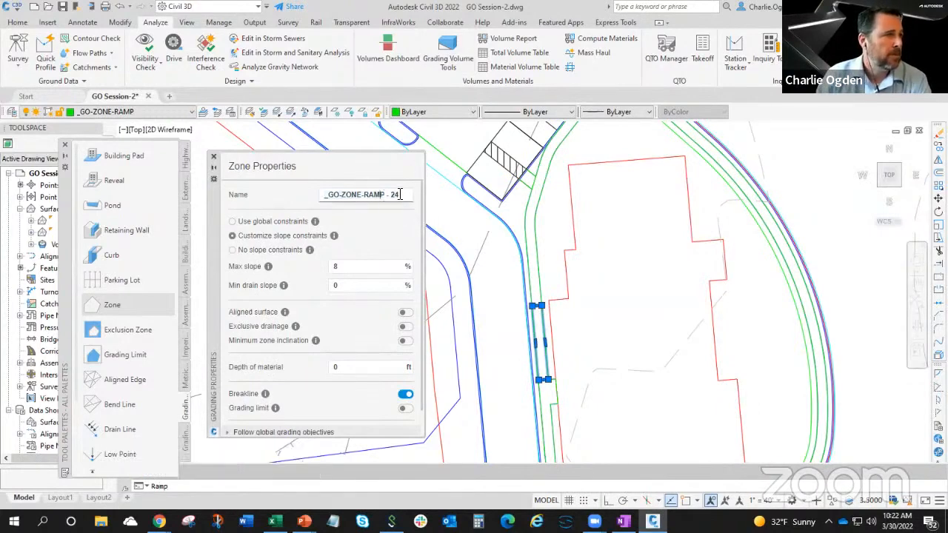
click(314, 195)
text(Ramp)
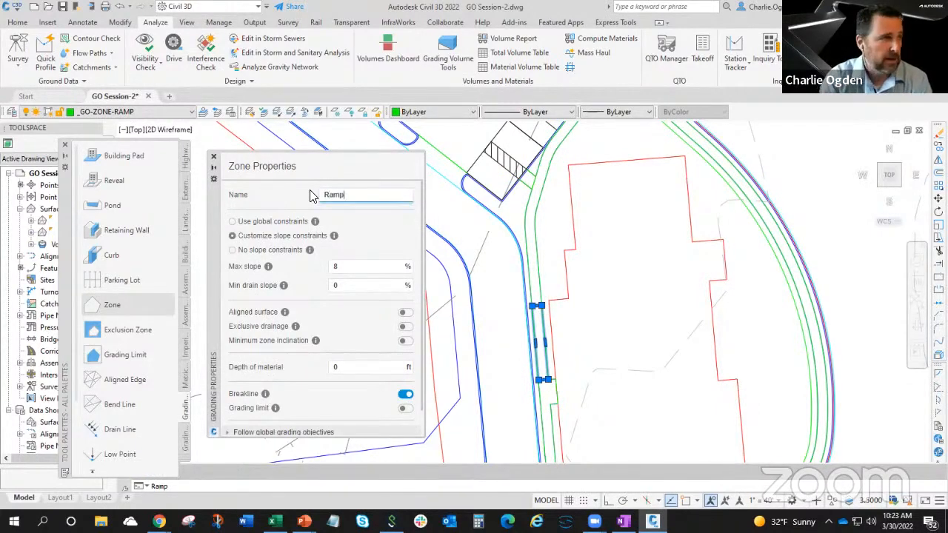
click(213, 157)
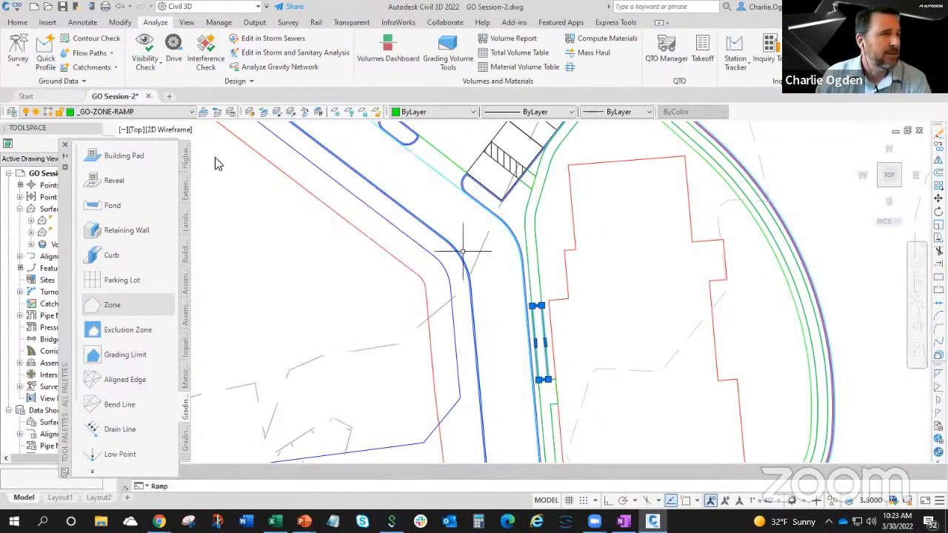
Rename the ramp zone beside the hatched accessible aisle as Ramp1.
click(526, 184)
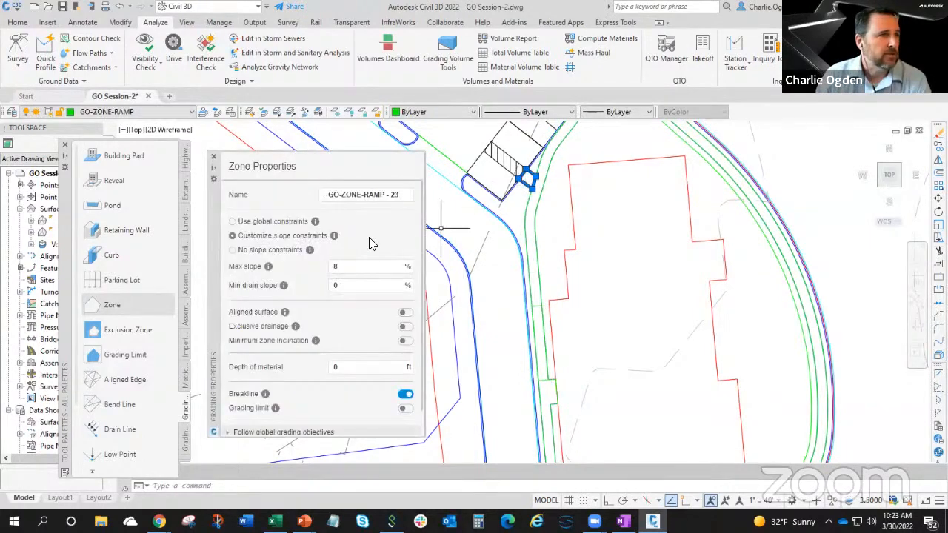
click(406, 193)
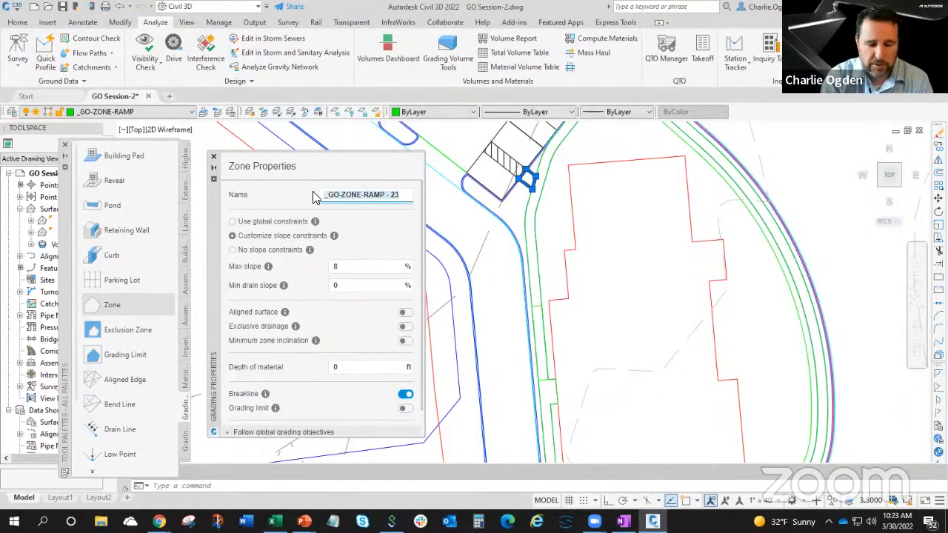
text(Ramp1)
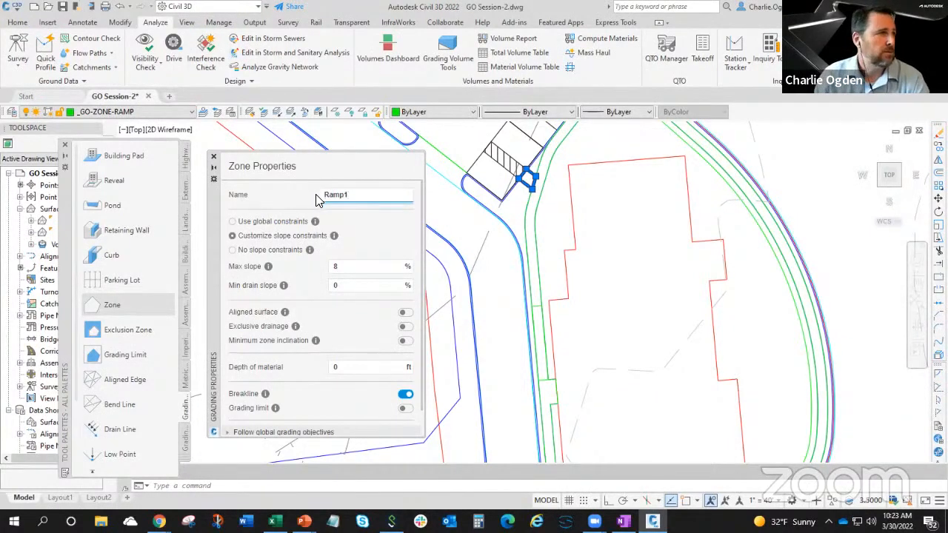
click(463, 226)
key(Escape)
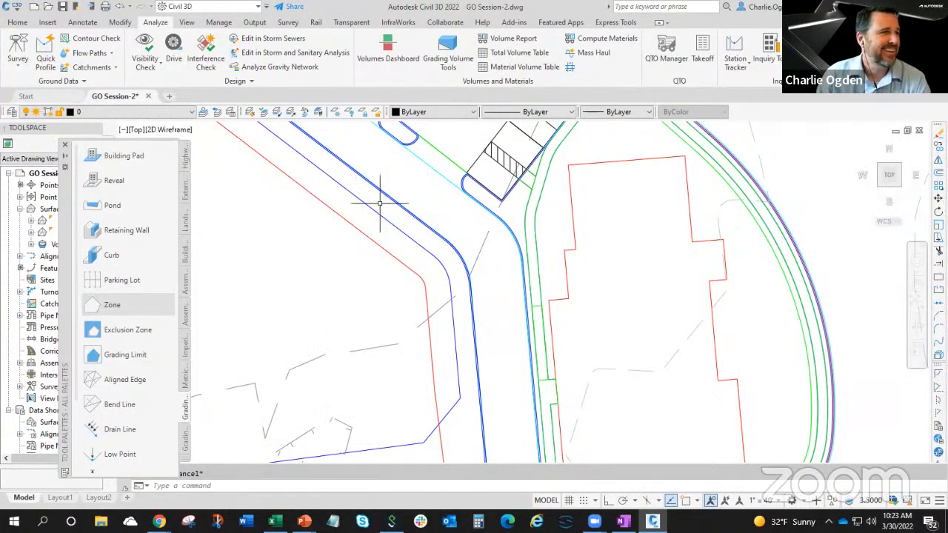
Check the names and slope constraints of the two ramp zones.
click(526, 184)
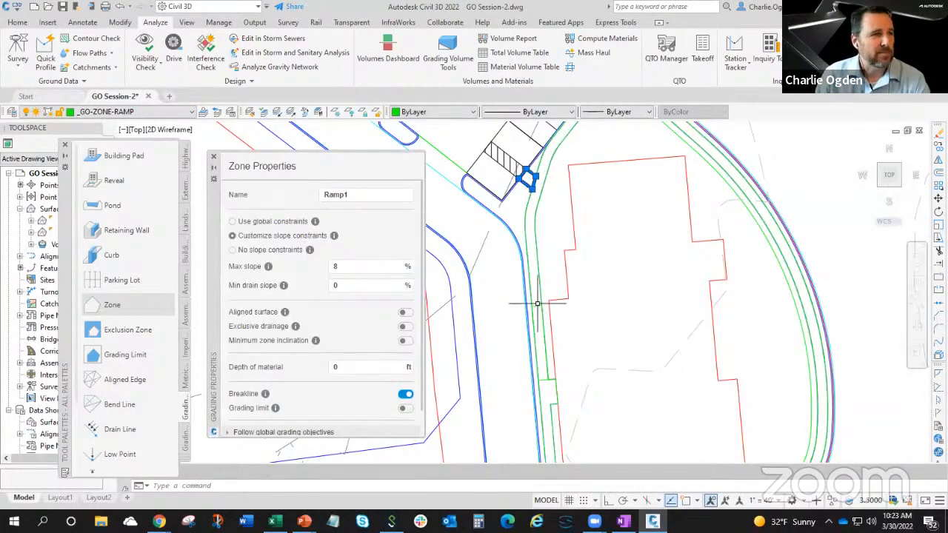
click(537, 304)
click(544, 321)
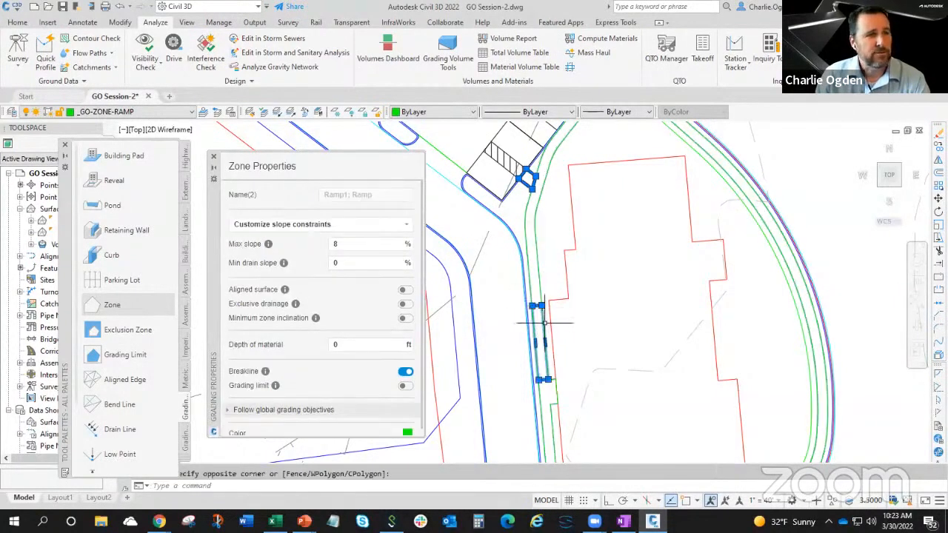
key(Escape)
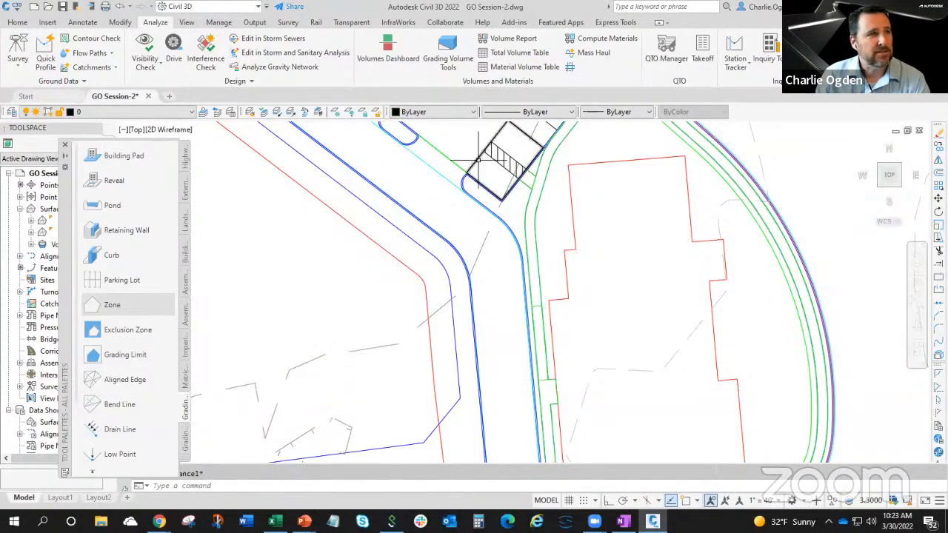
Review the Accessible Parking zone's properties, and close the zone properties and the tool palettes.
middle_drag(483, 159, 491, 248)
click(499, 220)
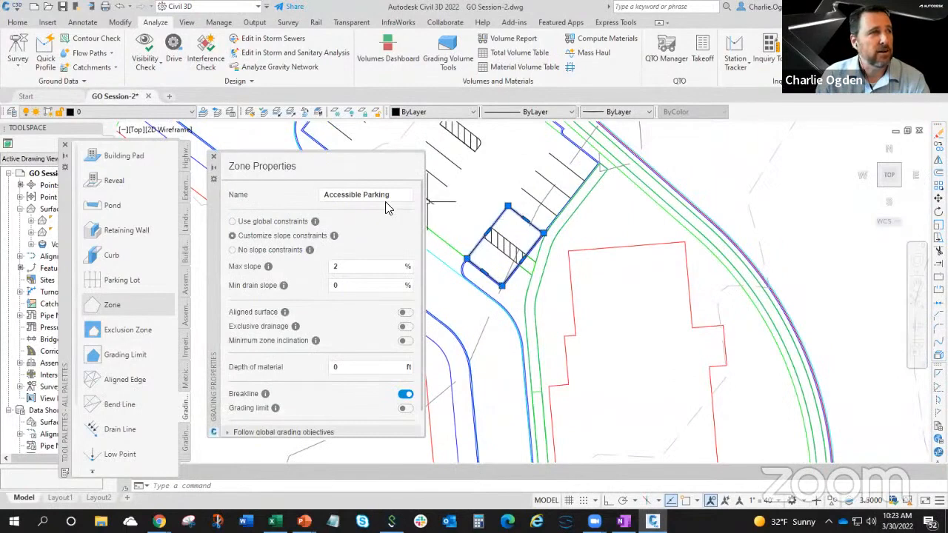
click(213, 160)
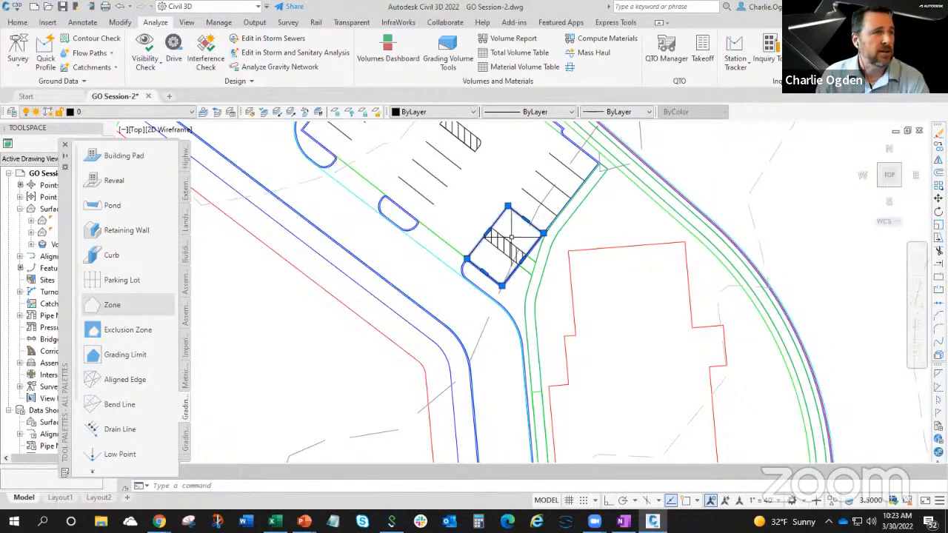
key(Escape)
click(65, 145)
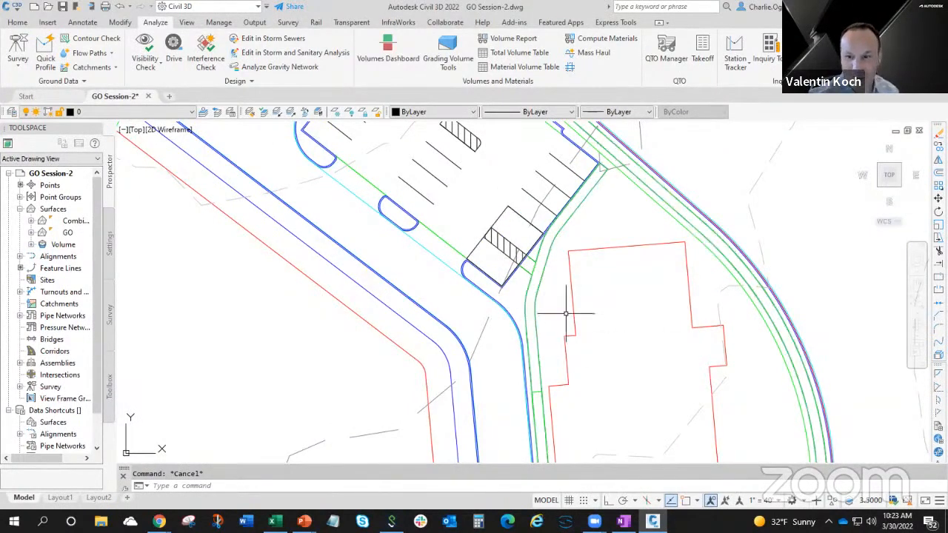
Switch to the running PowerPoint slide show on site grading with Grading Optimization.
middle_drag(571, 332, 558, 310)
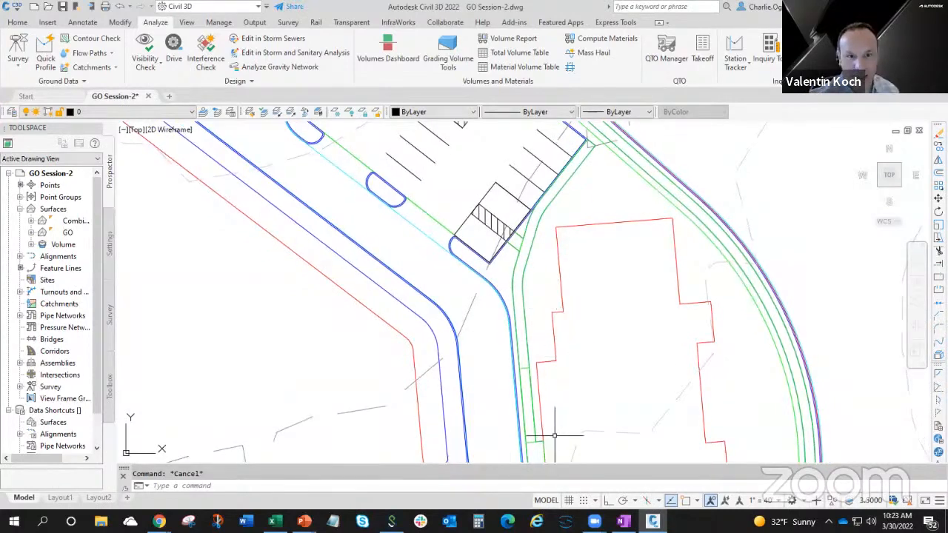
mouse_move(304, 521)
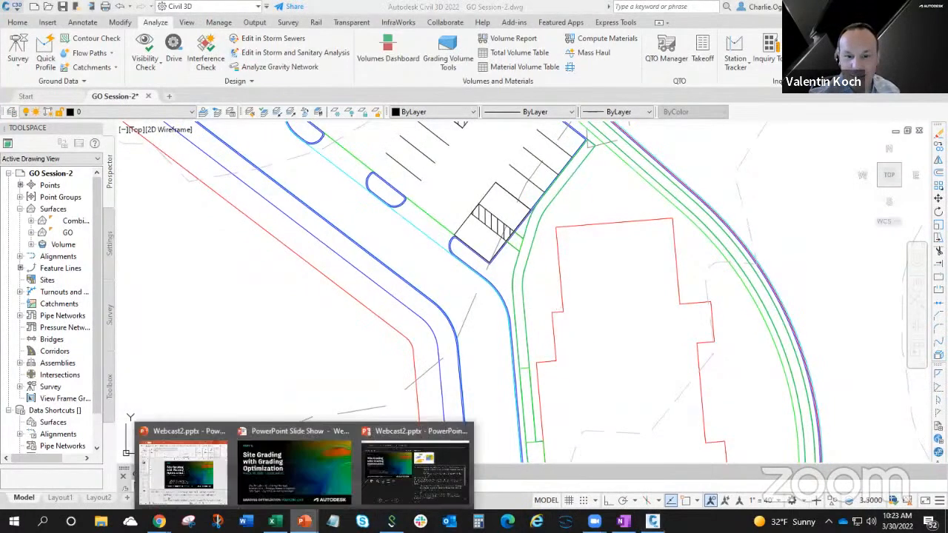
click(319, 486)
click(503, 295)
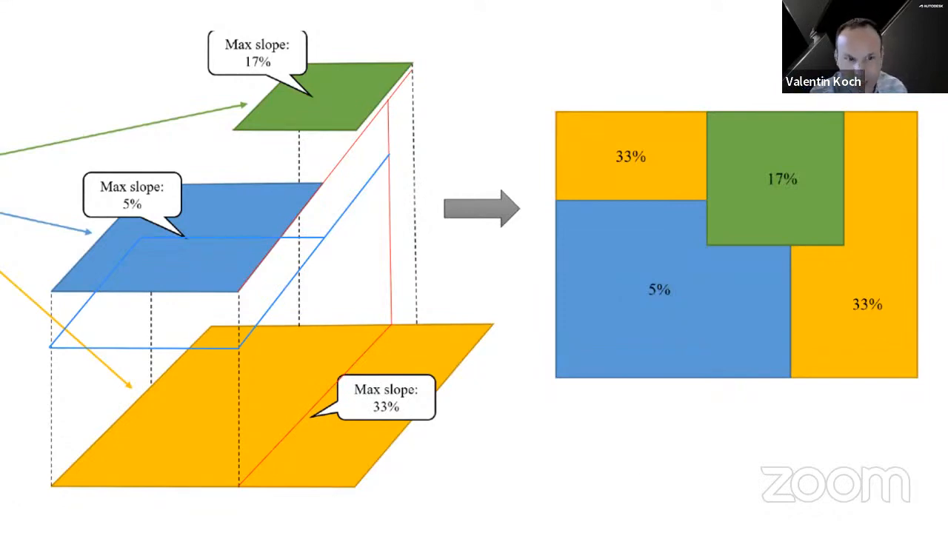
click(490, 287)
key(Left)
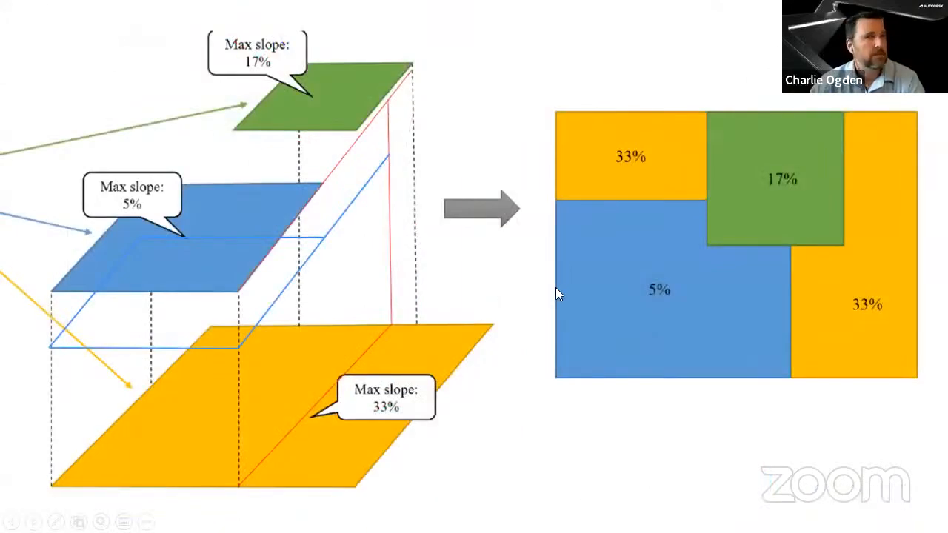
click(282, 250)
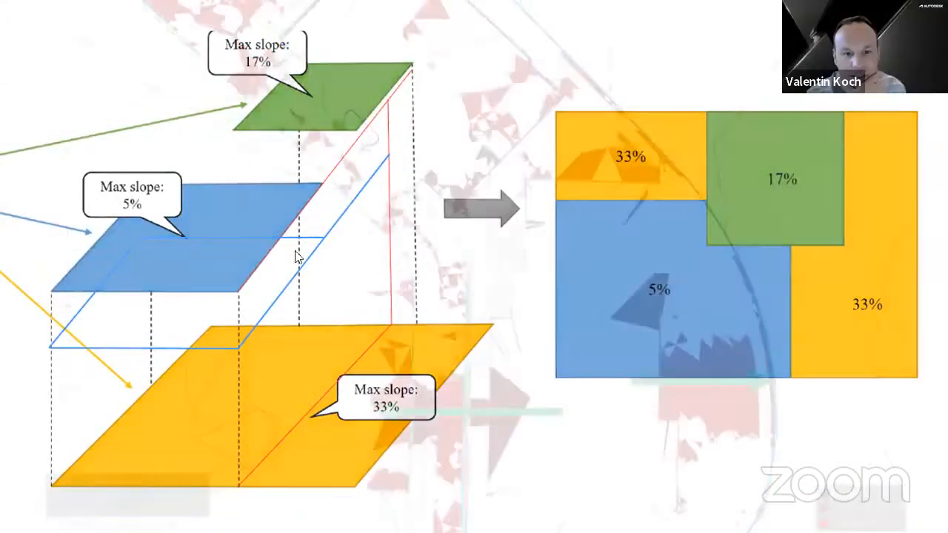
key(Left)
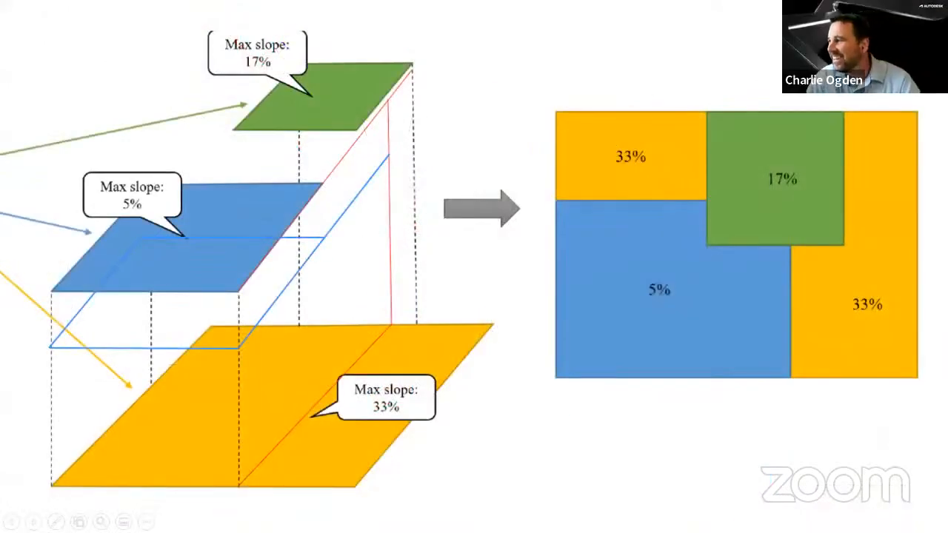
key(Right)
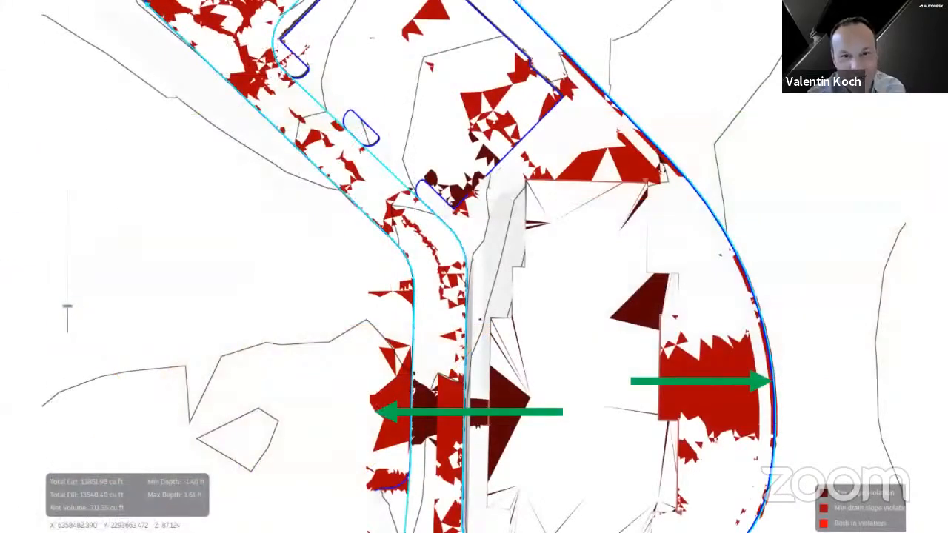
key(Left)
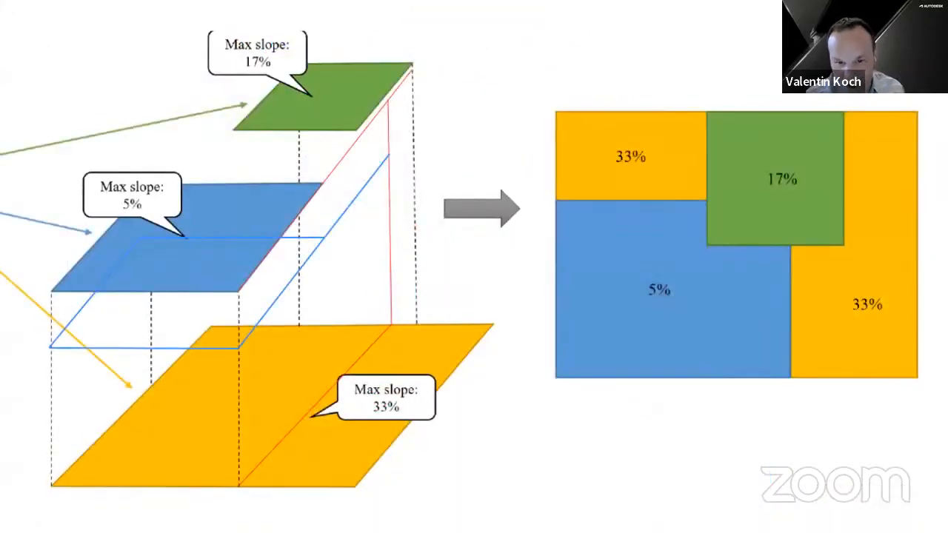
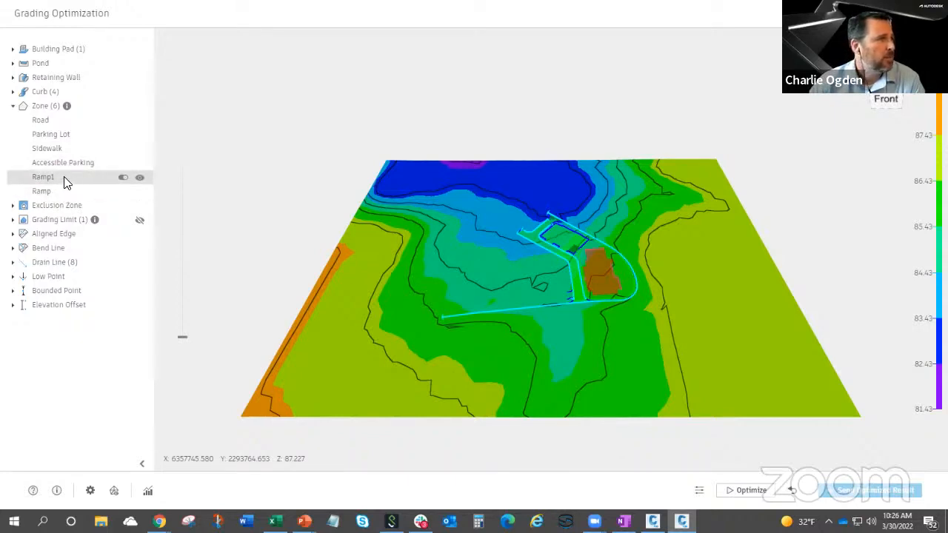
Reorder the zones so that Accessible Parking, Ramp and Ramp1 come first in the Zone list, in that order.
drag(64, 175, 61, 127)
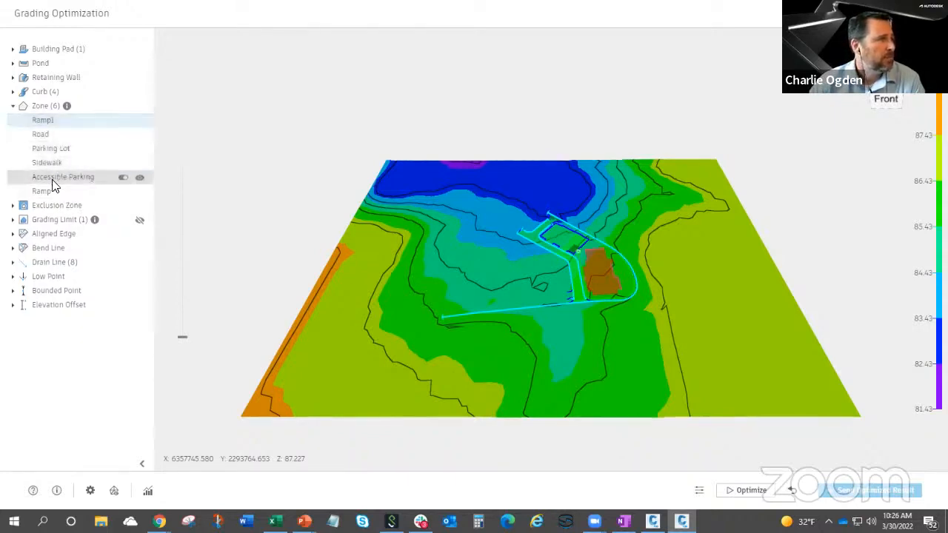
drag(54, 190, 62, 124)
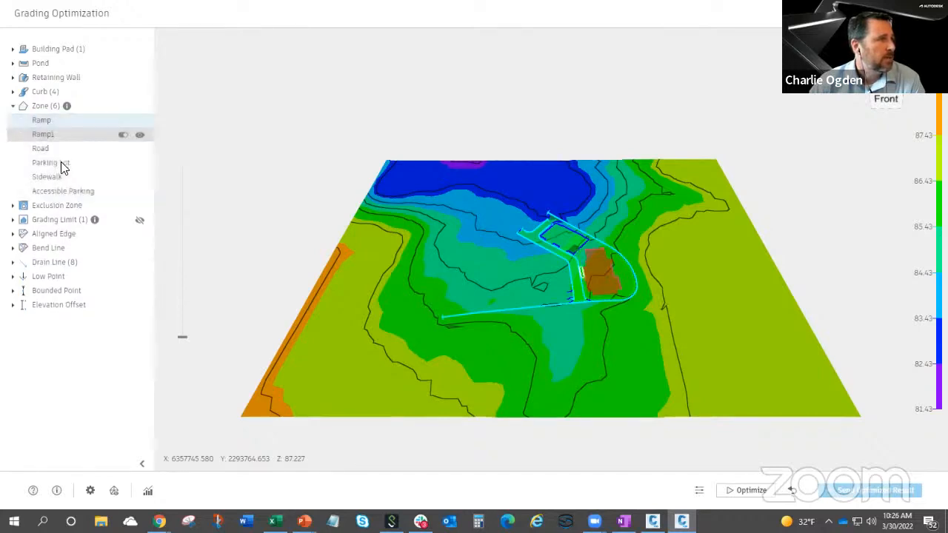
drag(63, 190, 62, 120)
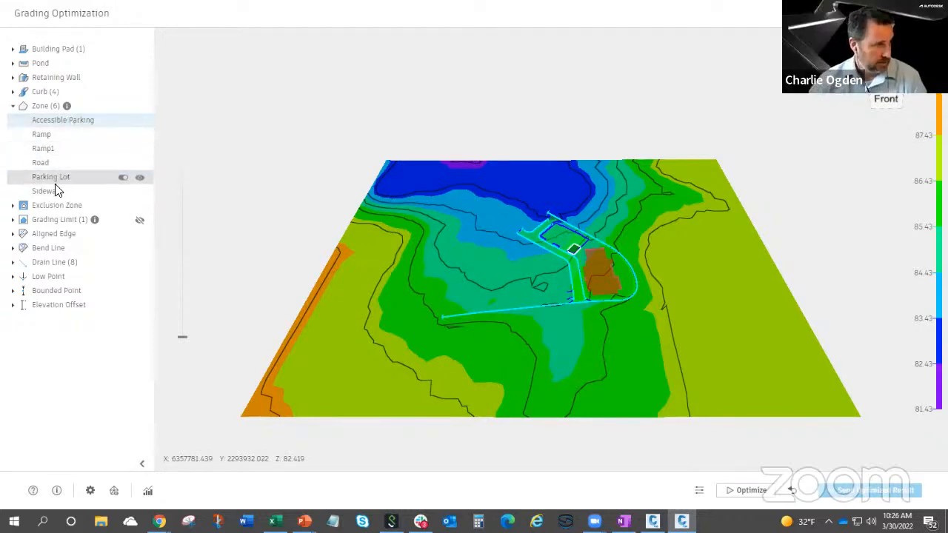
click(61, 123)
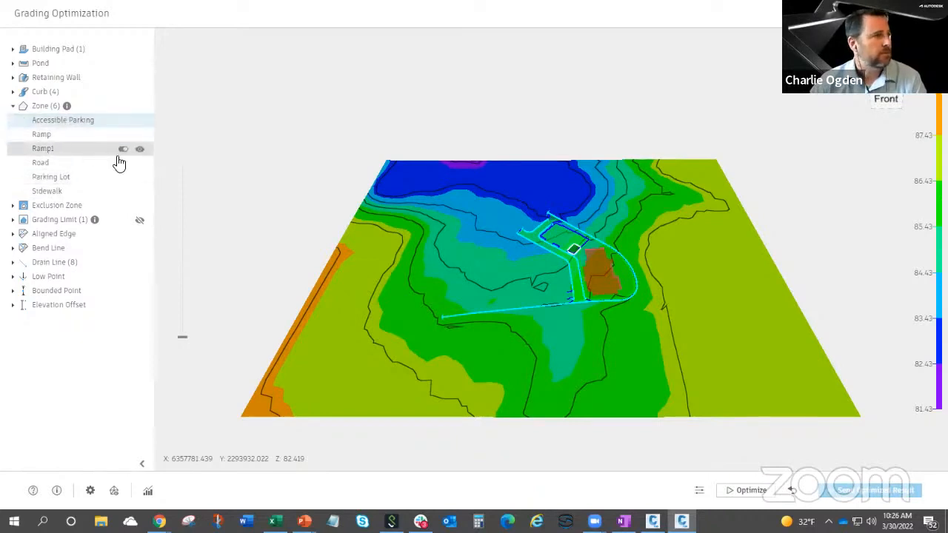
Set a finer contour interval in the visualization settings and start the optimization.
drag(305, 231, 396, 231)
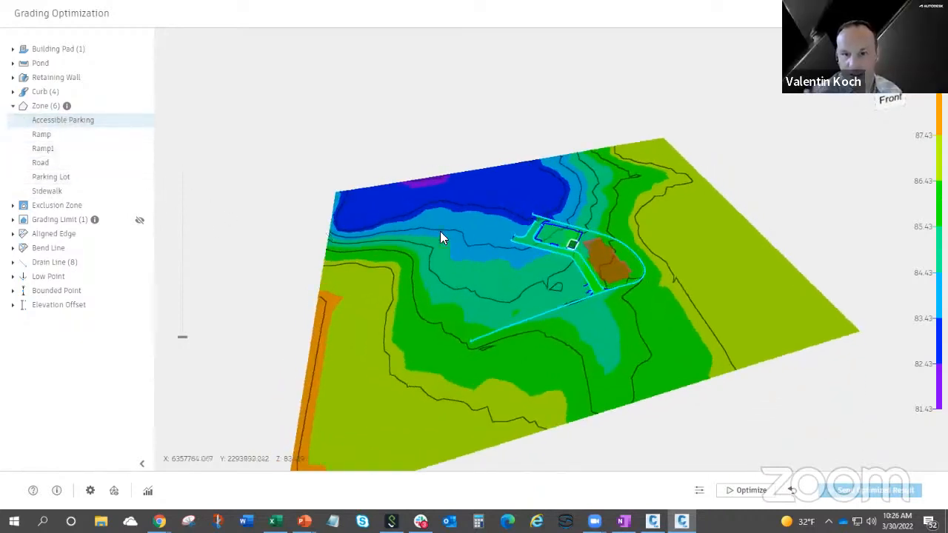
scroll(599, 244, up, 10)
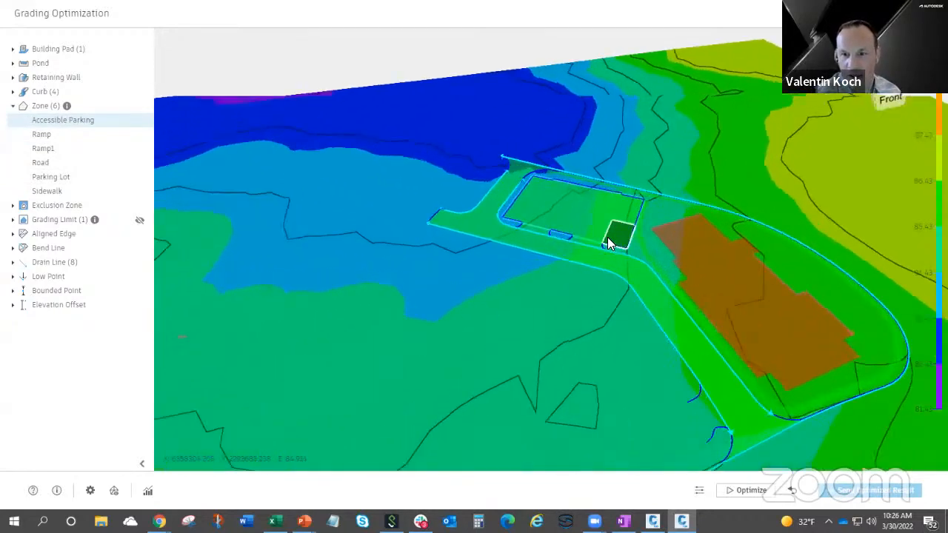
scroll(609, 235, up, 5)
right_drag(630, 252, 417, 235)
drag(493, 307, 623, 372)
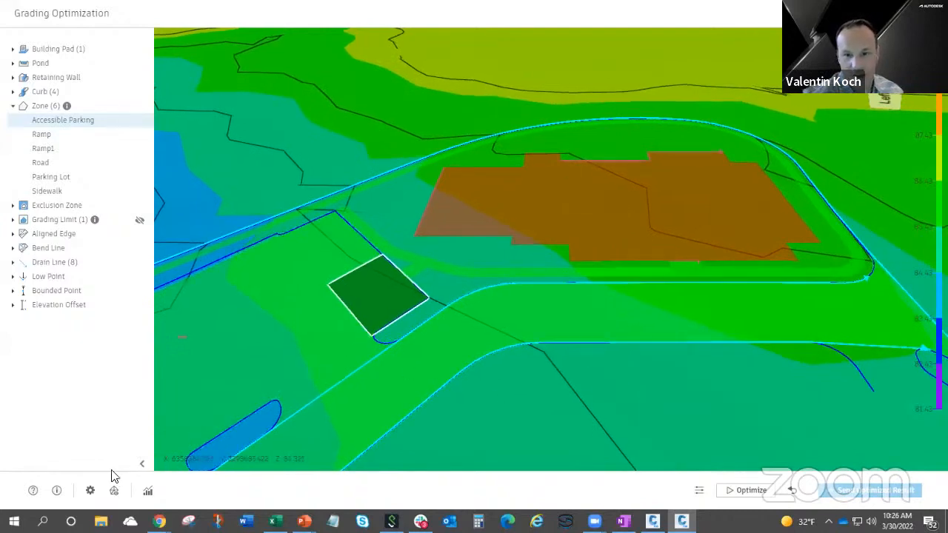
click(114, 491)
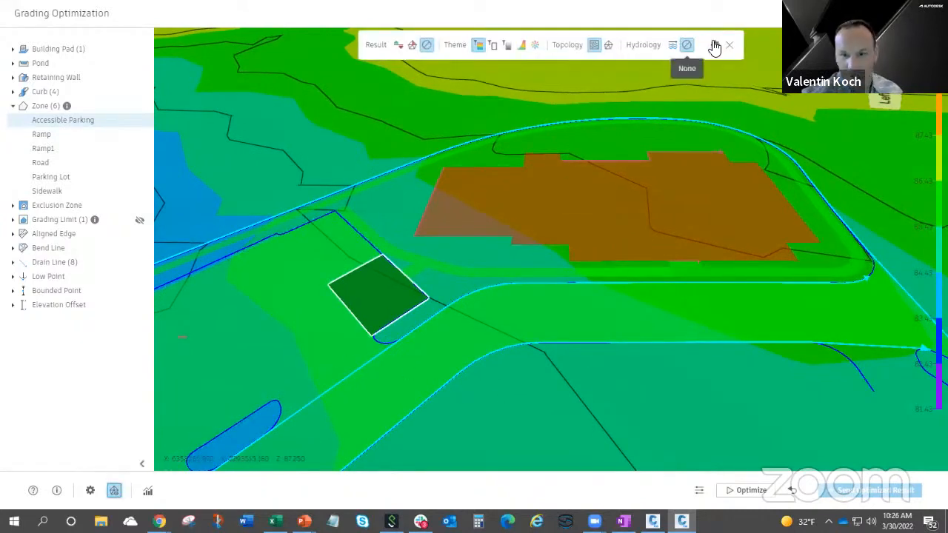
click(715, 46)
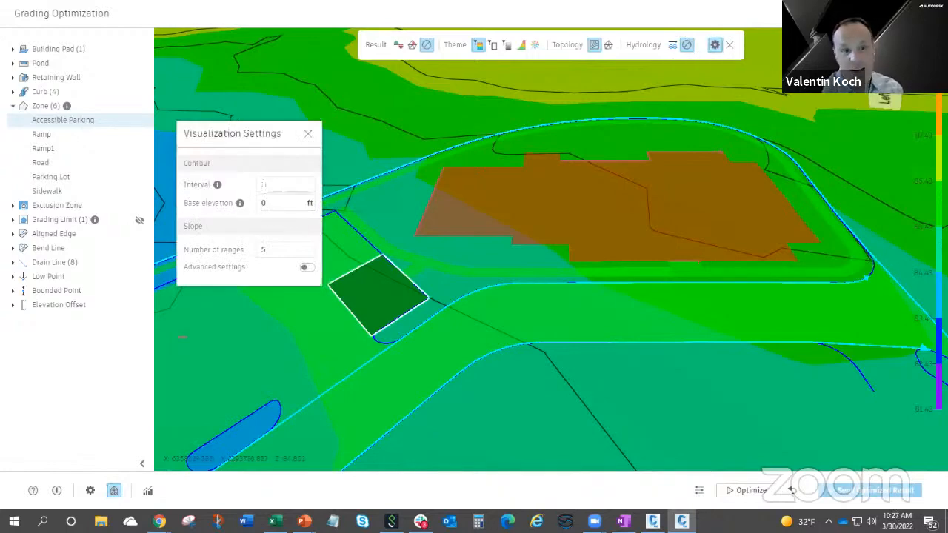
text(10)
click(308, 136)
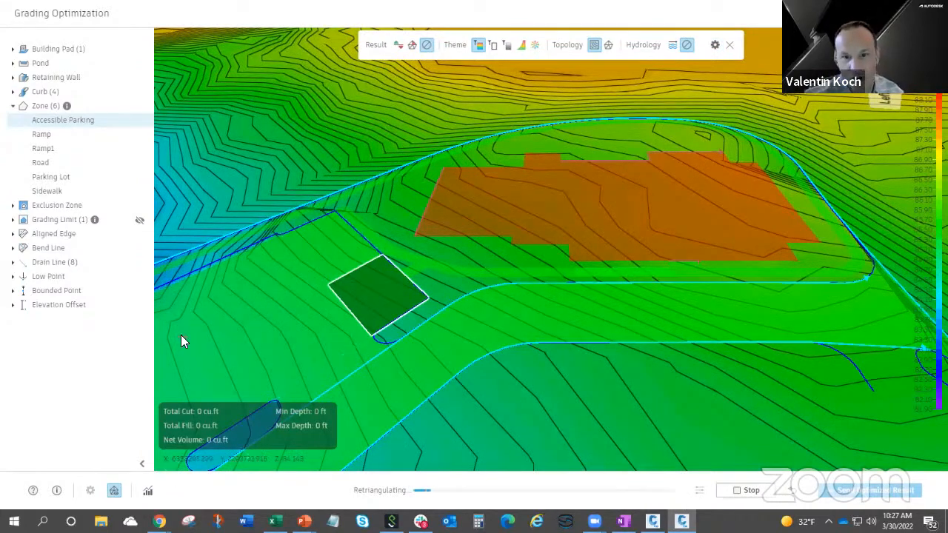
Display the slope constraint violations on the surface and inspect the slopes in the accessible parking area.
middle_drag(183, 343, 172, 292)
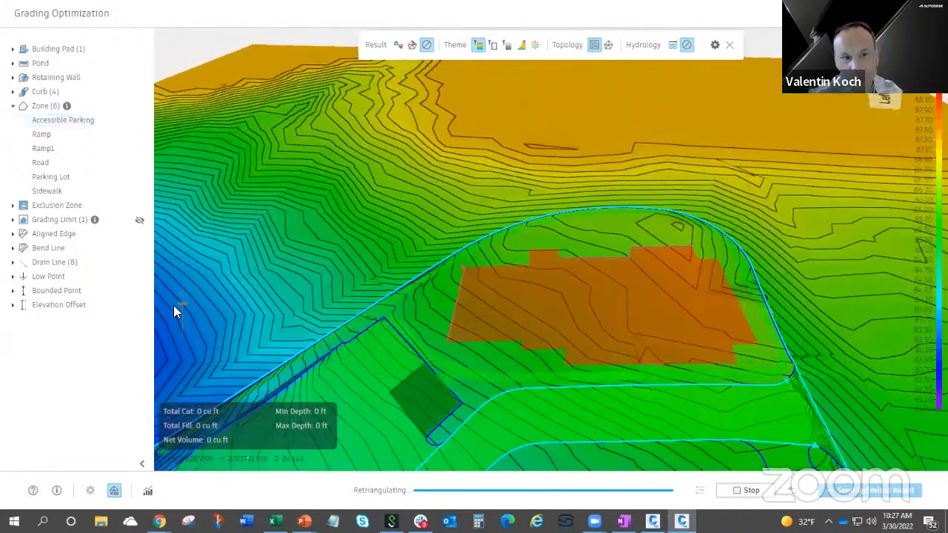
middle_drag(354, 376, 676, 378)
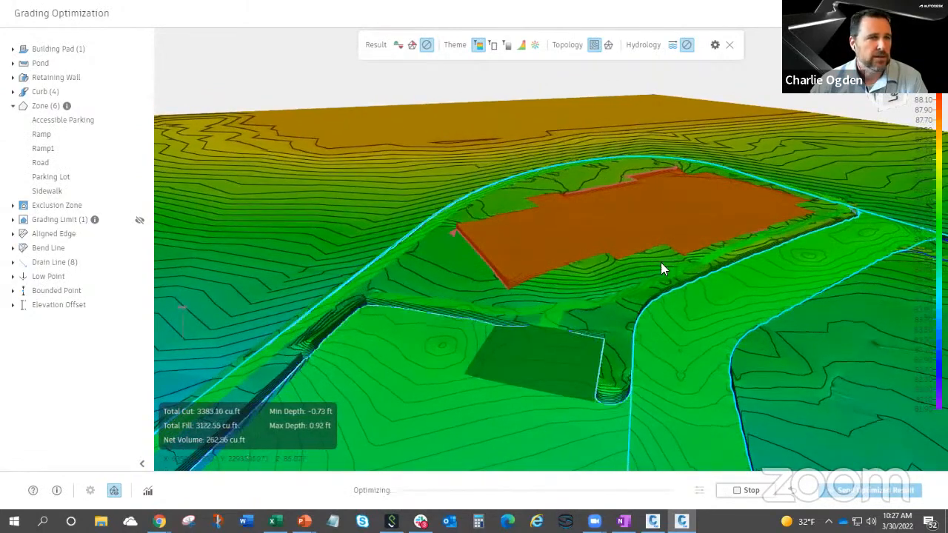
click(412, 45)
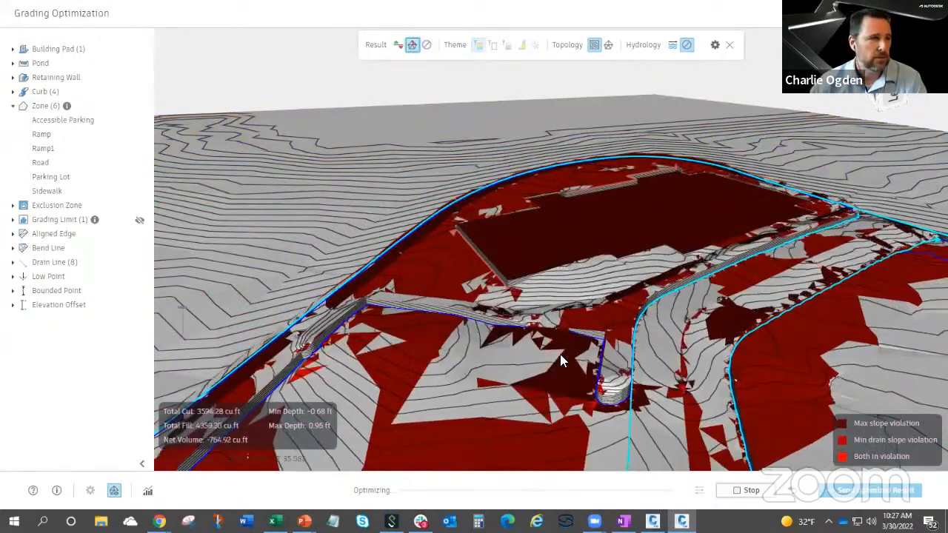
scroll(550, 357, up, 4)
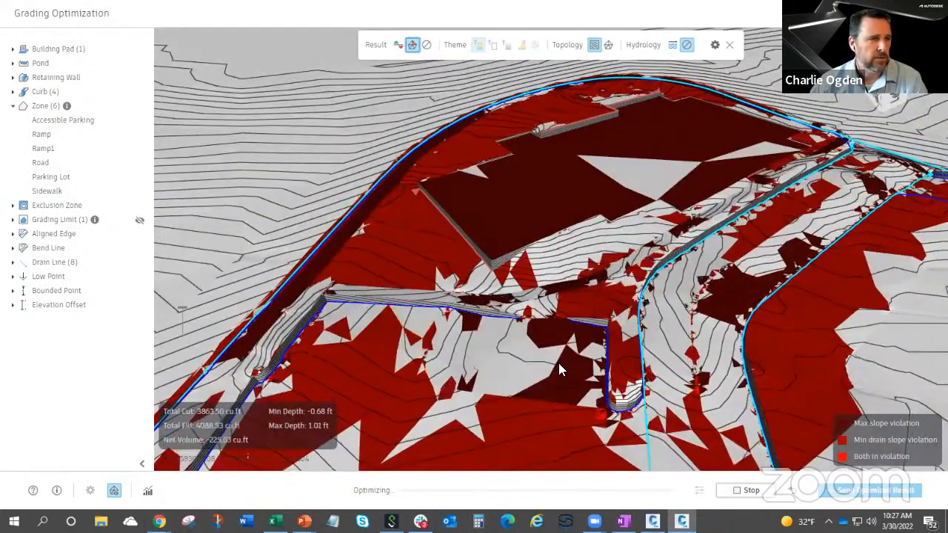
mouse_move(559, 366)
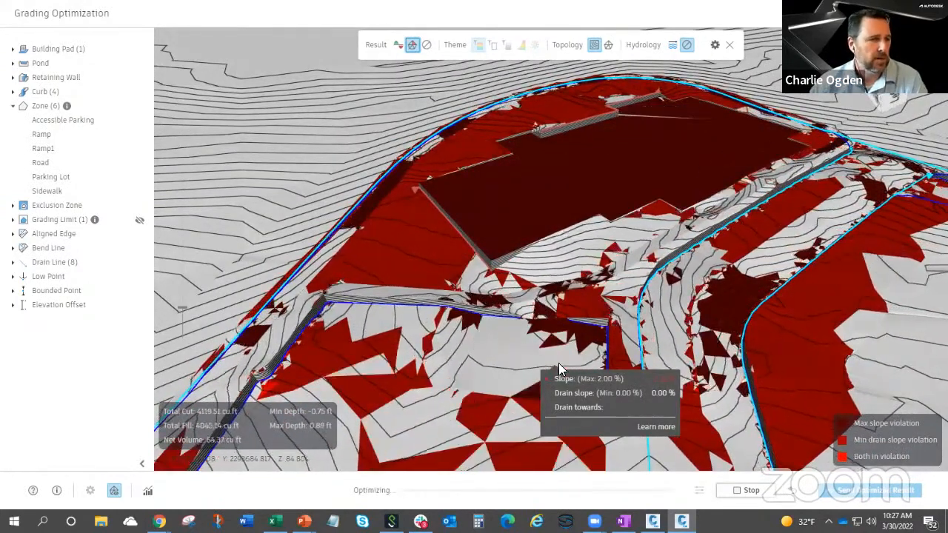
scroll(525, 355, up, 3)
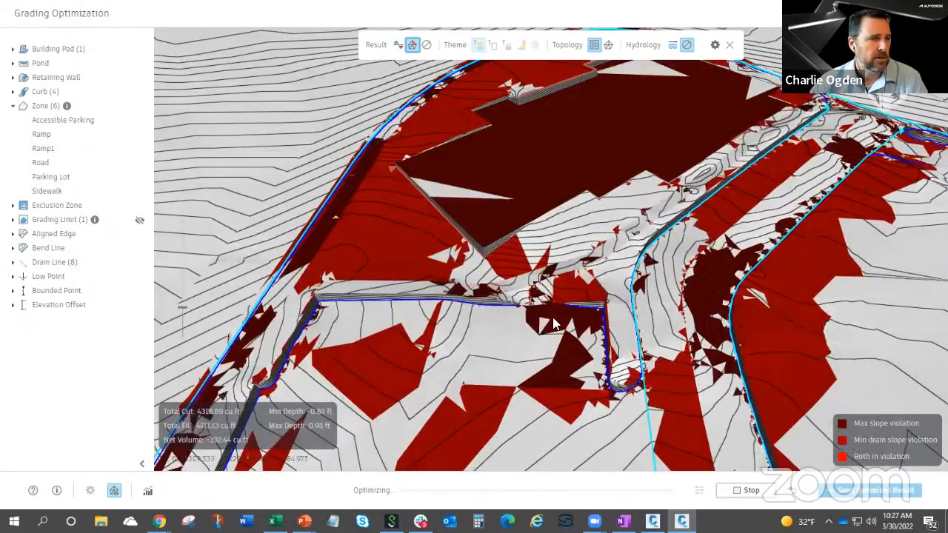
mouse_move(556, 323)
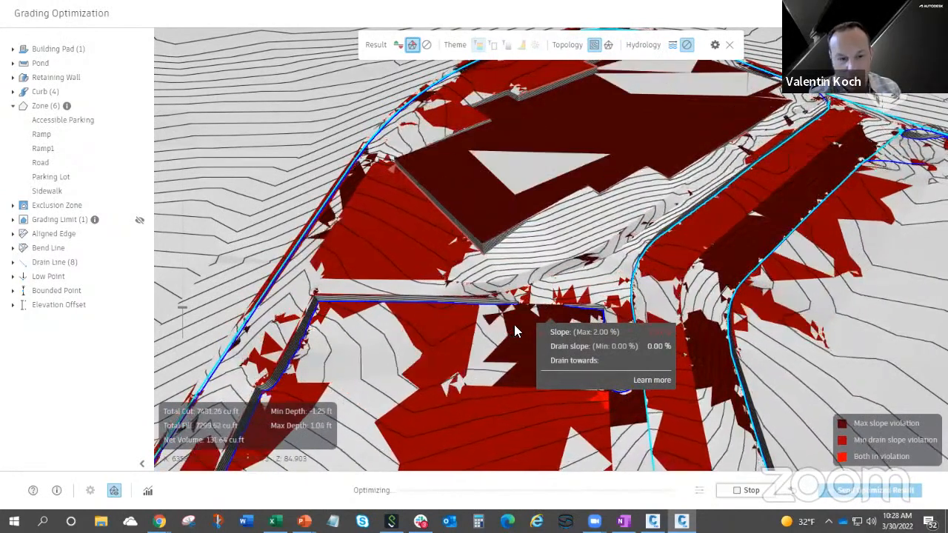
mouse_move(505, 390)
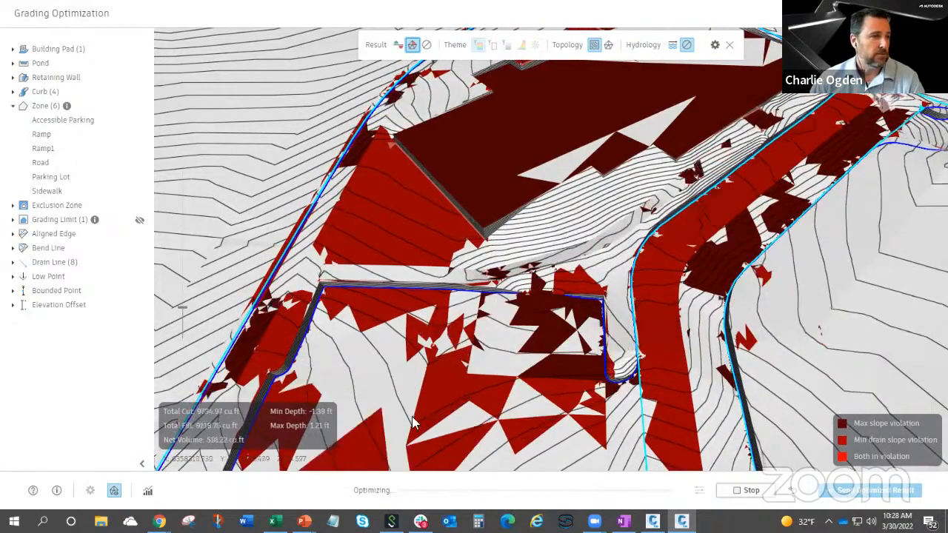
mouse_move(435, 412)
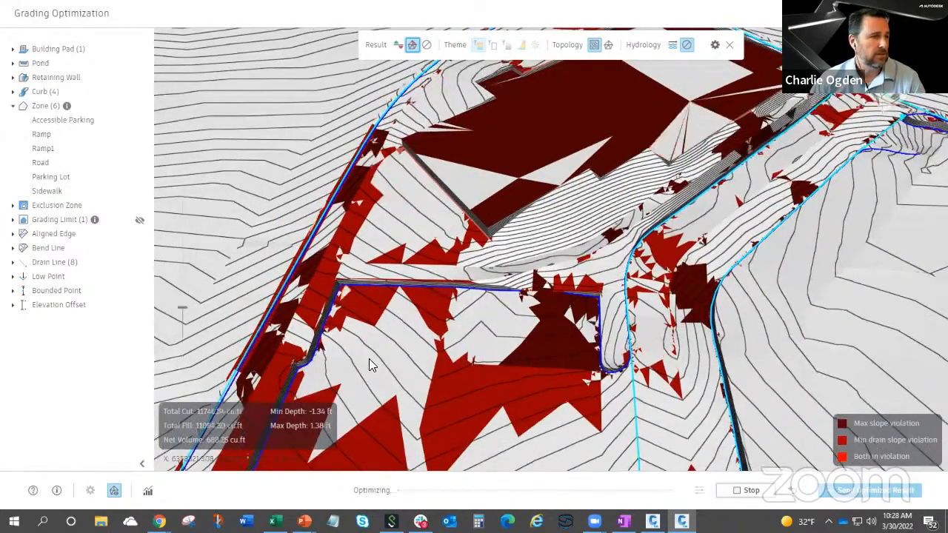
Examine the slope violations around the ramps and check the slope constraints on the ground between the building and parking lot.
scroll(453, 384, down, 5)
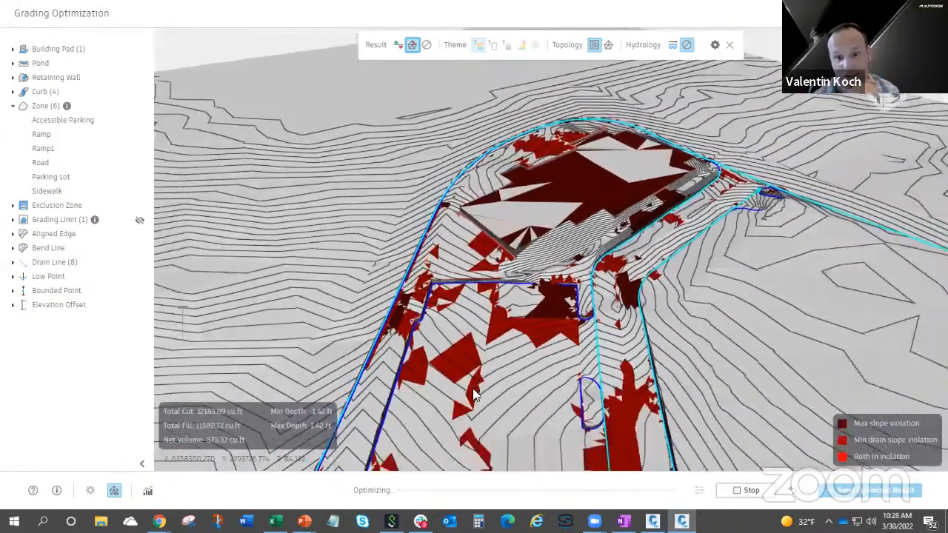
shift+middle_drag(474, 389, 534, 397)
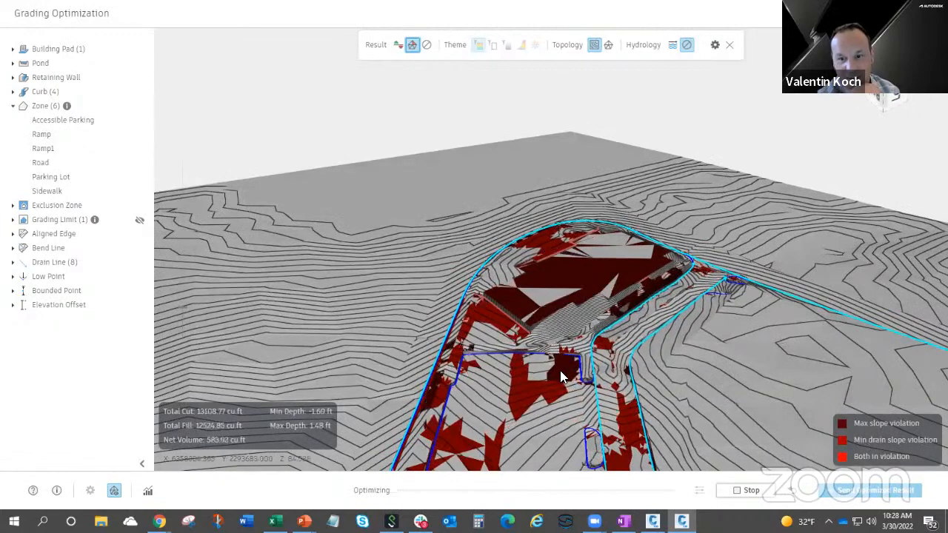
shift+middle_drag(549, 384, 551, 338)
scroll(541, 309, up, 4)
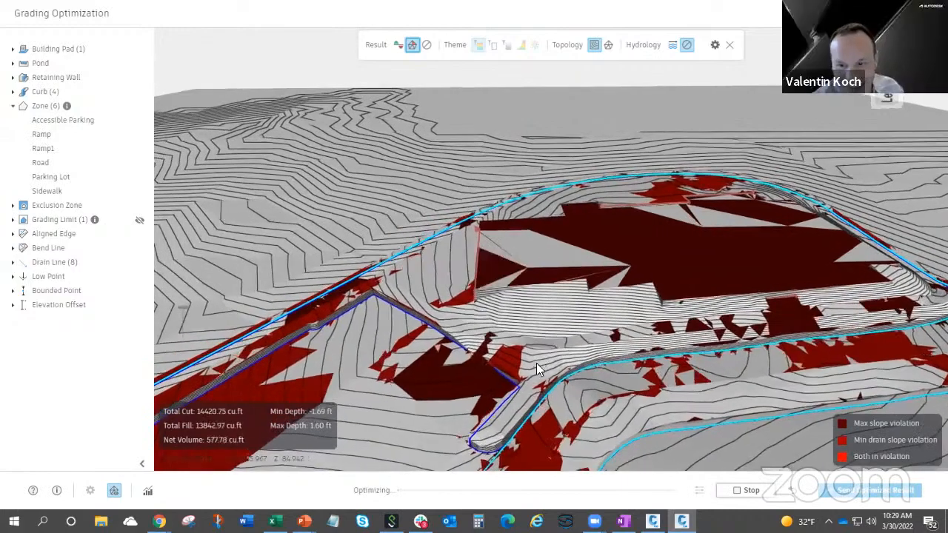
drag(552, 369, 539, 322)
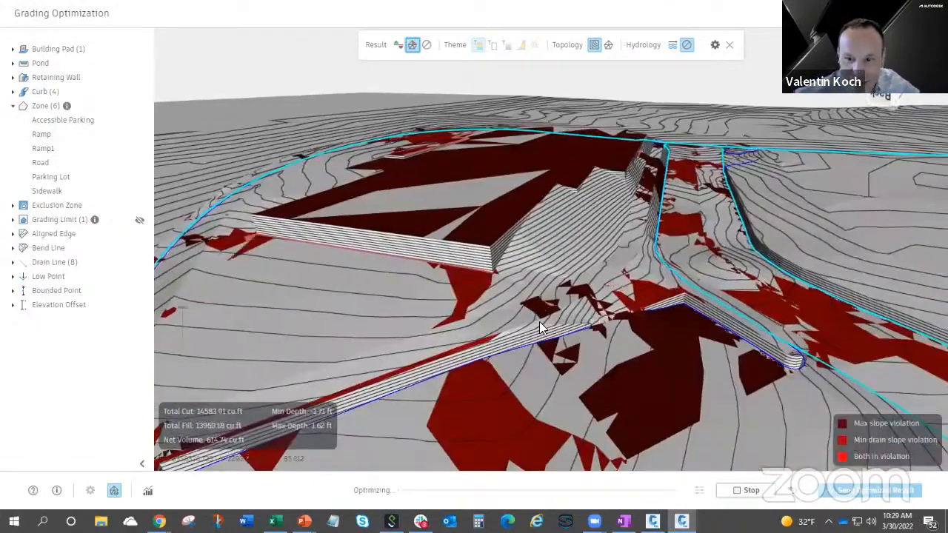
drag(505, 360, 558, 339)
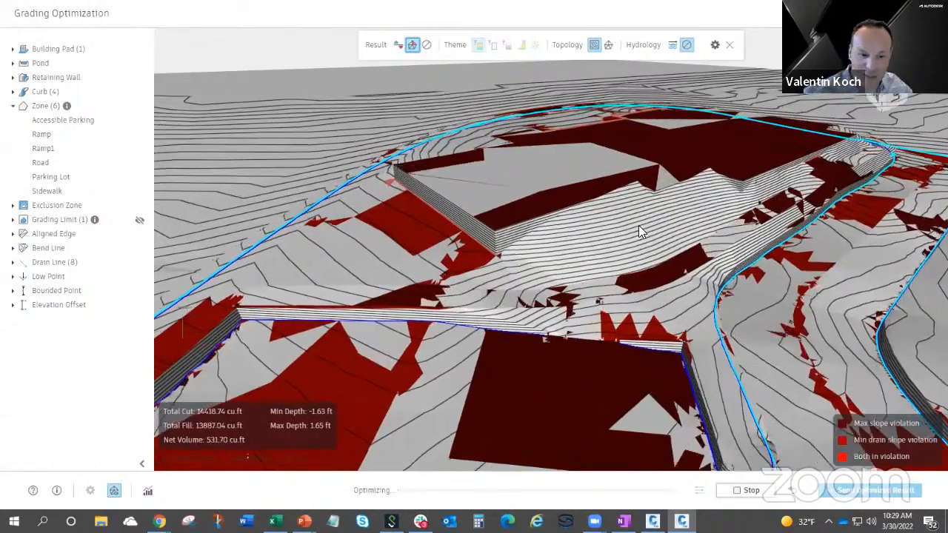
middle_drag(639, 226, 658, 225)
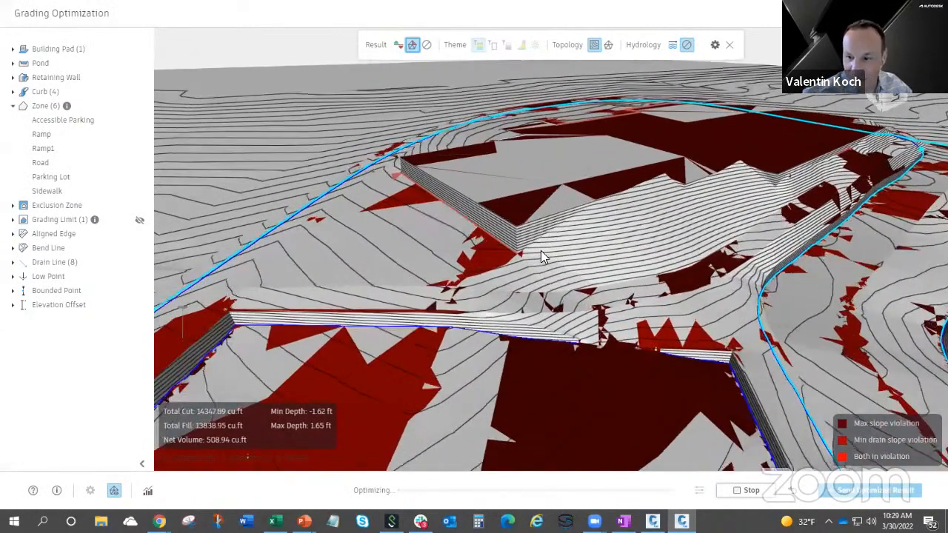
mouse_move(601, 228)
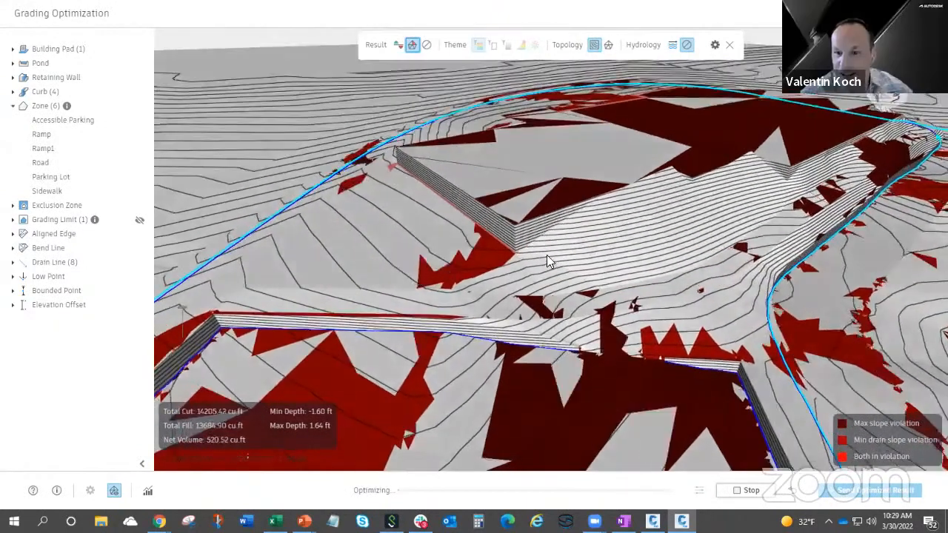
middle_drag(546, 271, 589, 262)
mouse_move(590, 265)
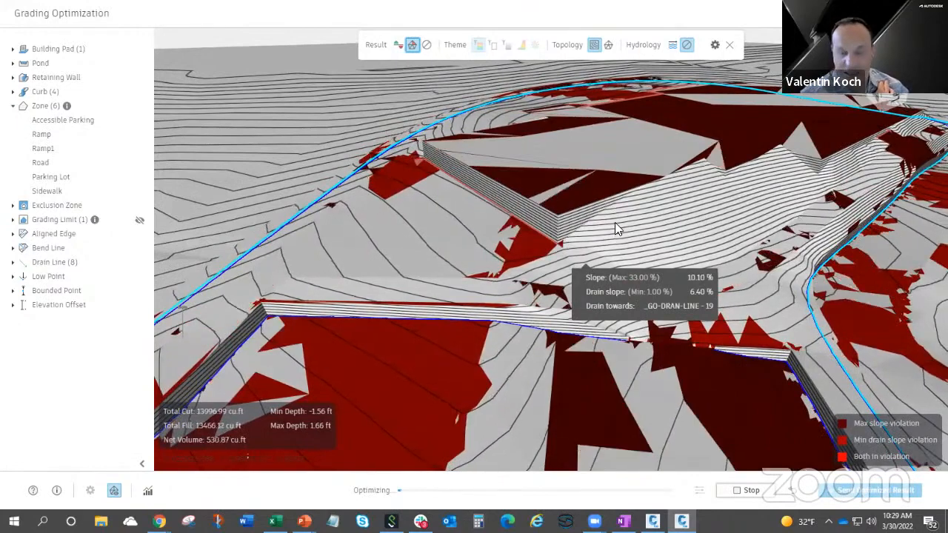
Examine the slope violations across the building pad, road and parking lot while the optimization runs.
scroll(613, 226, down, 5)
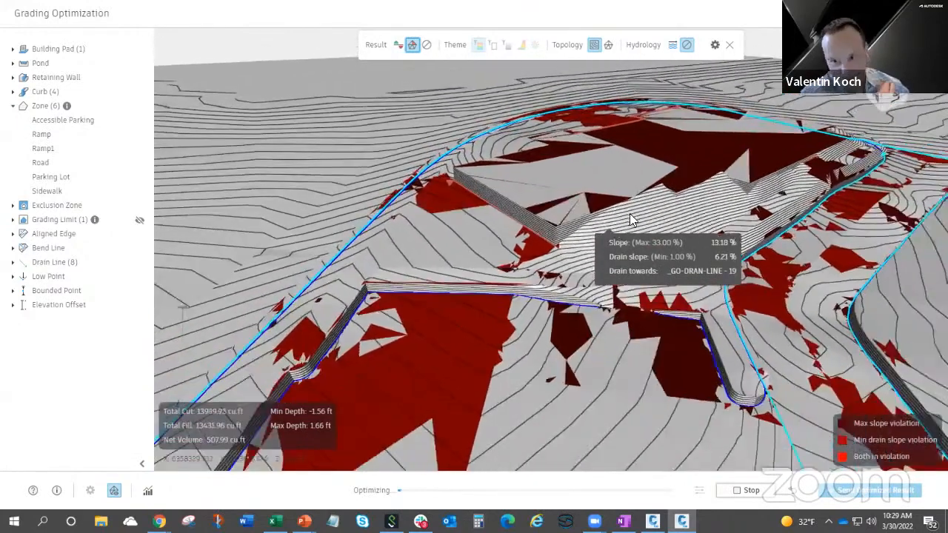
middle_drag(722, 195, 655, 257)
scroll(589, 140, up, 2)
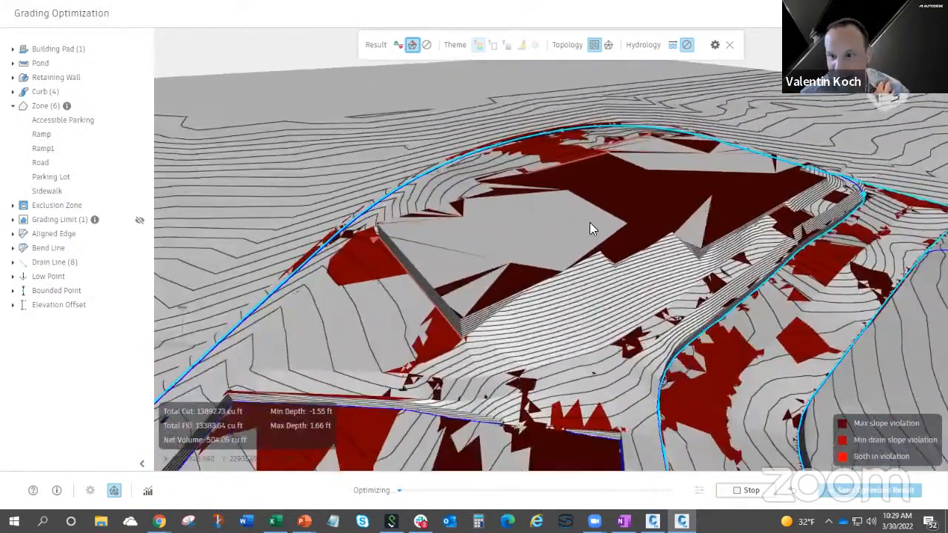
scroll(648, 268, up, 1)
scroll(663, 291, up, 1)
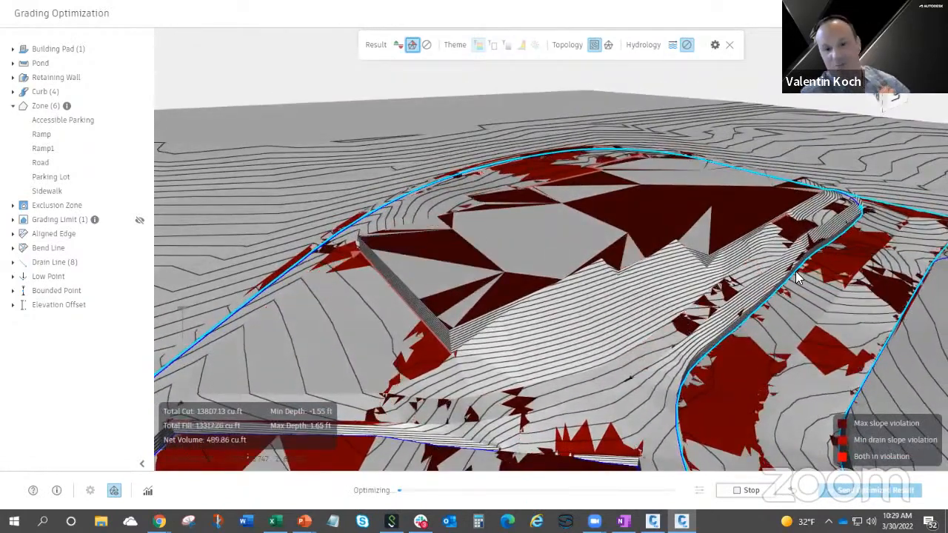
scroll(627, 324, down, 2)
scroll(626, 324, down, 1)
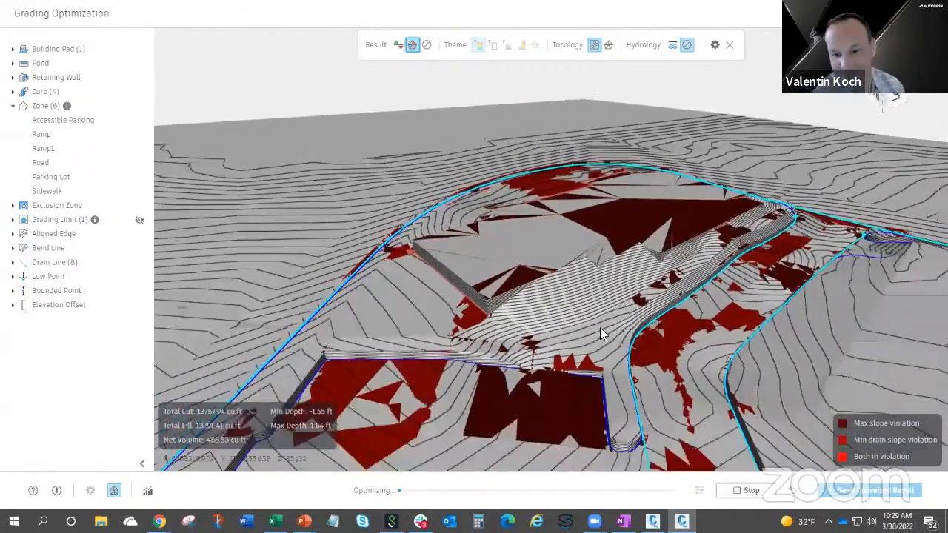
middle_drag(612, 270, 649, 274)
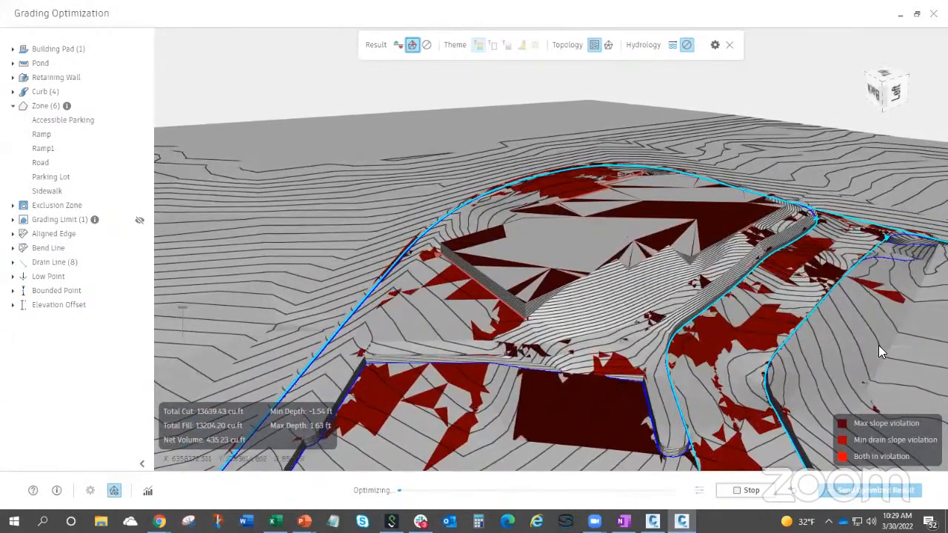
mouse_move(822, 343)
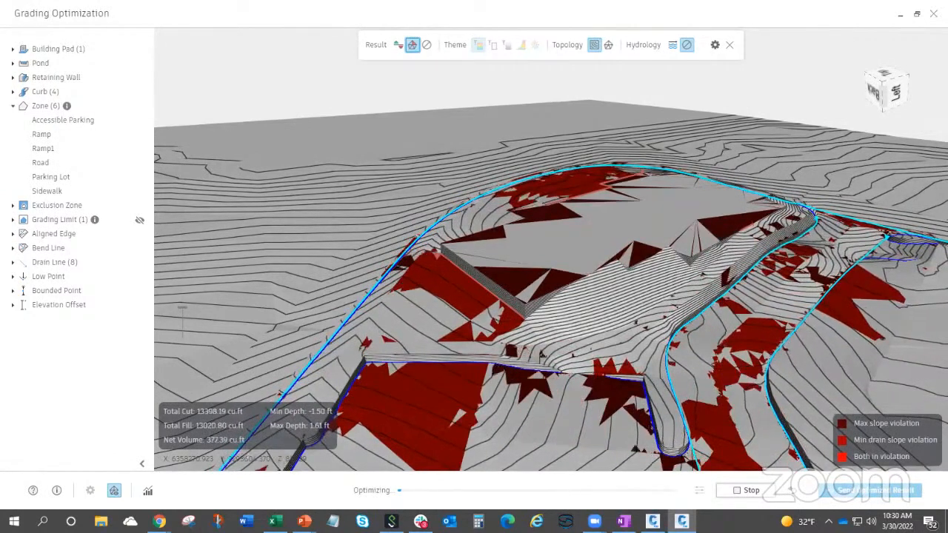
Turn off the violation display and review the building, road and parking lot grading in the elevation theme.
middle_drag(580, 293, 614, 276)
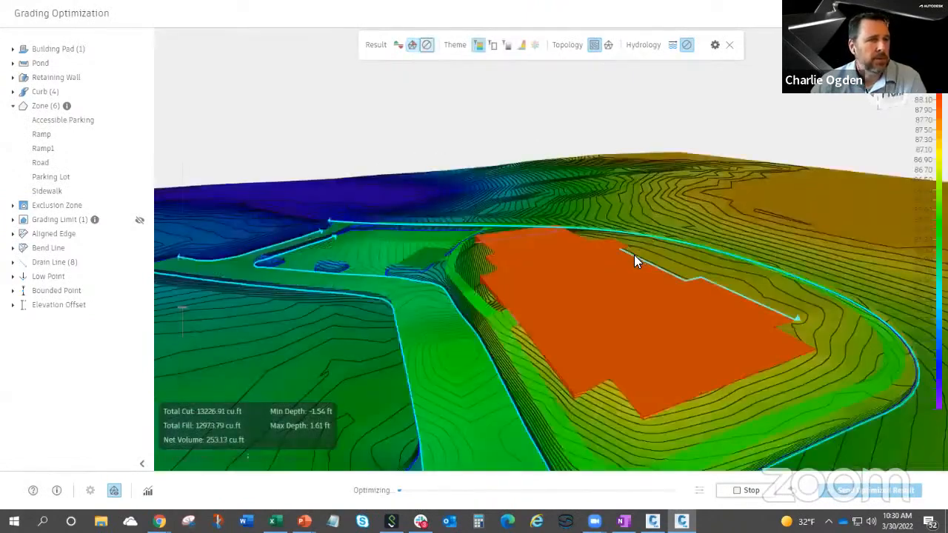
middle_drag(634, 254, 527, 275)
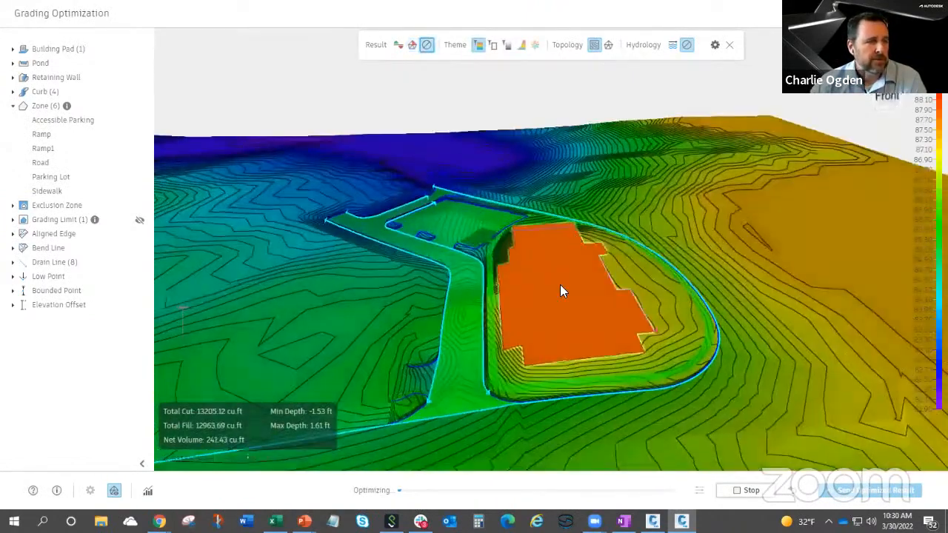
middle_drag(564, 326, 567, 259)
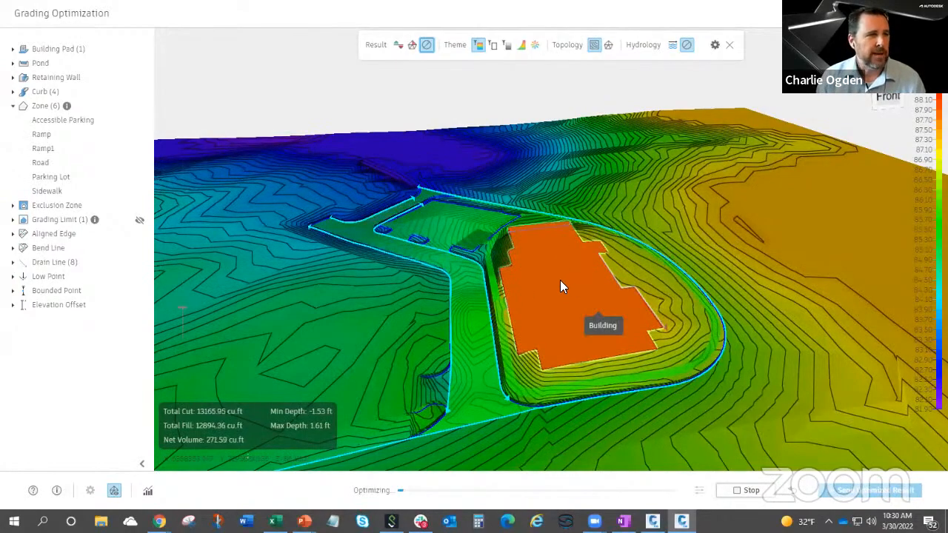
Review the building pad's elevation against the surrounding road and parking lot from several angles, and stop the optimization.
drag(543, 300, 563, 258)
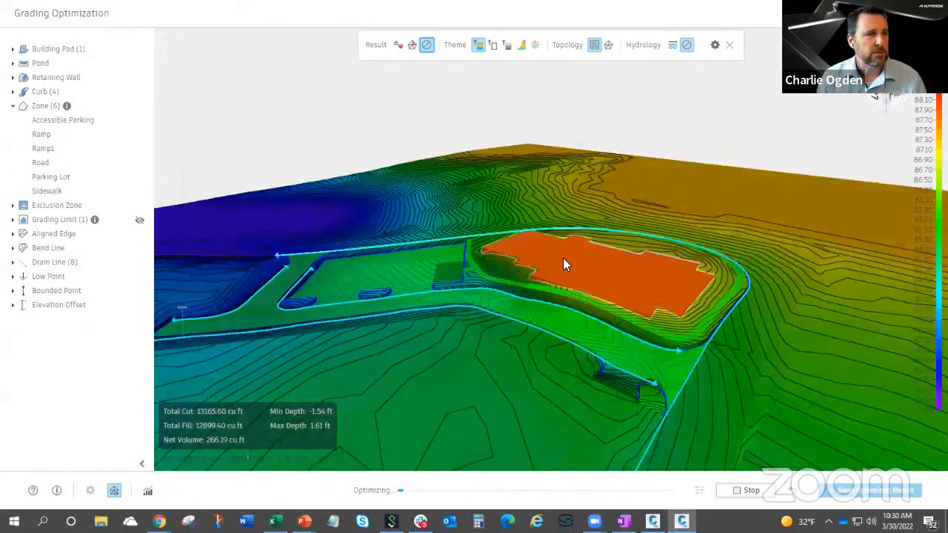
drag(638, 272, 659, 332)
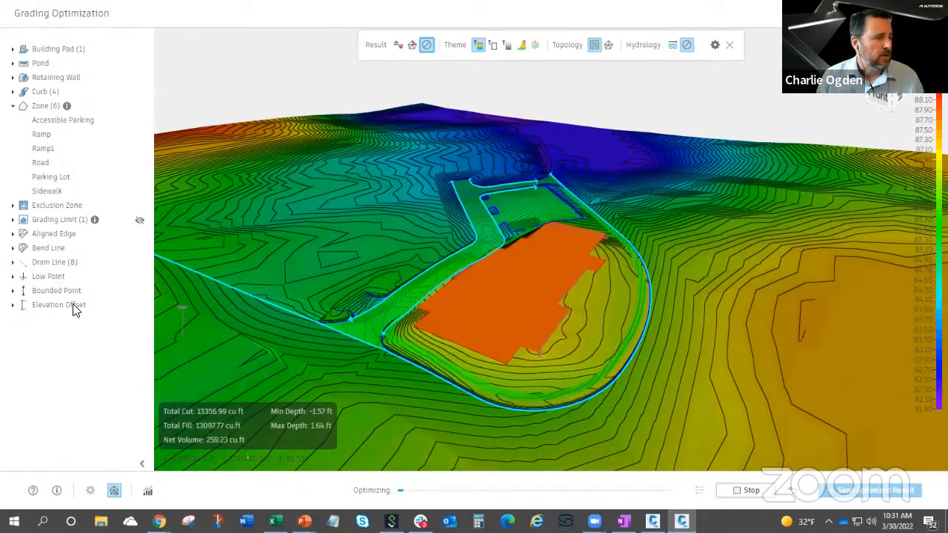
shift+middle_drag(492, 304, 546, 278)
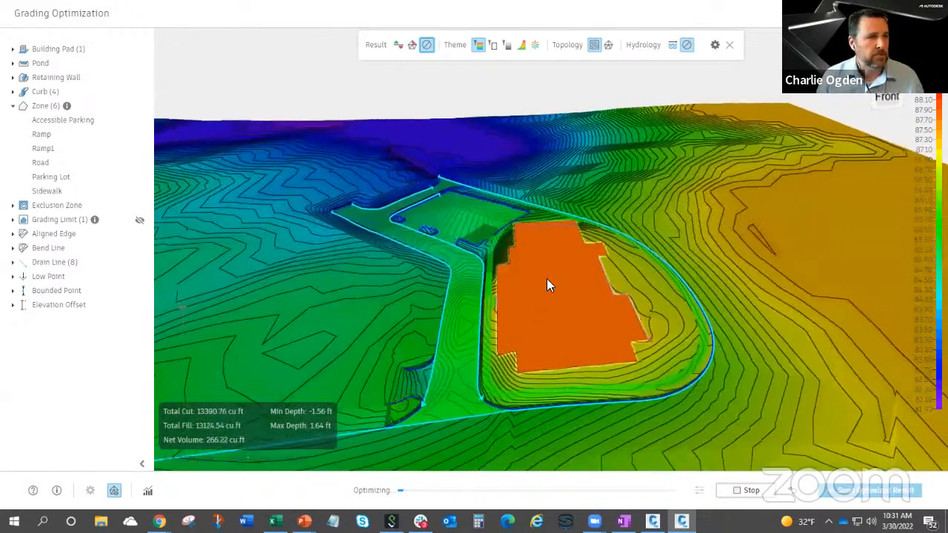
shift+middle_drag(691, 331, 601, 346)
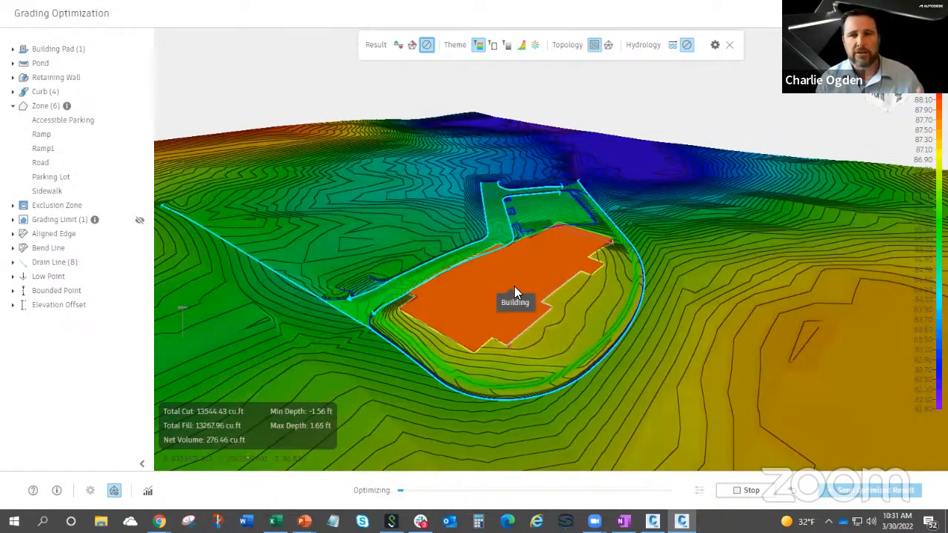
shift+middle_drag(542, 317, 564, 327)
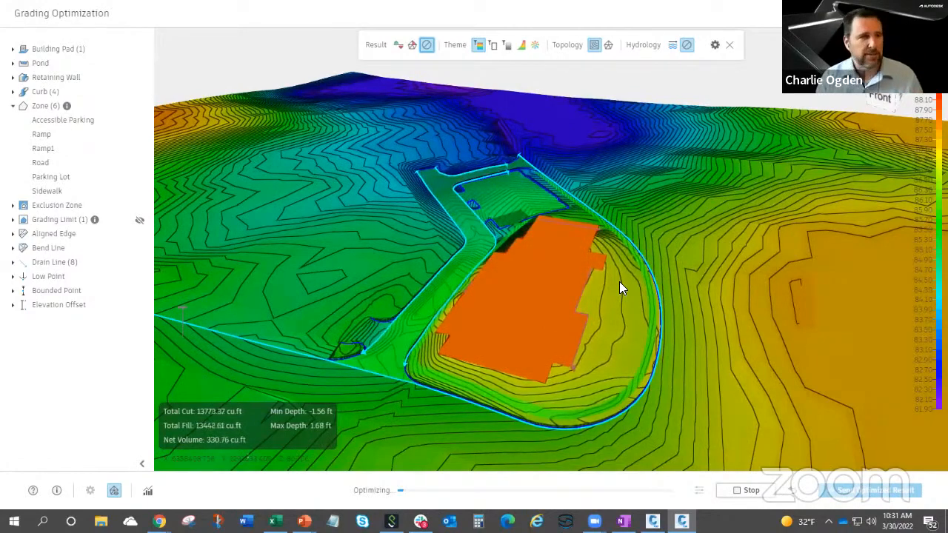
shift+middle_drag(595, 372, 640, 301)
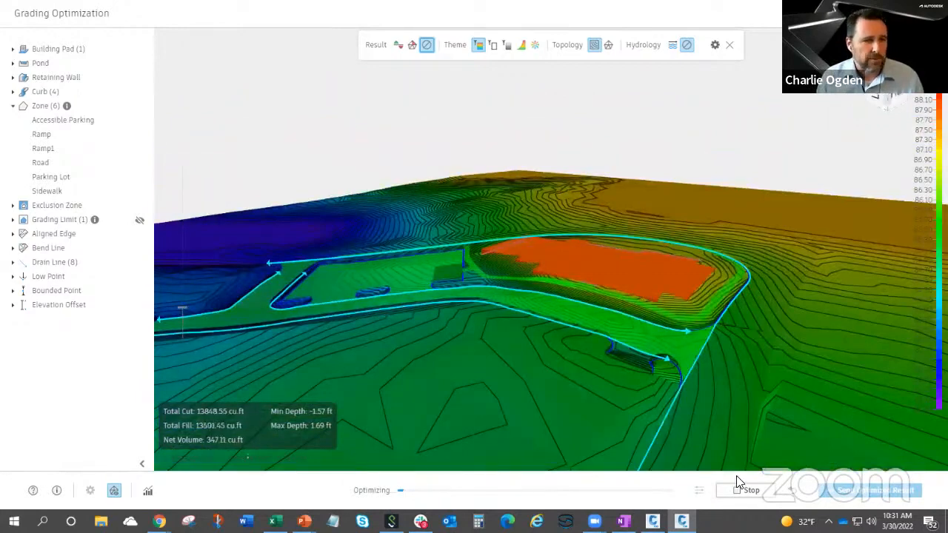
click(747, 491)
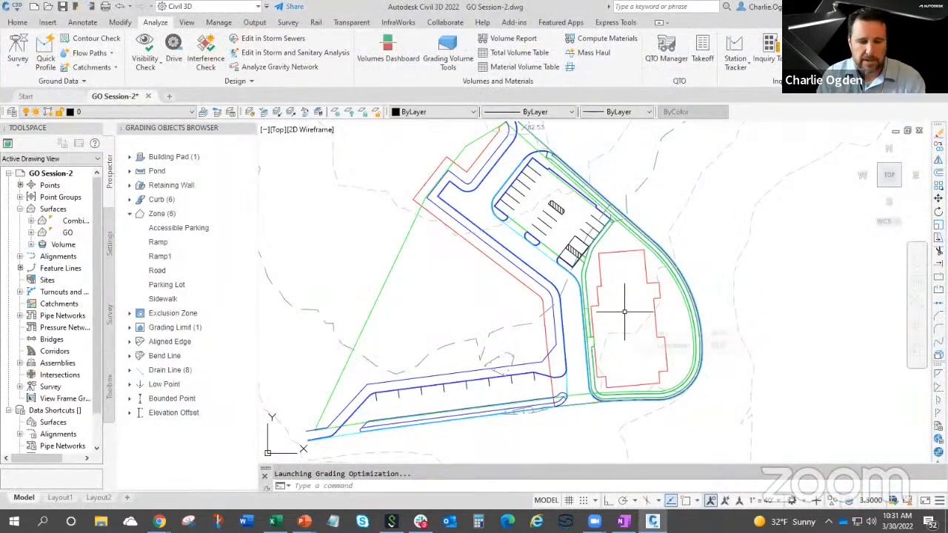
Draw a single-segment polyline from inside the building pad outline to the curved road edge east of the building.
mouse_move(625, 311)
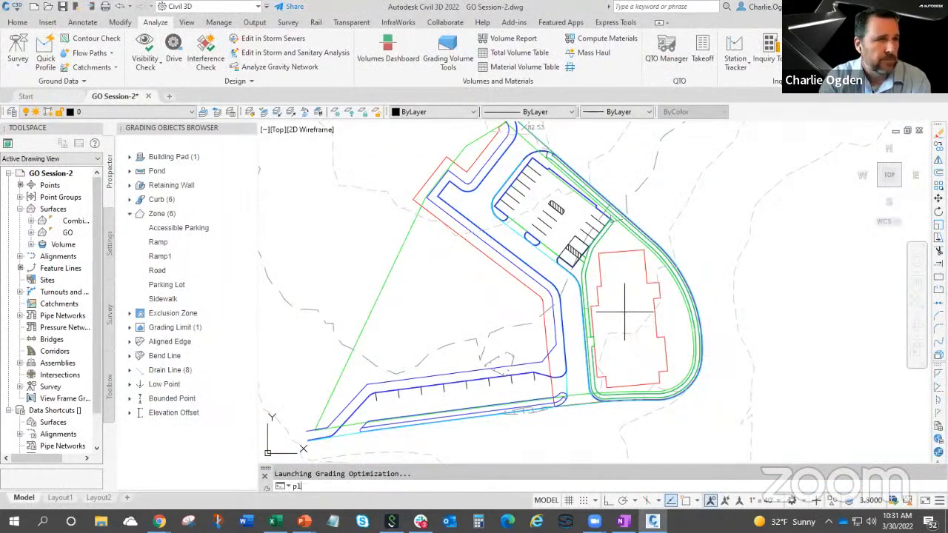
key(Return)
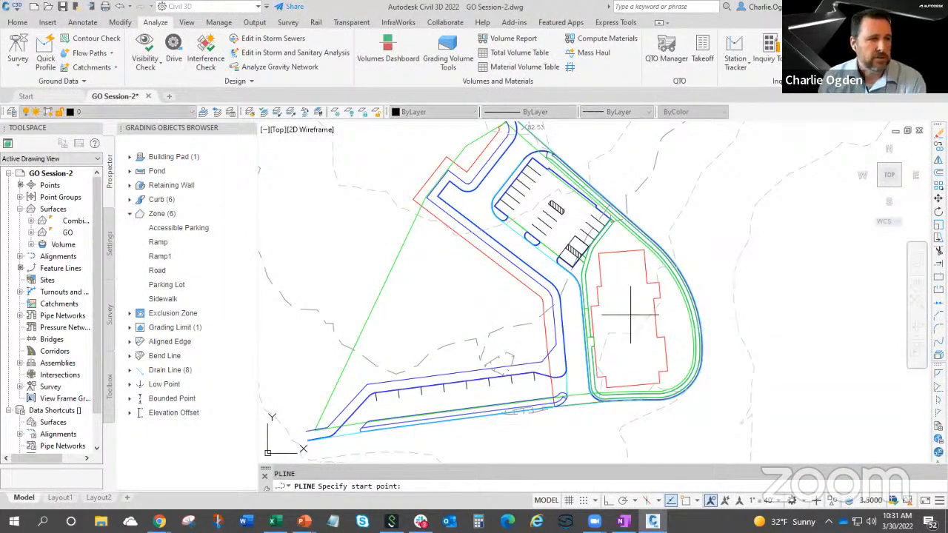
click(630, 314)
scroll(591, 334, up, 3)
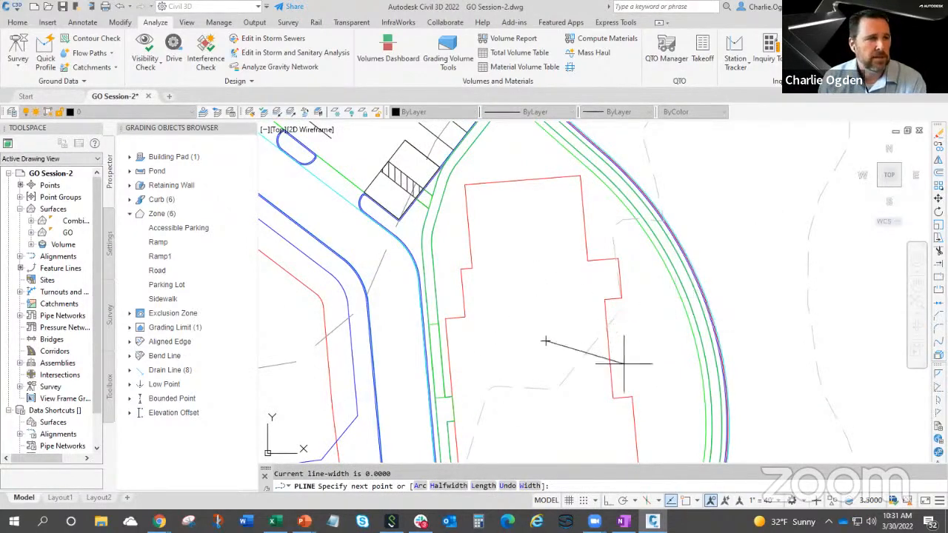
scroll(597, 350, down, 2)
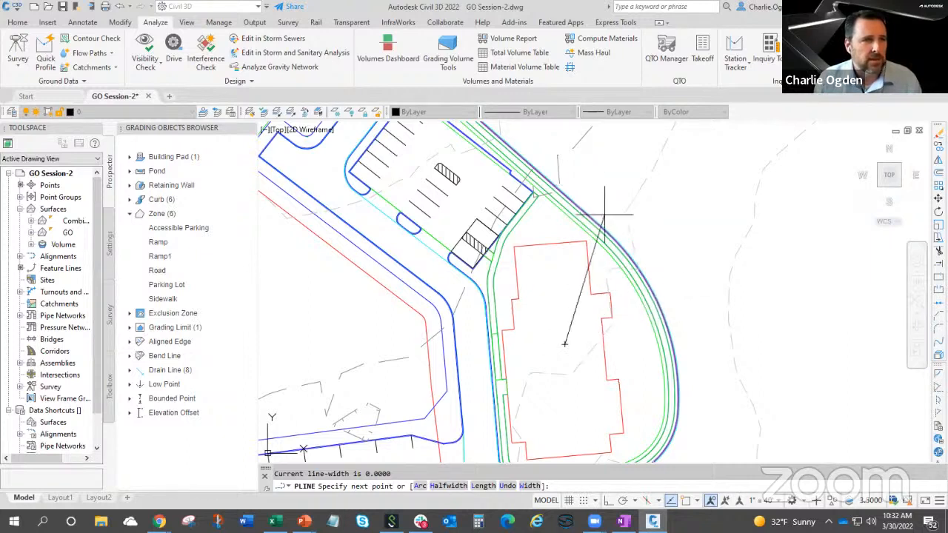
click(659, 313)
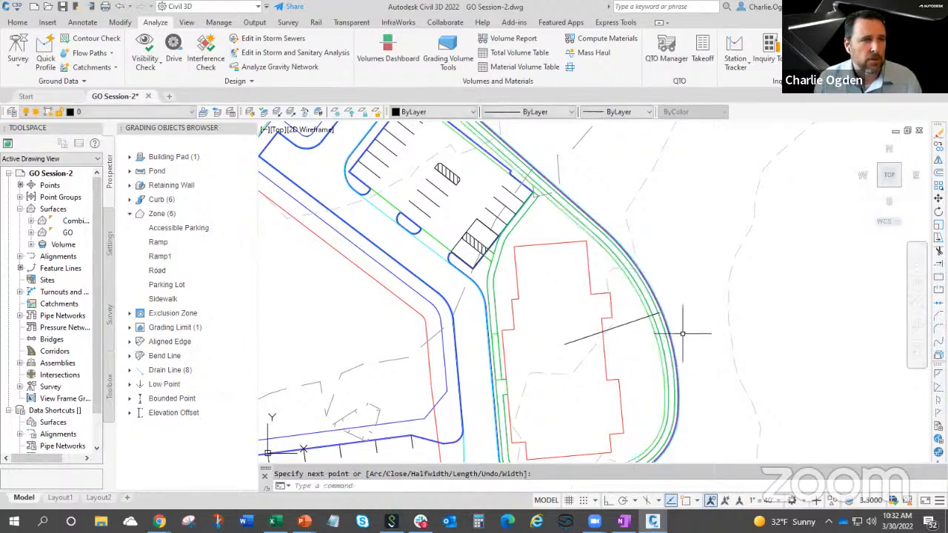
Check the polyline's outer end at the curved road edge and view the adjacent grading limit's properties.
scroll(670, 319, up, 4)
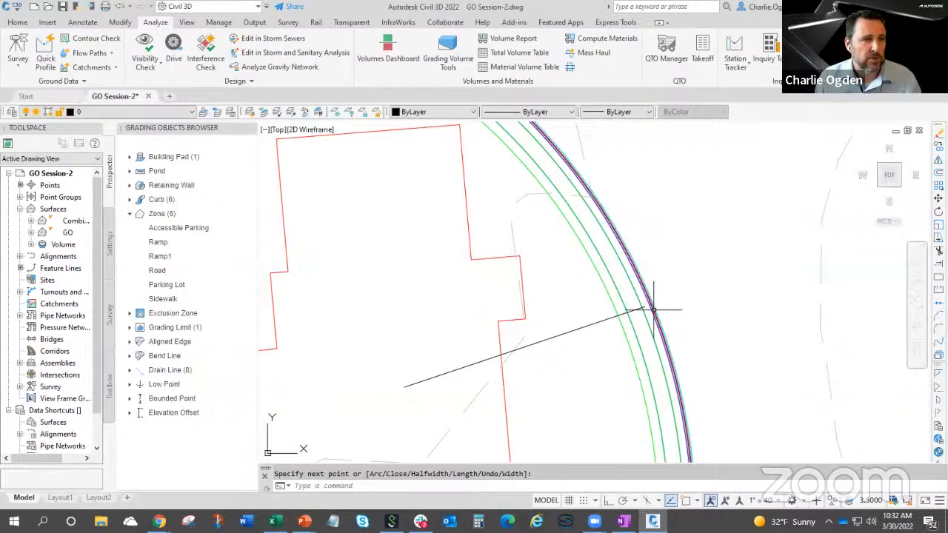
scroll(653, 310, up, 2)
click(653, 310)
scroll(670, 307, down, 4)
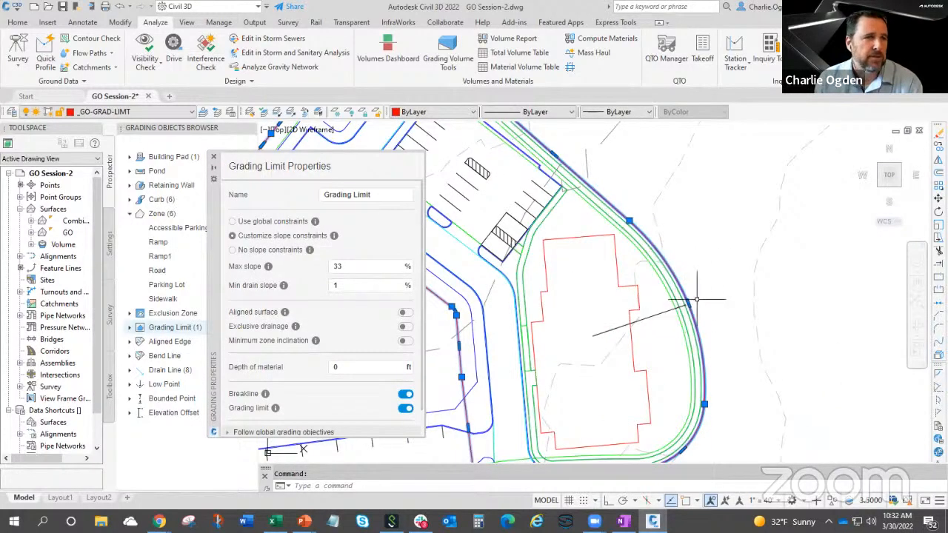
mouse_move(700, 299)
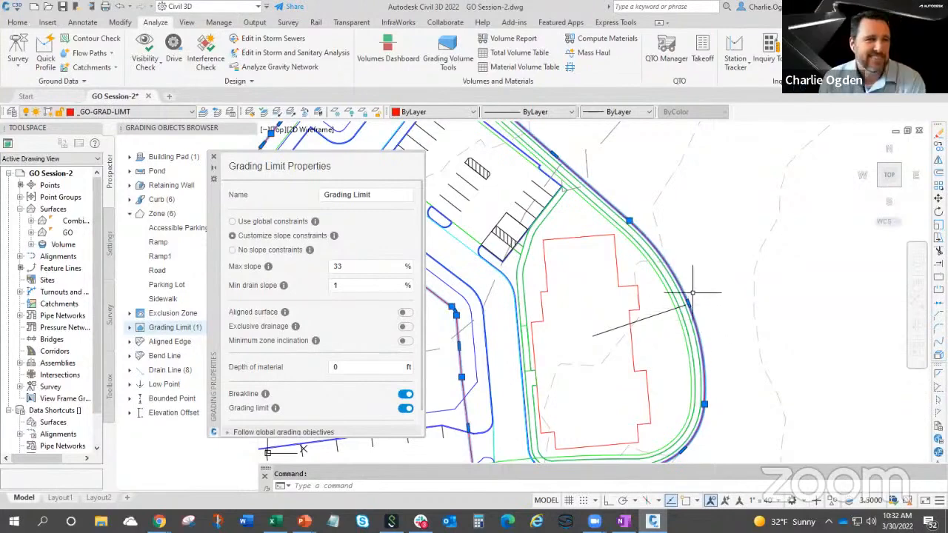
key(Escape)
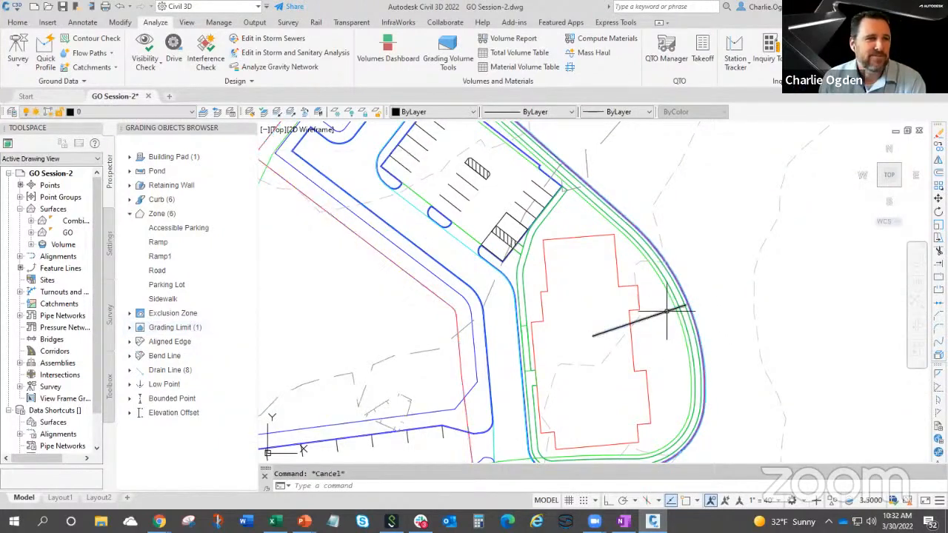
Select the polyline and inspect where its endpoints sit on the building pad and the road edge.
click(650, 317)
scroll(655, 347, up, 2)
scroll(656, 348, down, 2)
middle_drag(656, 353, 656, 323)
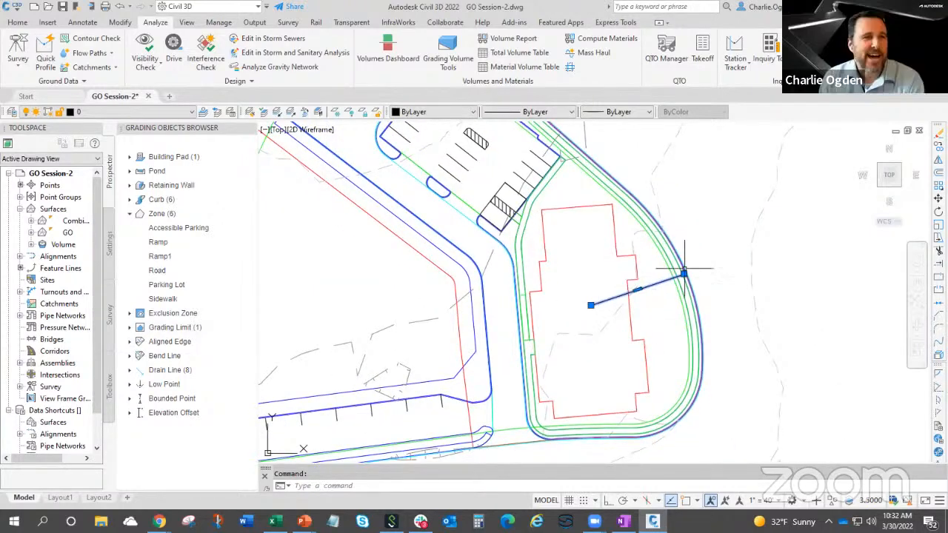
scroll(681, 279, up, 4)
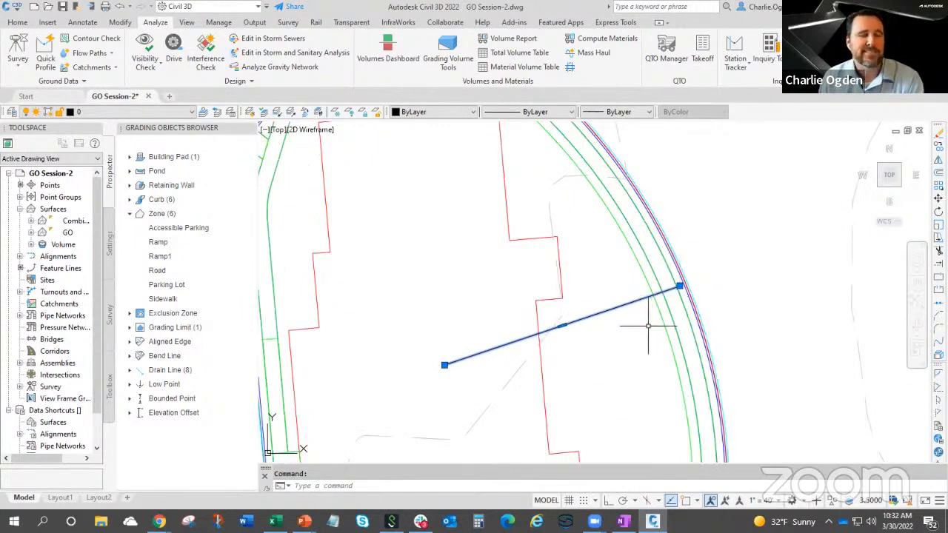
scroll(608, 355, down, 2)
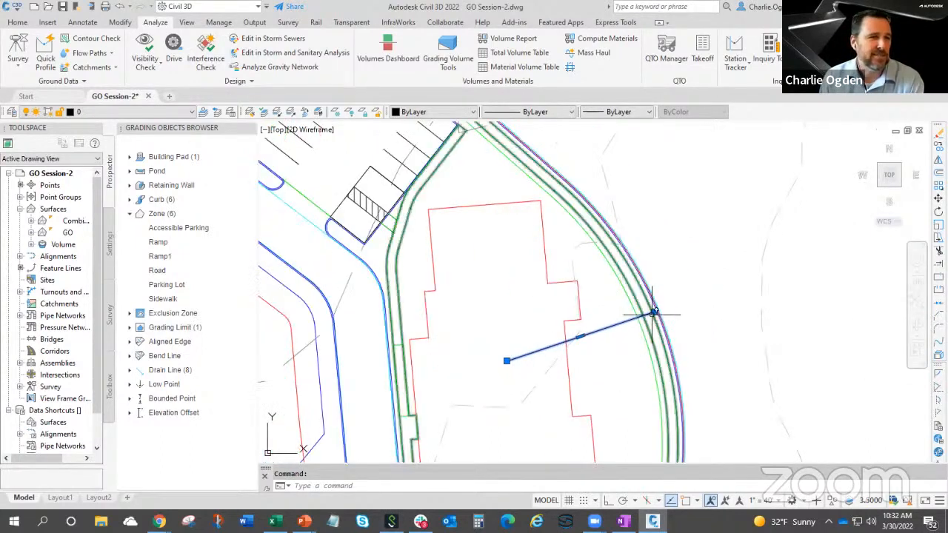
Assign the polyline between the building pad and the road as an Elevation Offset grading object.
mouse_move(631, 314)
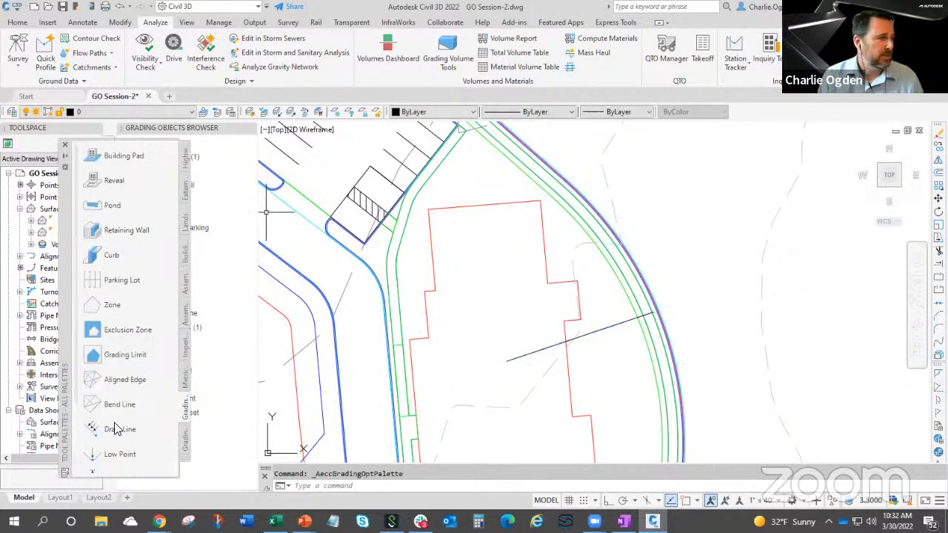
scroll(117, 430, down, 3)
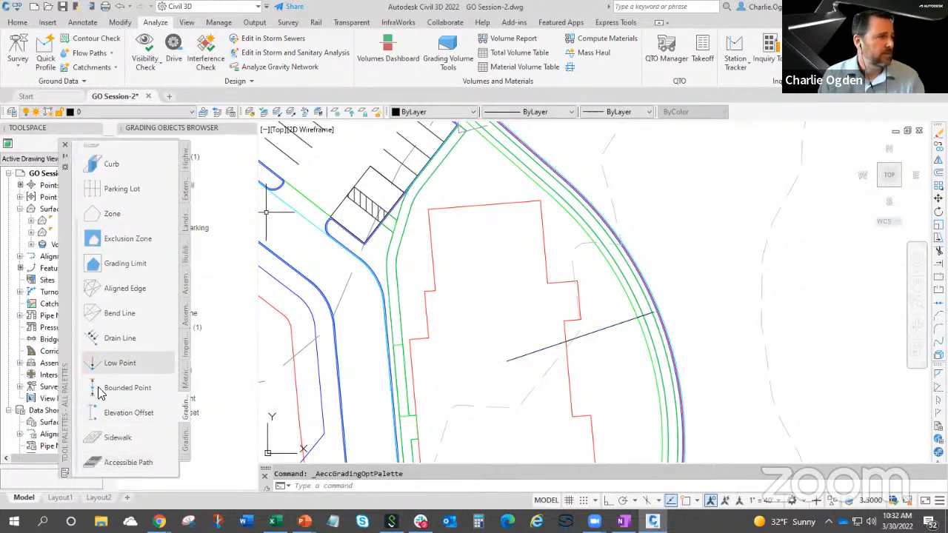
drag(66, 363, 84, 326)
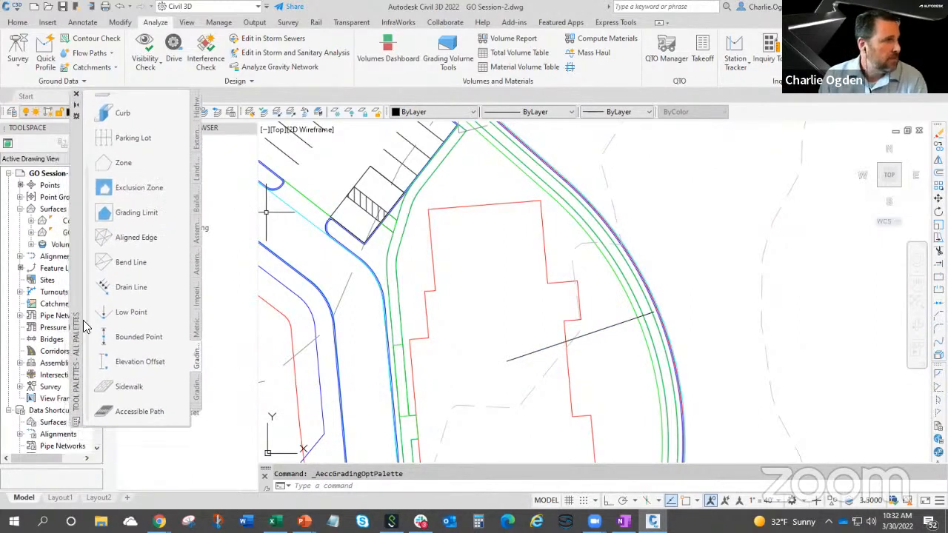
click(146, 376)
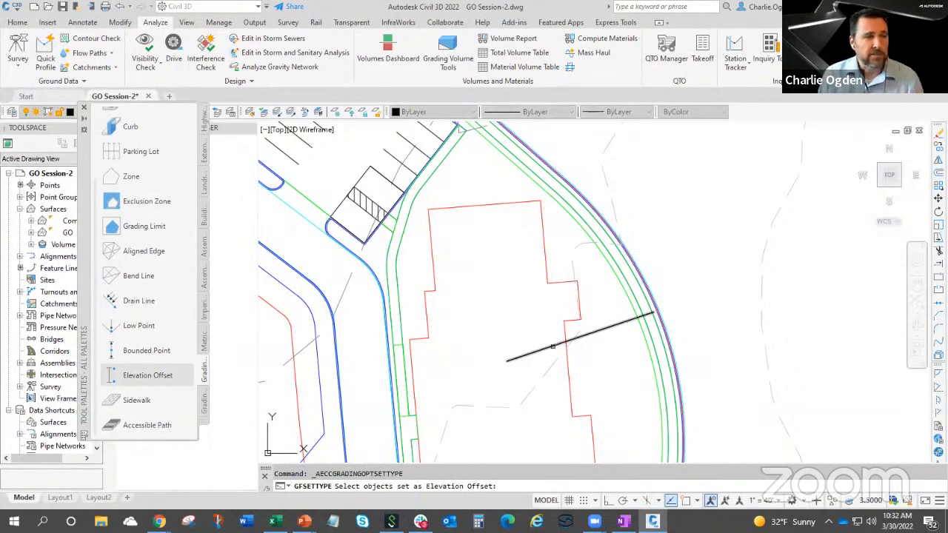
click(553, 346)
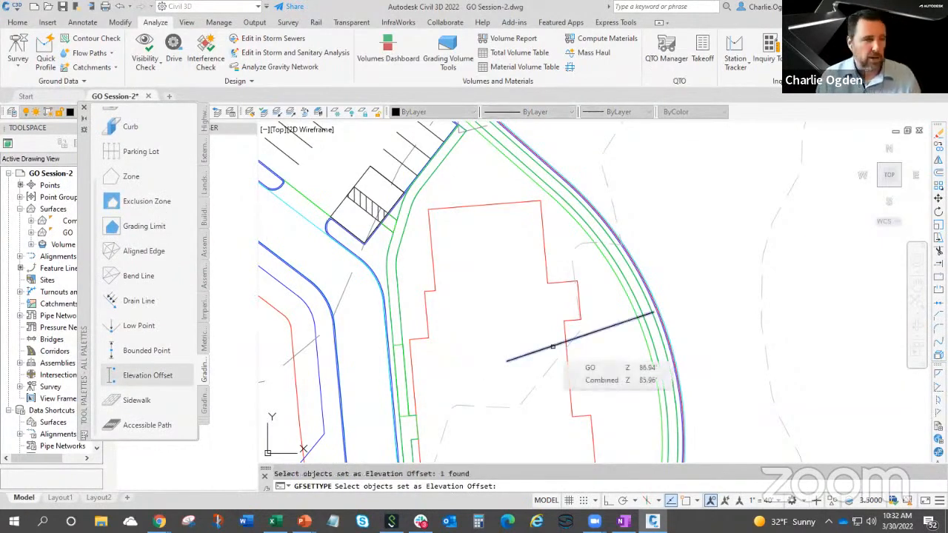
key(Return)
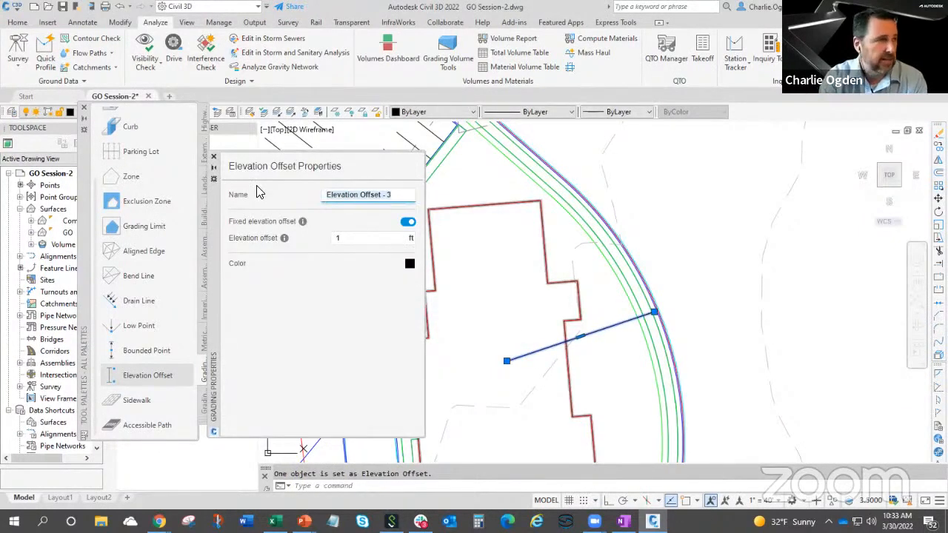
Name the elevation offset Height over Road and make it non-fixed, with a minimum of 1 ft and a maximum of 2 ft.
text(Height over Road)
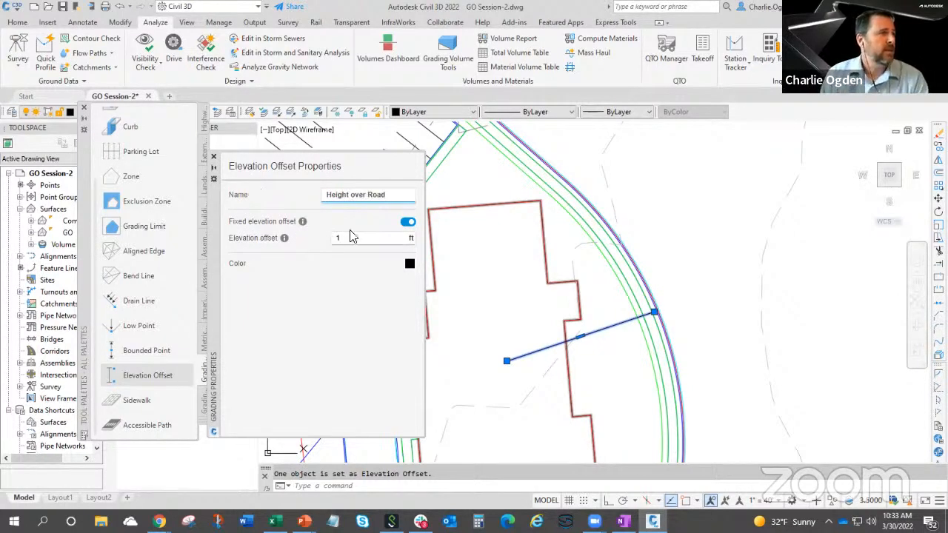
click(408, 223)
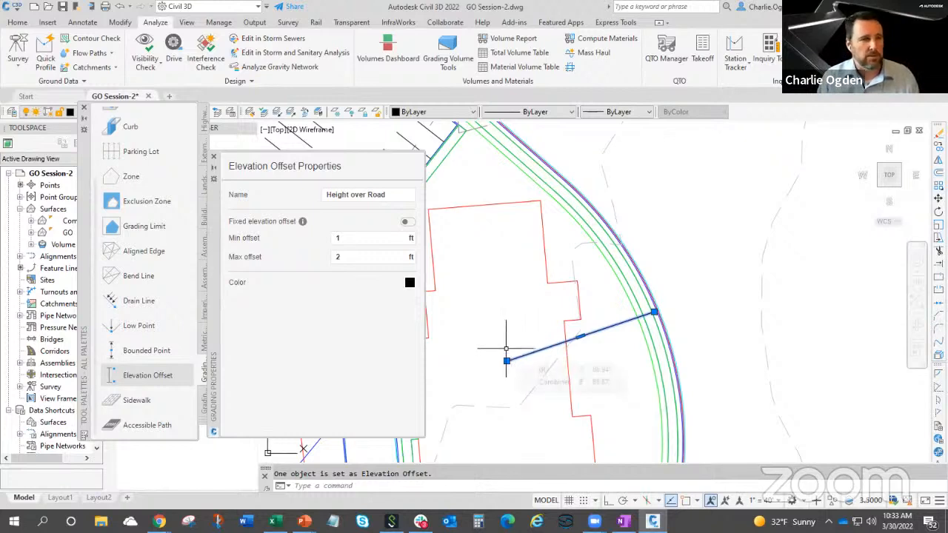
click(214, 158)
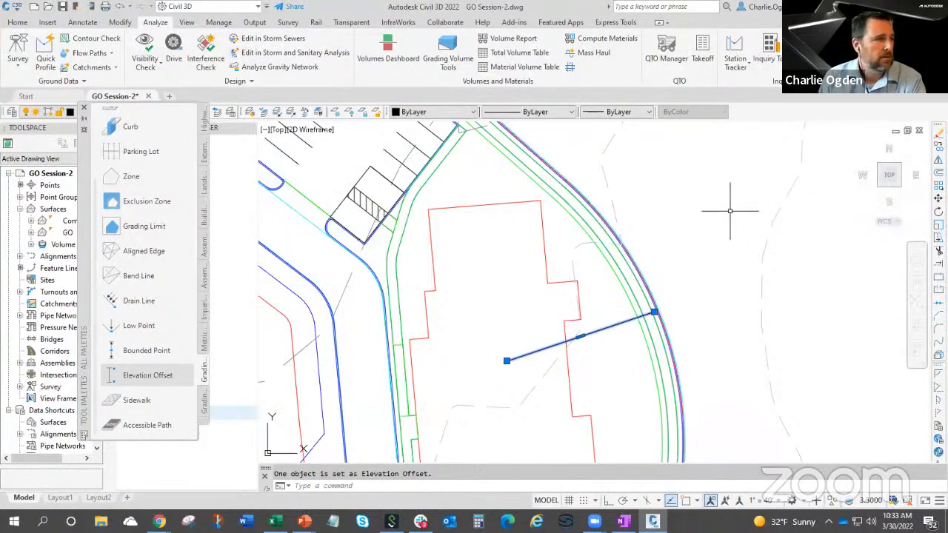
Launch Grading Optimization with the Combined surface as existing ground, and maximize its window.
click(875, 52)
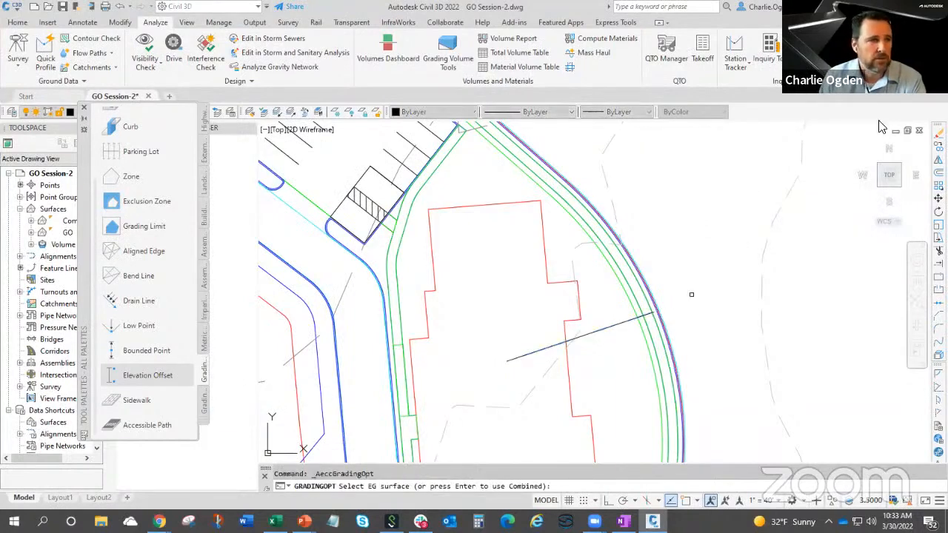
key(Return)
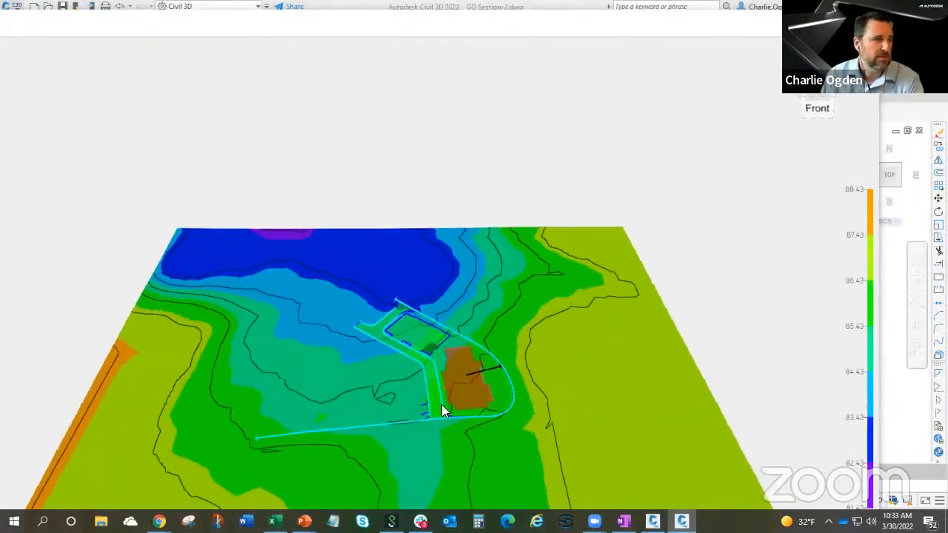
scroll(443, 404, up, 2)
middle_drag(550, 372, 418, 473)
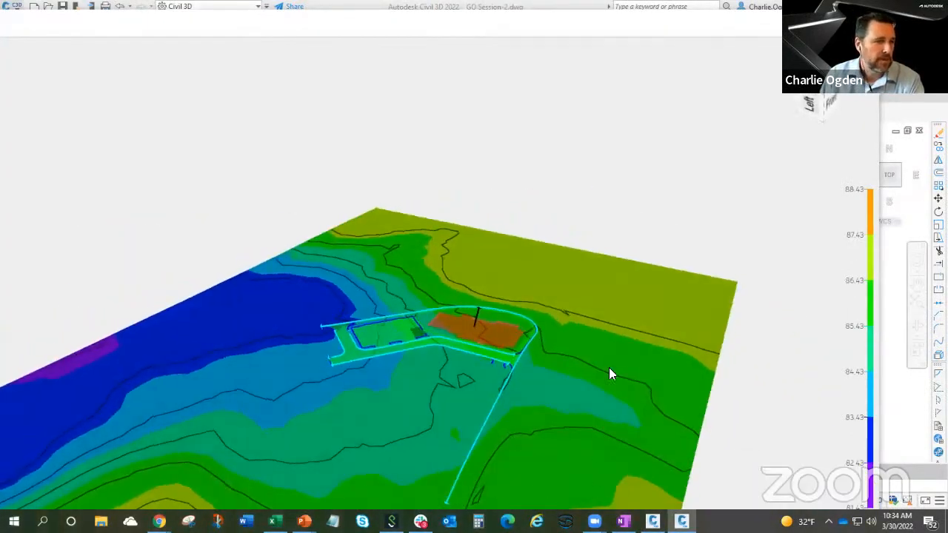
click(837, 22)
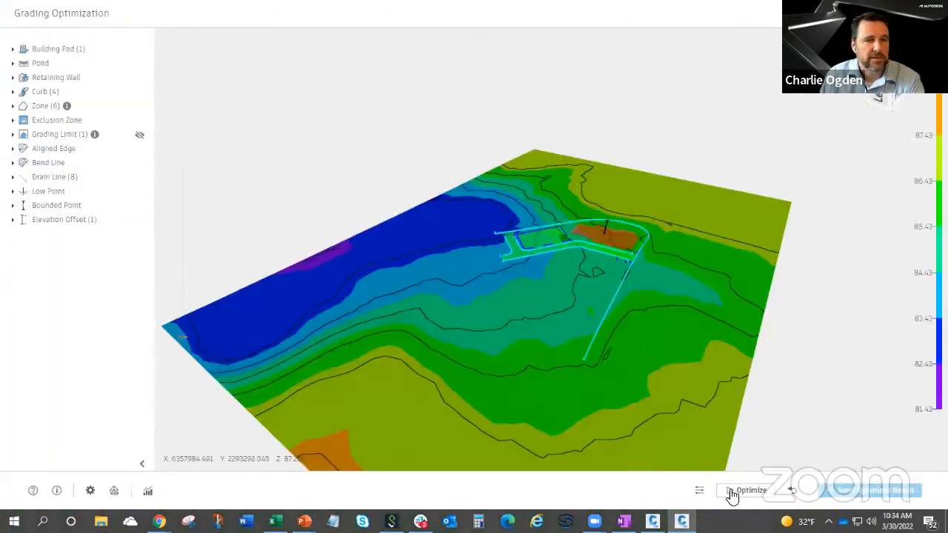
Start the optimization and display the convergence plots while viewing the building and road area.
click(748, 490)
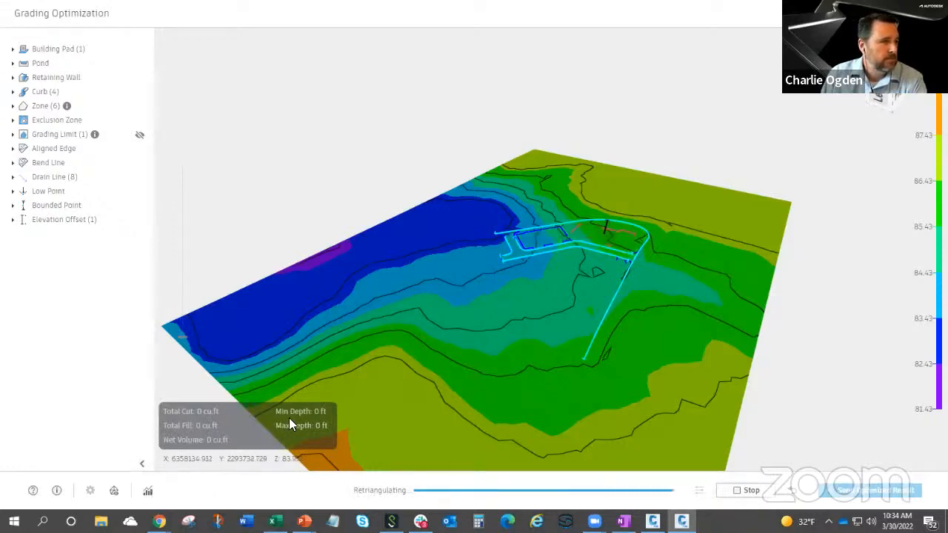
scroll(615, 254, up, 3)
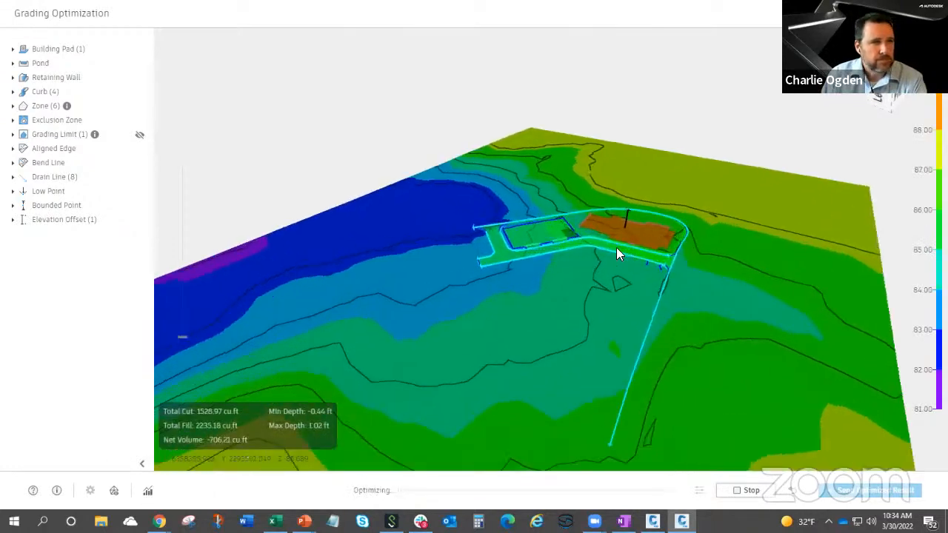
shift+middle_drag(613, 285, 468, 404)
click(146, 492)
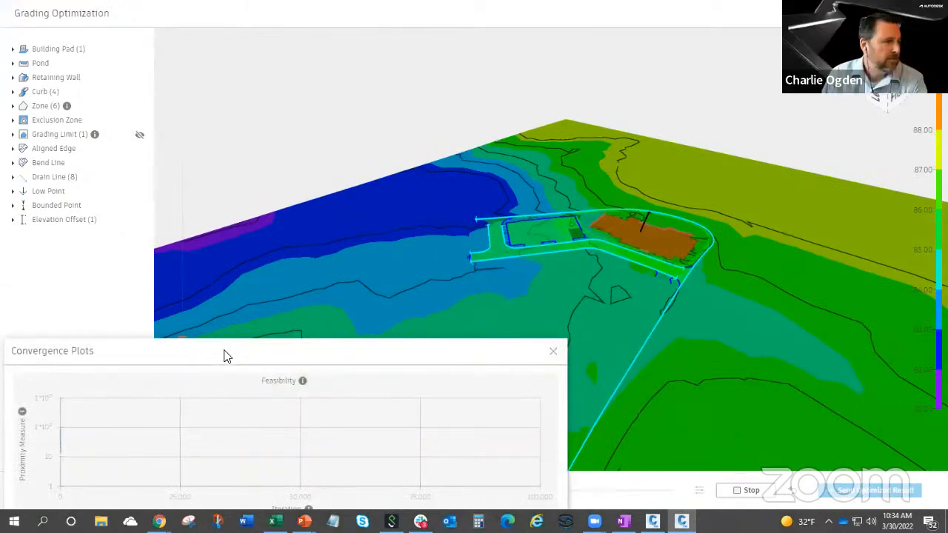
Display the visualization tools and move the Convergence Plots window clear of the site model.
drag(226, 356, 358, 353)
click(115, 491)
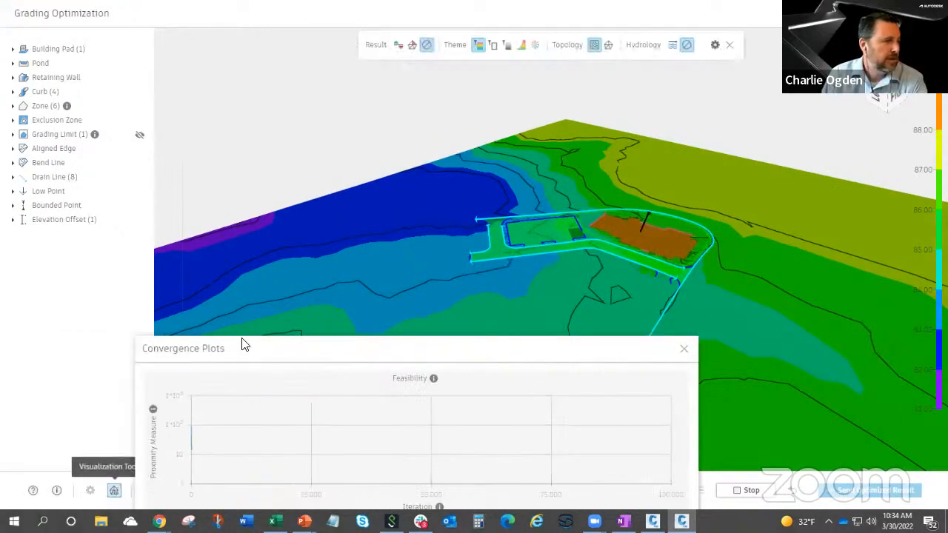
drag(297, 354, 156, 366)
Increase the vertical exaggeration of the terrain for a close view of the building pad and surrounding road.
drag(639, 328, 730, 303)
scroll(730, 296, up, 5)
middle_drag(780, 325, 604, 203)
drag(604, 203, 608, 200)
drag(182, 333, 185, 299)
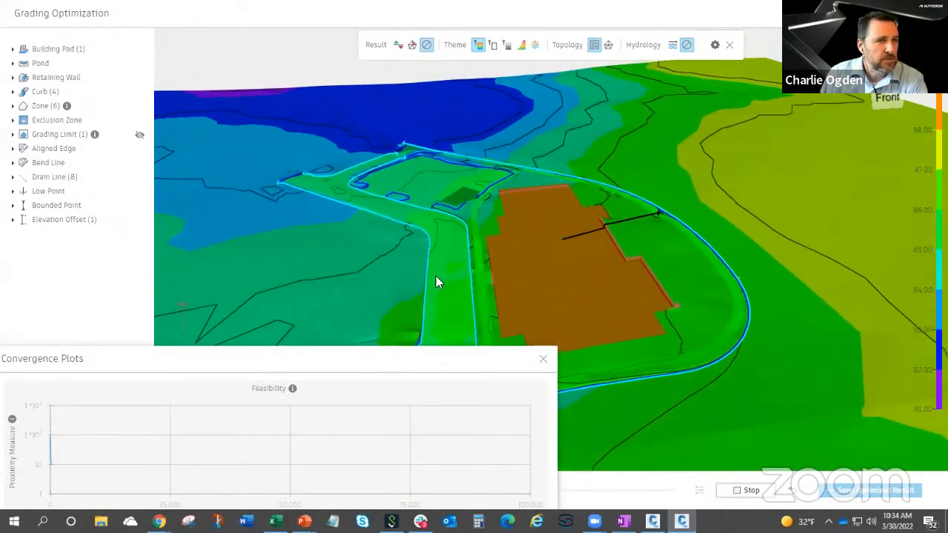
Examine the building pad and its elevation offset line to the road, and read the feasibility plot.
drag(565, 260, 642, 181)
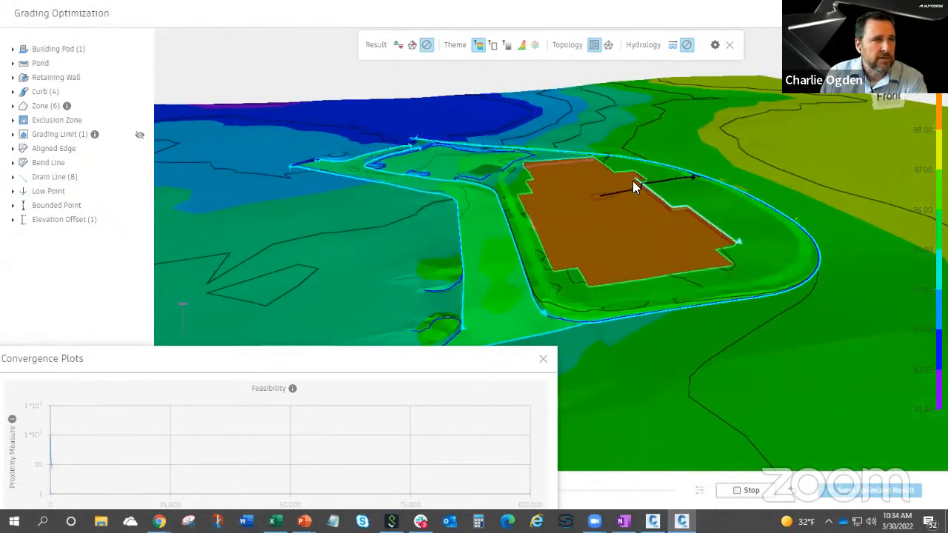
scroll(662, 227, up, 2)
drag(662, 226, 655, 250)
scroll(703, 200, up, 2)
middle_drag(717, 211, 697, 240)
mouse_move(54, 450)
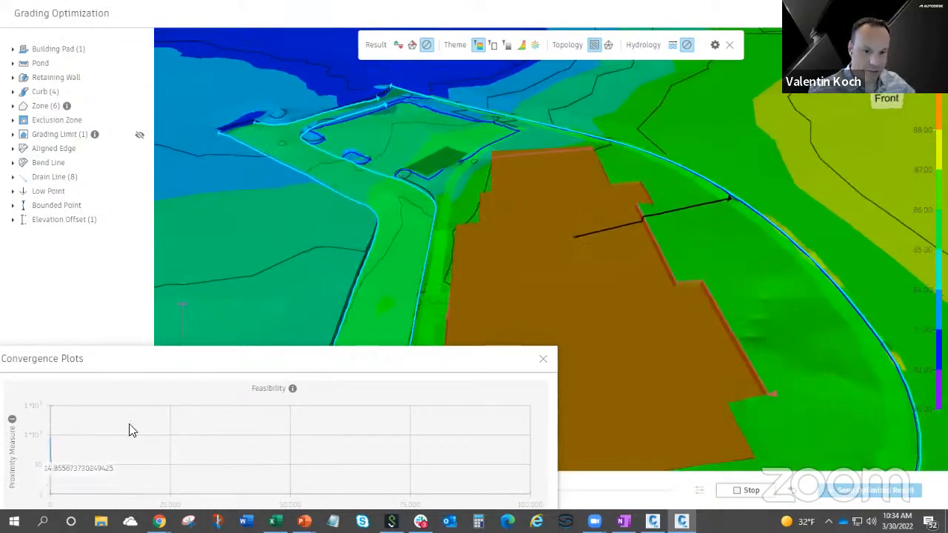
Switch the result display to slope violations and check slope and drain slope between the building pad and the road.
click(413, 44)
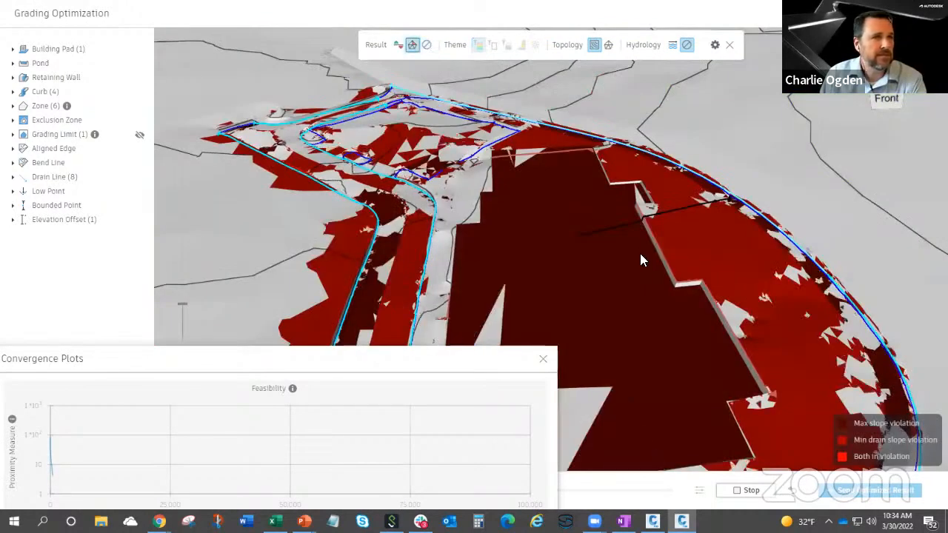
scroll(640, 253, down, 5)
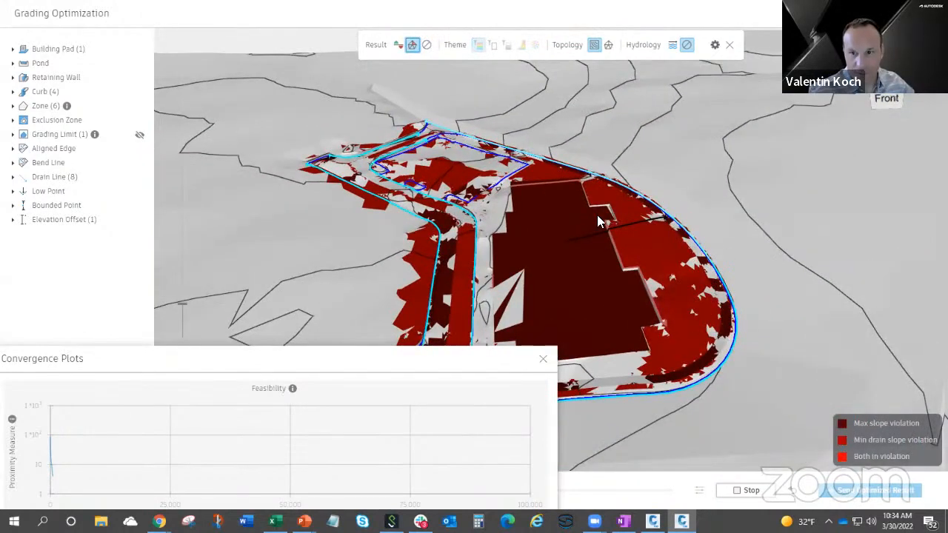
drag(632, 264, 641, 249)
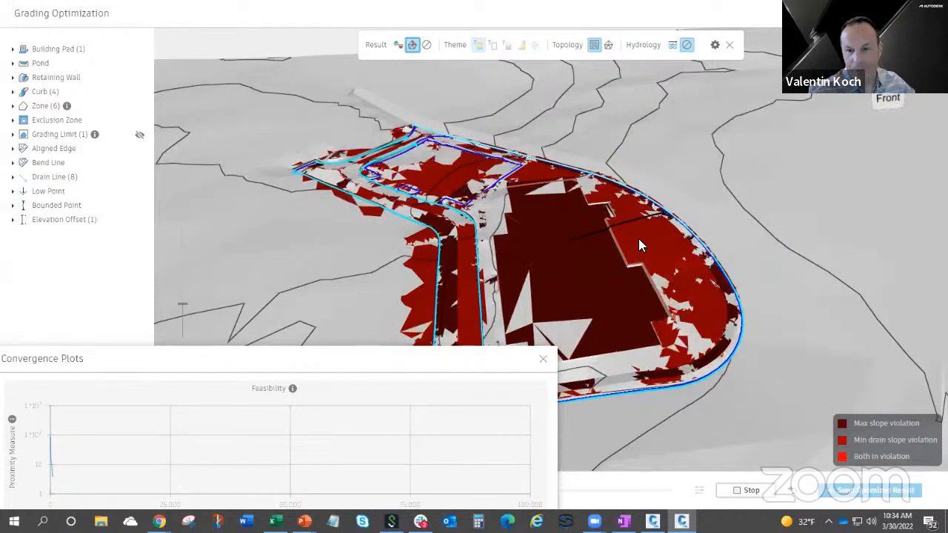
mouse_move(638, 239)
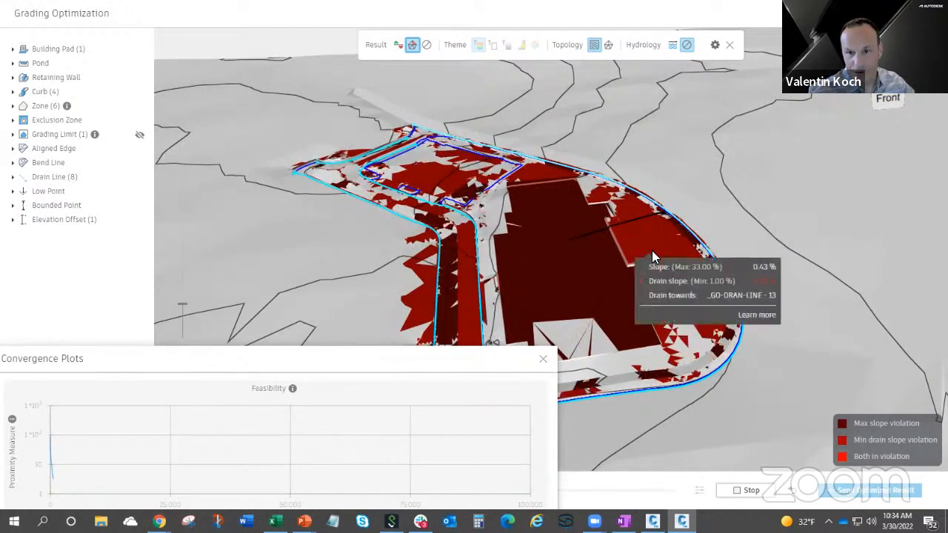
drag(613, 250, 618, 221)
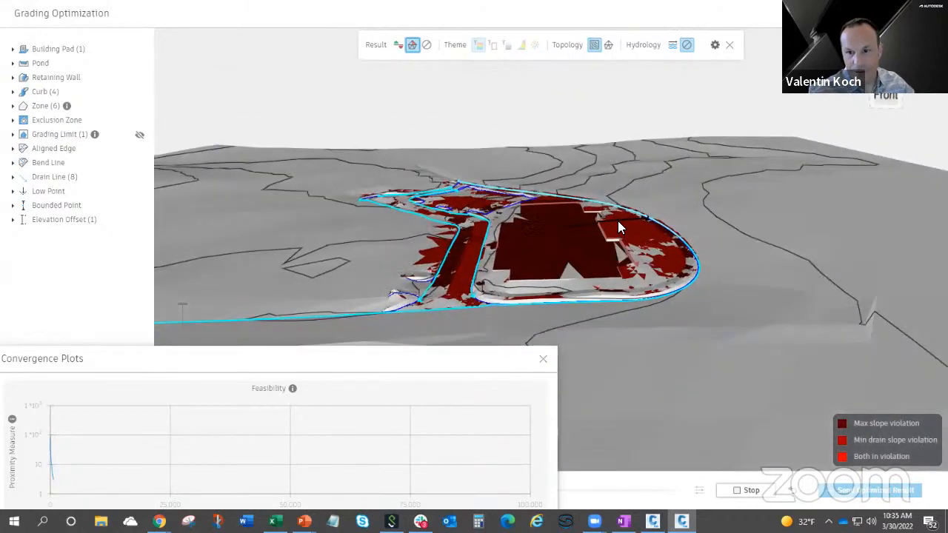
scroll(618, 221, up, 5)
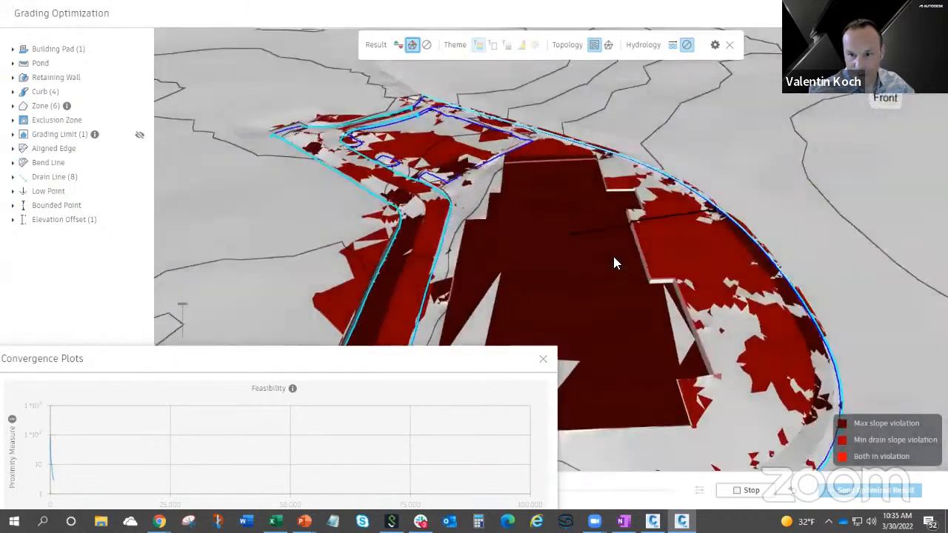
drag(614, 258, 666, 260)
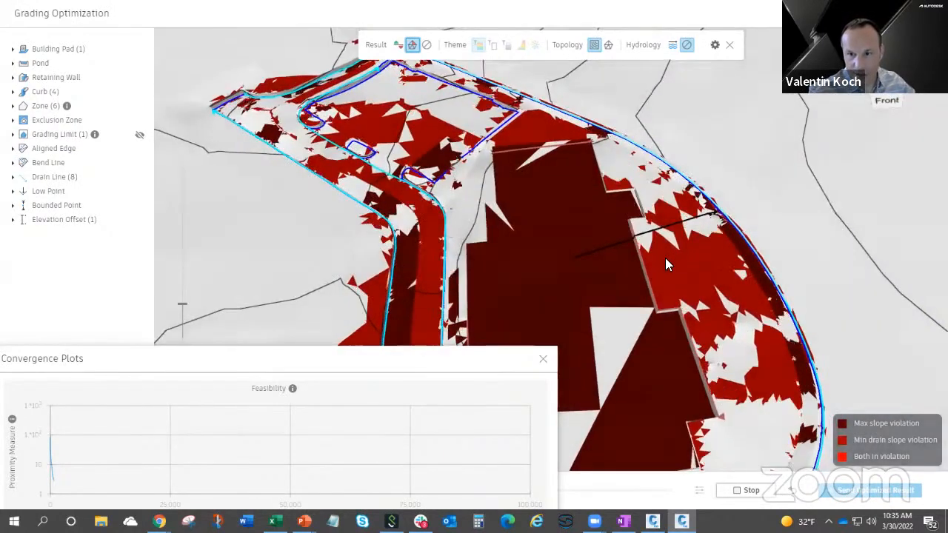
drag(578, 269, 580, 197)
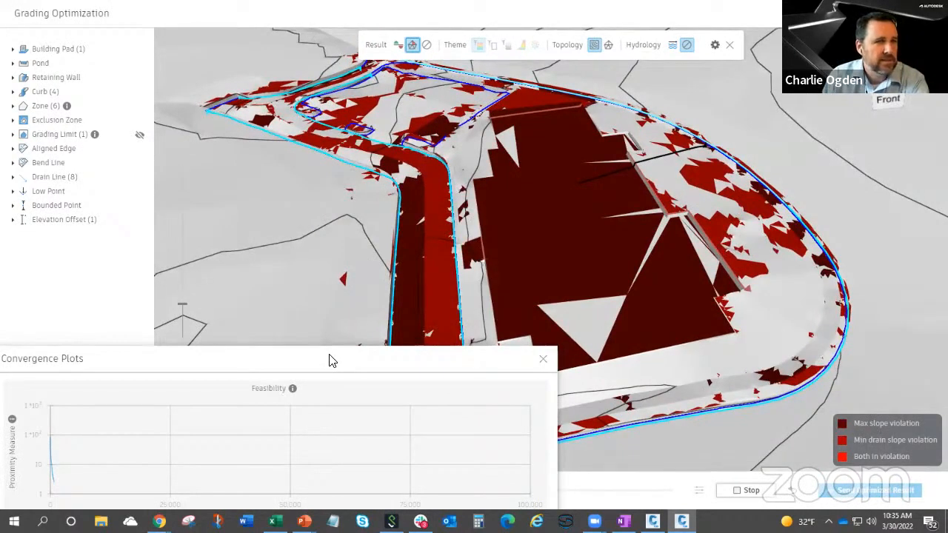
Move the Convergence Plots window off the cut and fill volumes, and examine the slope violations on the building pad.
drag(332, 360, 741, 364)
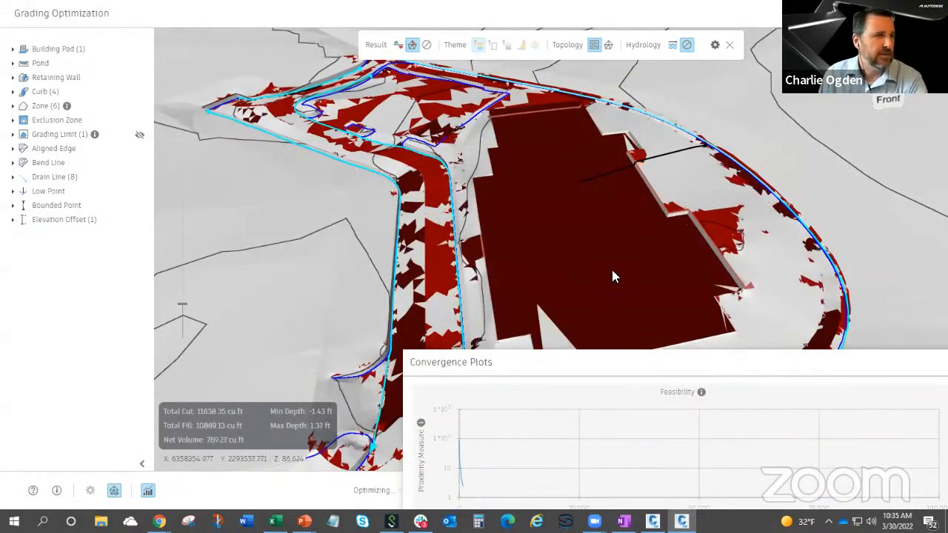
scroll(595, 289, up, 4)
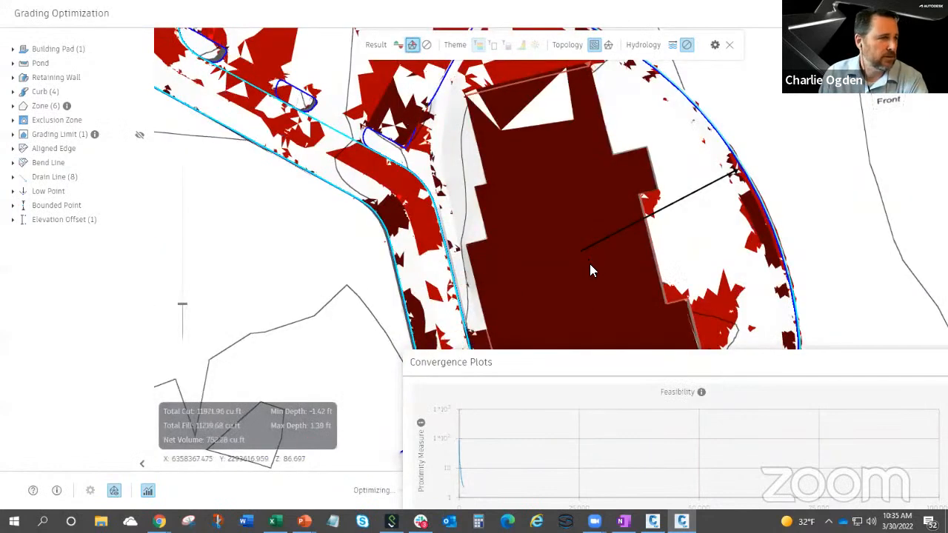
mouse_move(590, 264)
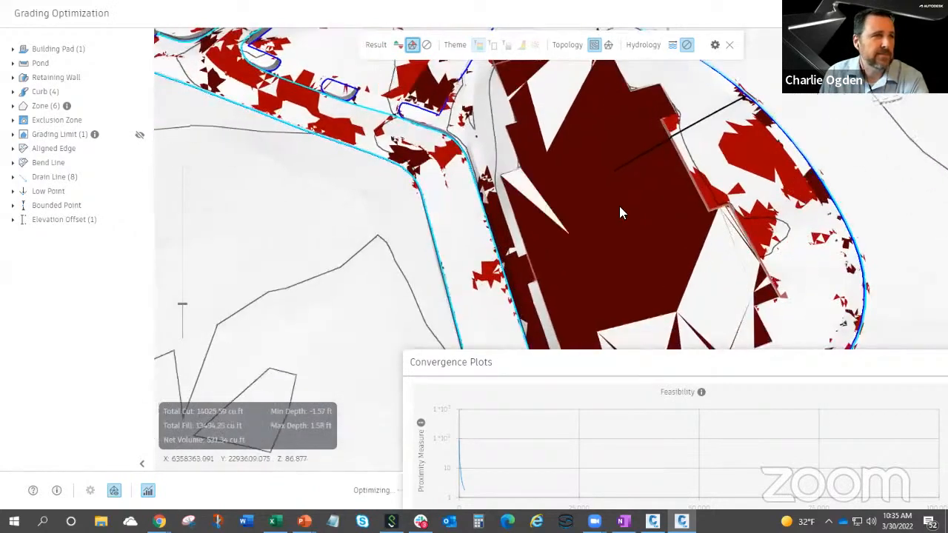
drag(619, 206, 614, 189)
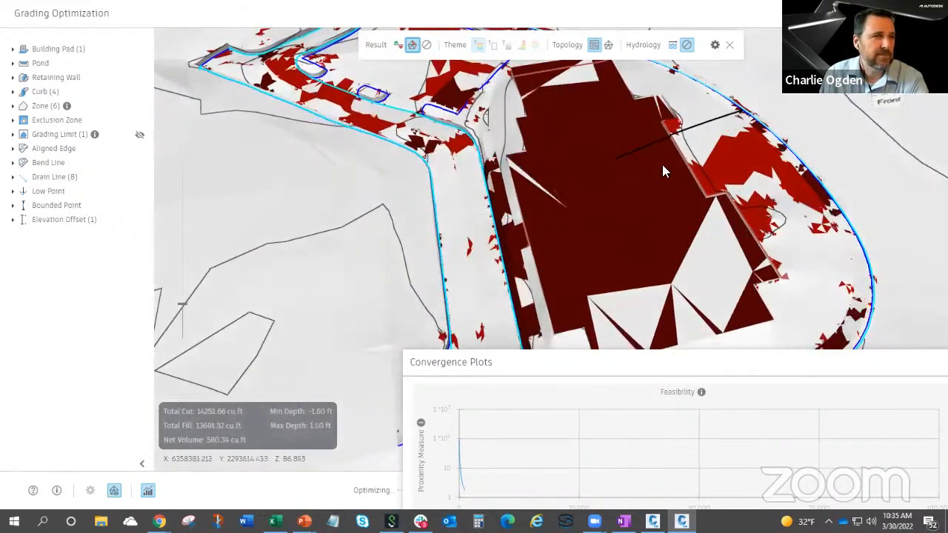
middle_drag(662, 164, 656, 197)
scroll(662, 163, up, 2)
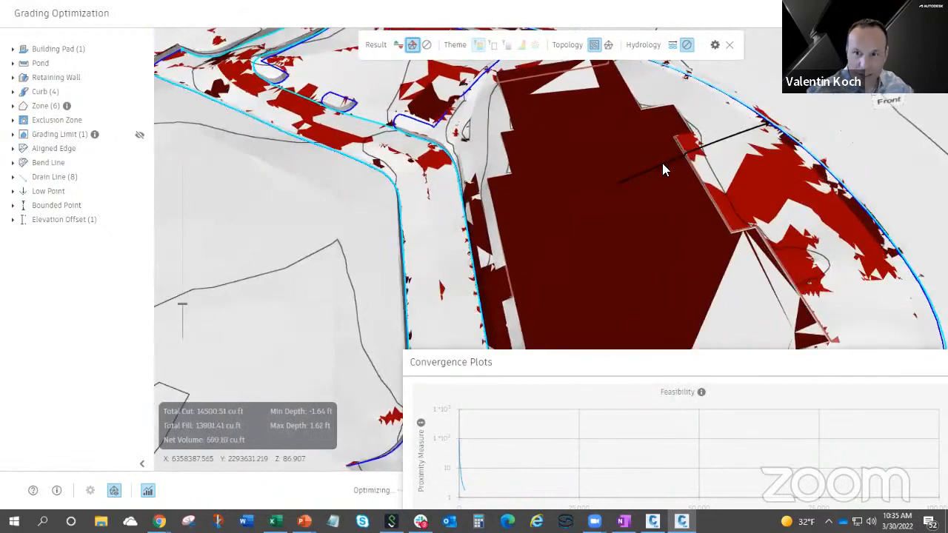
middle_drag(724, 154, 714, 166)
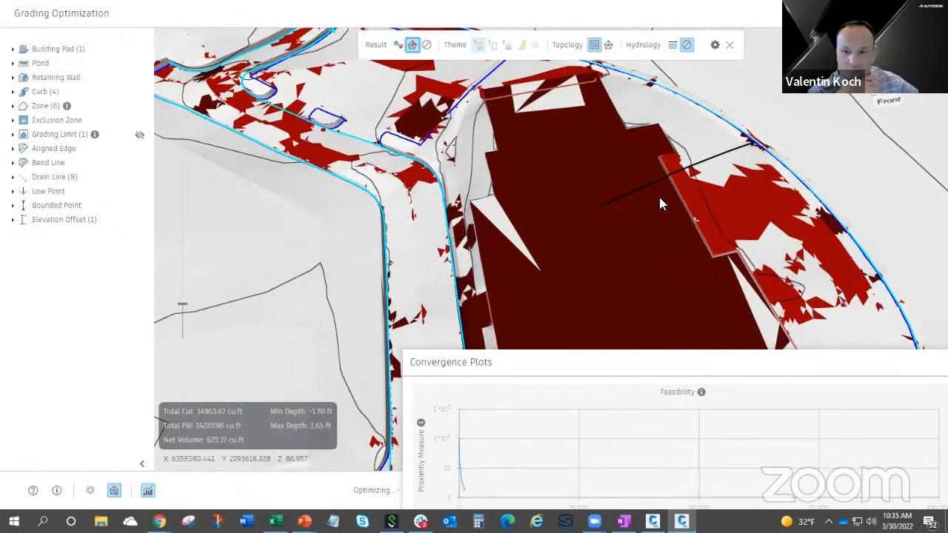
shift+middle_drag(598, 267, 639, 222)
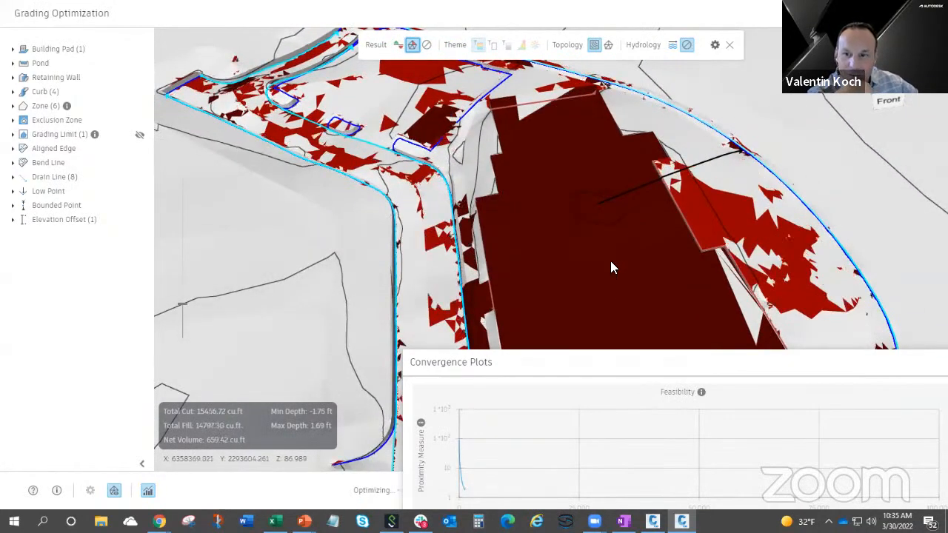
Examine how the grading along the elevation offset line between the pad and the road develops during optimization.
middle_drag(658, 199, 654, 234)
scroll(702, 196, up, 2)
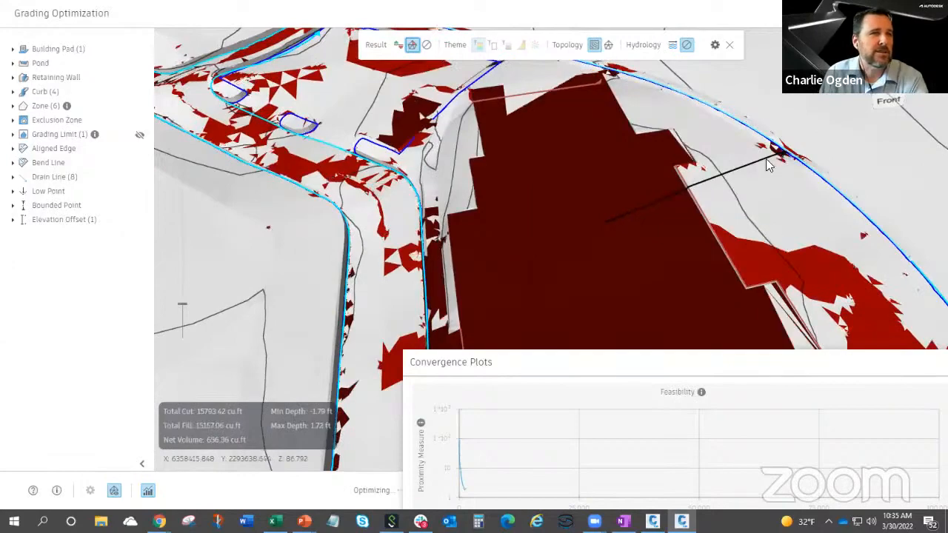
mouse_move(639, 216)
shift+middle_down()
mouse_move(650, 208)
mouse_move(651, 224)
mouse_move(635, 257)
mouse_move(621, 259)
mouse_move(616, 283)
mouse_move(650, 196)
mouse_move(642, 210)
shift+middle_up()
drag(669, 183, 623, 209)
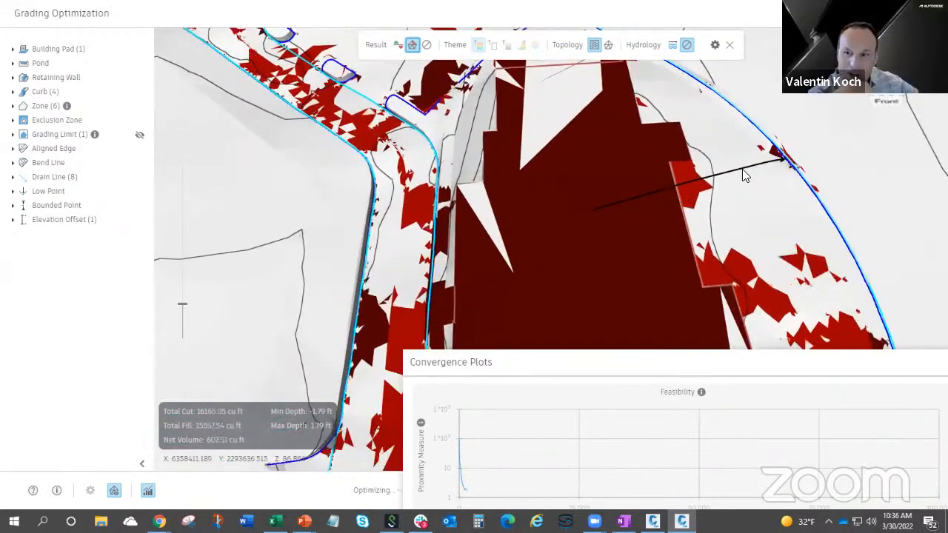
mouse_move(744, 175)
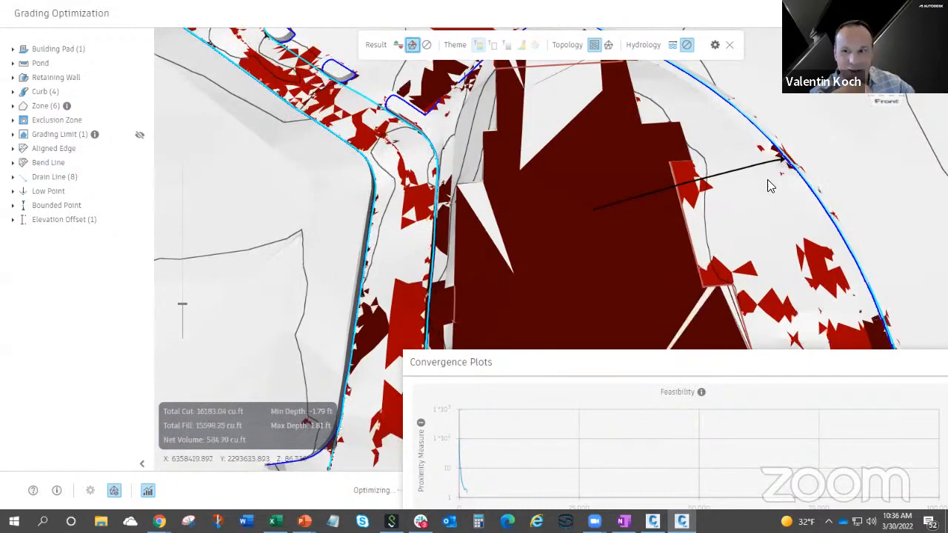
drag(765, 181, 740, 197)
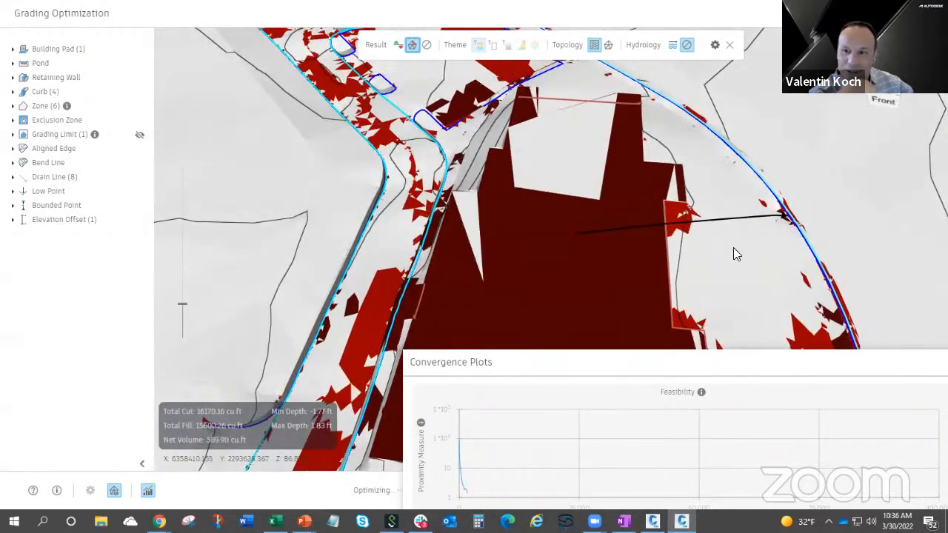
drag(730, 247, 745, 228)
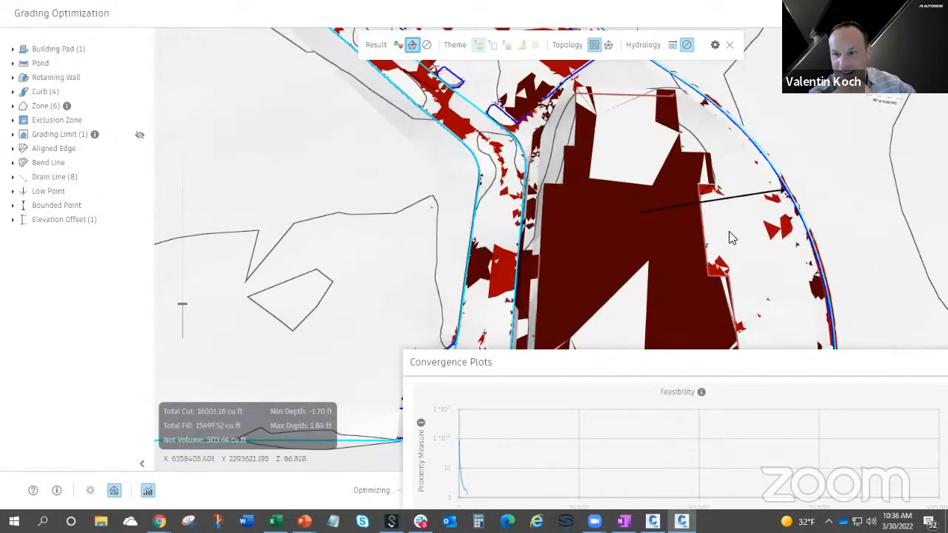
drag(738, 229, 723, 194)
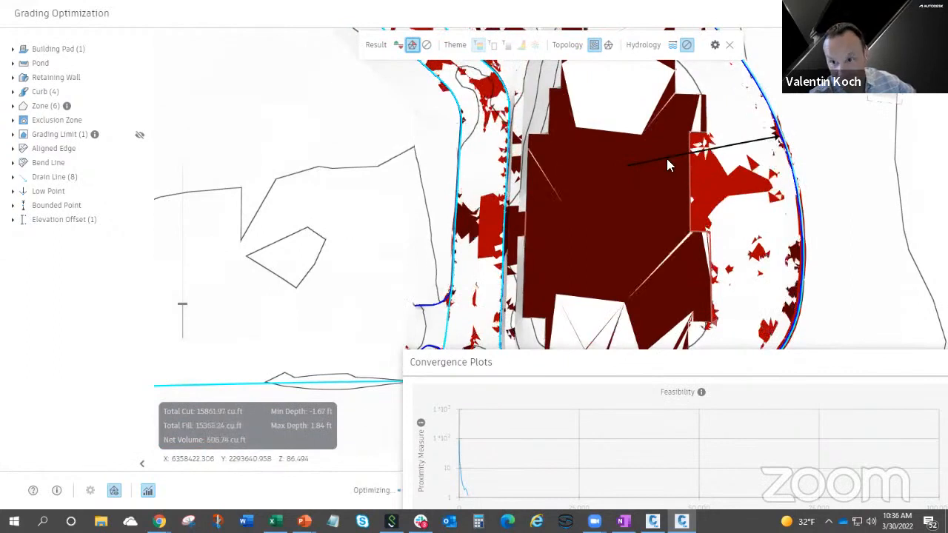
mouse_move(626, 172)
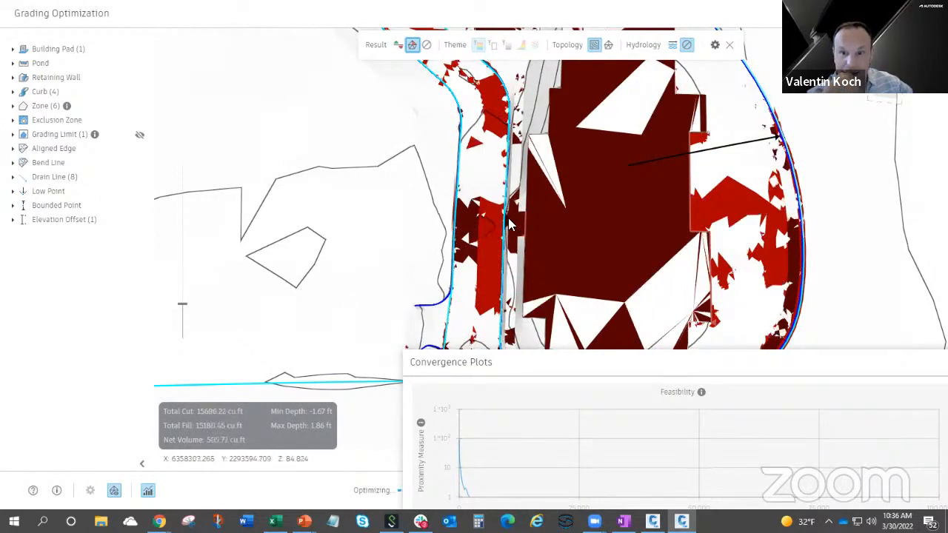
Examine the remaining slope violations on the pad and road, reading slope and drain slope on the surface triangles.
scroll(534, 226, down, 1)
mouse_move(508, 228)
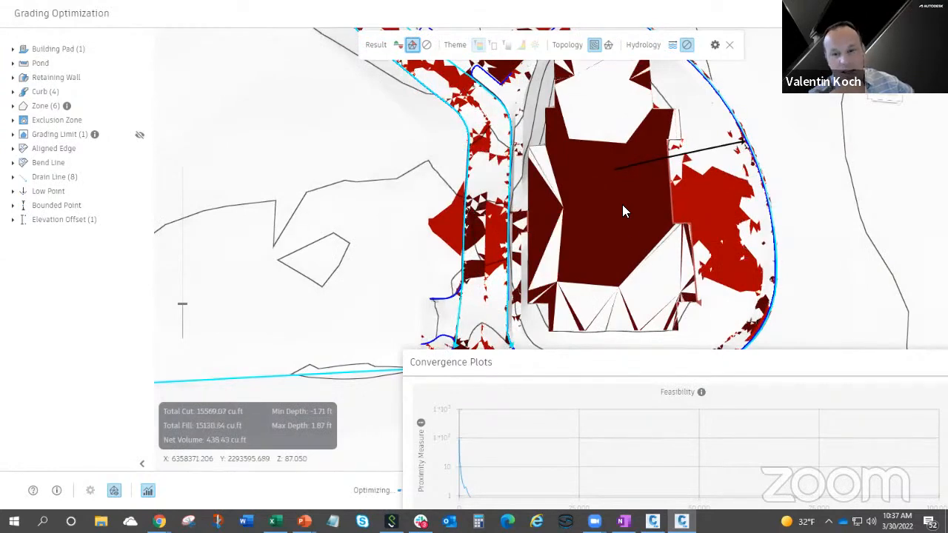
middle_drag(619, 199, 561, 227)
scroll(562, 226, up, 1)
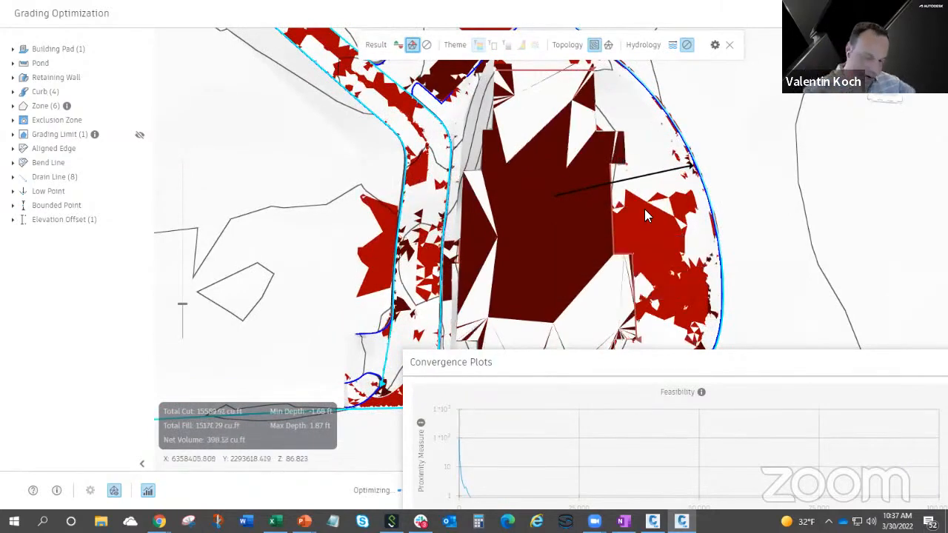
drag(646, 207, 599, 253)
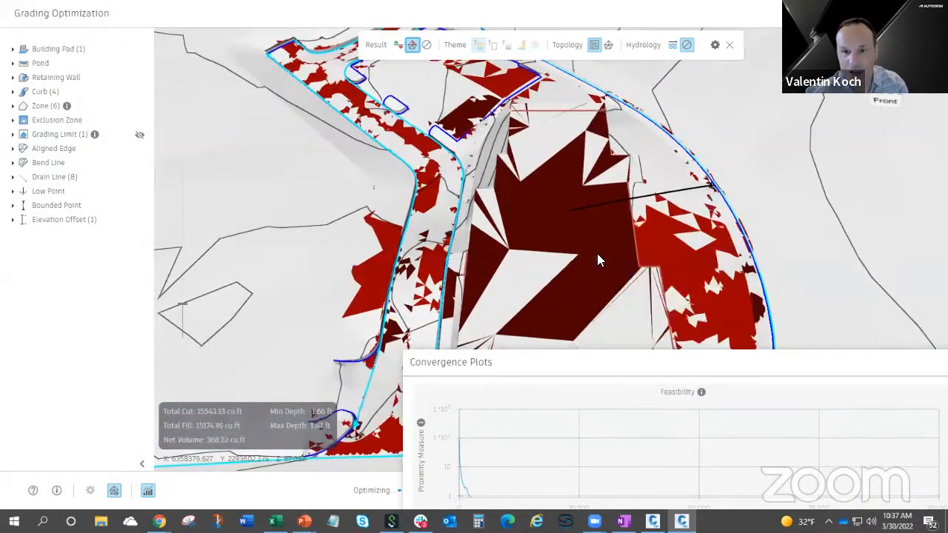
mouse_move(598, 257)
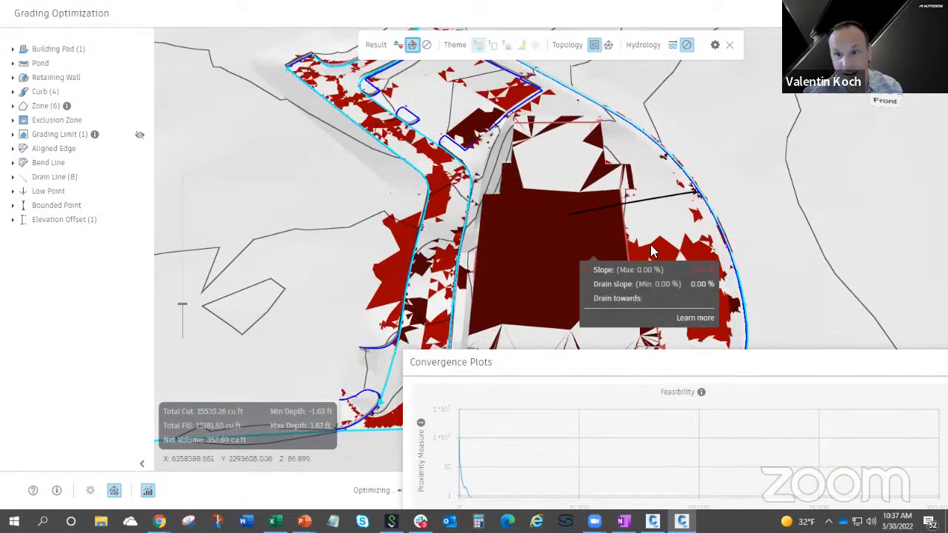
drag(561, 235, 564, 254)
scroll(563, 253, down, 1)
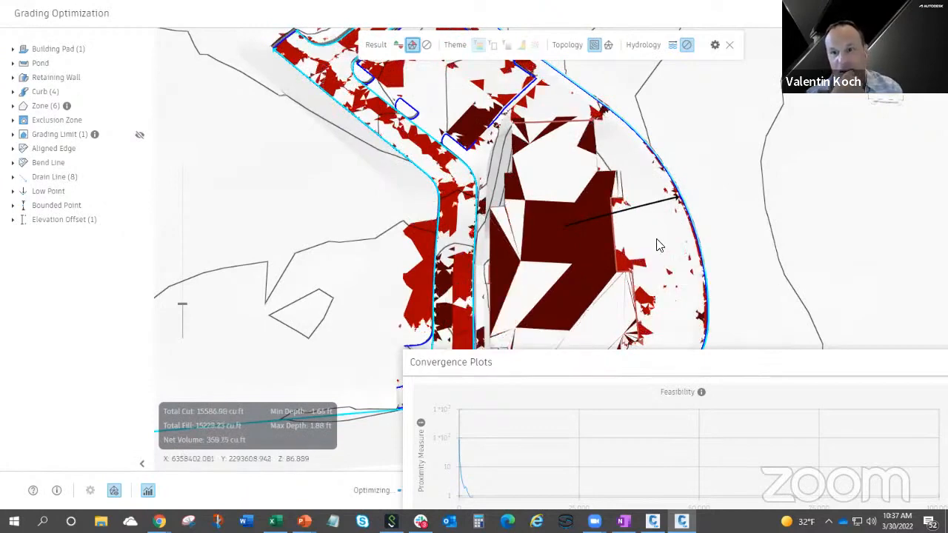
mouse_move(660, 246)
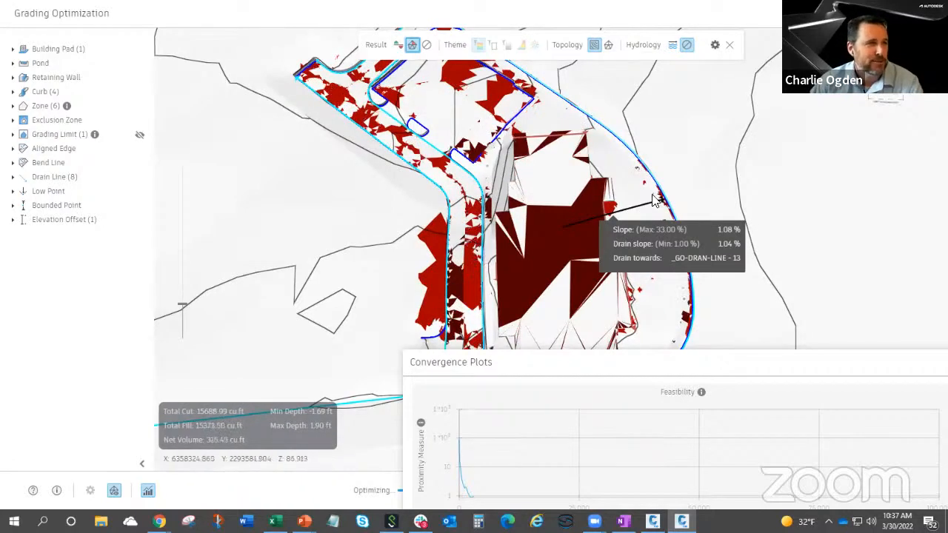
Review the slope violations across the whole site from several angles, including the parking lot and access road.
shift+middle_drag(538, 251, 611, 228)
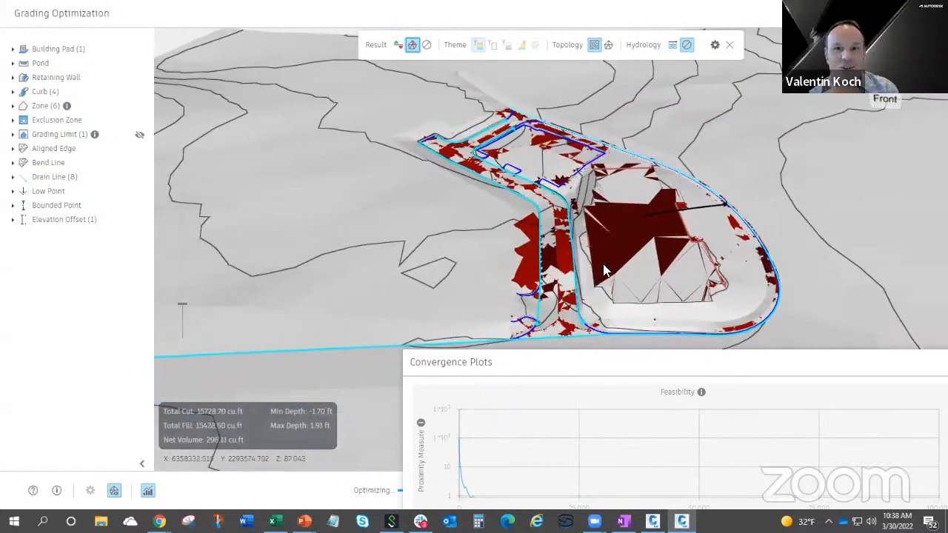
shift+middle_drag(599, 271, 578, 263)
mouse_move(602, 276)
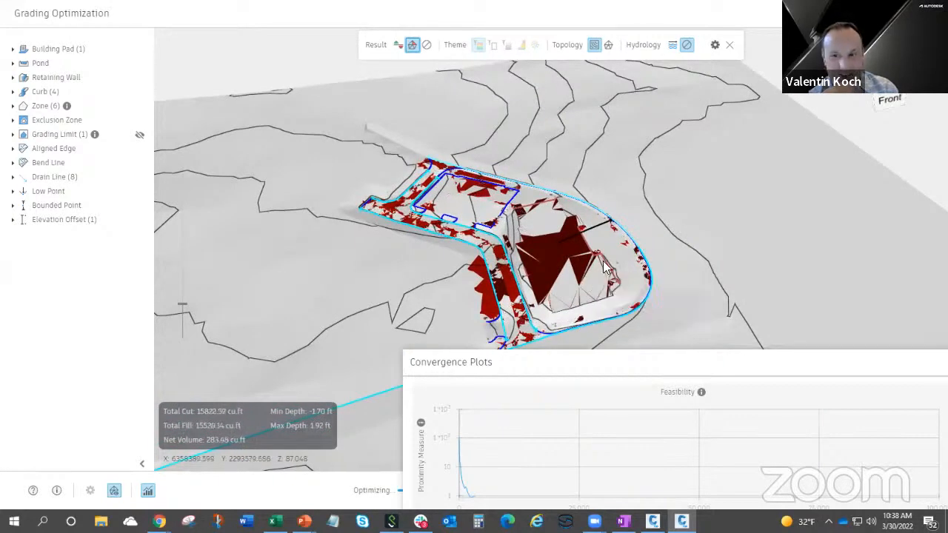
scroll(602, 264, down, 1)
shift+middle_drag(478, 296, 591, 240)
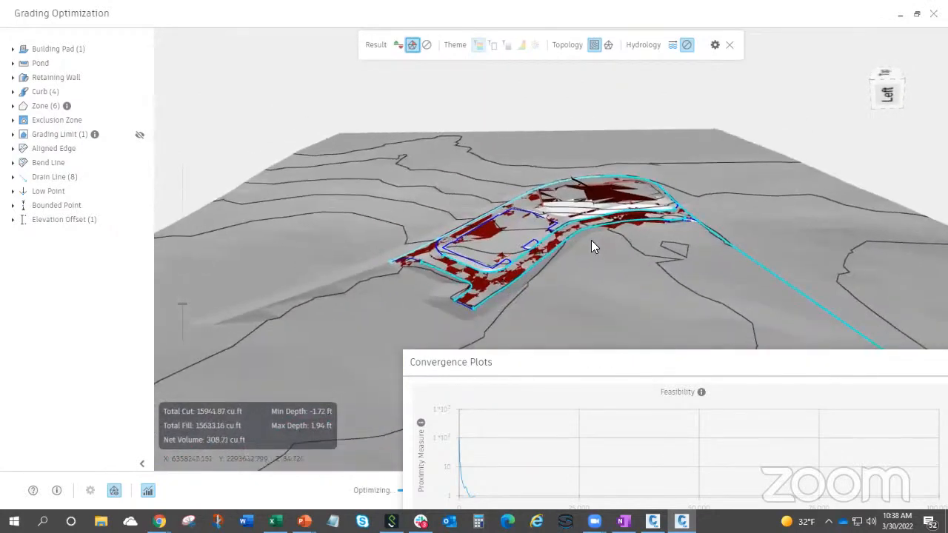
scroll(593, 236, up, 4)
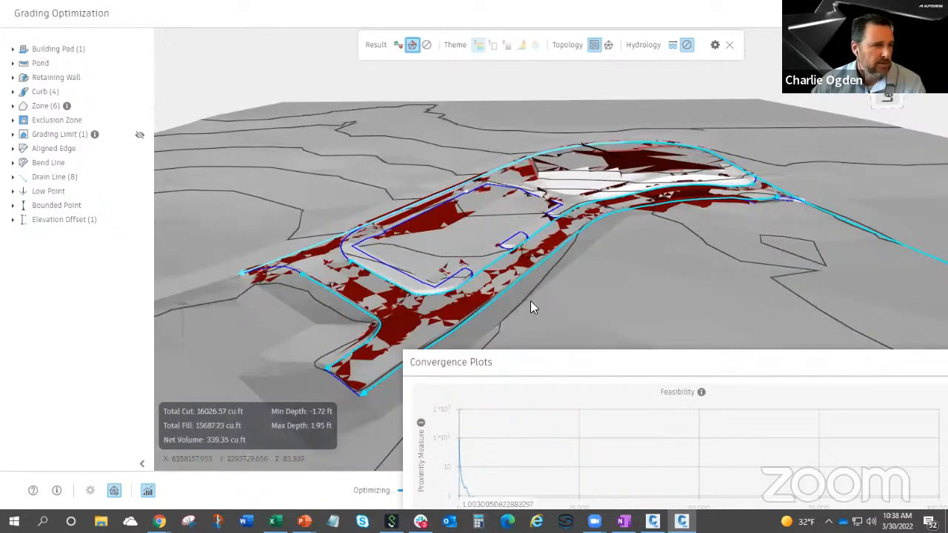
Close the Convergence Plots window and stop the running grading optimization.
drag(520, 356, 466, 330)
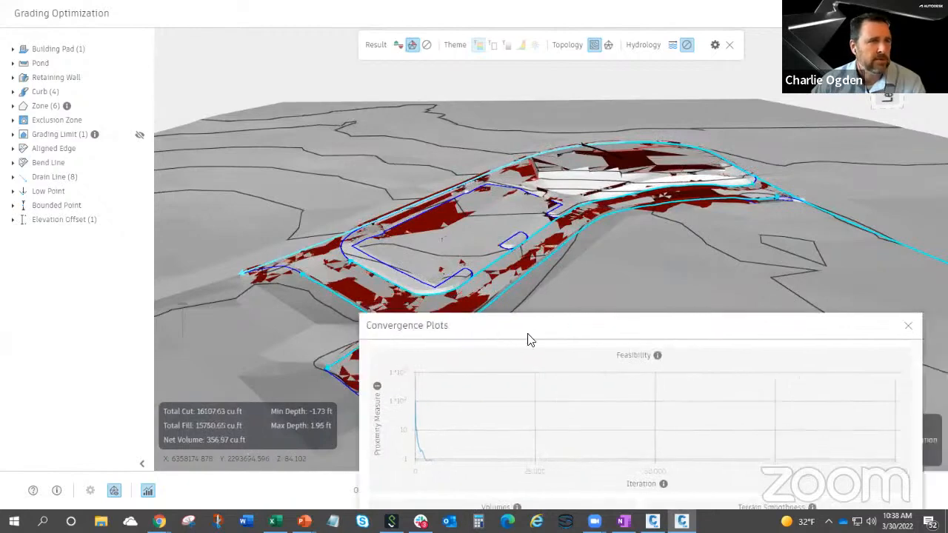
mouse_move(667, 236)
mouse_down()
mouse_move(649, 247)
mouse_move(662, 244)
mouse_up()
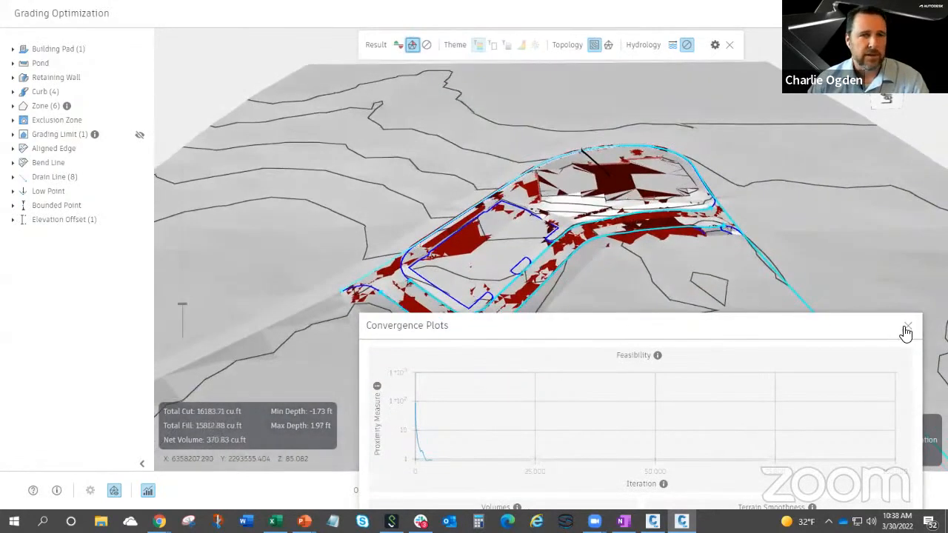
click(905, 330)
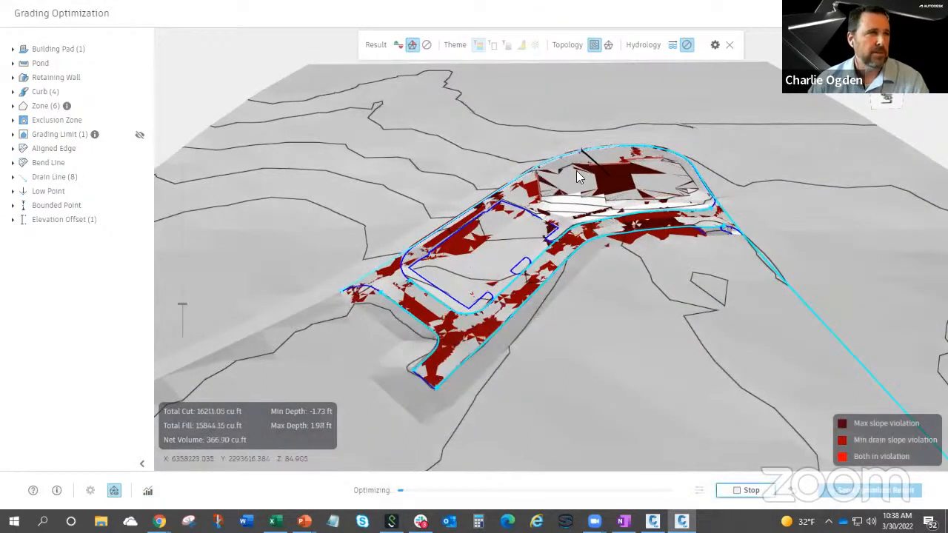
click(748, 491)
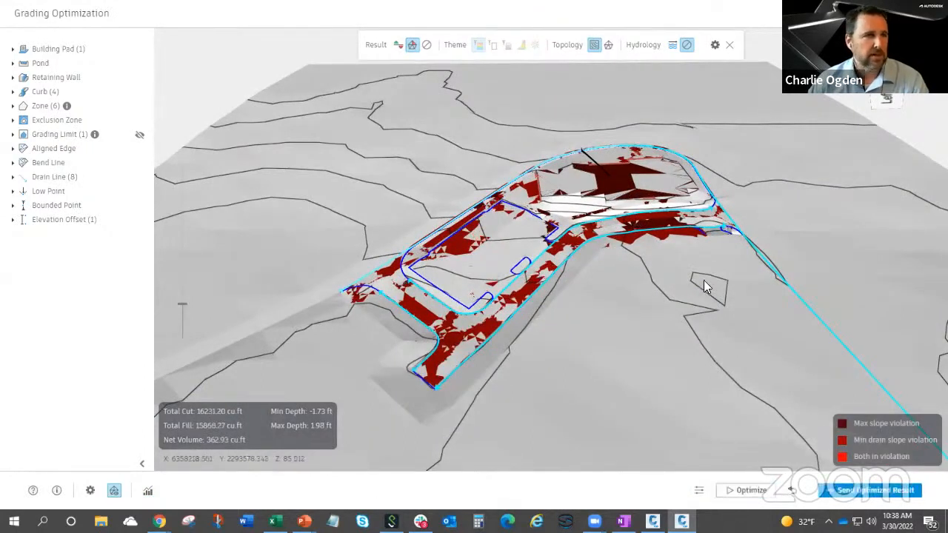
Save the optimized result by updating the existing GO surface and adding the feature lines to a new site GO in Basic Feature Line style.
click(850, 494)
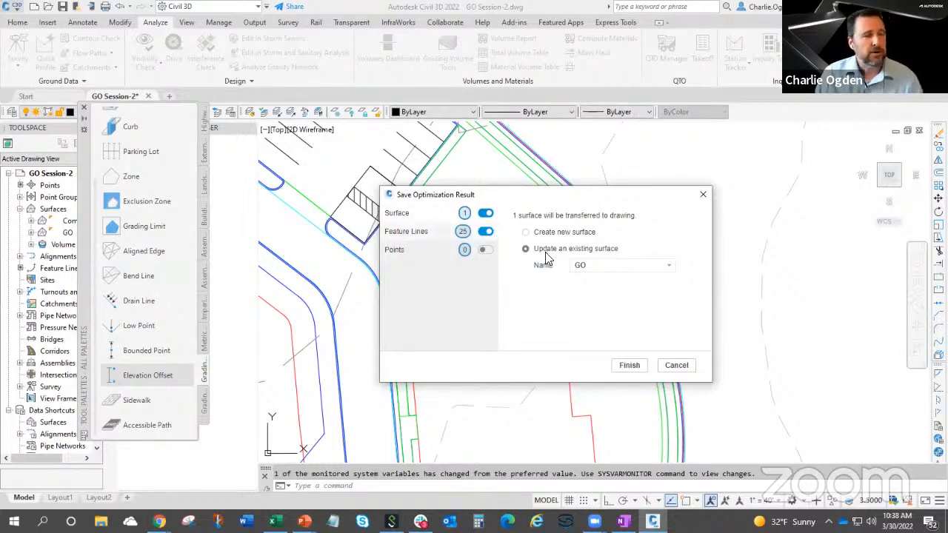
click(619, 278)
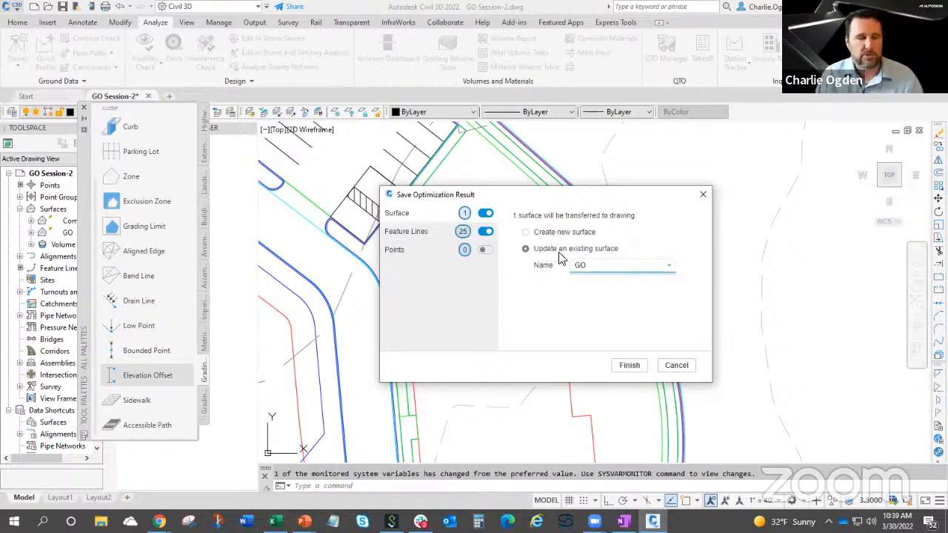
click(429, 234)
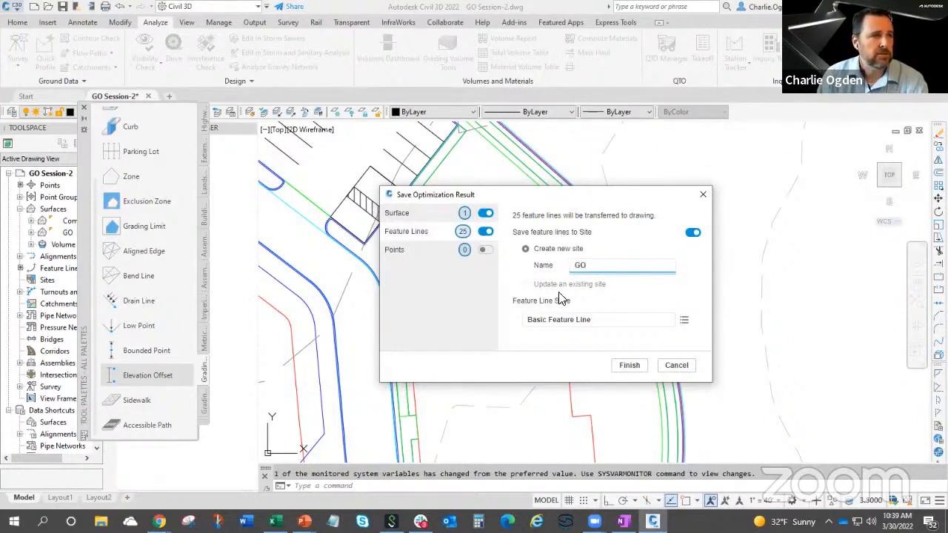
click(628, 366)
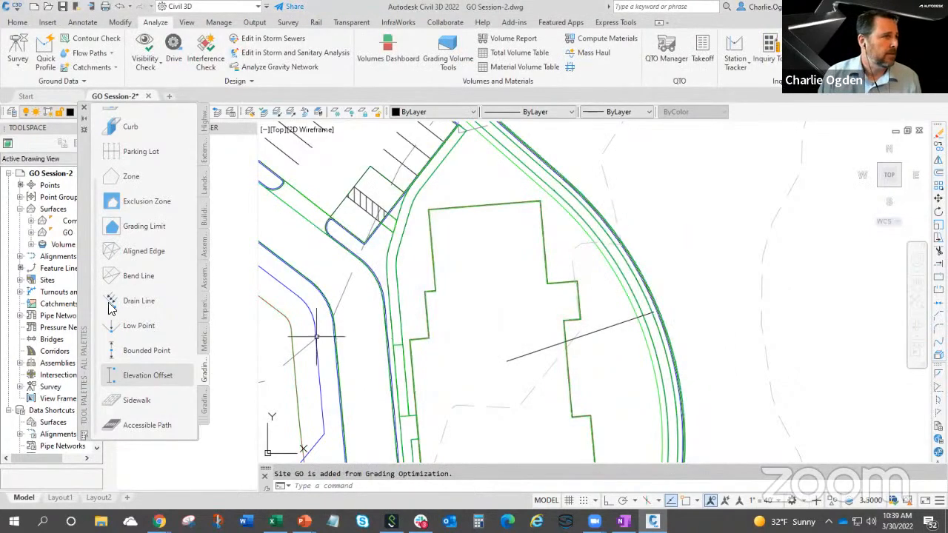
Expand the drawing's sites, close the tool palettes and bring the whole developed site into view.
click(20, 280)
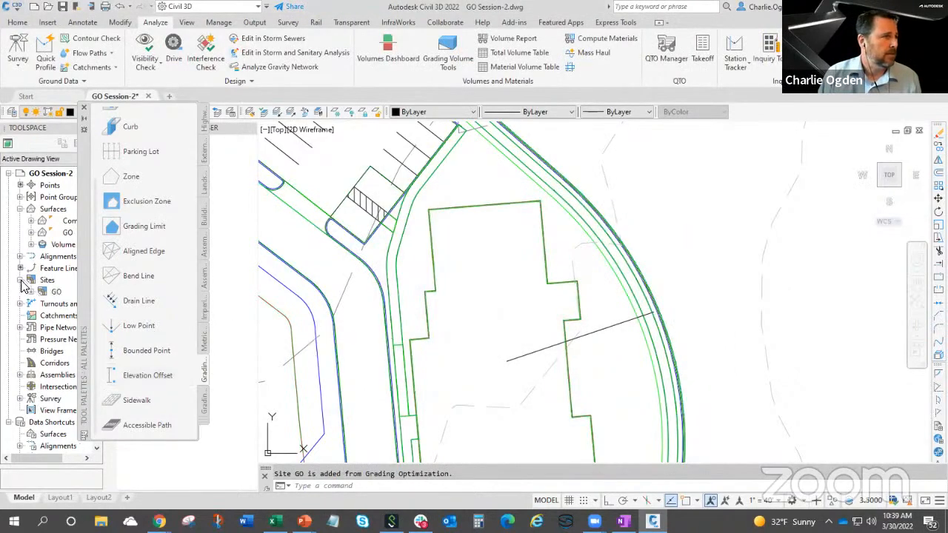
click(85, 108)
scroll(376, 294, down, 3)
middle_drag(377, 294, 482, 321)
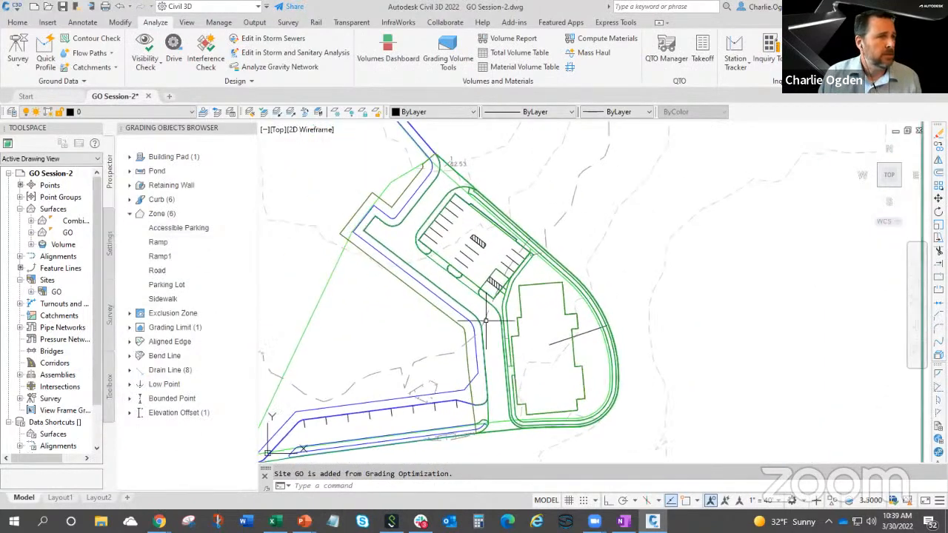
Set the GO surface's style to Contours 1' and 5' (Design) and check the setting in its surface properties.
right_click(65, 236)
click(83, 241)
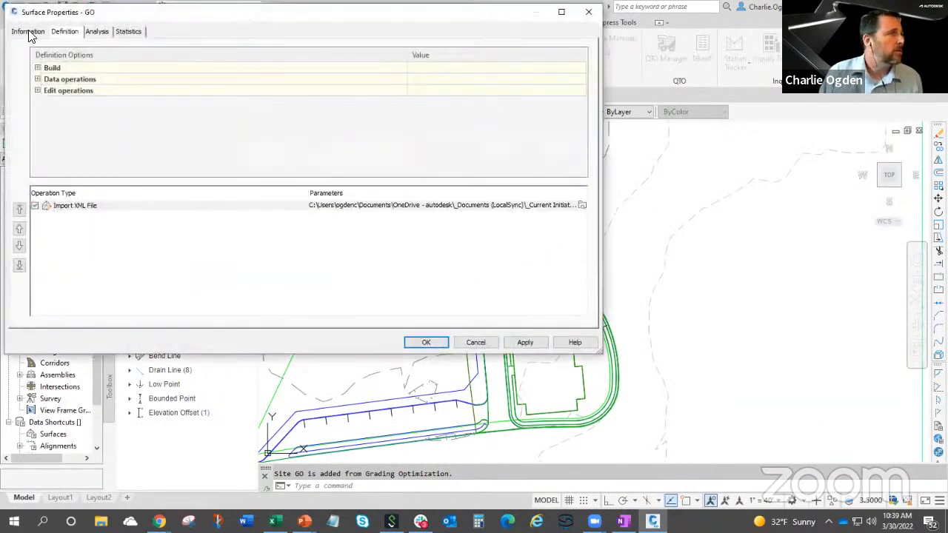
click(28, 32)
click(89, 152)
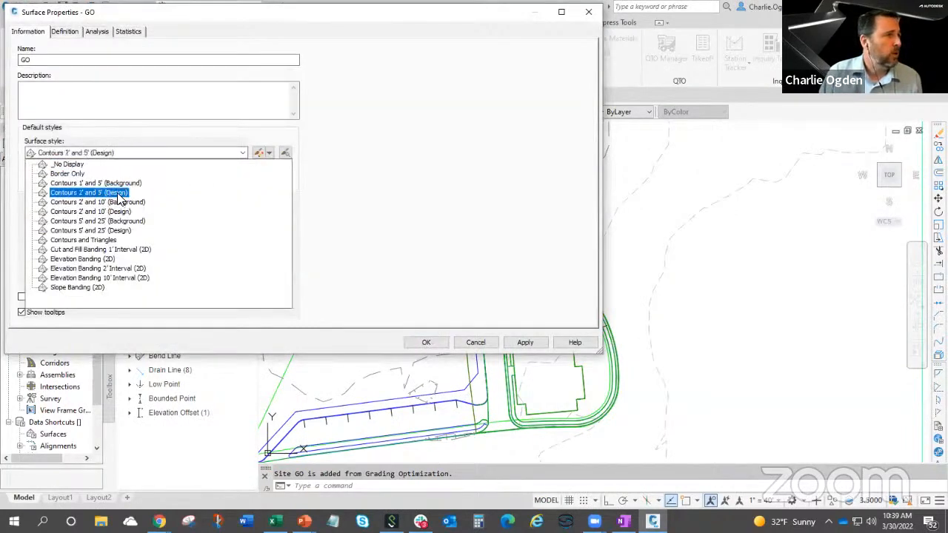
click(118, 194)
click(424, 343)
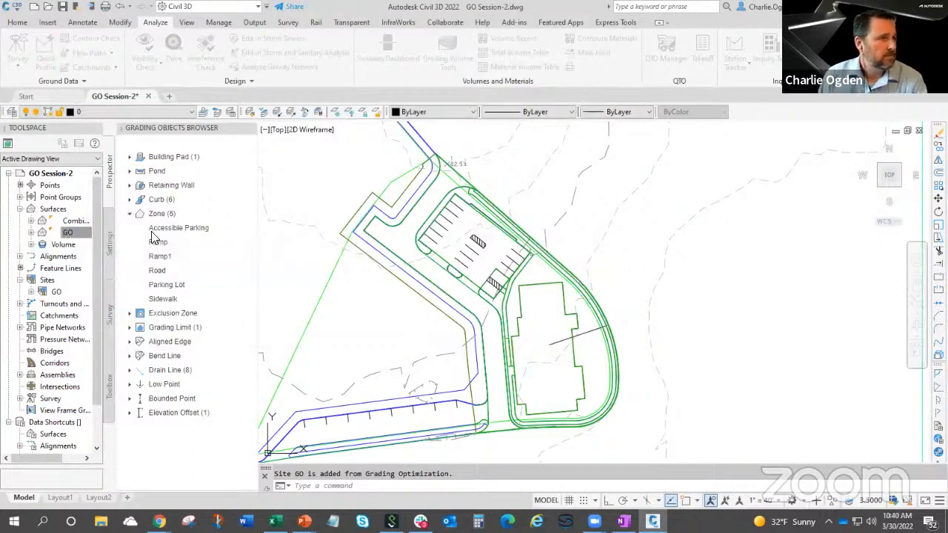
right_click(74, 234)
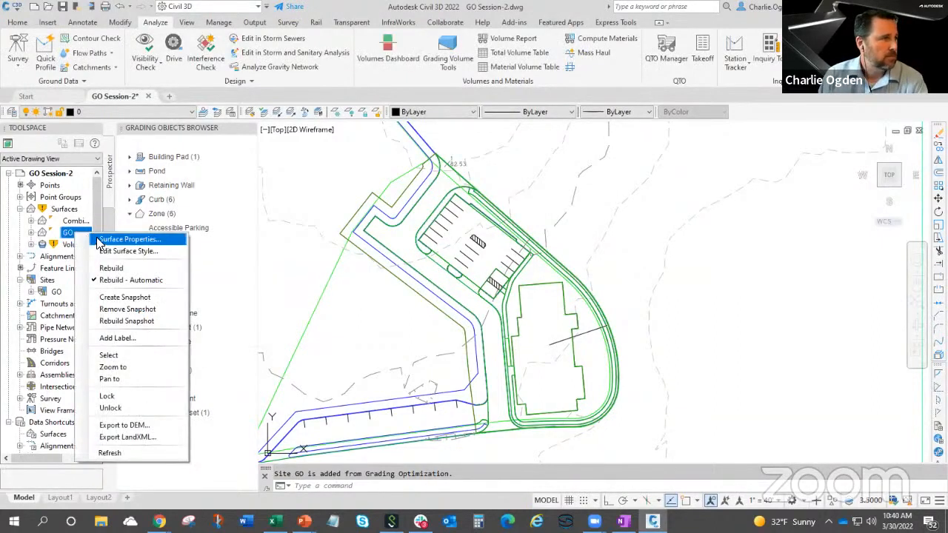
click(126, 239)
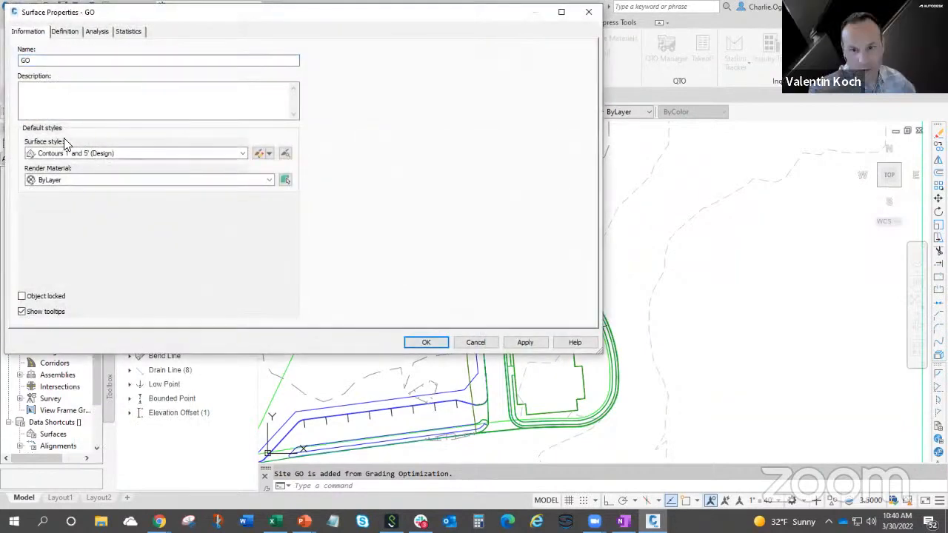
click(428, 342)
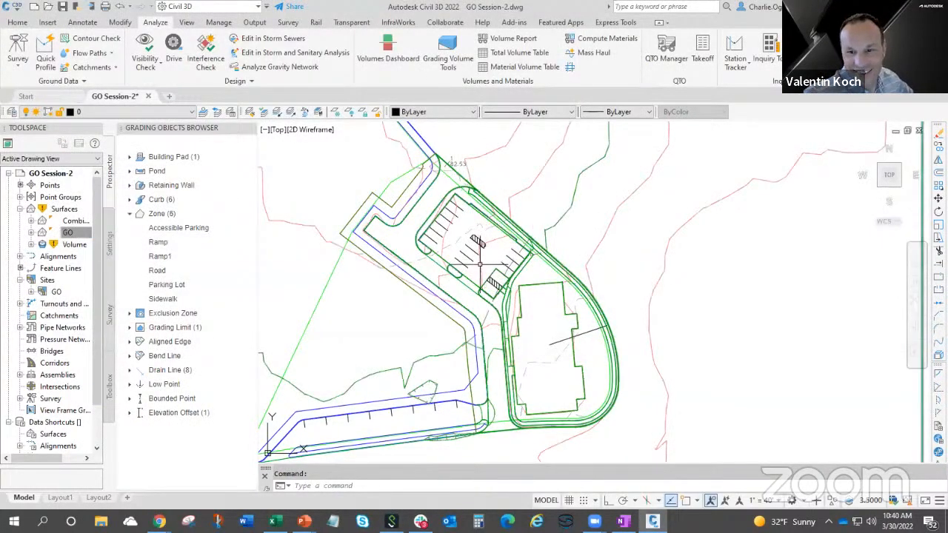
Select the GO surface together with the road line beside the parking lot and open them in the Object Viewer.
click(523, 244)
scroll(498, 274, up, 4)
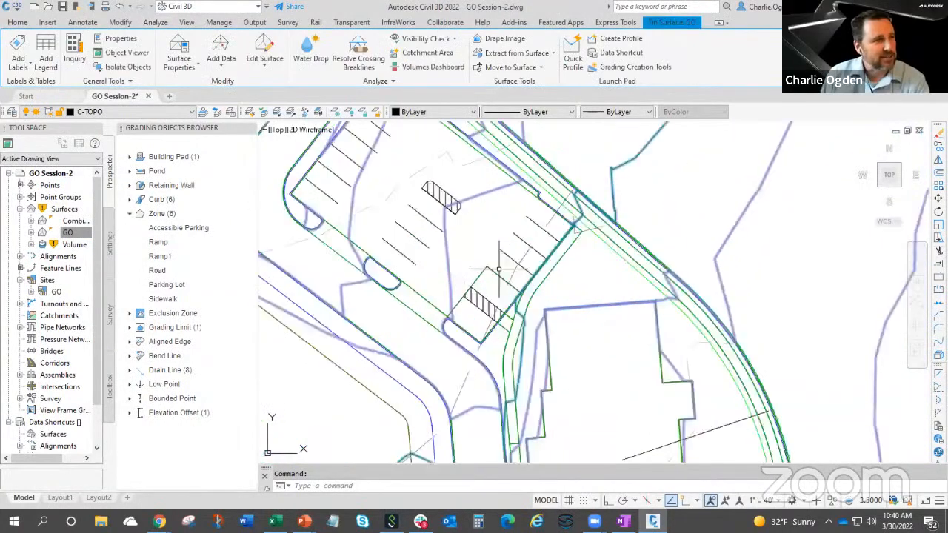
scroll(477, 324, down, 4)
scroll(476, 320, up, 2)
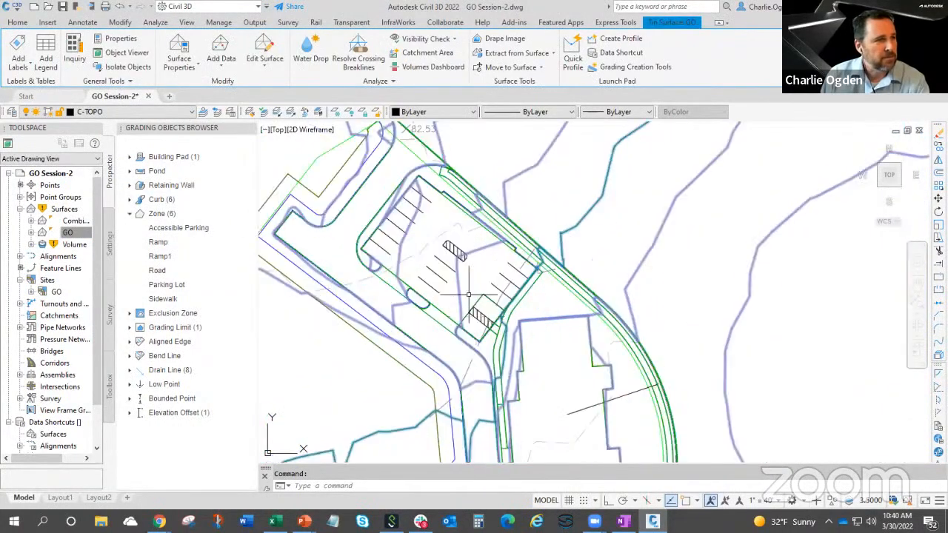
mouse_move(464, 374)
middle_down()
mouse_move(486, 275)
mouse_move(511, 377)
middle_up()
click(445, 333)
right_click(445, 333)
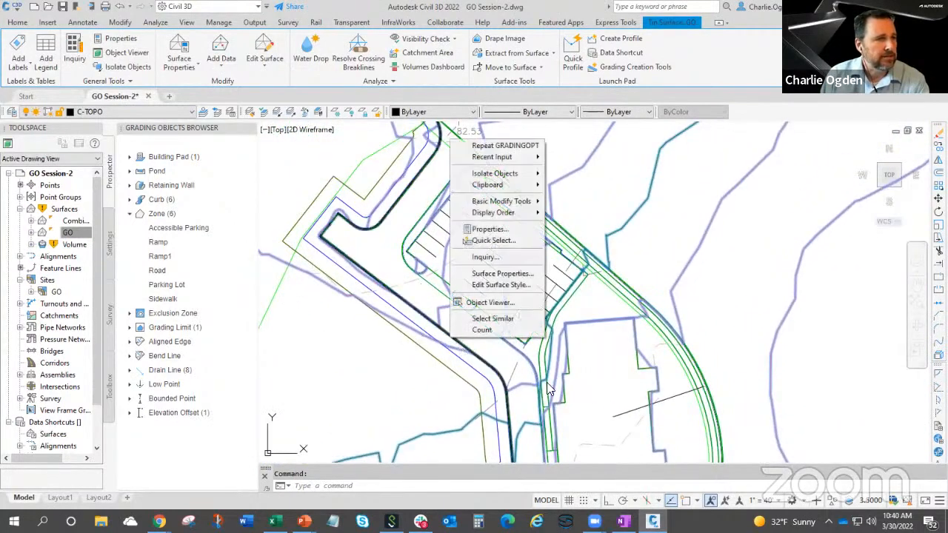
click(471, 363)
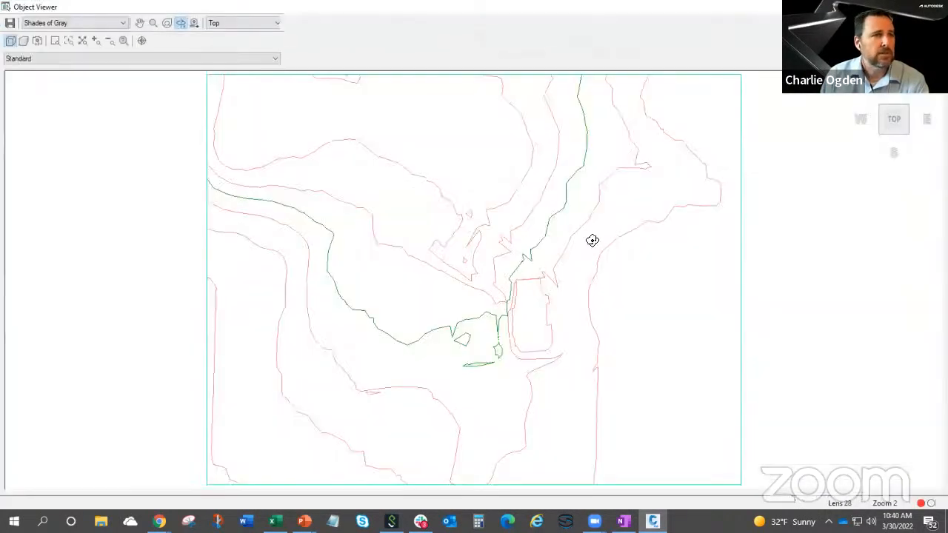
Examine the graded surface in 3D from several angles, covering the parking lot, curb islands, building pad and access road.
drag(593, 239, 464, 288)
scroll(464, 288, up, 10)
scroll(603, 243, down, 2)
middle_drag(604, 243, 492, 314)
scroll(491, 314, up, 3)
middle_drag(402, 357, 555, 325)
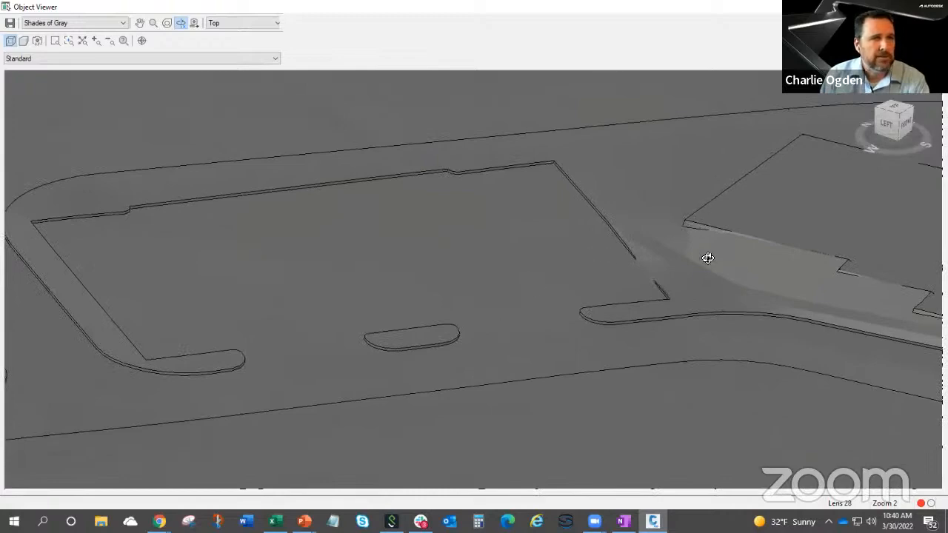
drag(708, 258, 718, 260)
drag(548, 426, 683, 315)
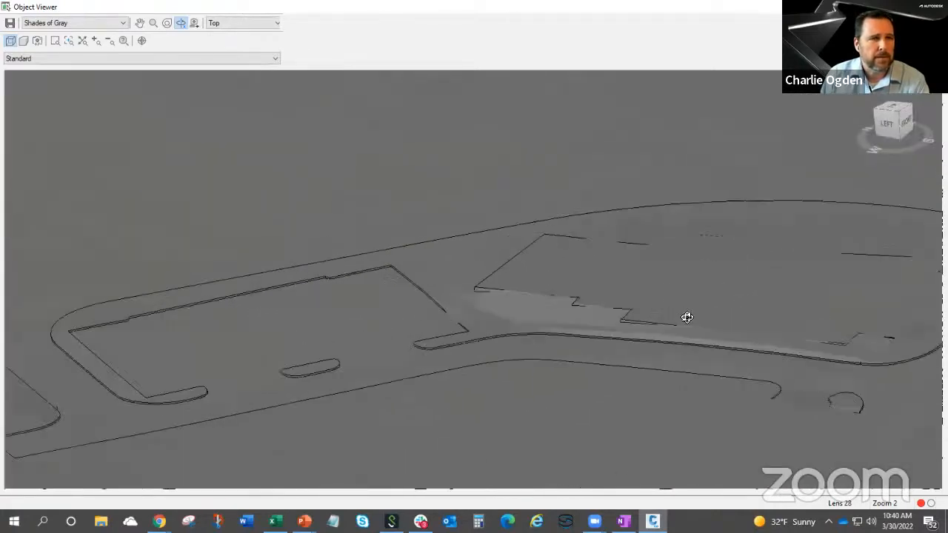
scroll(683, 317, up, 3)
middle_drag(683, 319, 524, 321)
scroll(575, 333, down, 5)
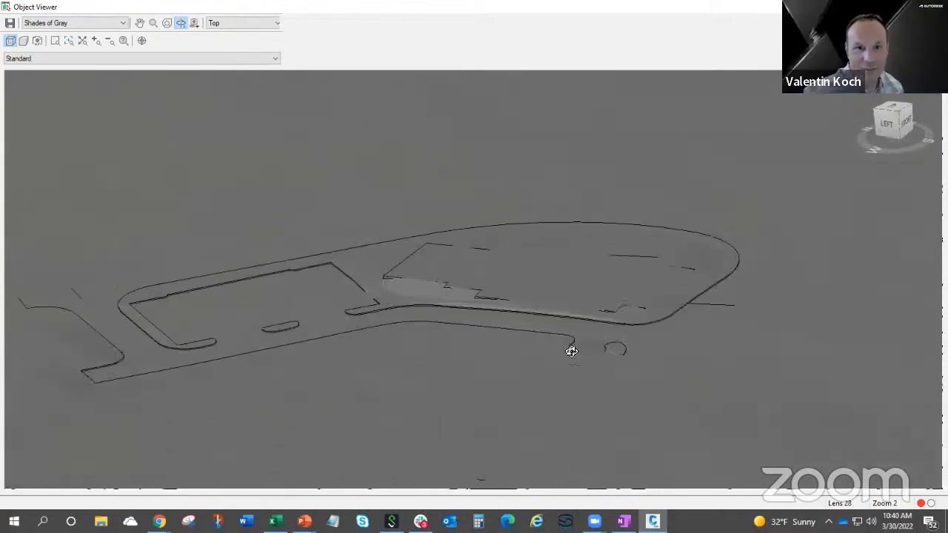
drag(531, 315, 461, 380)
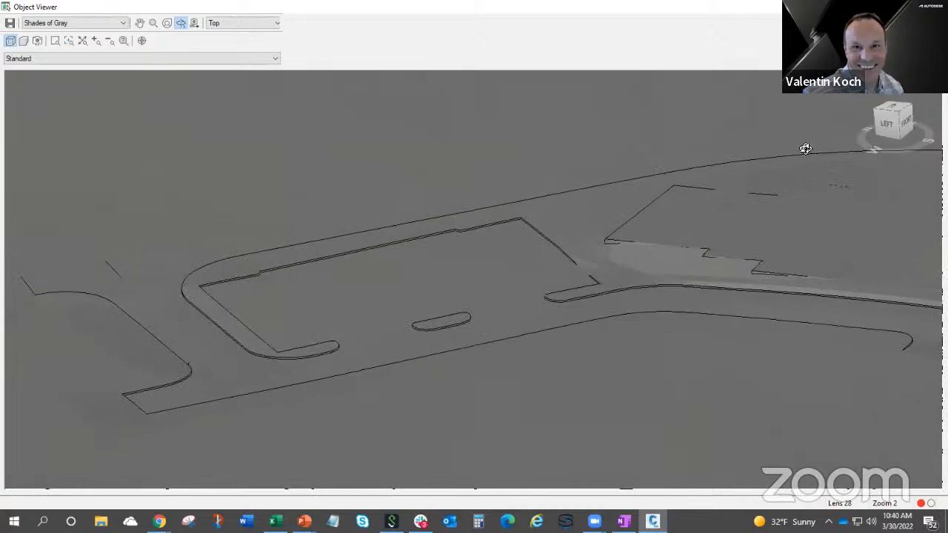
Switch the 3D preview to the left view, try changing its display, and close the Object Viewer.
click(876, 125)
drag(935, 133, 941, 142)
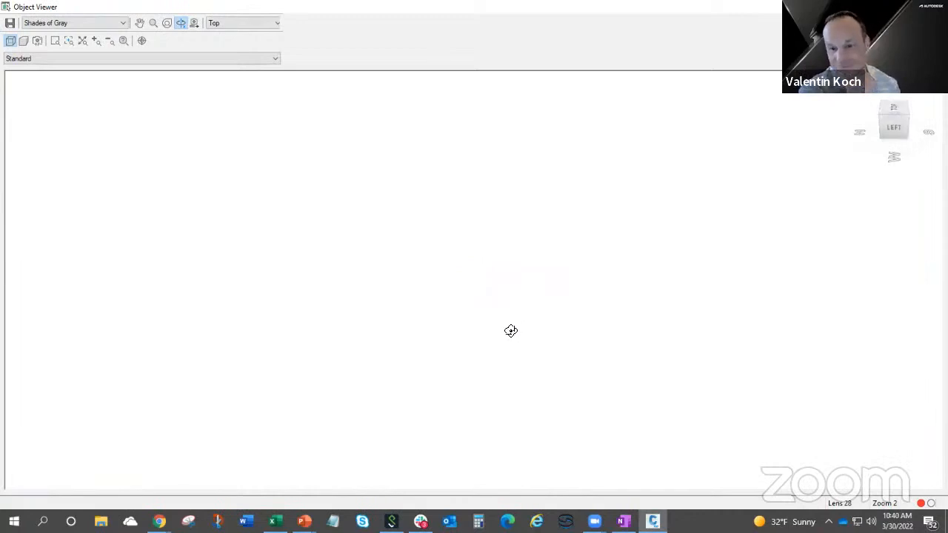
click(73, 24)
click(145, 33)
drag(700, 385, 686, 347)
drag(502, 326, 586, 229)
click(935, 6)
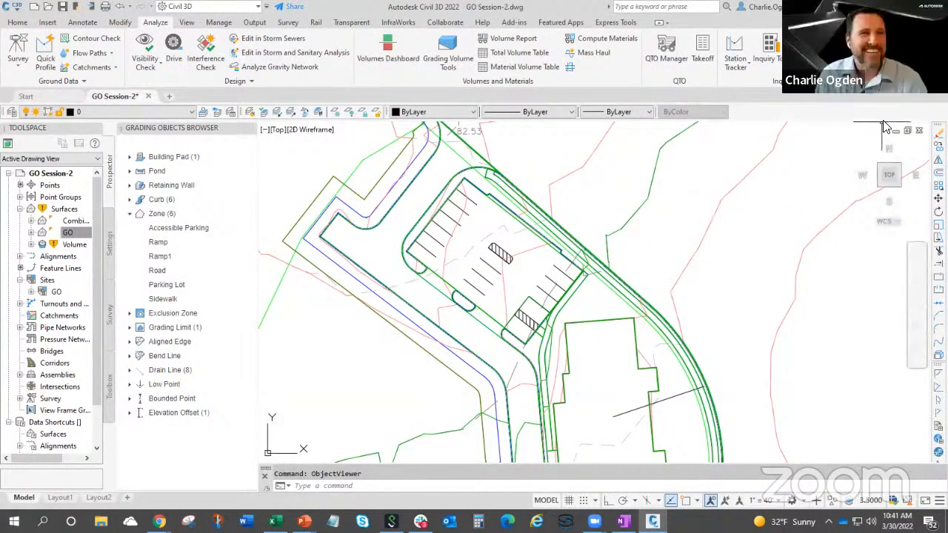
mouse_move(752, 200)
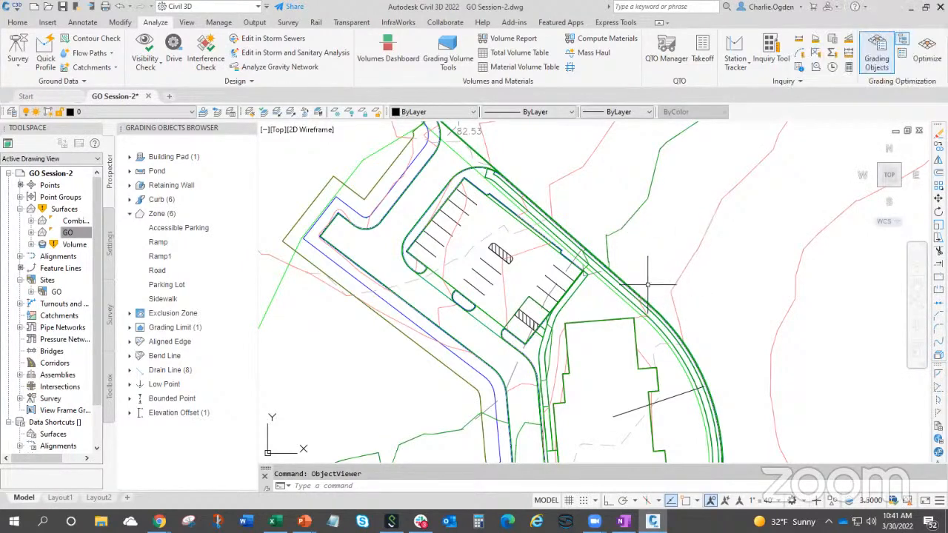
mouse_move(662, 269)
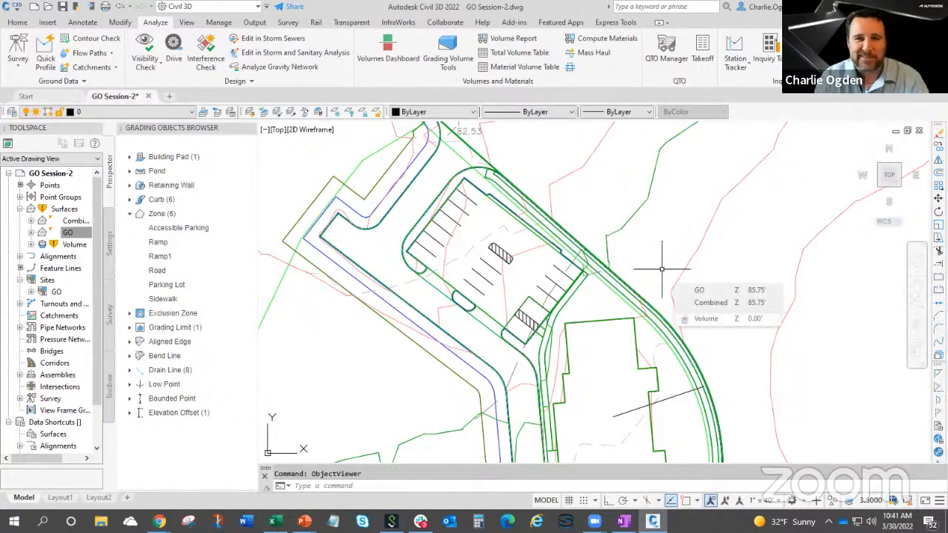
scroll(662, 268, down, 4)
scroll(646, 340, down, 3)
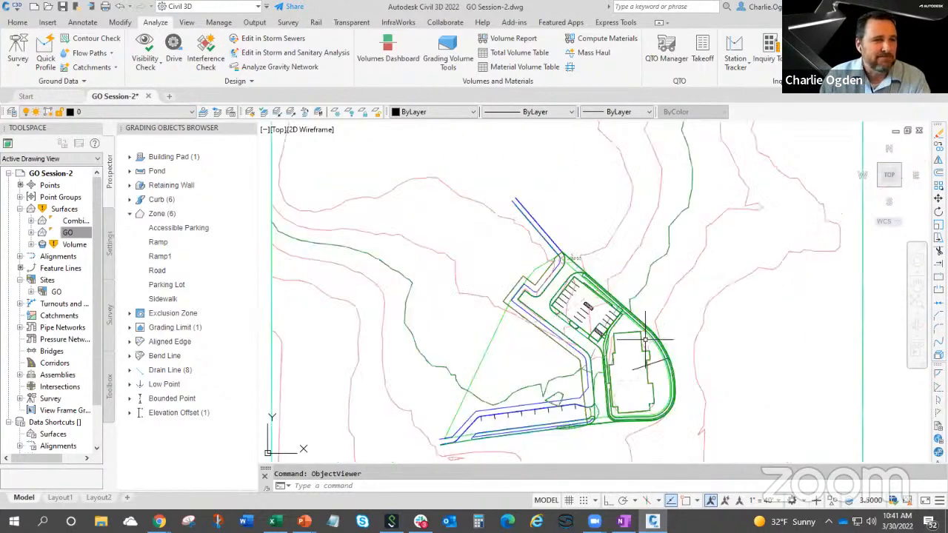
middle_drag(629, 359, 626, 345)
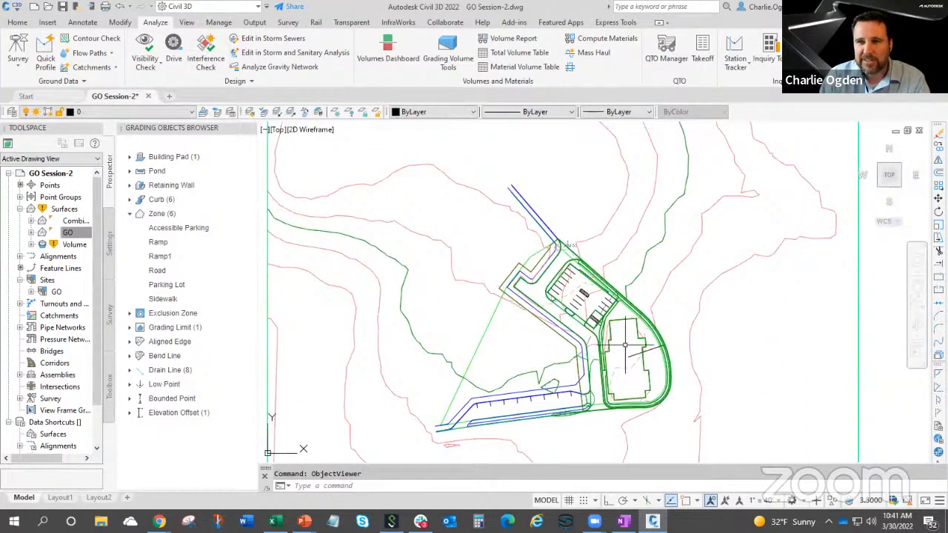
mouse_move(625, 346)
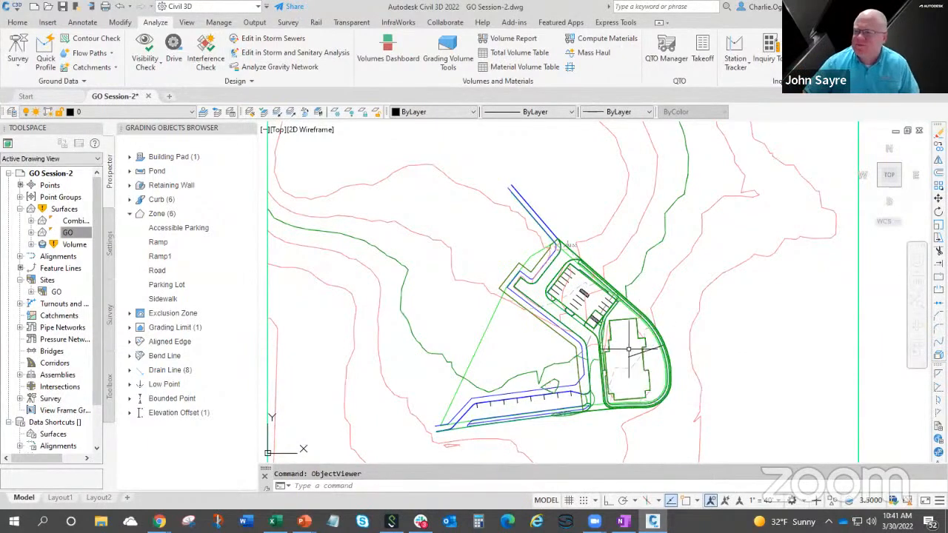
scroll(625, 346, up, 2)
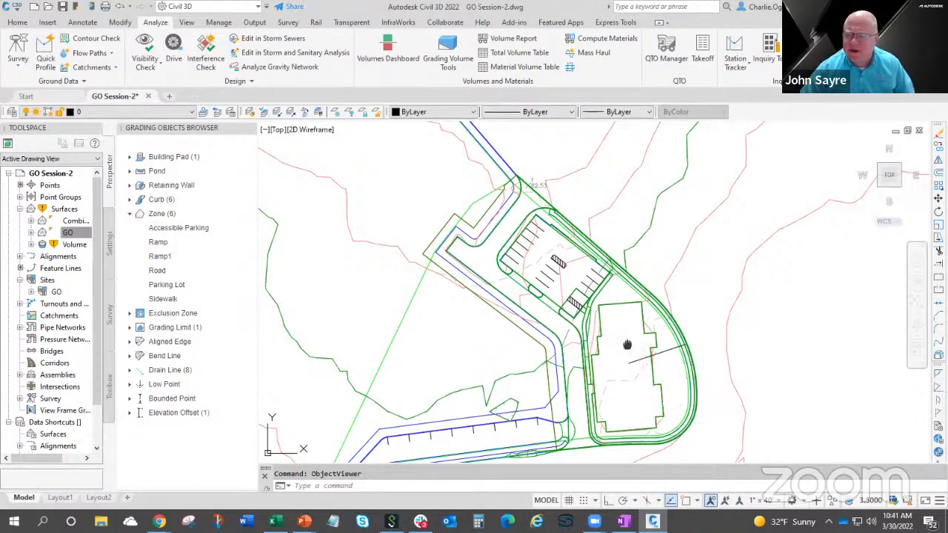
middle_drag(628, 343, 601, 330)
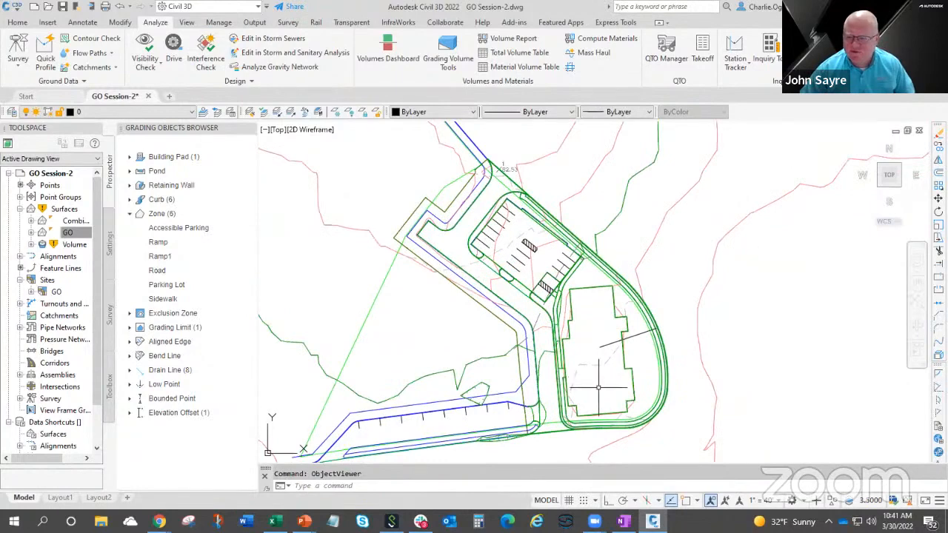
mouse_move(599, 387)
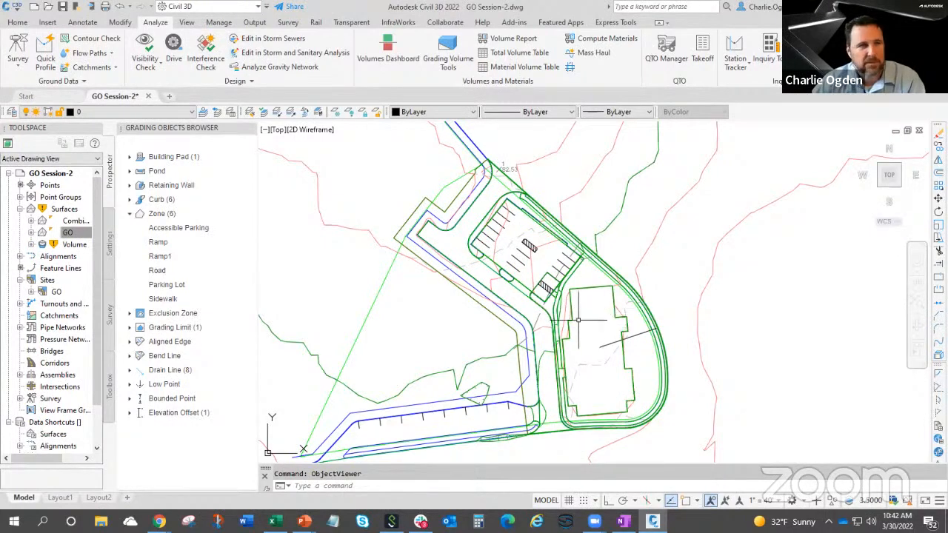
scroll(594, 373, down, 2)
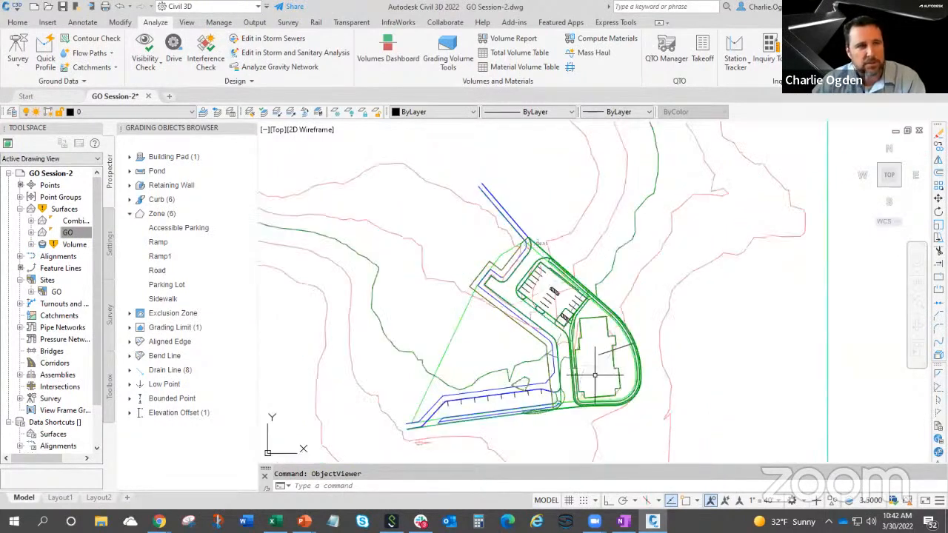
Launch Grading Optimization with the Combined surface as existing ground and start optimizing the site.
scroll(594, 374, up, 2)
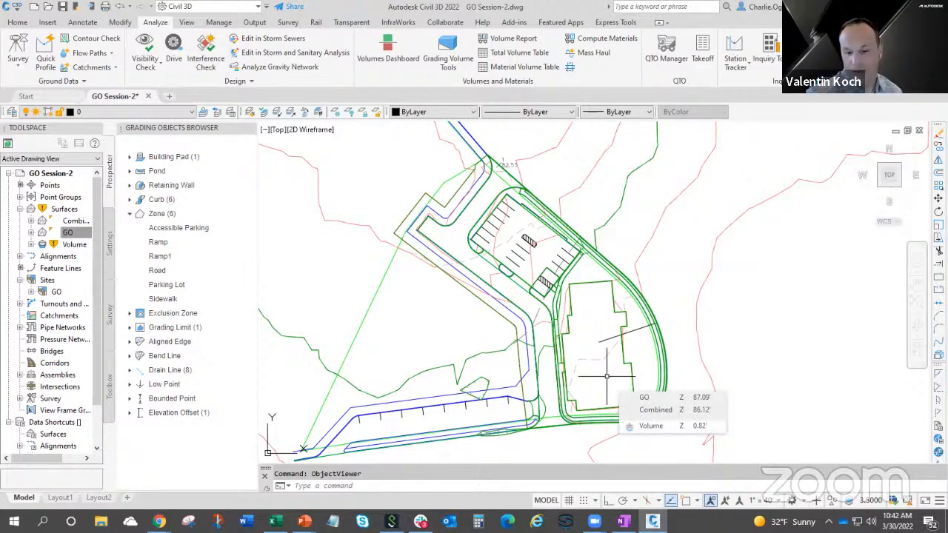
click(859, 54)
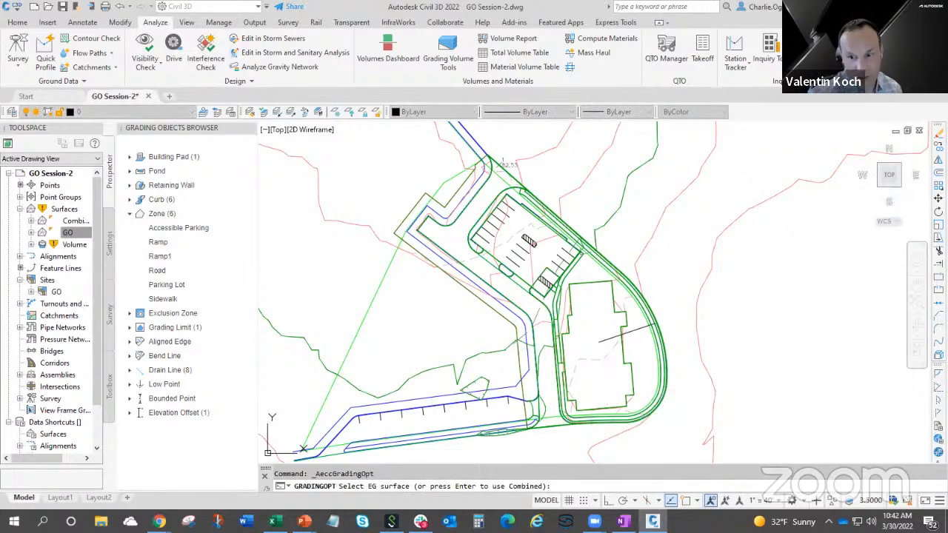
key(Return)
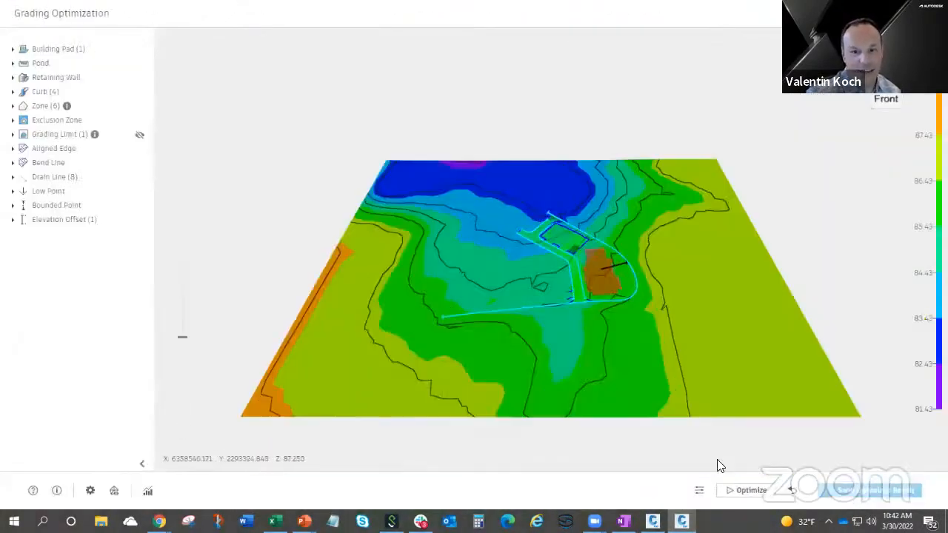
click(748, 491)
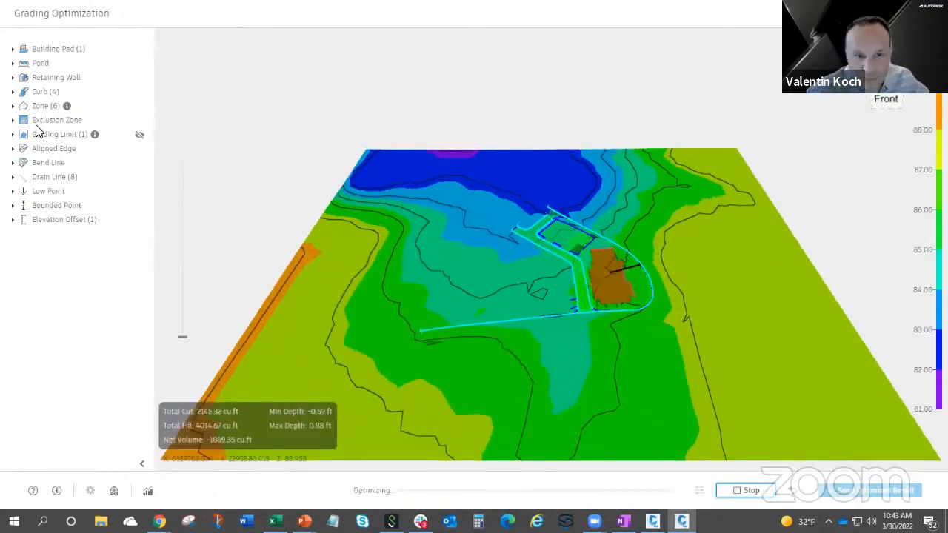
Display the violations result on the optimizing surface and inspect the building pad, parking lot and road areas.
drag(378, 284, 408, 288)
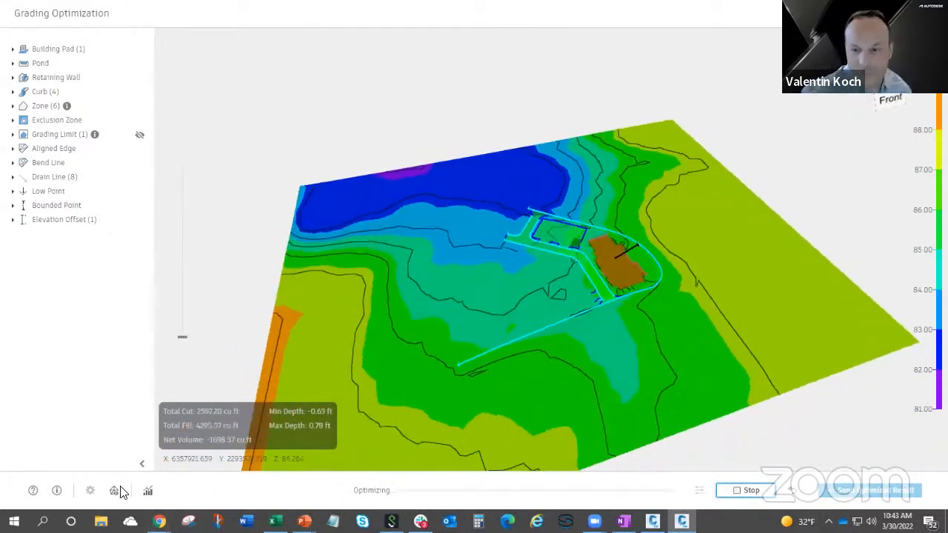
click(114, 491)
click(411, 45)
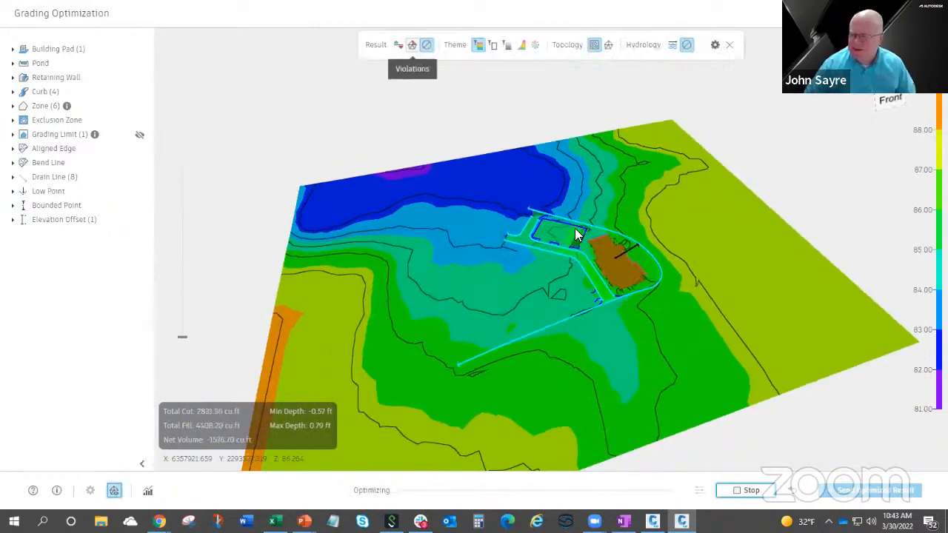
mouse_move(611, 263)
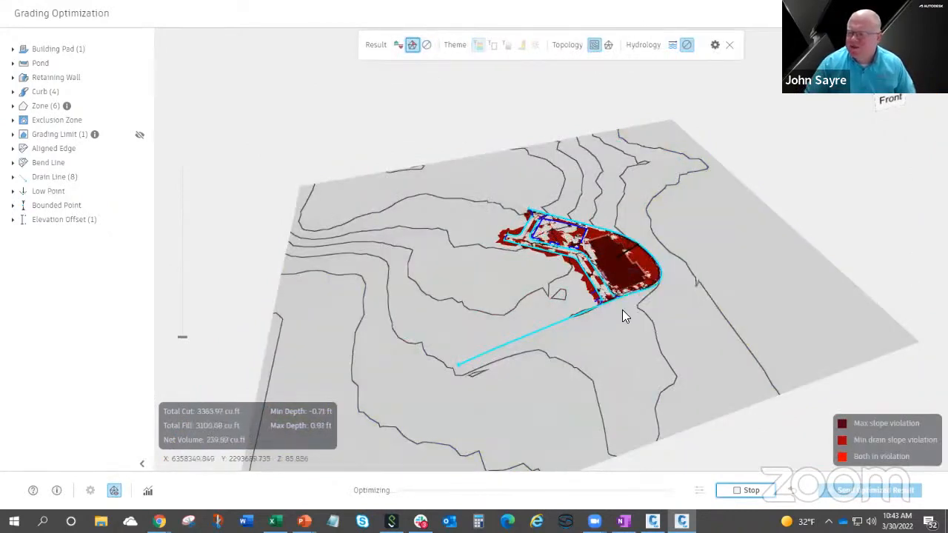
middle_drag(620, 327, 616, 377)
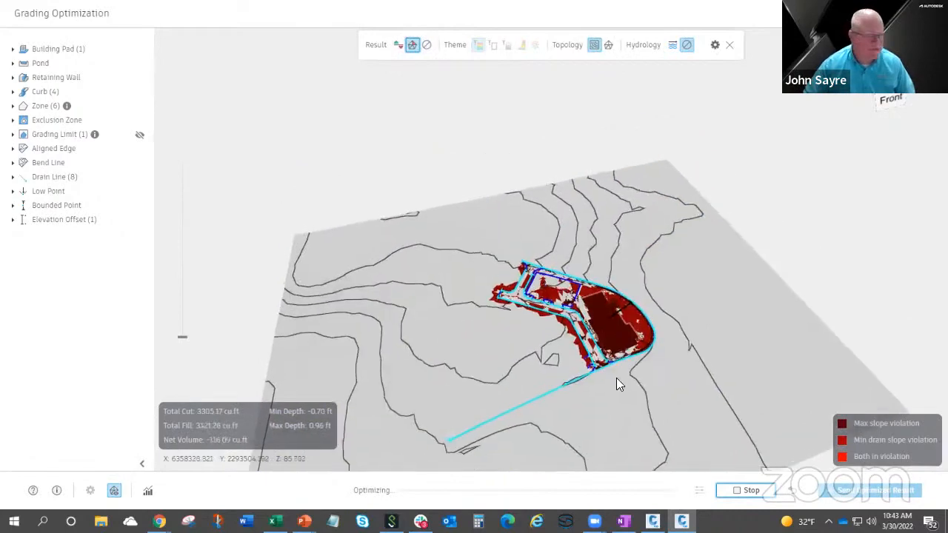
scroll(617, 376, up, 1)
Switch back to Civil 3D and list the feature lines belonging to the GO site.
mouse_move(652, 522)
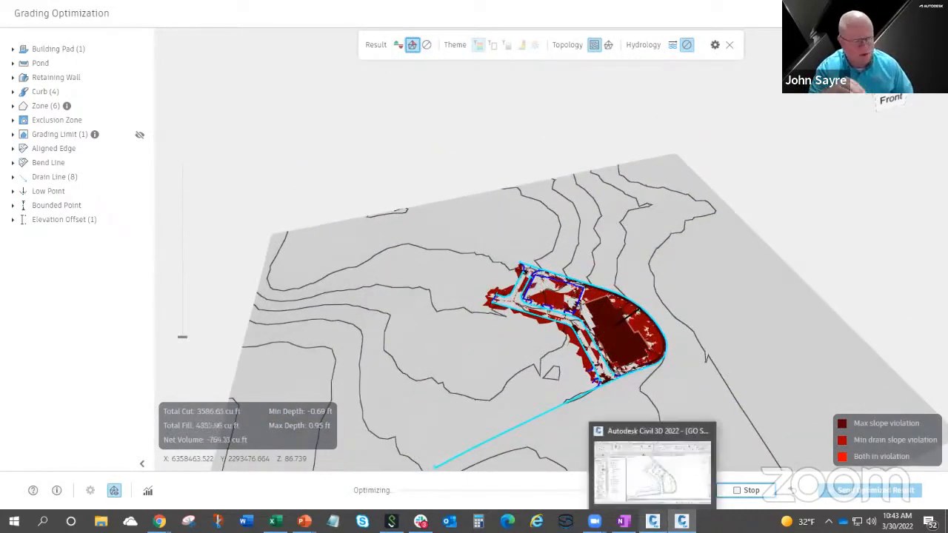
click(651, 467)
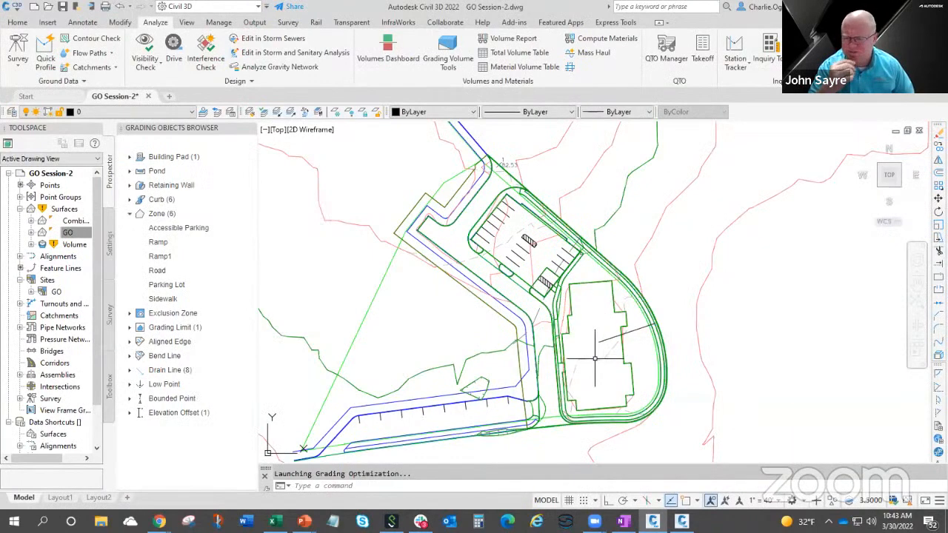
mouse_move(595, 359)
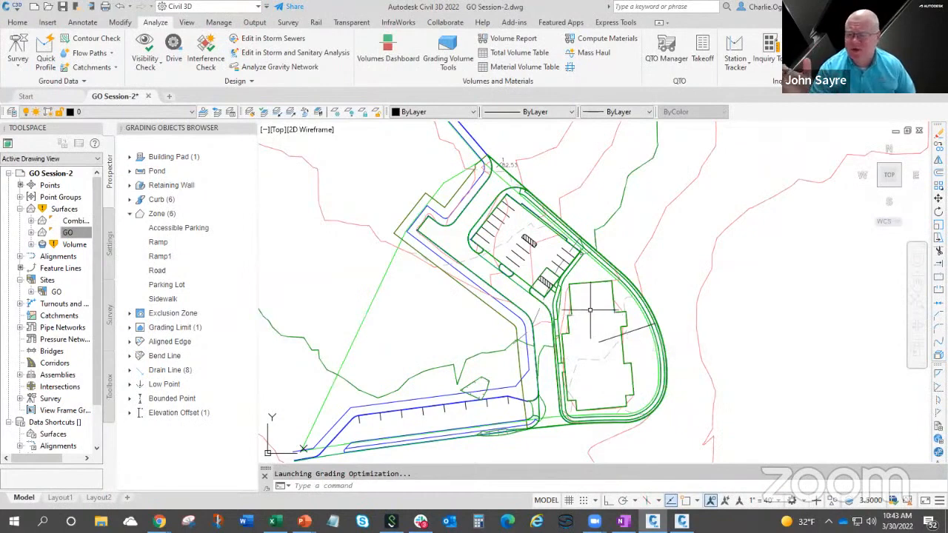
mouse_move(590, 304)
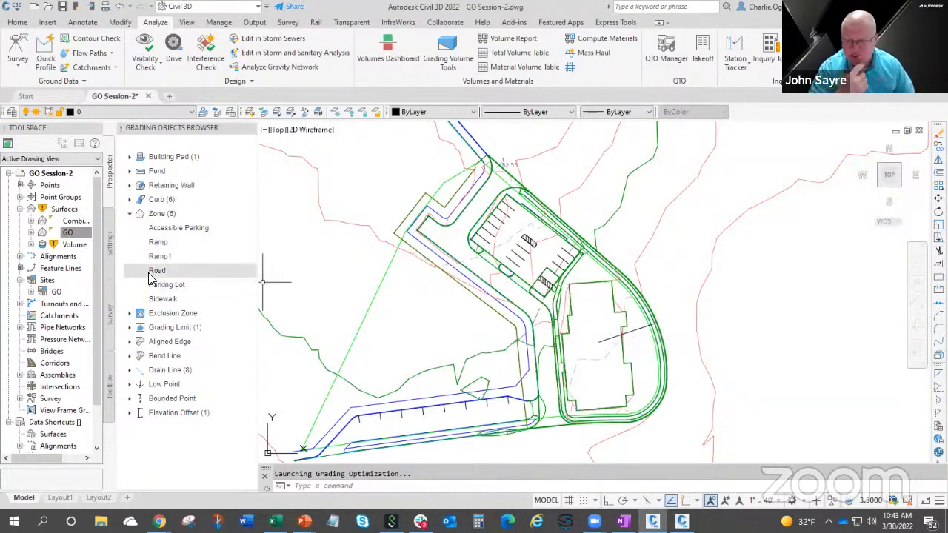
click(31, 293)
click(74, 316)
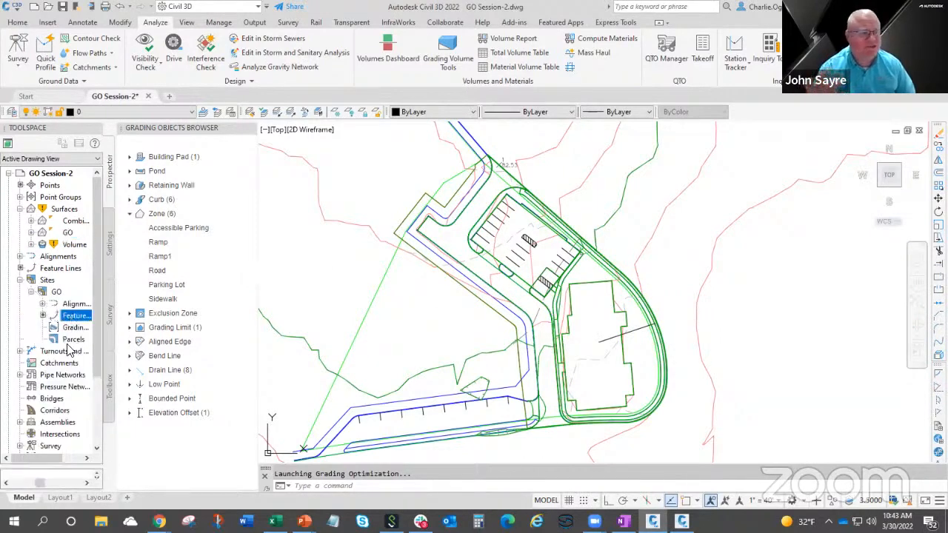
drag(49, 463, 64, 318)
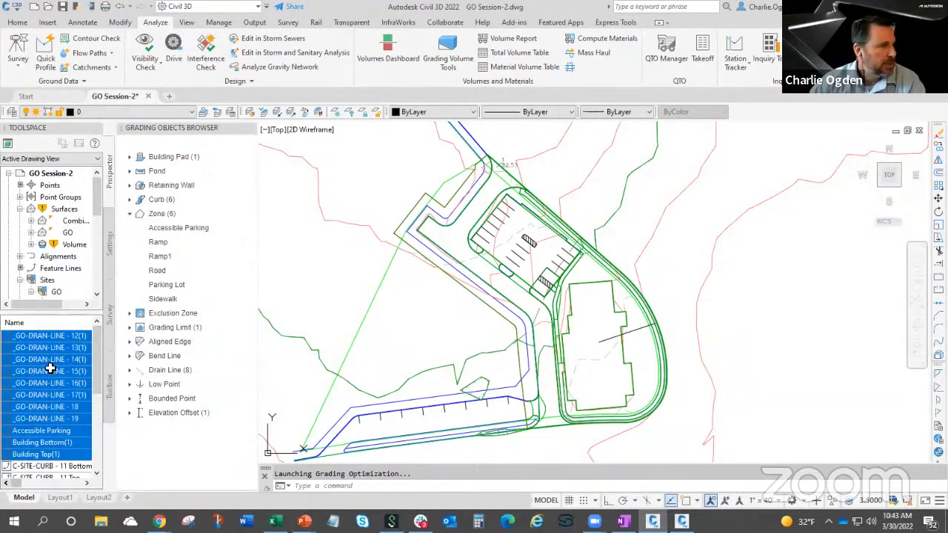
drag(55, 312, 61, 258)
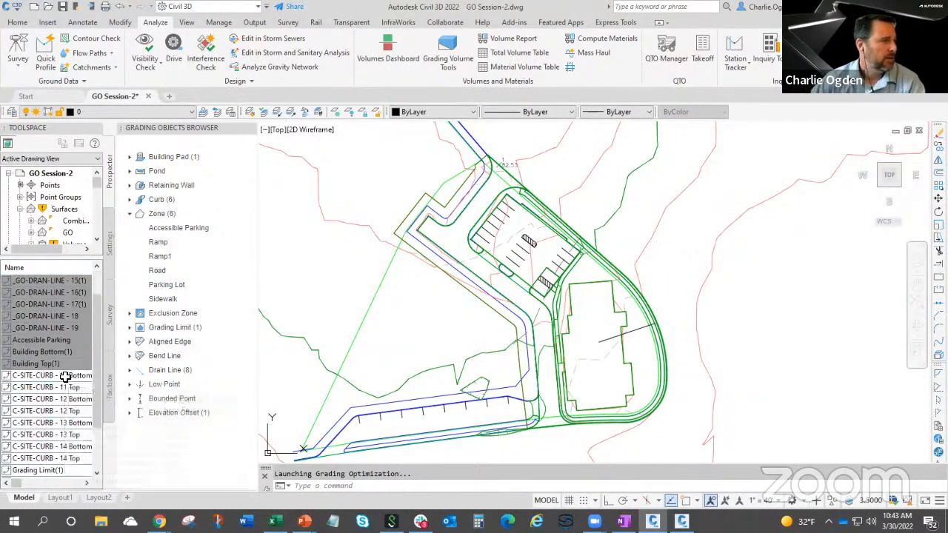
scroll(65, 378, down, 3)
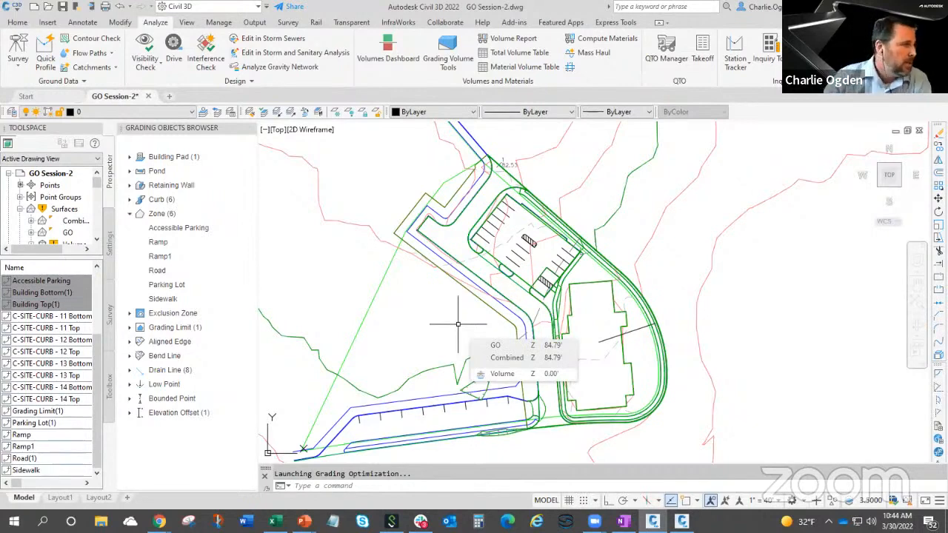
mouse_move(98, 391)
mouse_down()
mouse_move(102, 305)
mouse_move(105, 392)
mouse_up()
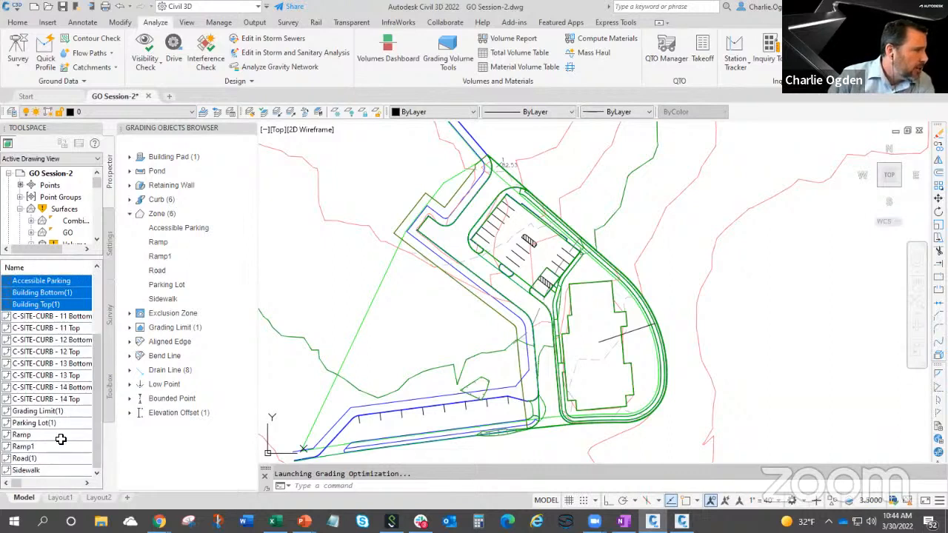
Go through the GO site's feature lines, checking the ramps, road, curb top and bottom lines, building outlines and drain lines.
click(58, 436)
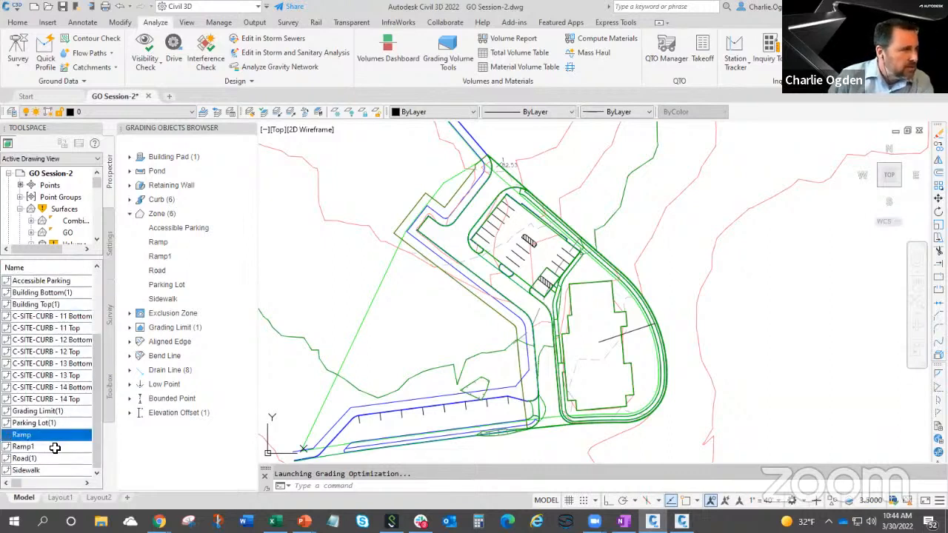
click(55, 449)
click(55, 461)
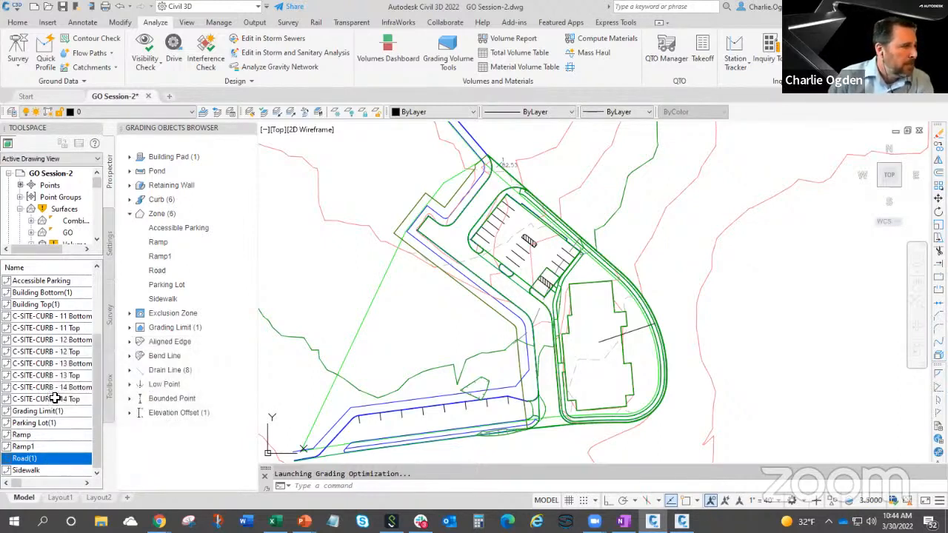
click(63, 376)
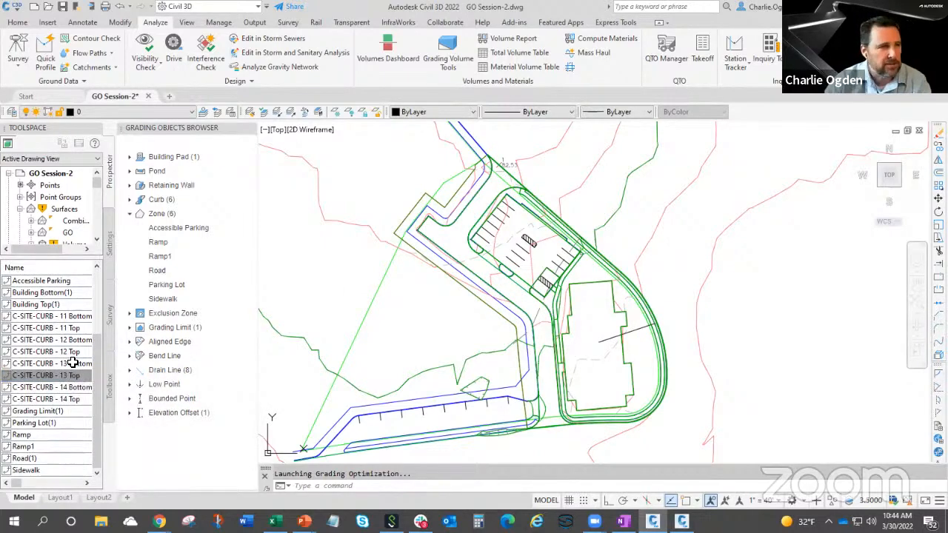
click(56, 318)
click(52, 330)
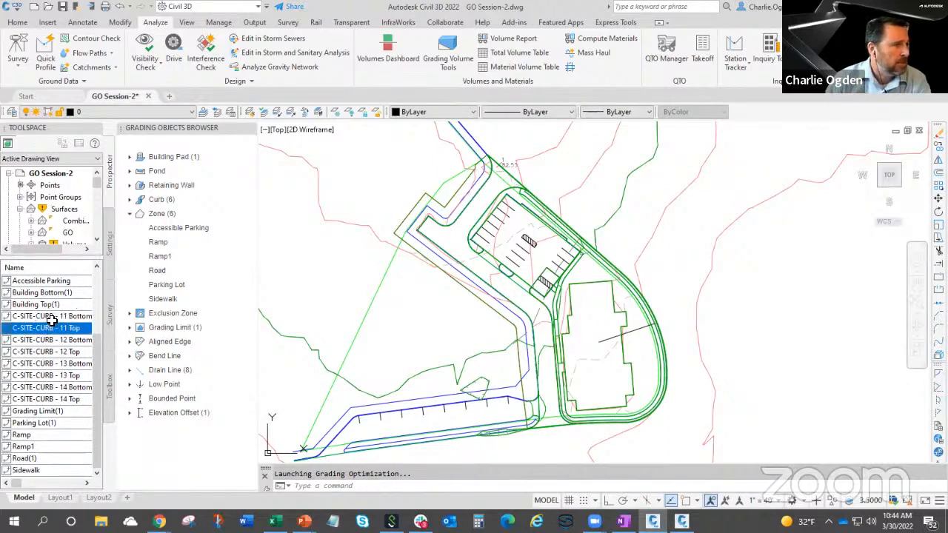
mouse_move(51, 326)
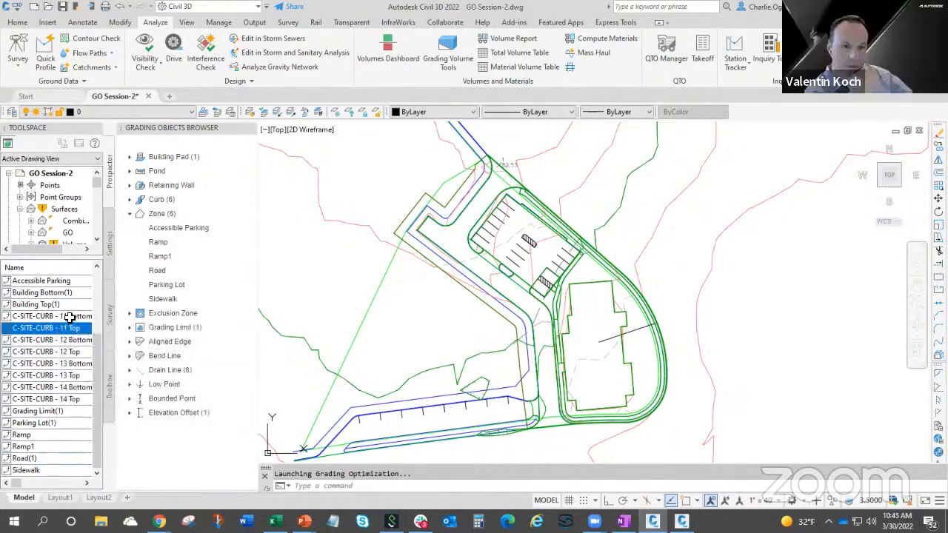
click(67, 290)
click(67, 299)
click(68, 295)
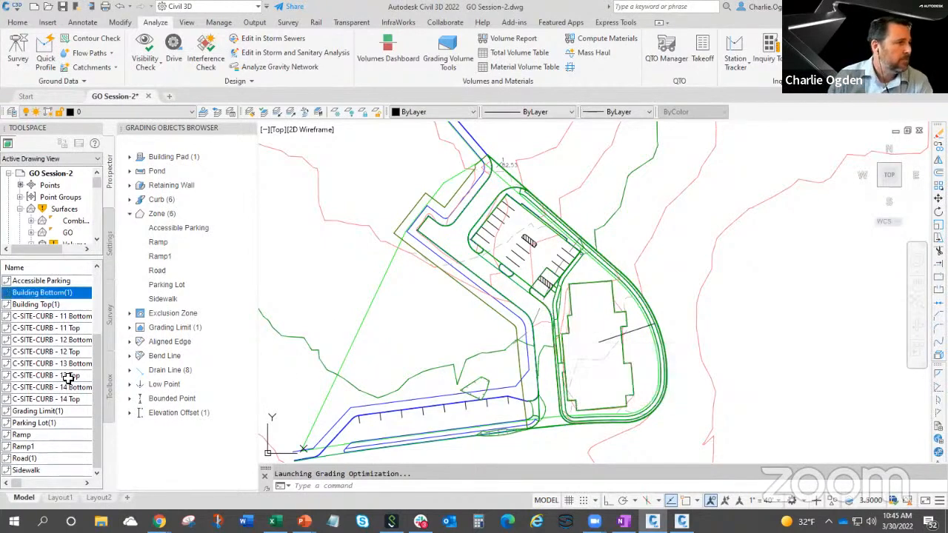
scroll(67, 380, up, 3)
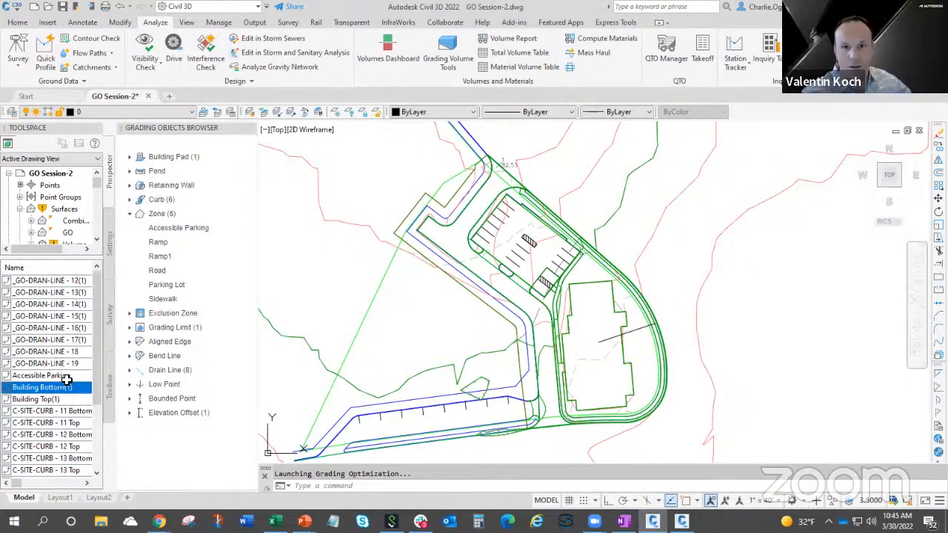
mouse_move(67, 379)
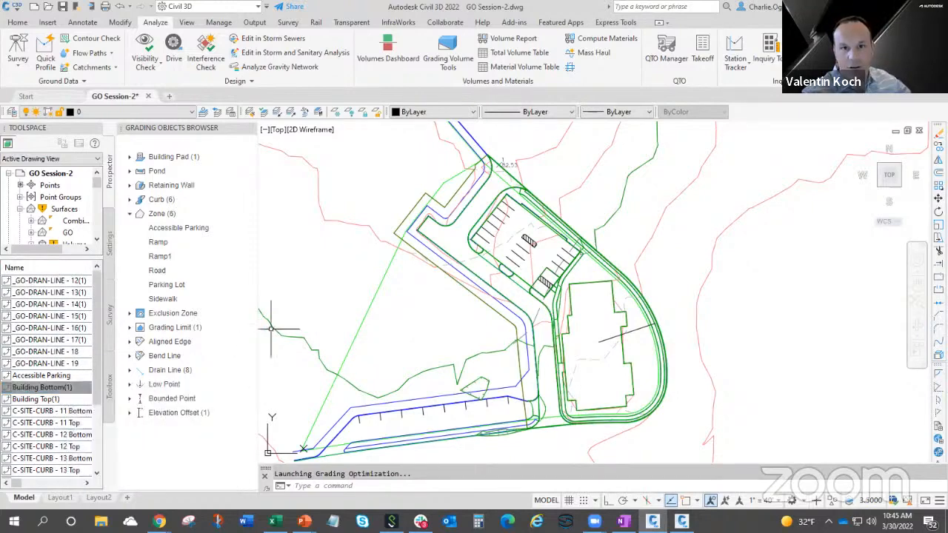
mouse_move(286, 258)
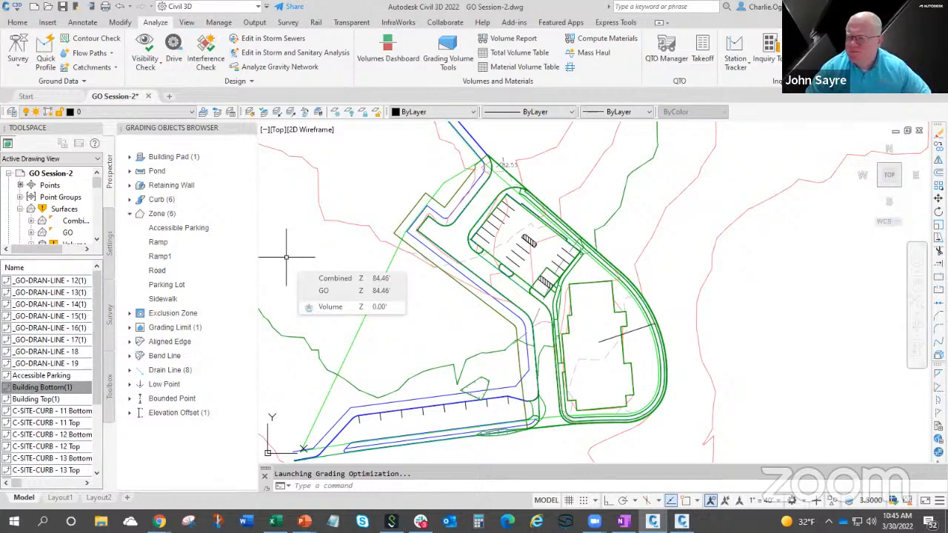
mouse_move(383, 290)
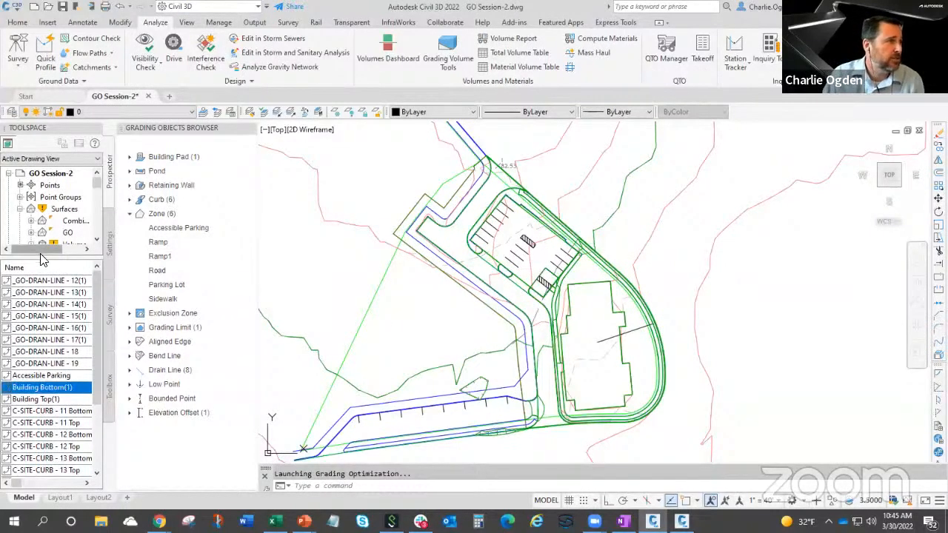
Create a new TIN surface on layer C-TOPO, keeping the default name and the Contours 2' and 10' (Background) style.
drag(44, 323, 45, 324)
right_click(64, 208)
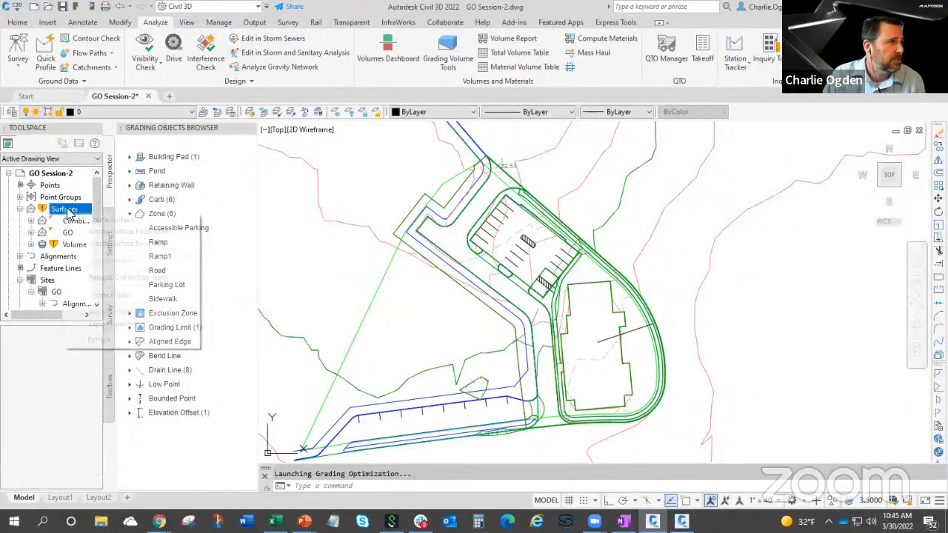
click(114, 220)
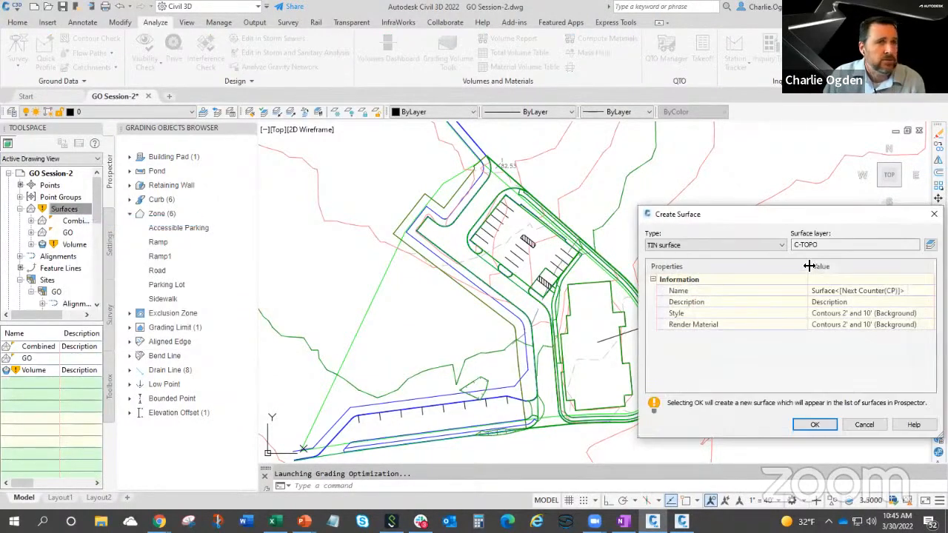
click(826, 290)
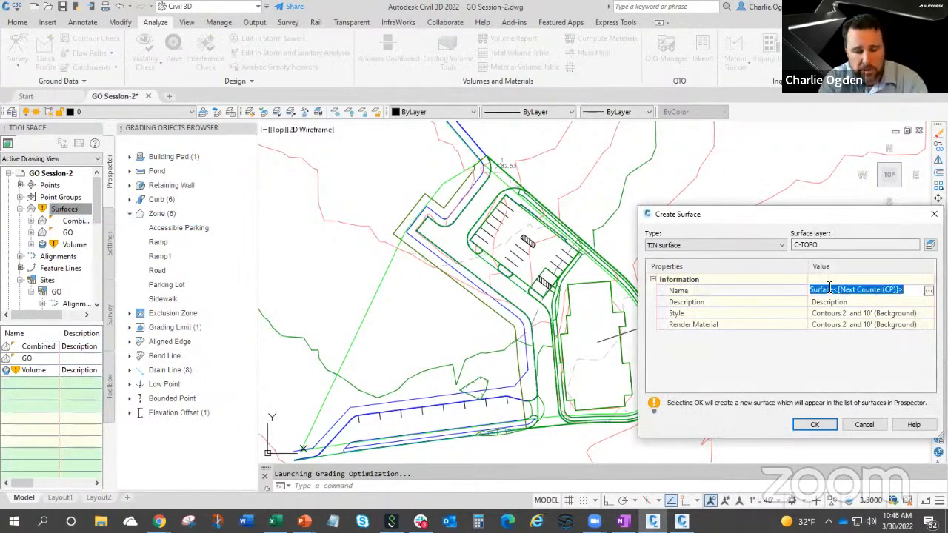
click(833, 427)
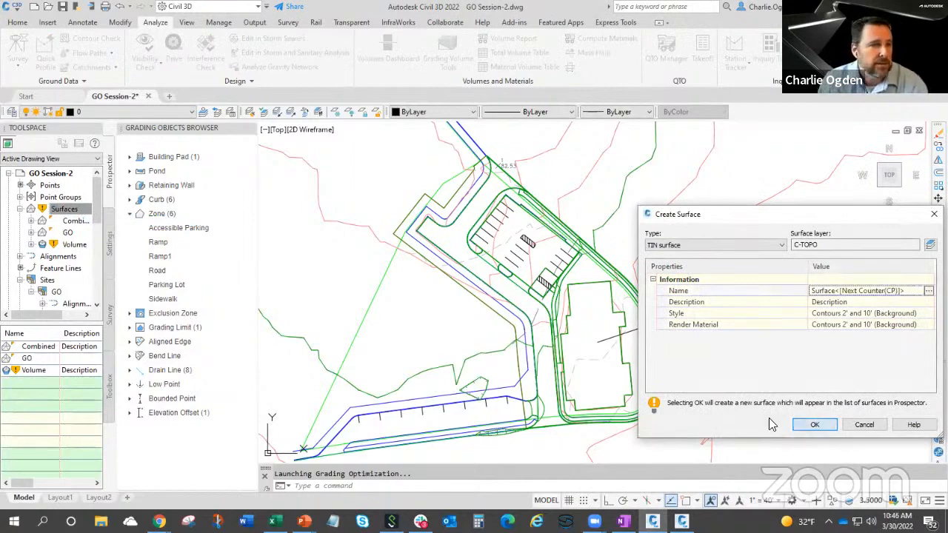
Add the GO site's feature lines to Surface1 as standard breaklines with the description GO.
click(58, 269)
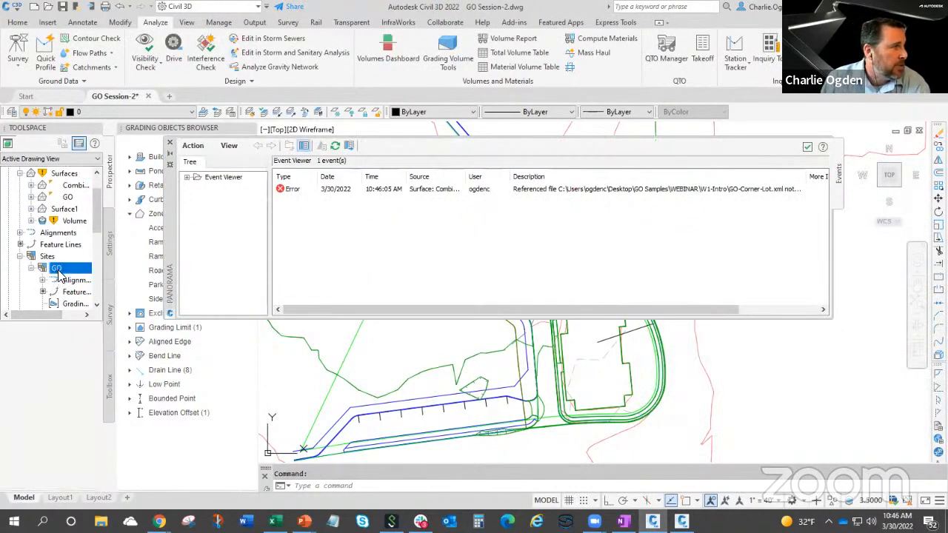
right_click(72, 295)
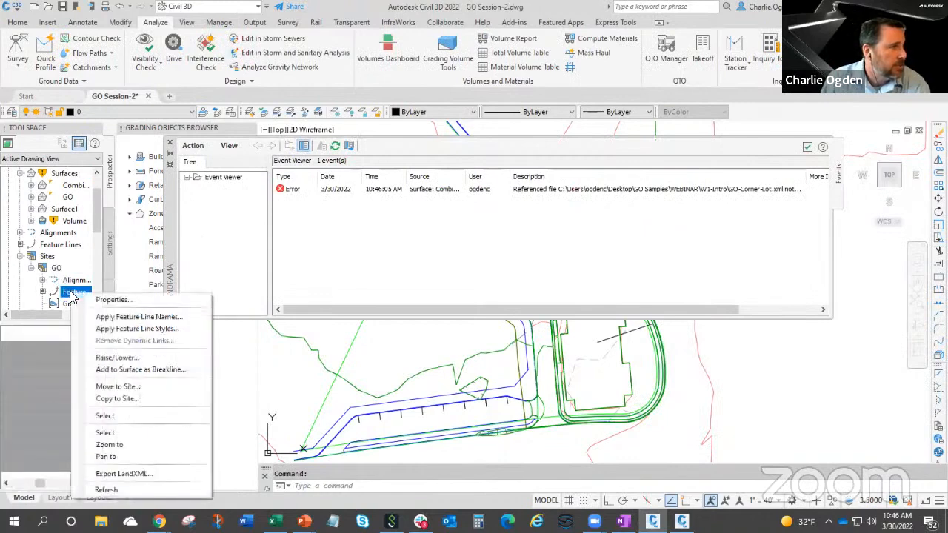
click(123, 371)
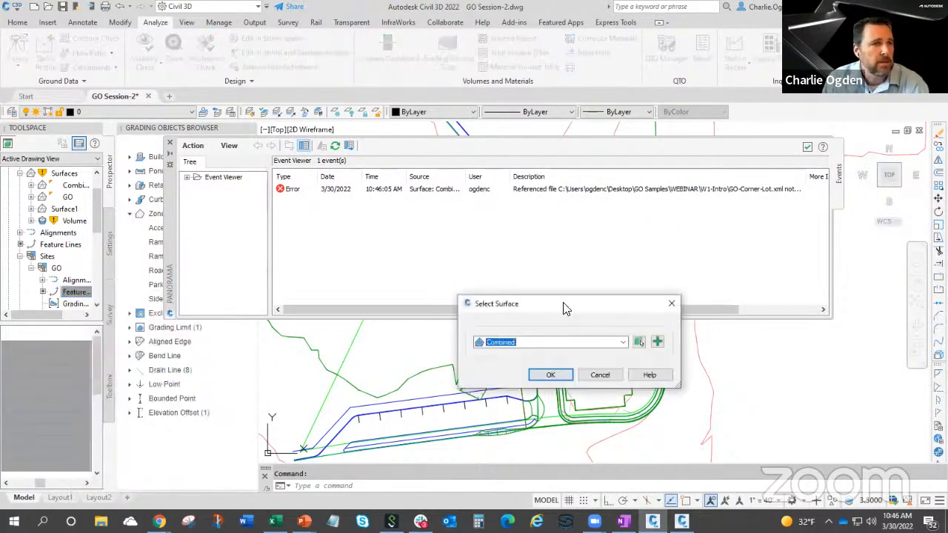
click(561, 343)
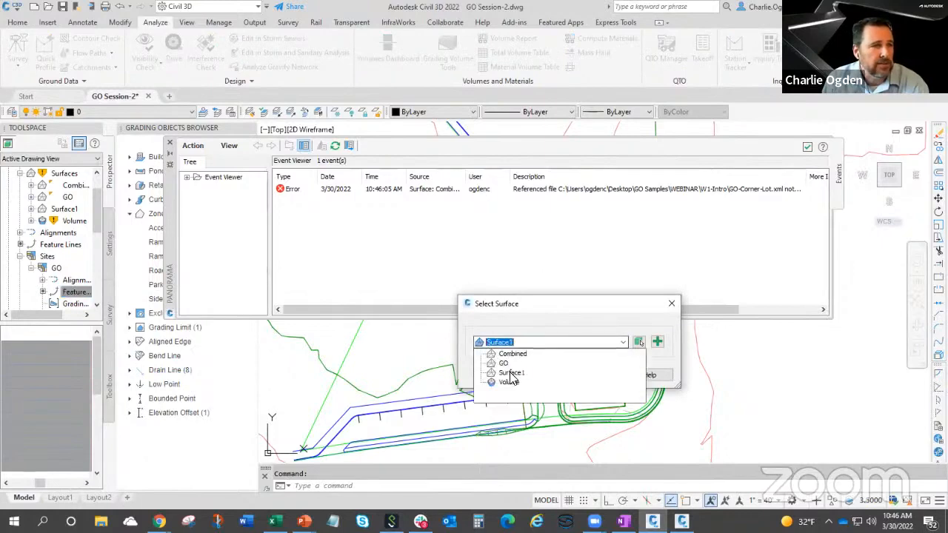
click(511, 373)
click(543, 376)
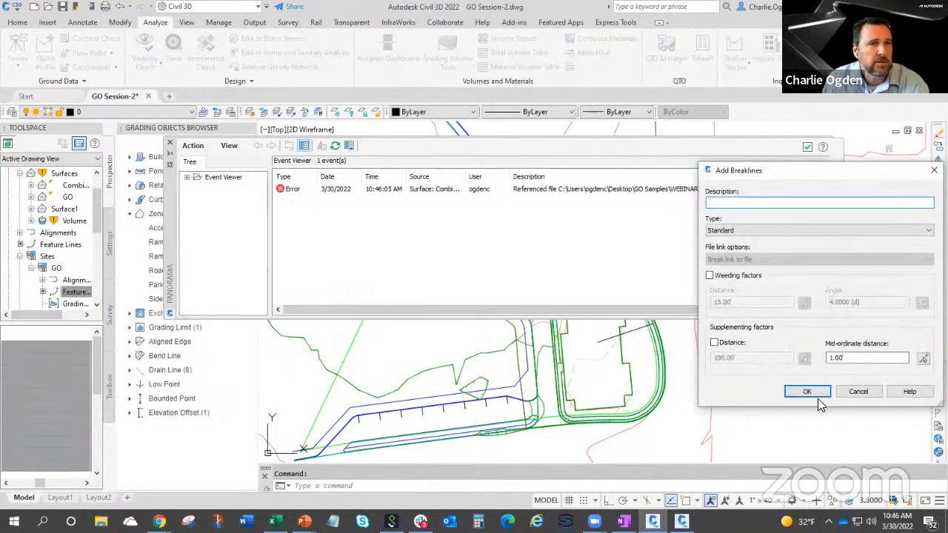
text(GO)
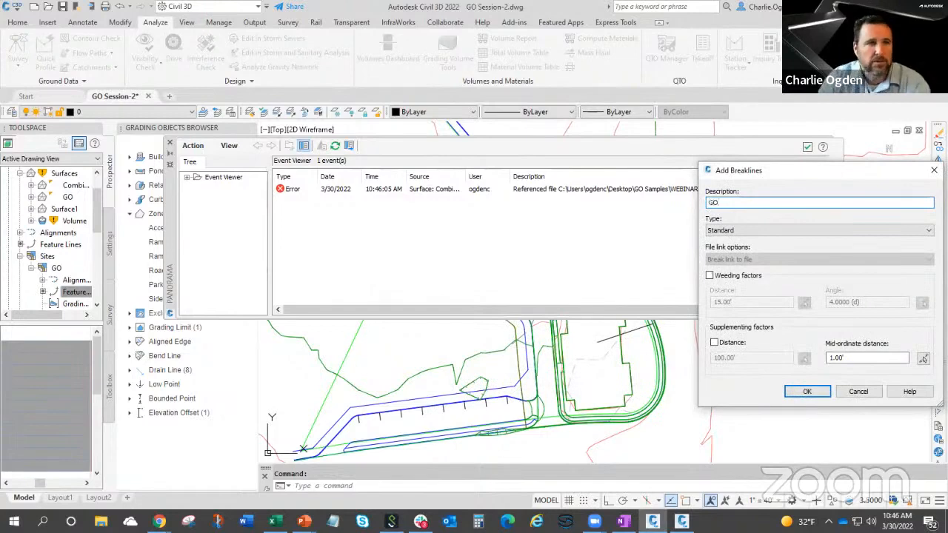
click(807, 391)
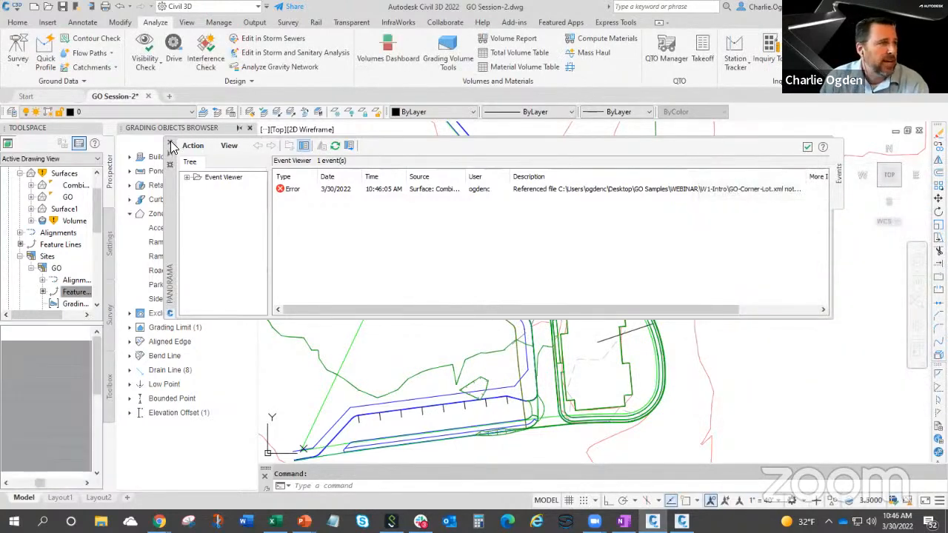
Expand Surface1 in the surface list and dismiss the event viewer.
drag(404, 307, 210, 314)
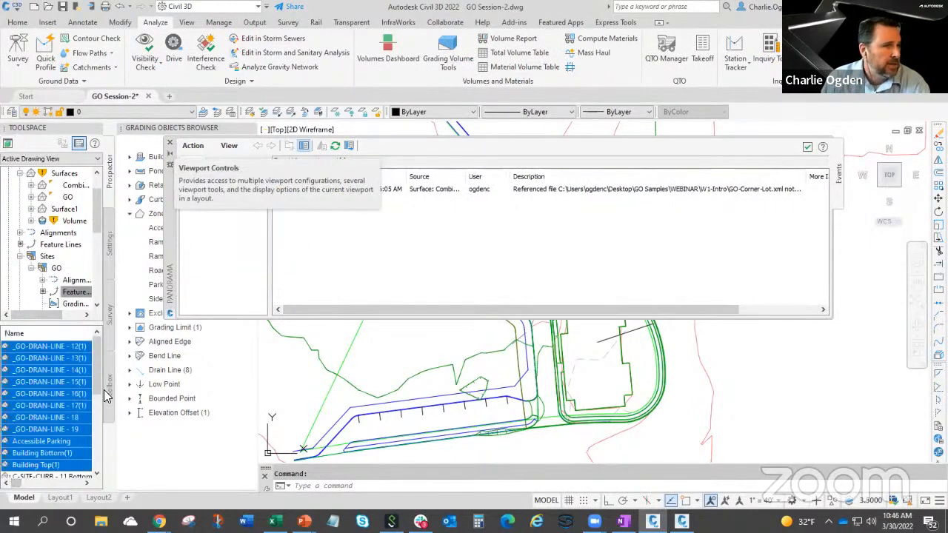
click(61, 209)
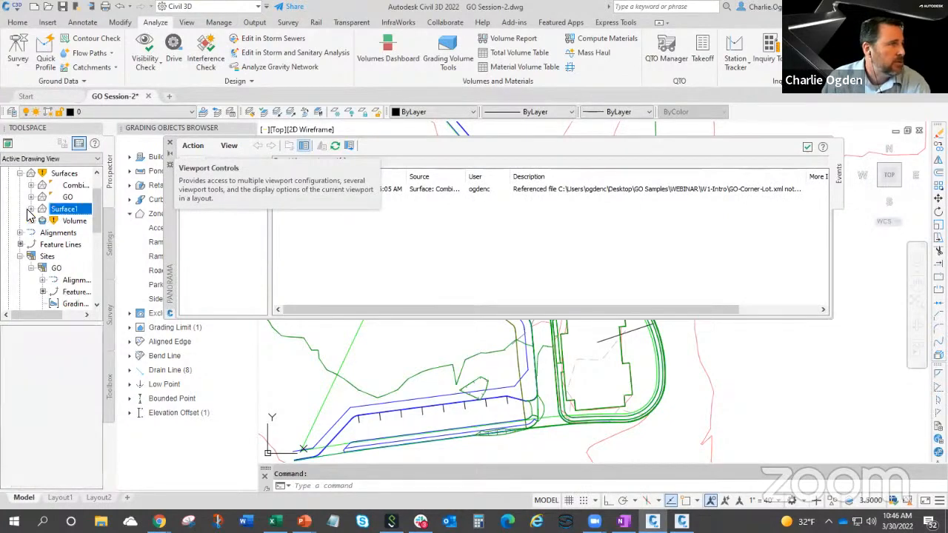
click(31, 209)
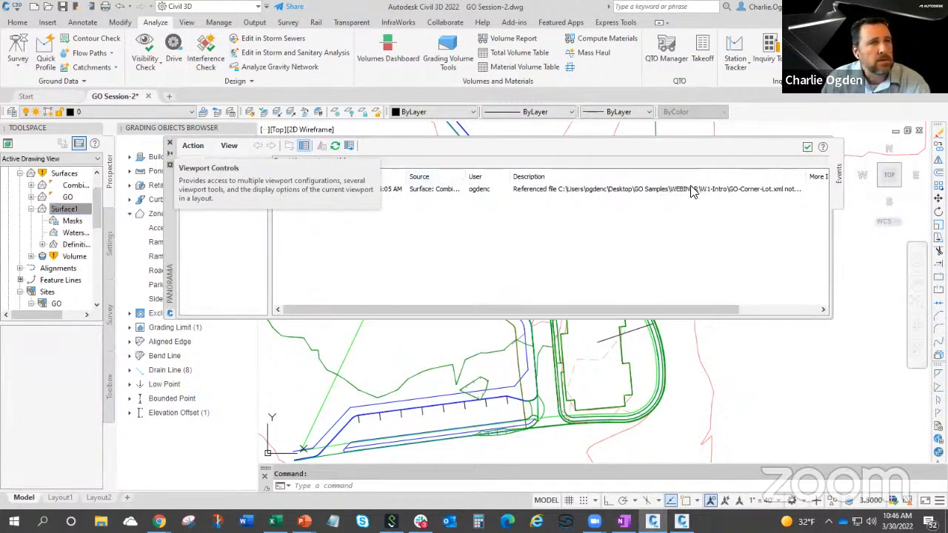
click(170, 144)
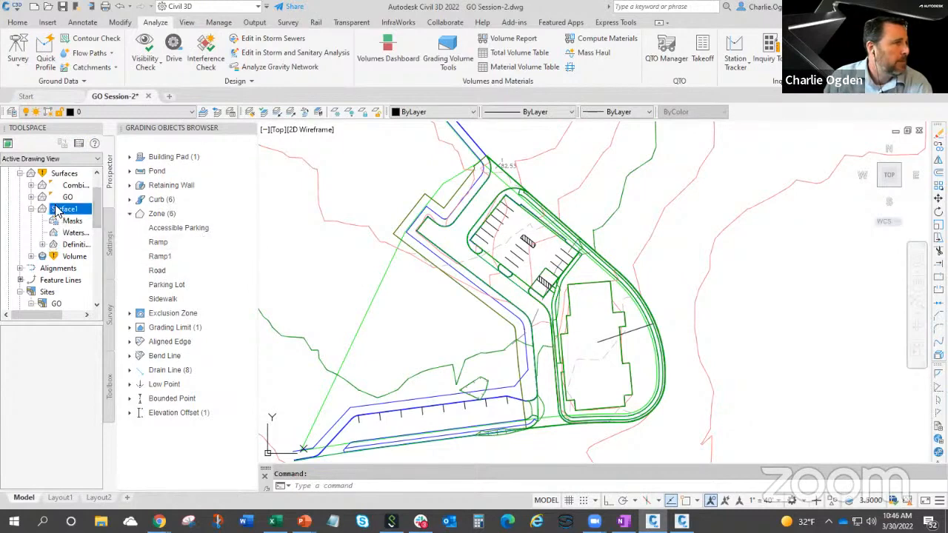
Change the surface style of Surface1 to Contours and Triangles in its surface properties.
right_click(74, 209)
click(92, 216)
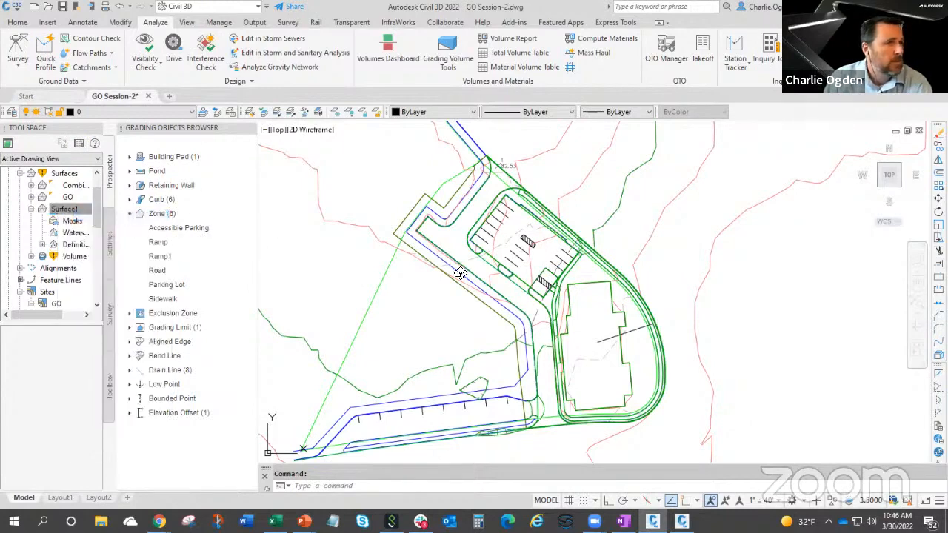
click(122, 156)
click(122, 156)
click(123, 155)
click(115, 185)
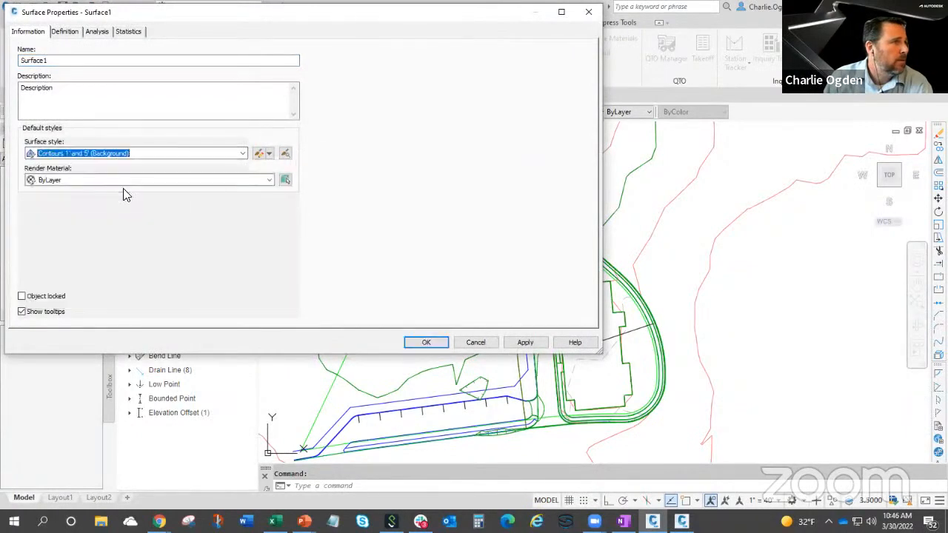
click(243, 153)
scroll(122, 185, up, 2)
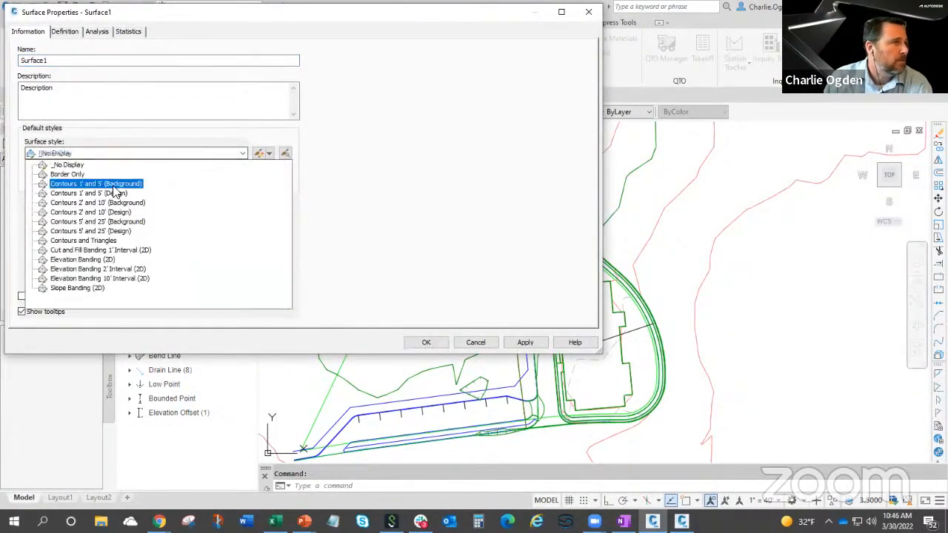
click(89, 241)
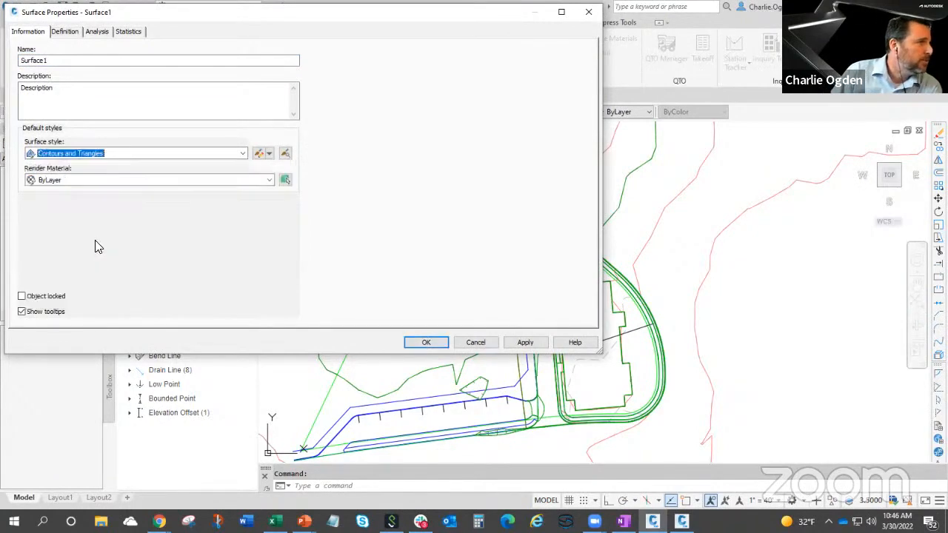
click(427, 343)
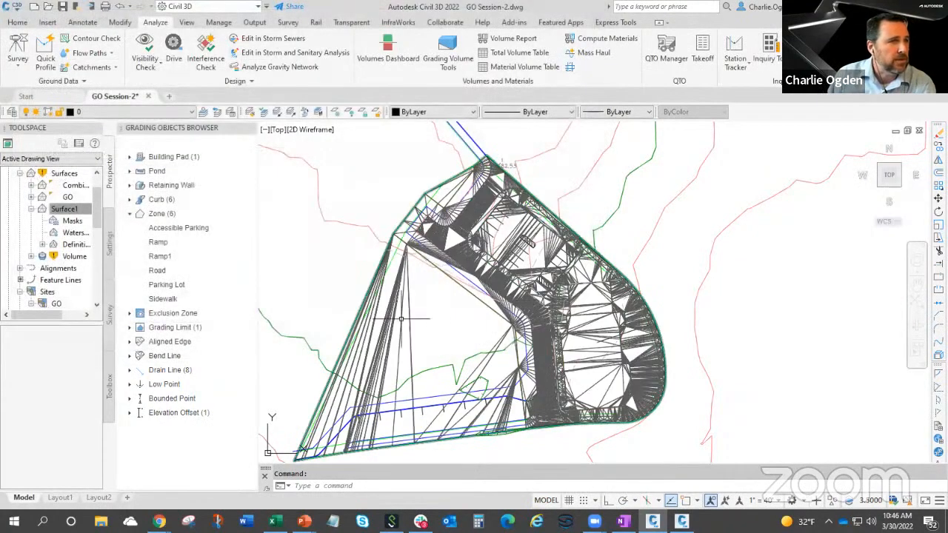
Inspect Surface1 in 3D in the Object Viewer, examining the parking lot, curb islands, road and building pad.
click(400, 319)
right_click(400, 320)
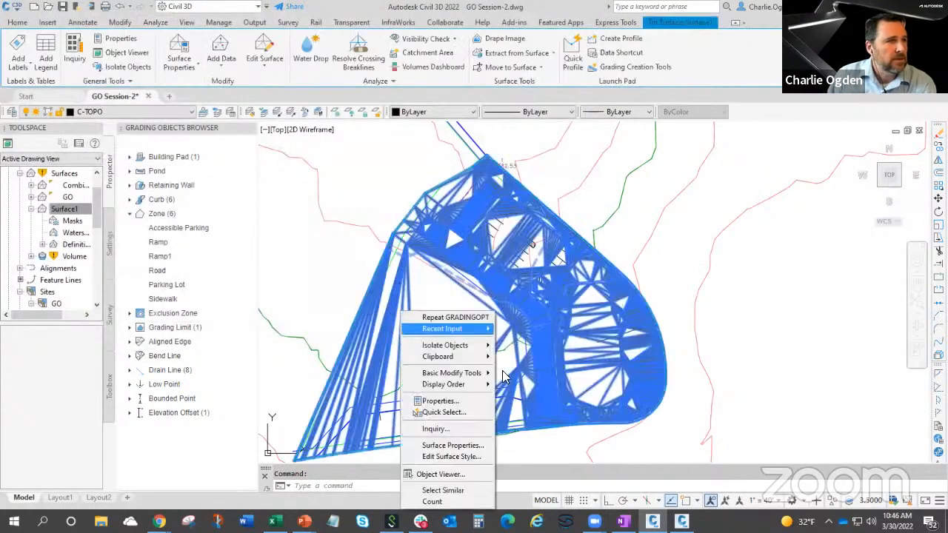
click(453, 478)
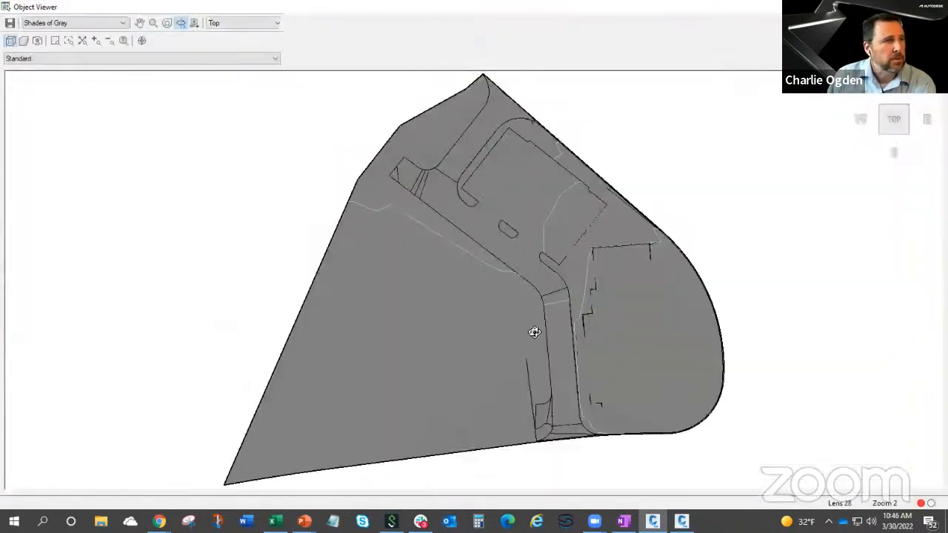
scroll(525, 229, up, 5)
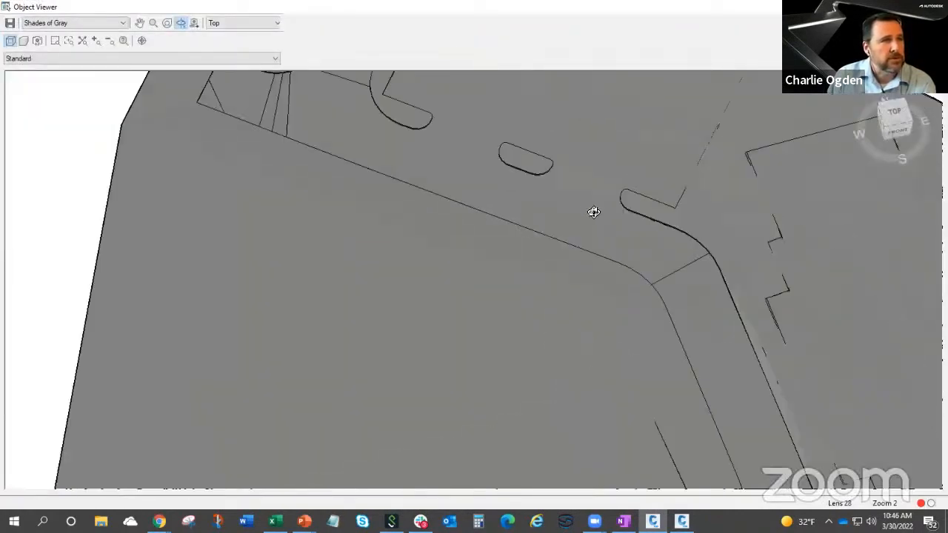
middle_drag(584, 209, 512, 357)
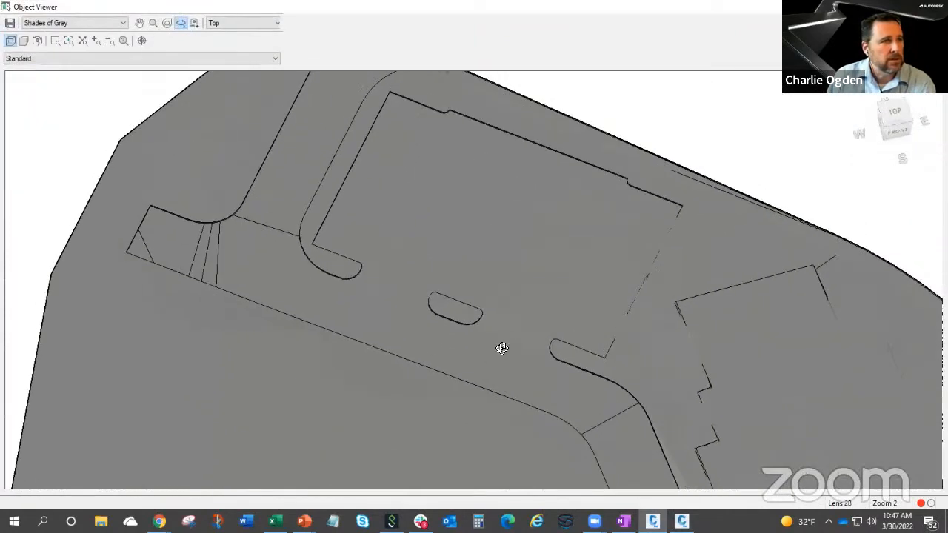
scroll(502, 348, up, 3)
drag(493, 363, 577, 275)
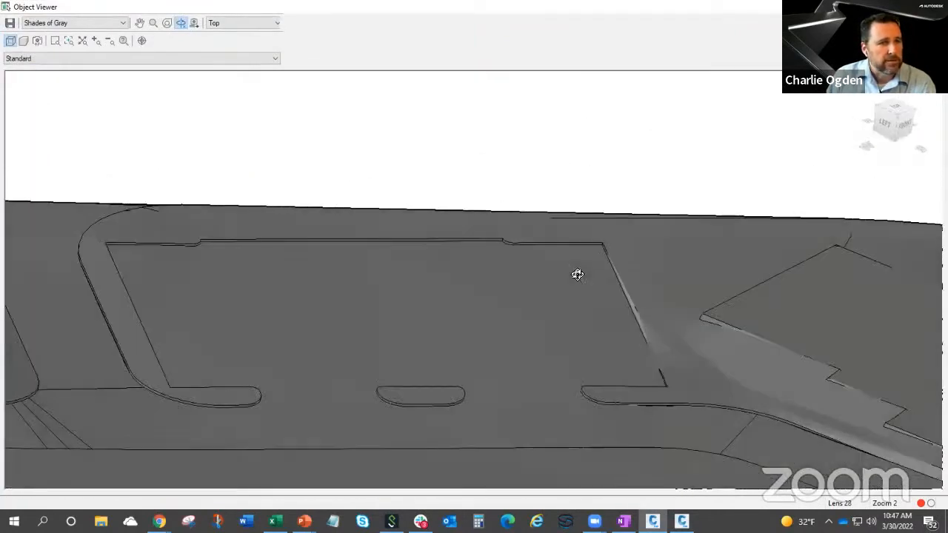
scroll(612, 288, down, 3)
mouse_move(457, 323)
mouse_down()
mouse_move(464, 309)
mouse_move(511, 290)
mouse_move(470, 336)
mouse_up()
scroll(525, 392, up, 2)
scroll(527, 391, down, 2)
middle_drag(525, 390, 432, 372)
drag(491, 418, 517, 407)
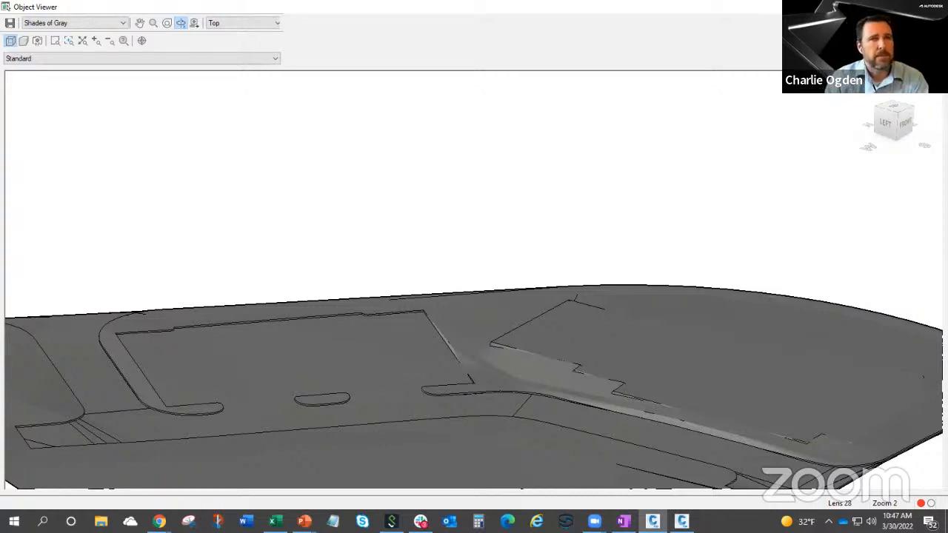
click(933, 7)
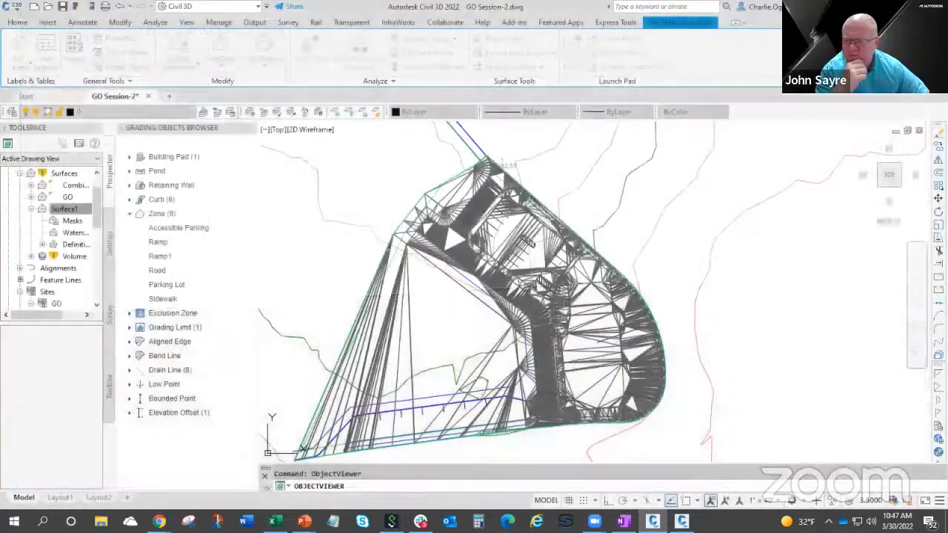
Hide Surface1 by setting its surface style to _No Display.
right_click(64, 212)
click(74, 217)
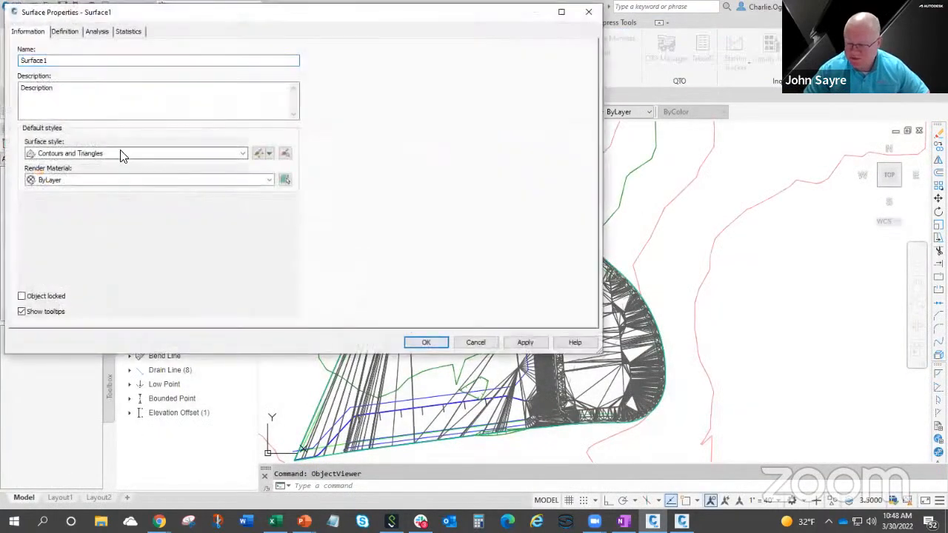
click(118, 152)
click(68, 165)
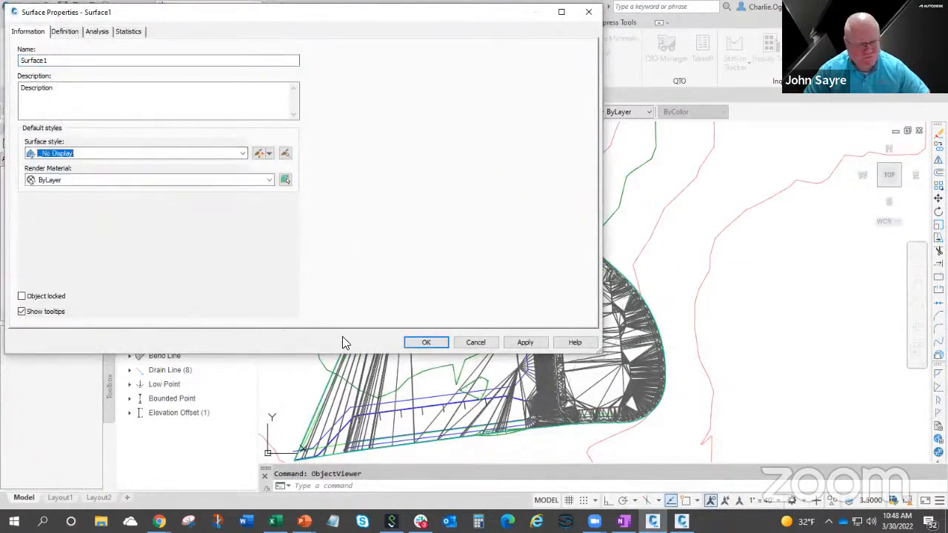
click(425, 343)
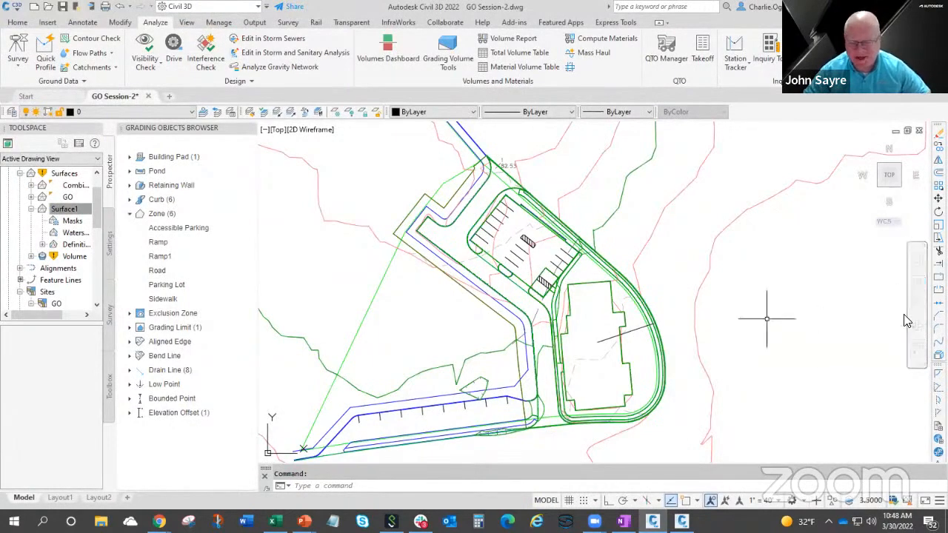
mouse_move(755, 405)
middle_down()
mouse_move(749, 401)
mouse_move(765, 386)
middle_up()
scroll(749, 398, down, 2)
scroll(750, 398, up, 2)
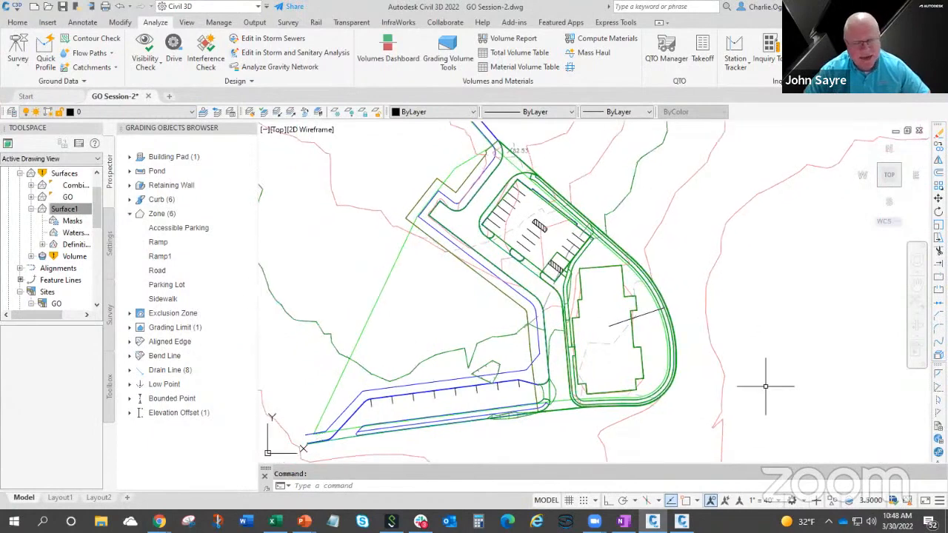
mouse_move(765, 386)
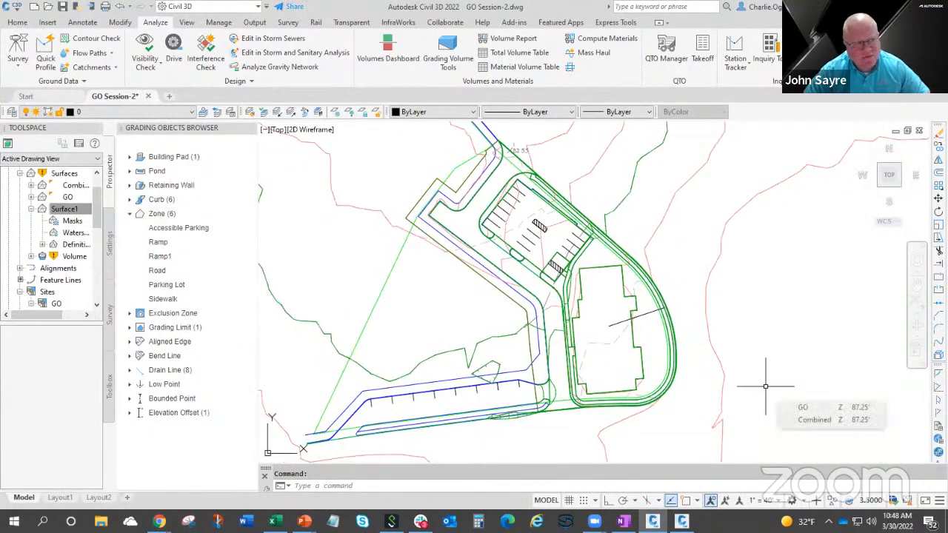